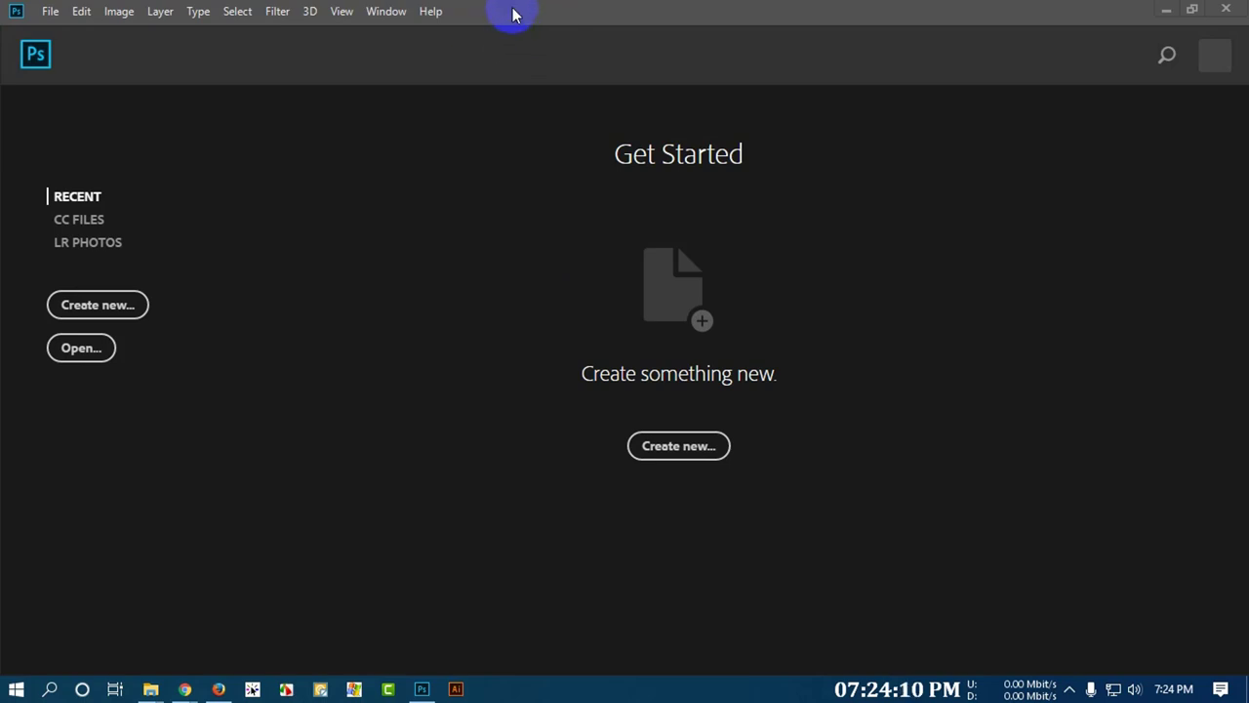
- Restore the Photoshop window to a smaller size, then maximize it again
drag(516, 9, 523, 33)
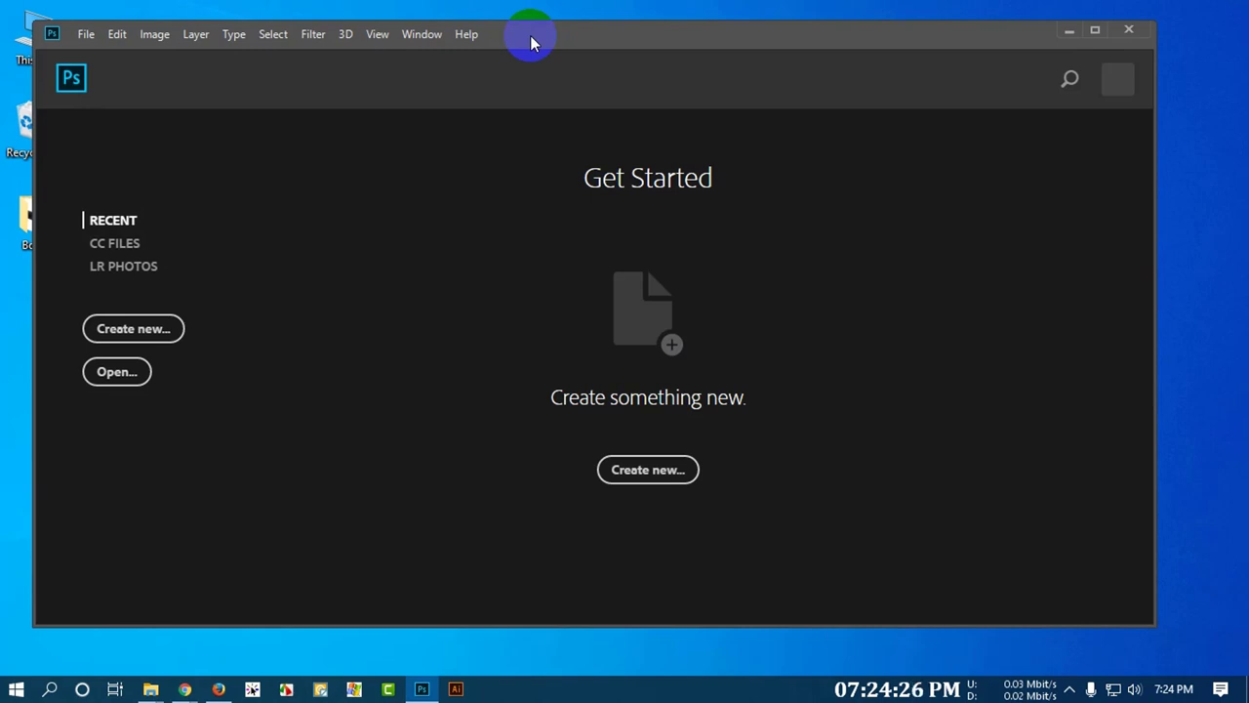
double_click(654, 35)
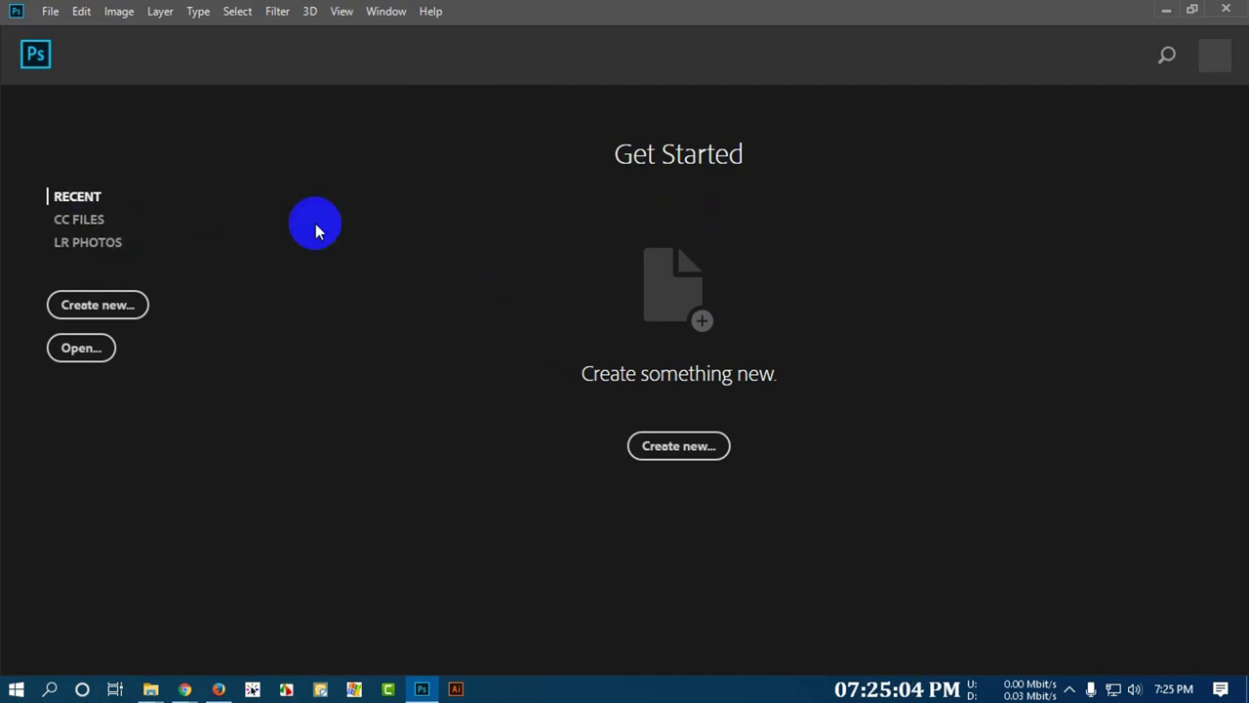
click(68, 305)
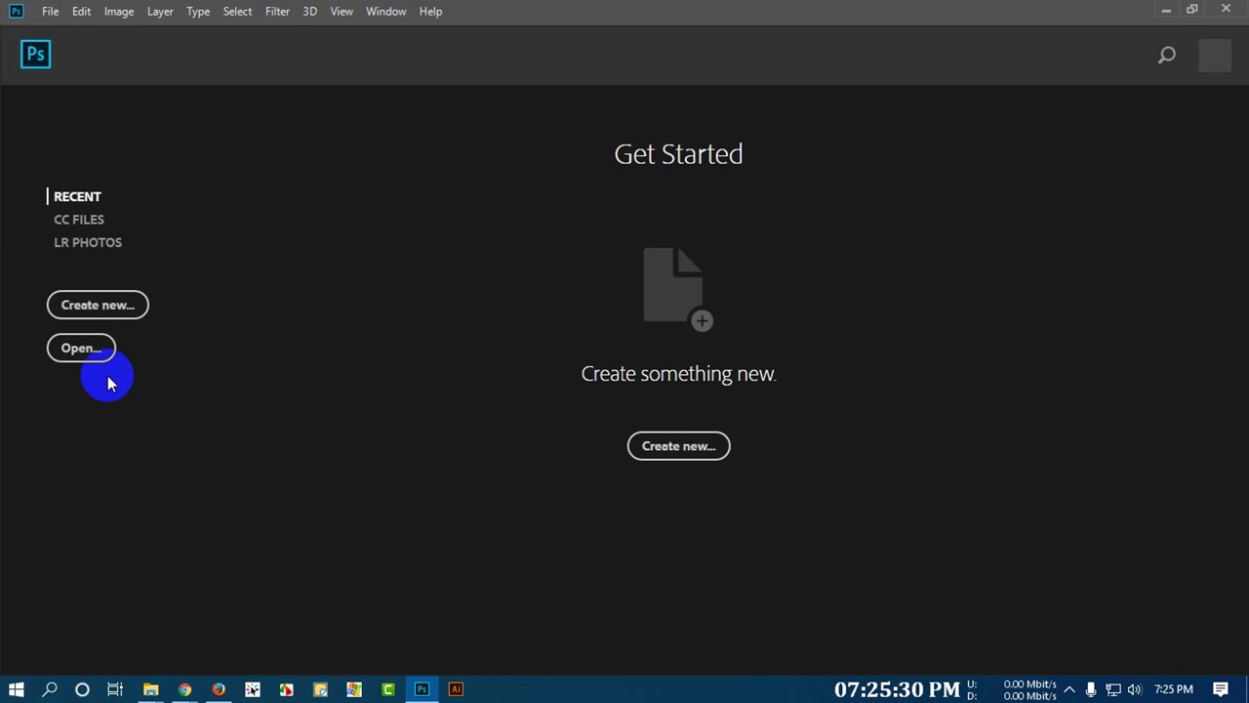
click(102, 309)
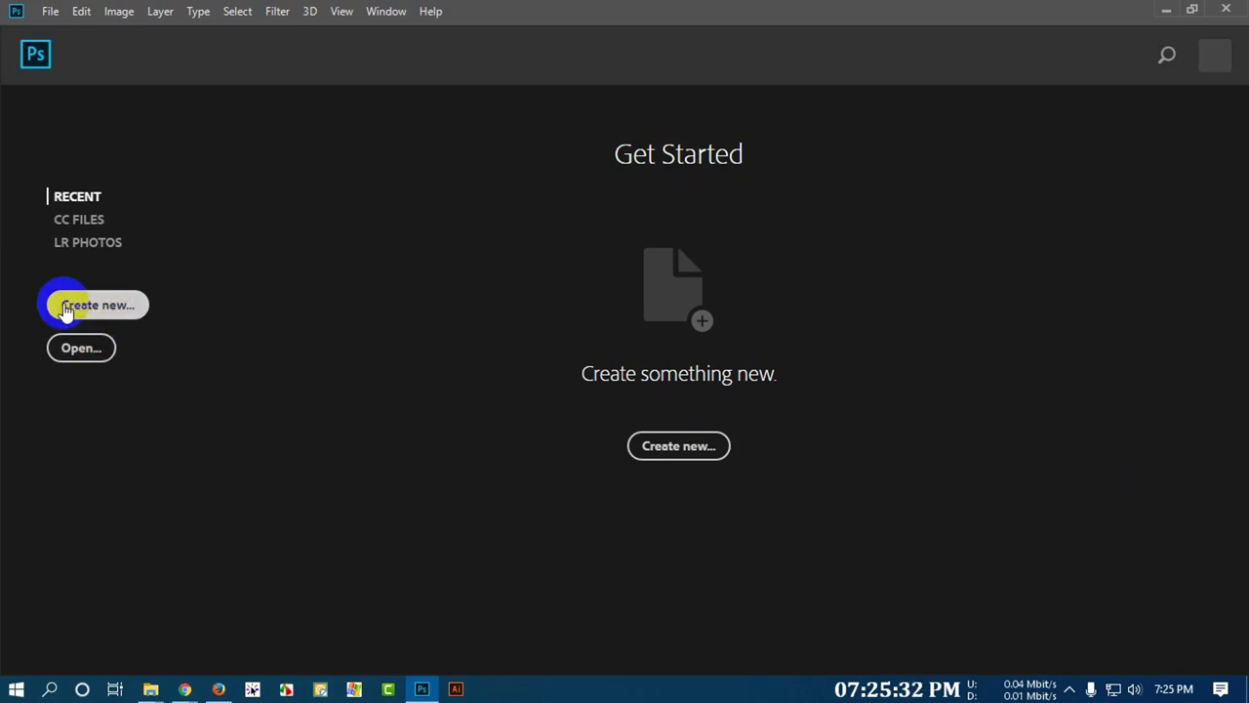
- Open Edit > Preferences > General and switch to the Interface page
click(82, 12)
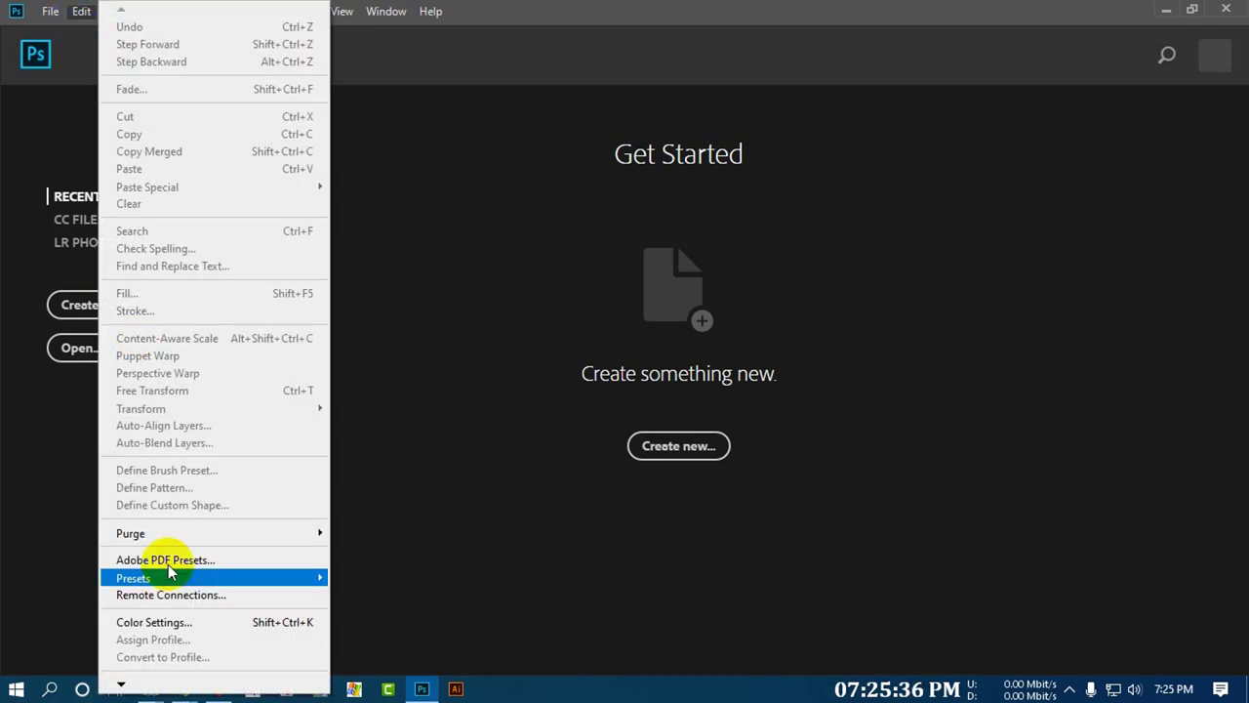
mouse_move(124, 683)
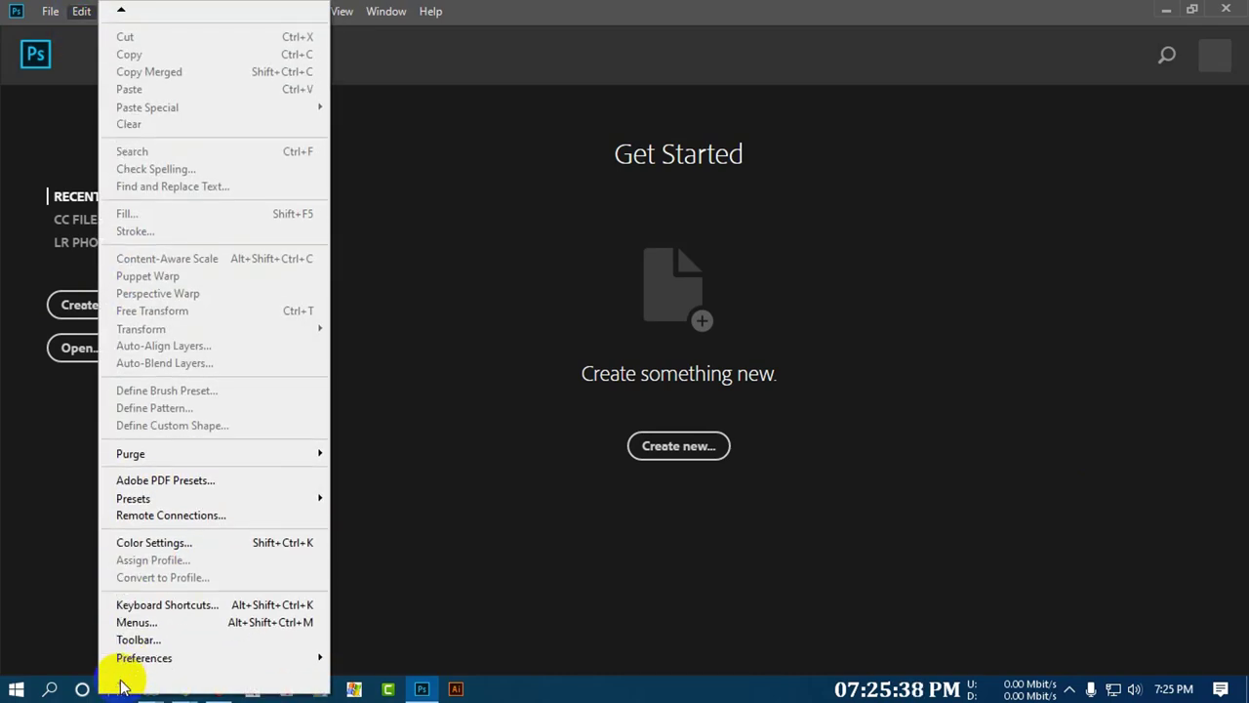
mouse_move(151, 664)
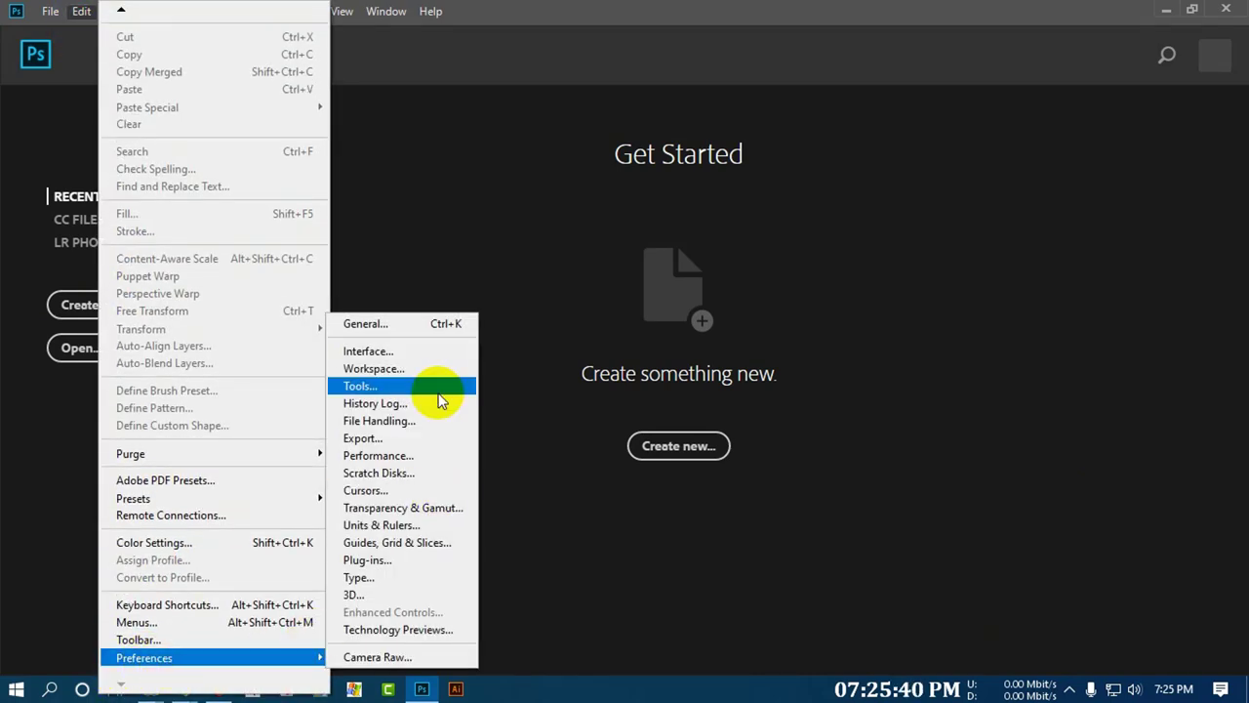
click(383, 327)
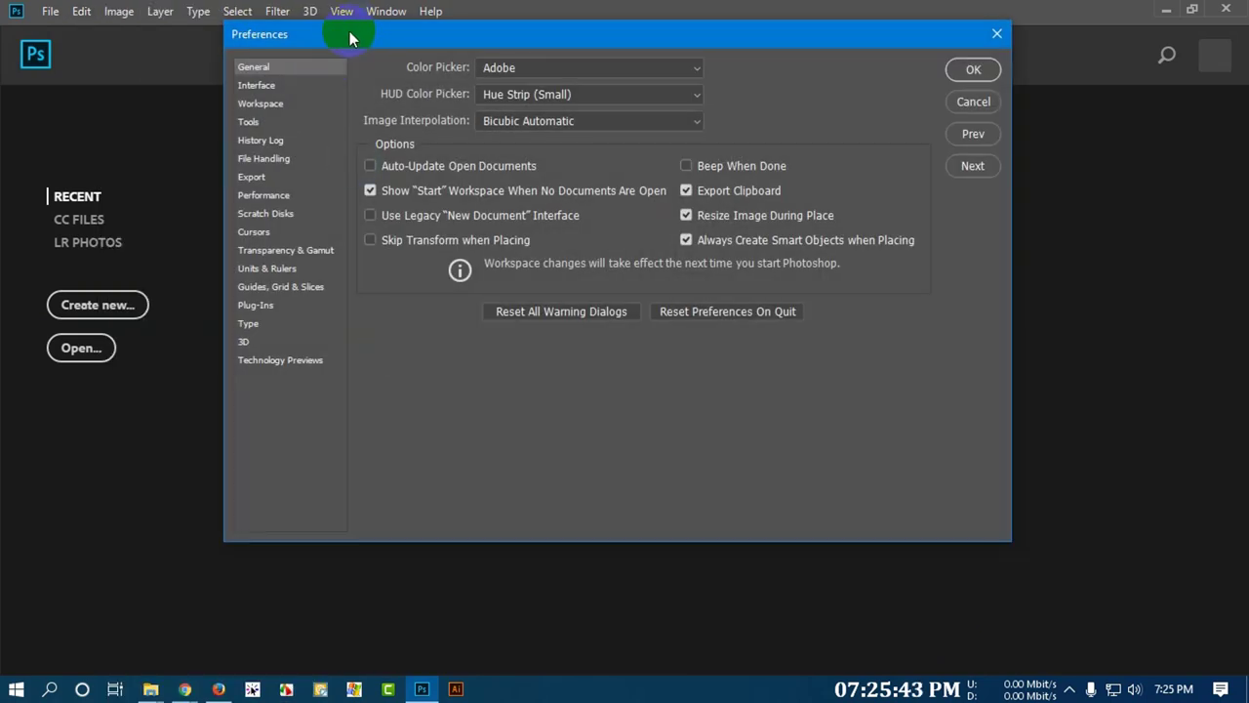
drag(349, 37, 370, 58)
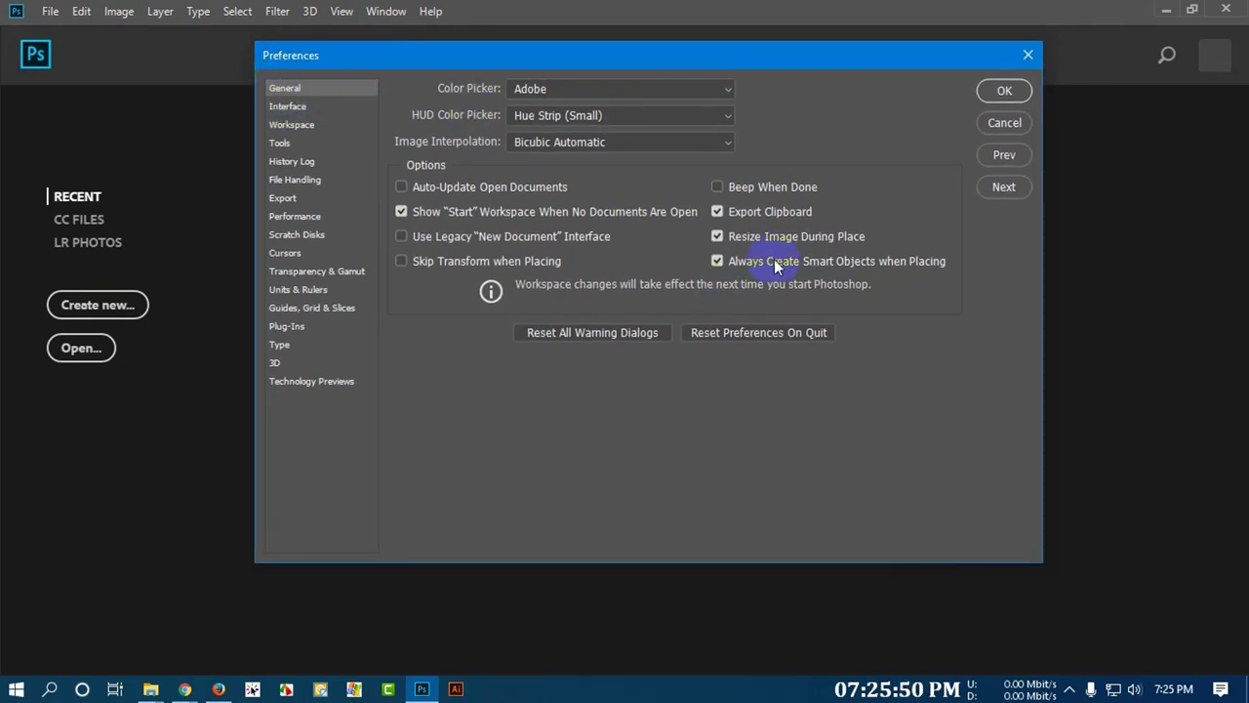
click(282, 110)
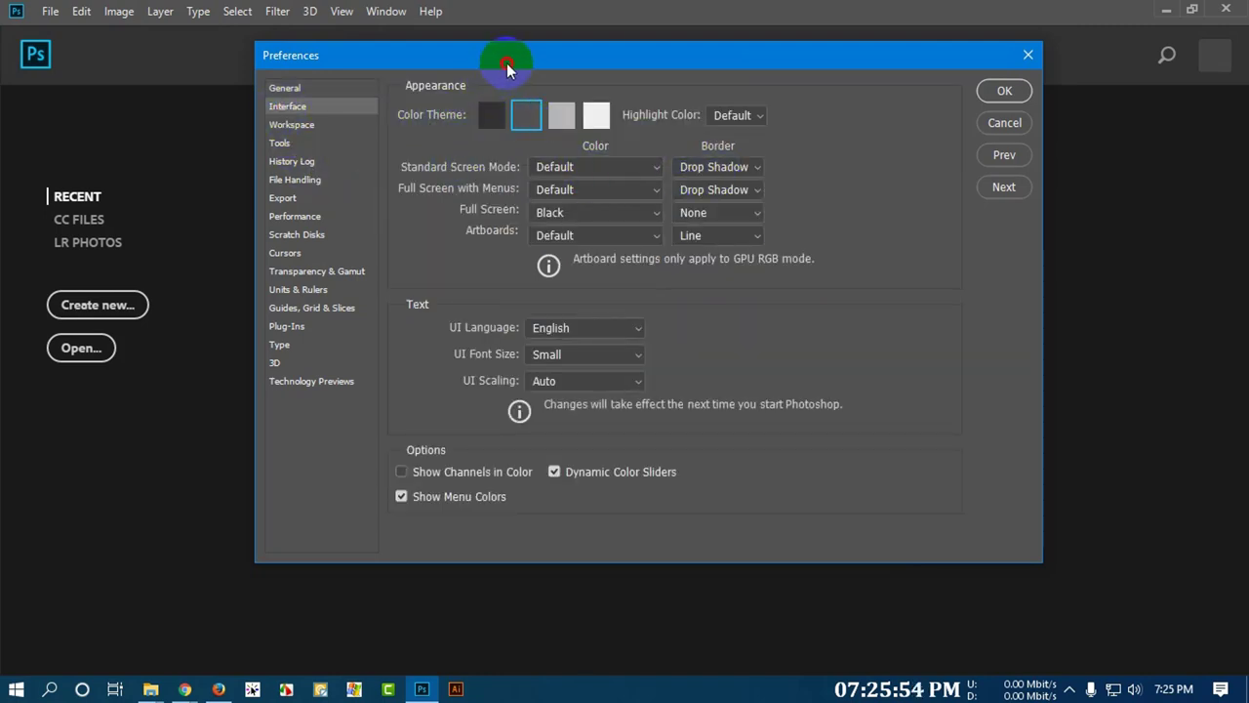
drag(506, 66, 588, 89)
click(472, 133)
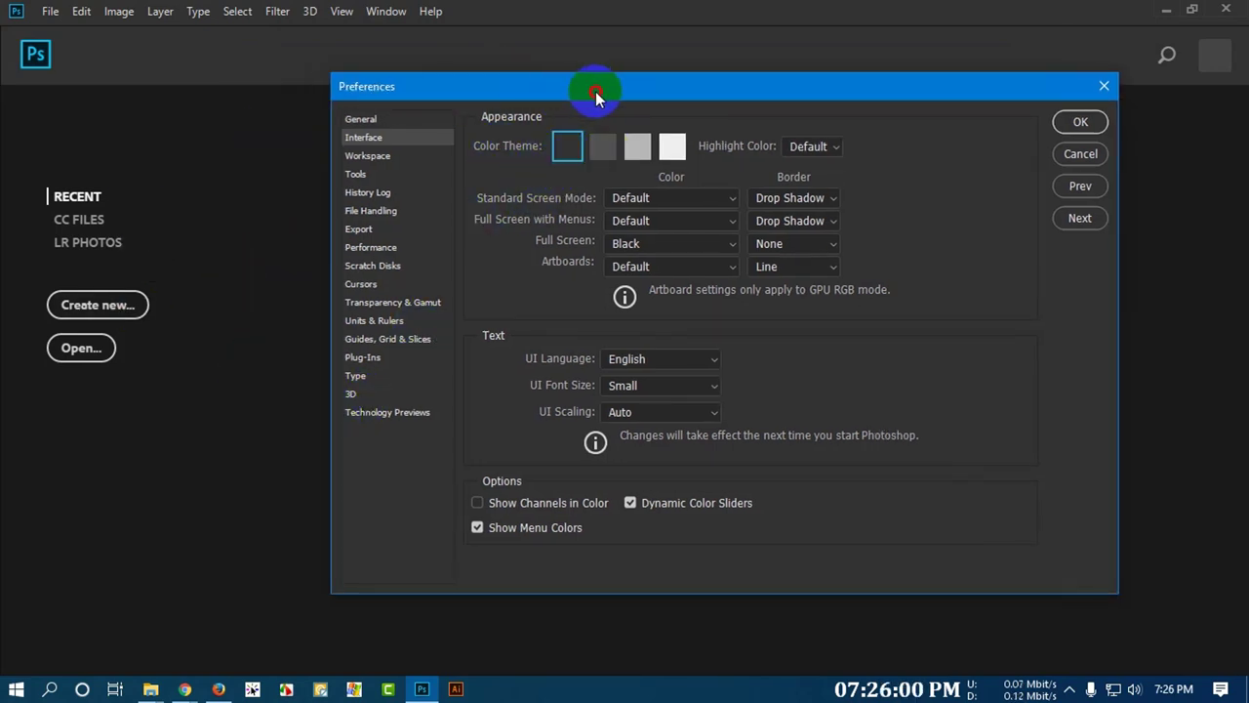
drag(596, 95, 528, 100)
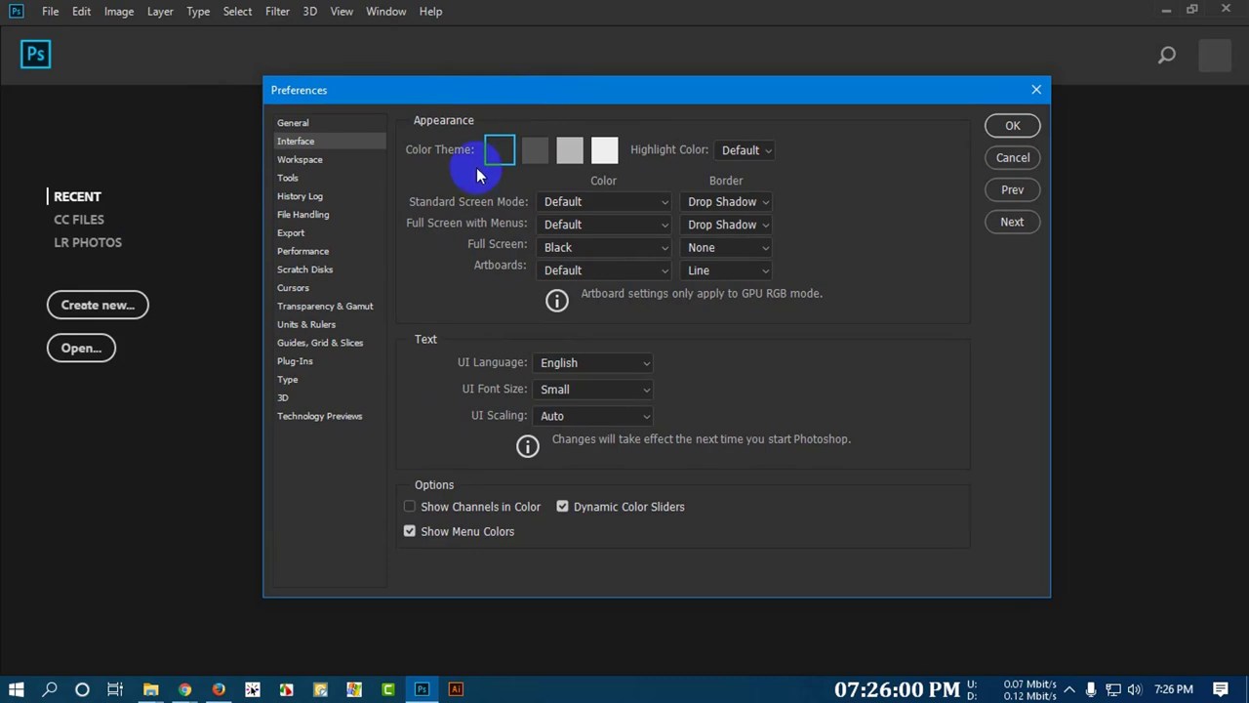
click(537, 157)
drag(541, 98, 594, 124)
click(623, 178)
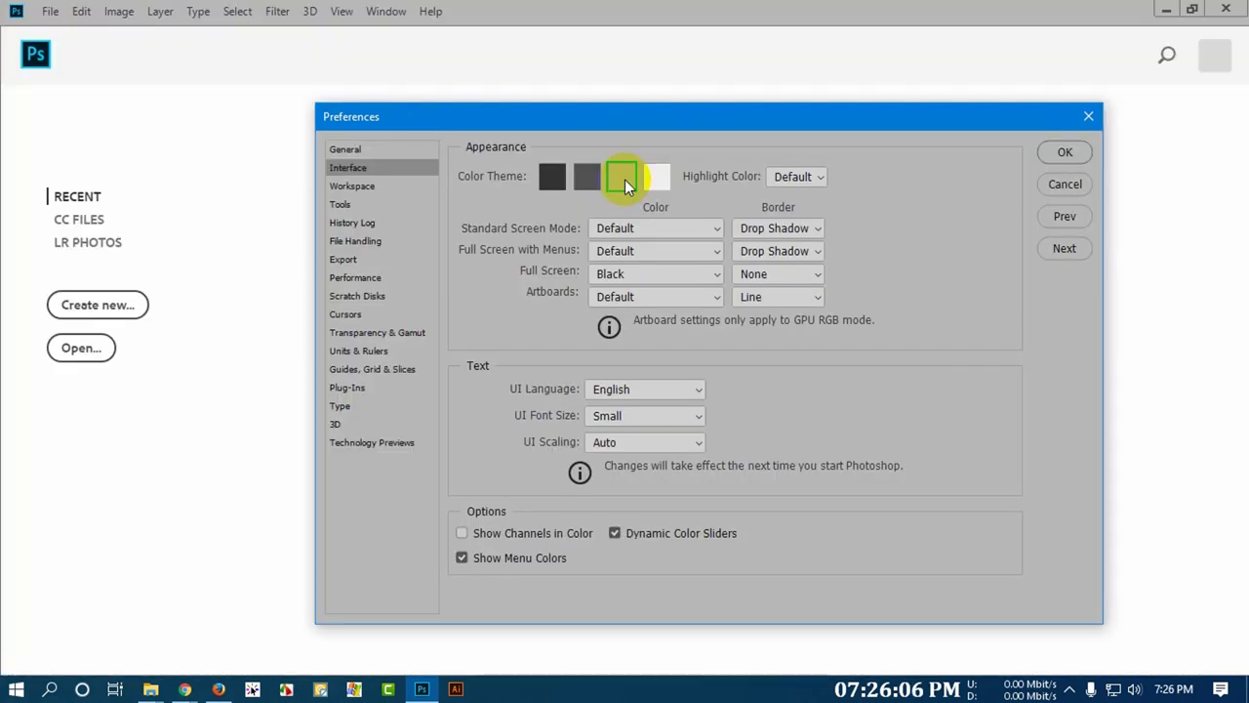
click(662, 182)
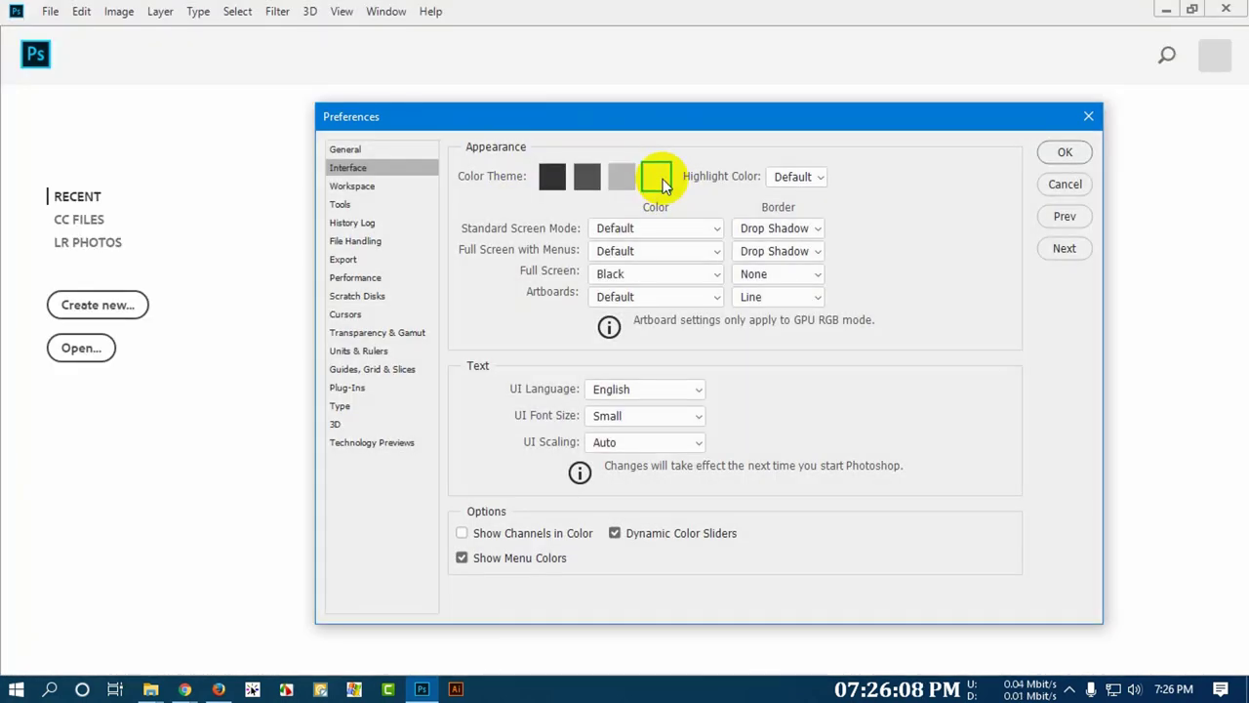
click(583, 178)
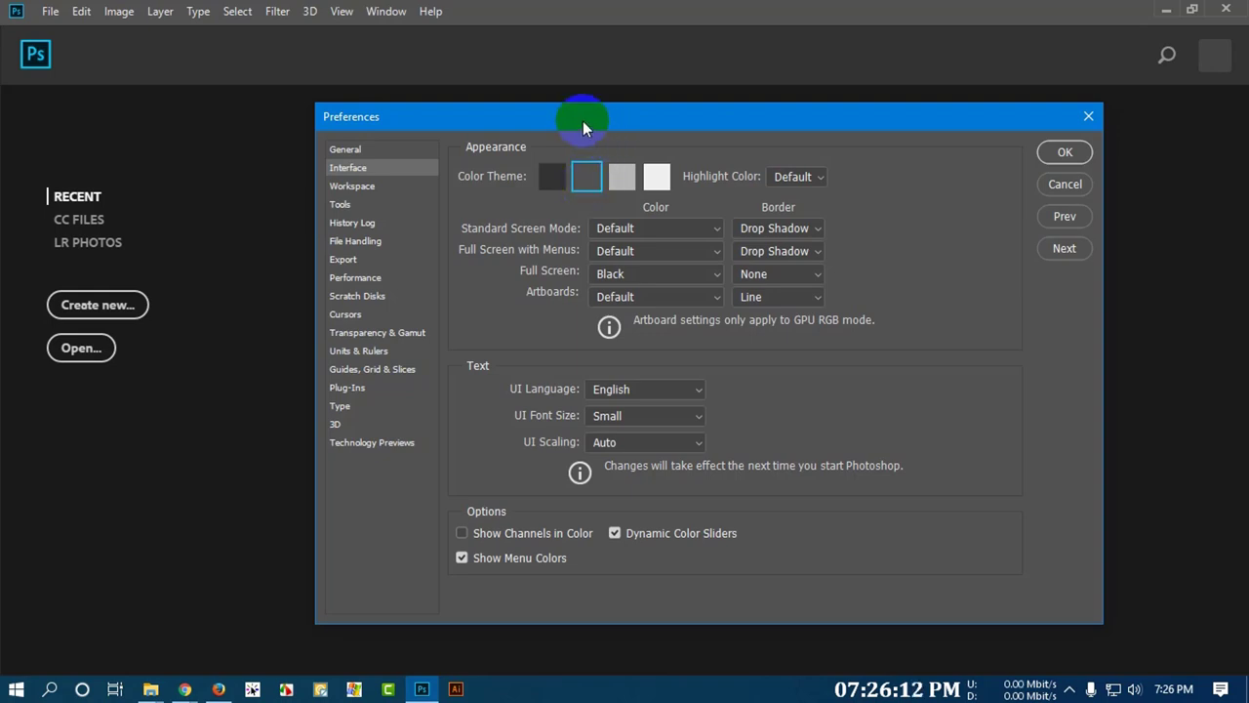
drag(583, 121, 569, 121)
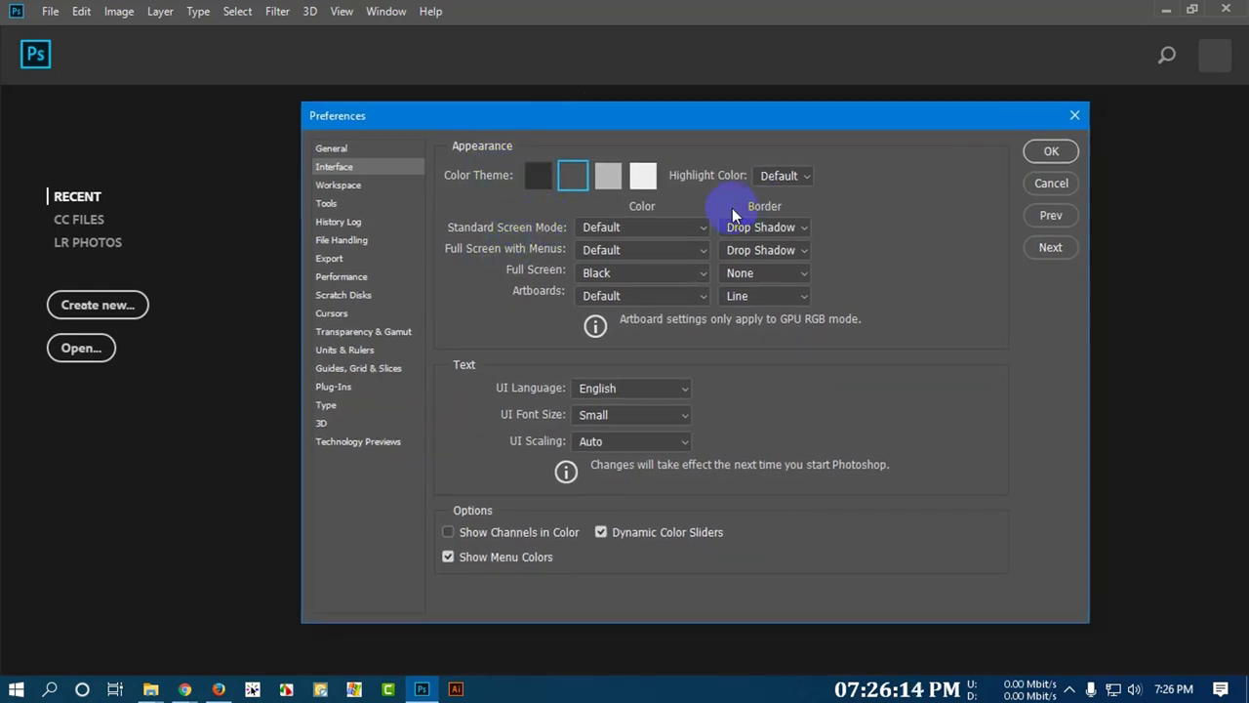
click(632, 229)
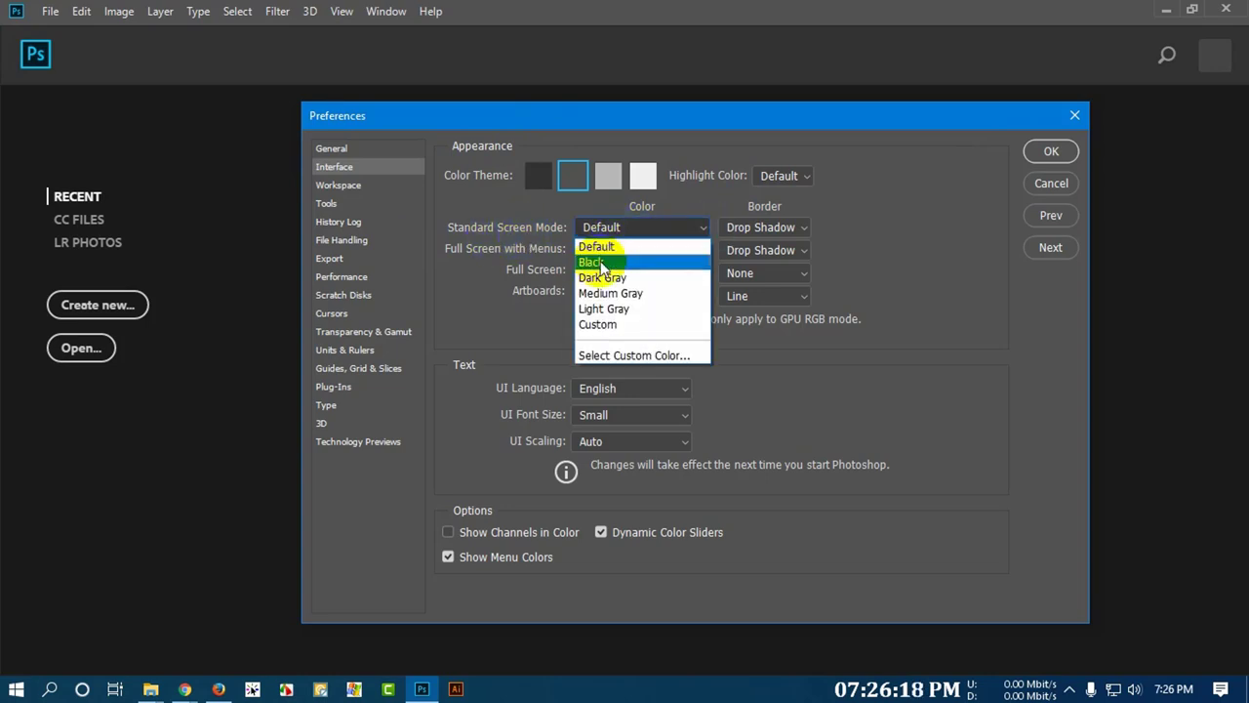
click(515, 273)
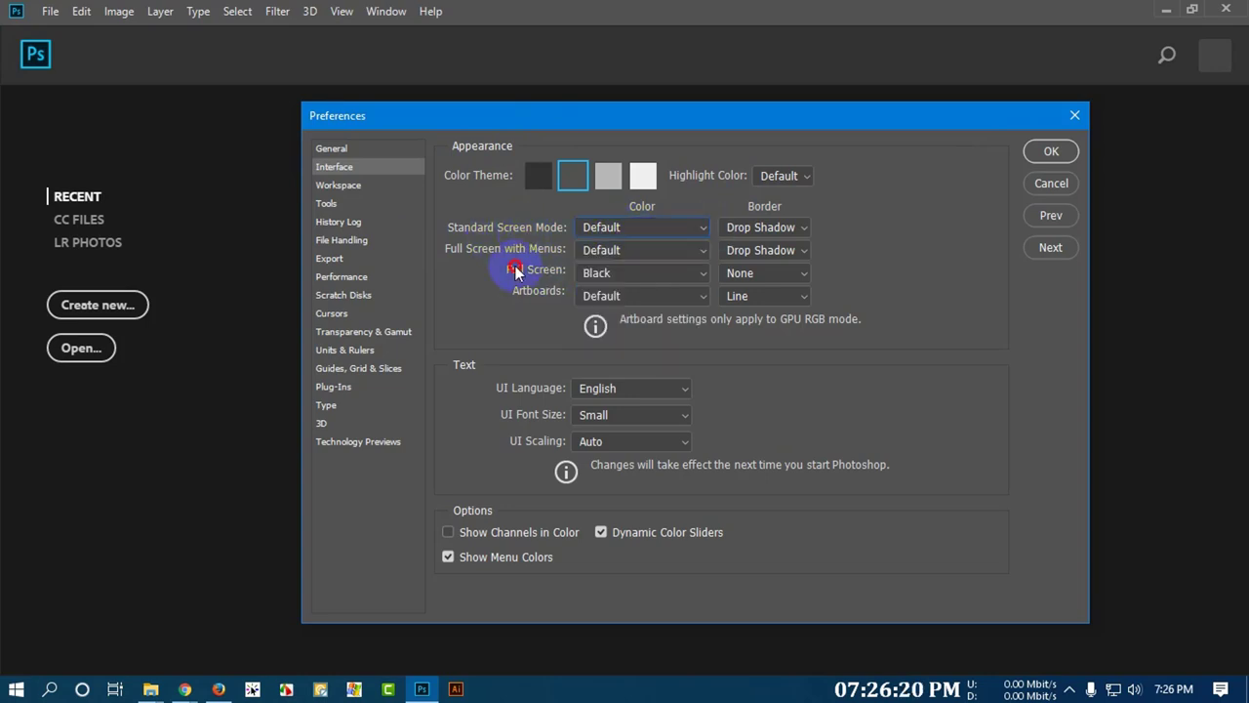
- Browse the Workspace, Tools and History Log preference pages without changing anything
click(342, 186)
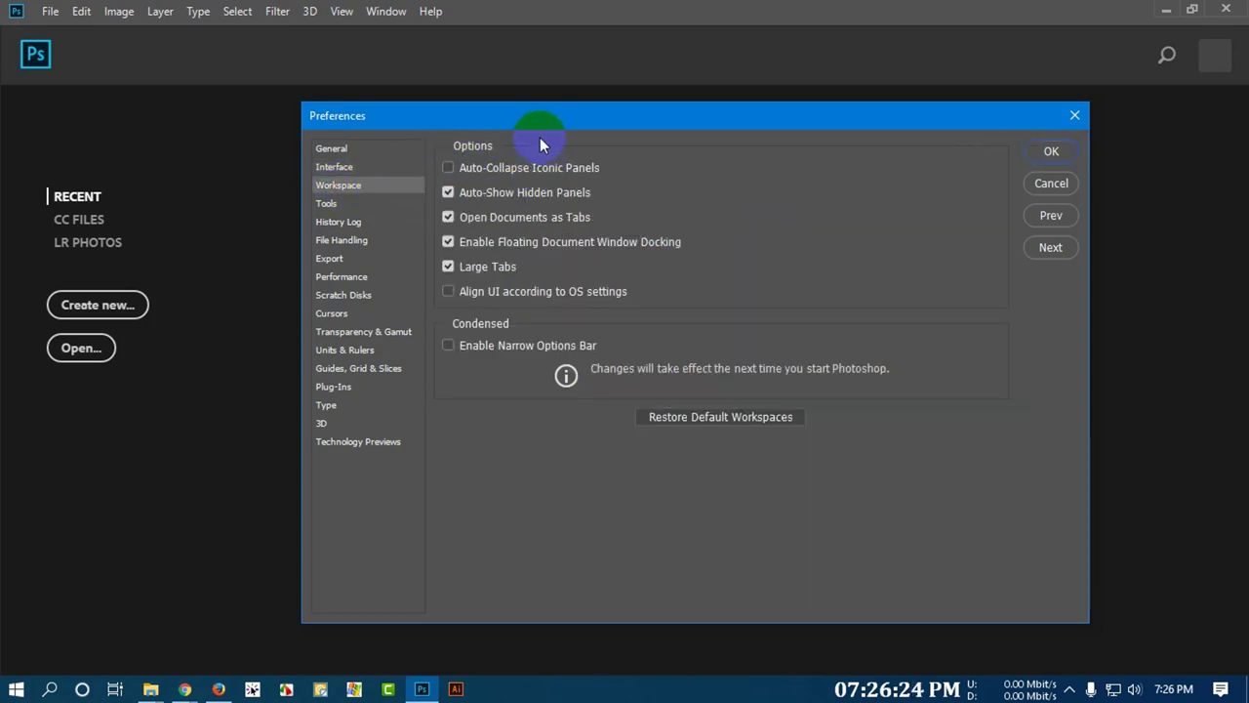
drag(539, 125, 563, 120)
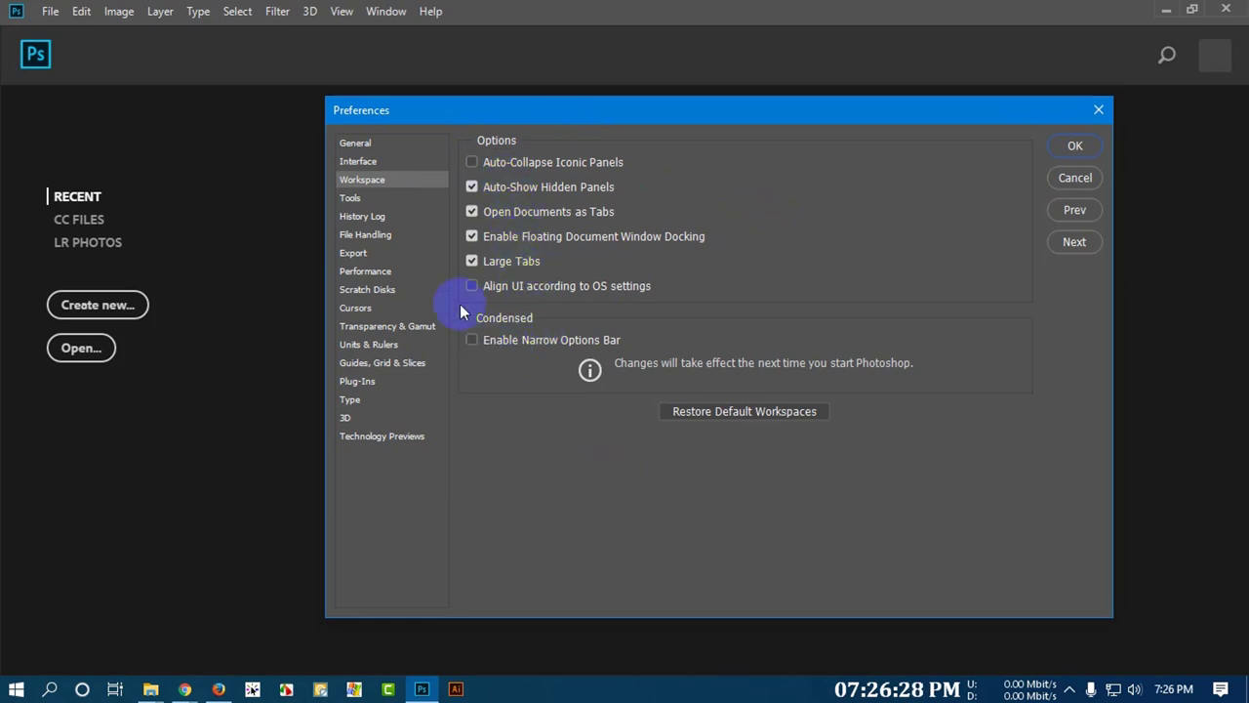
click(354, 200)
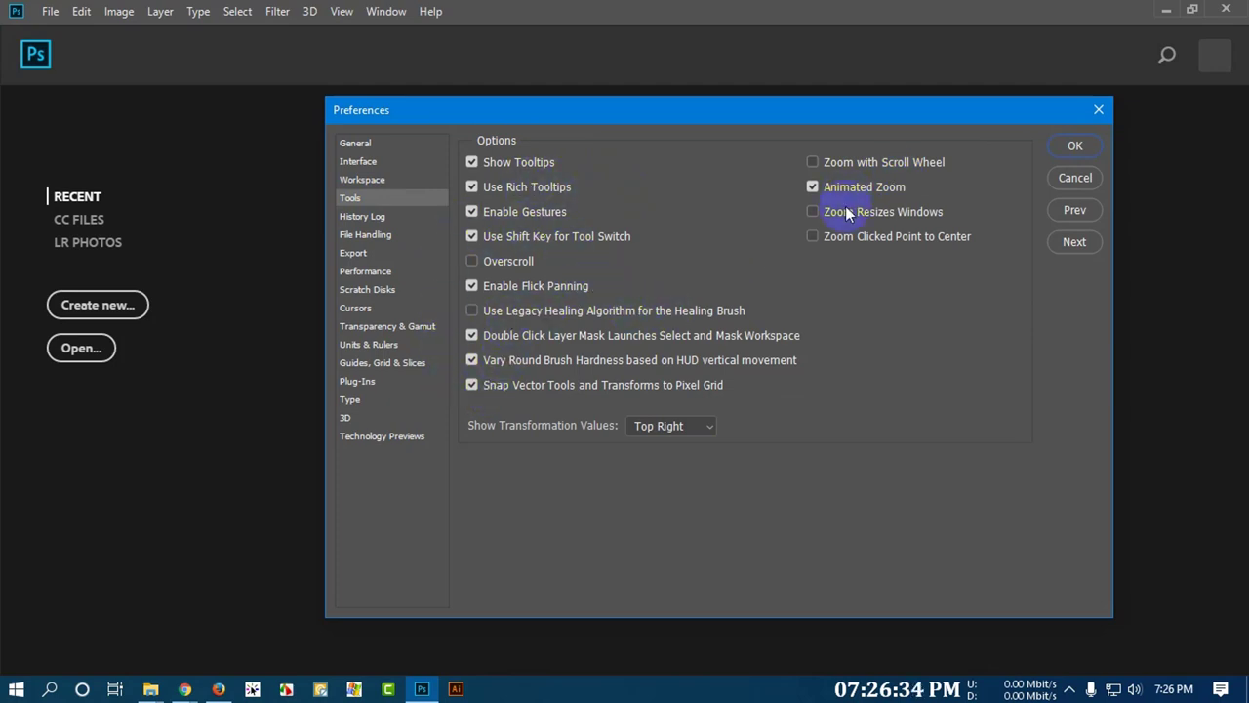
drag(839, 117, 777, 113)
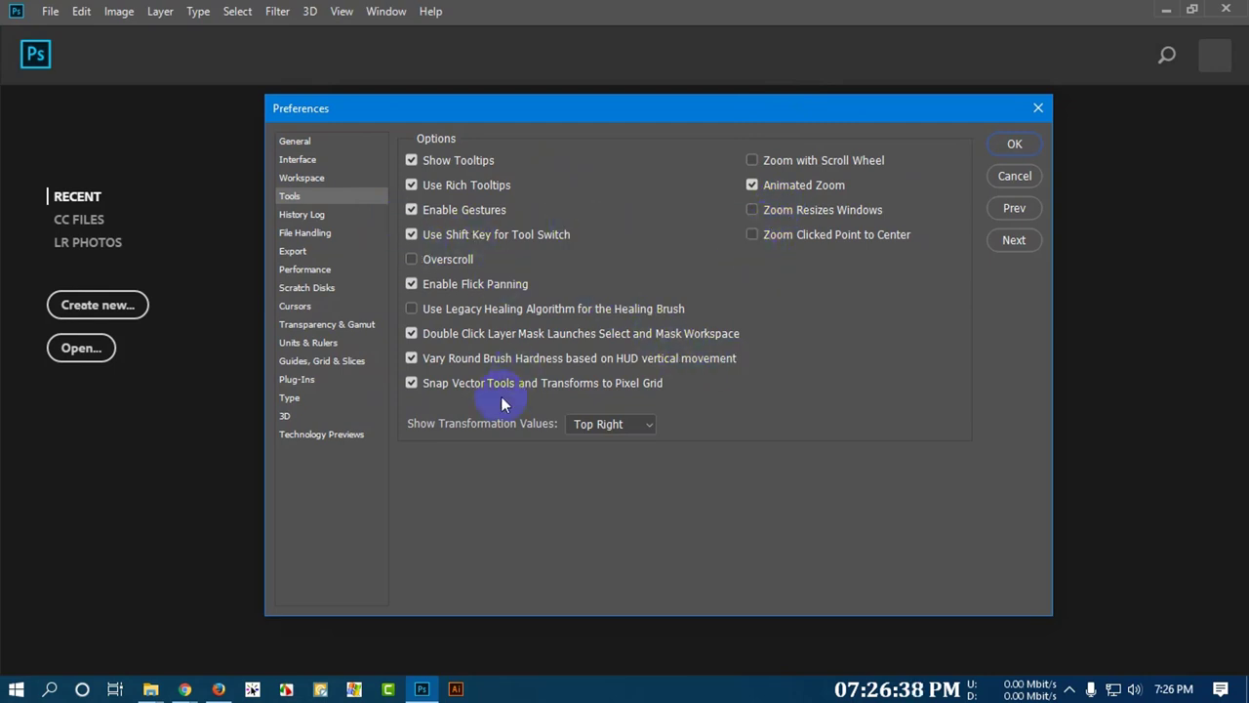
click(307, 217)
- Pass Export, open the Performance page and set the memory allowance to 98%
click(296, 251)
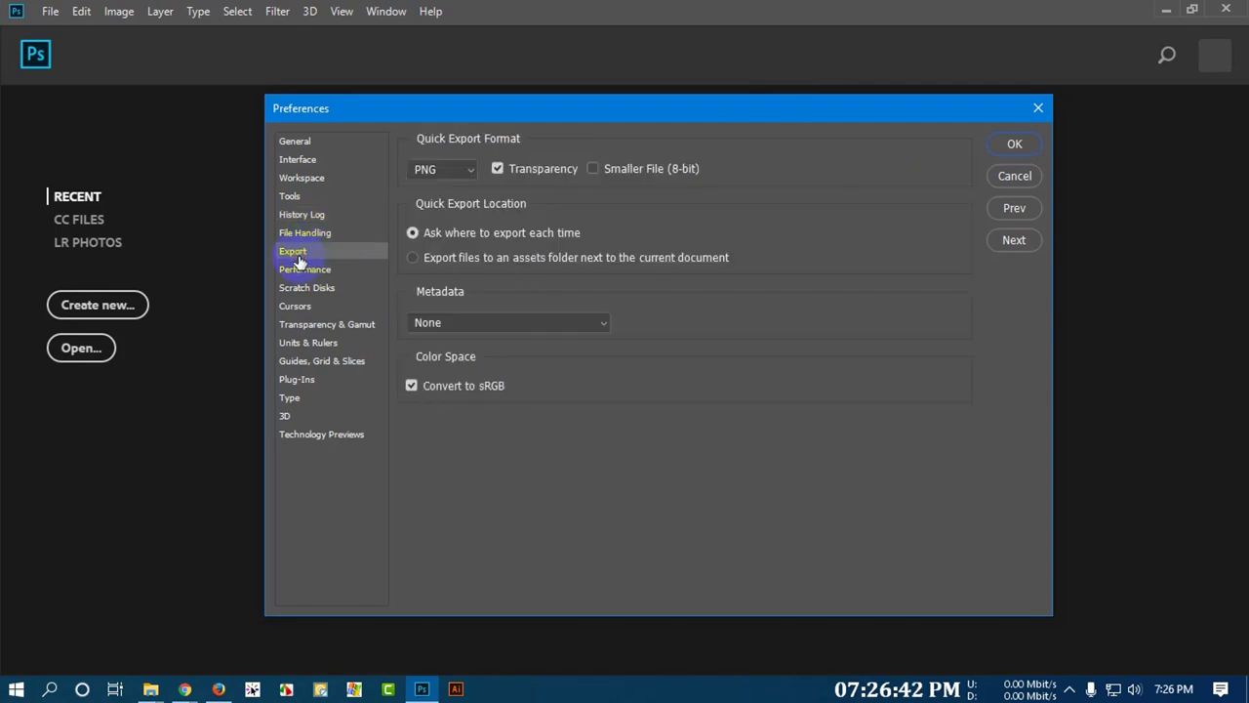
click(305, 271)
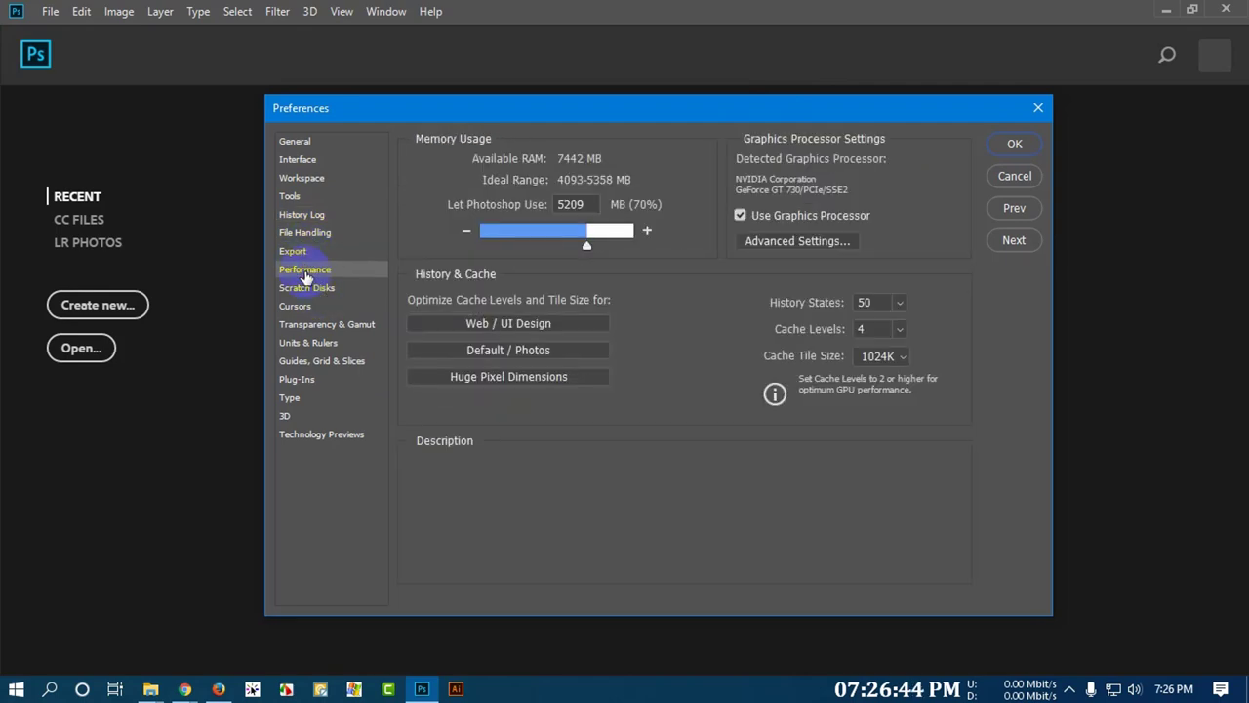
drag(551, 108, 575, 110)
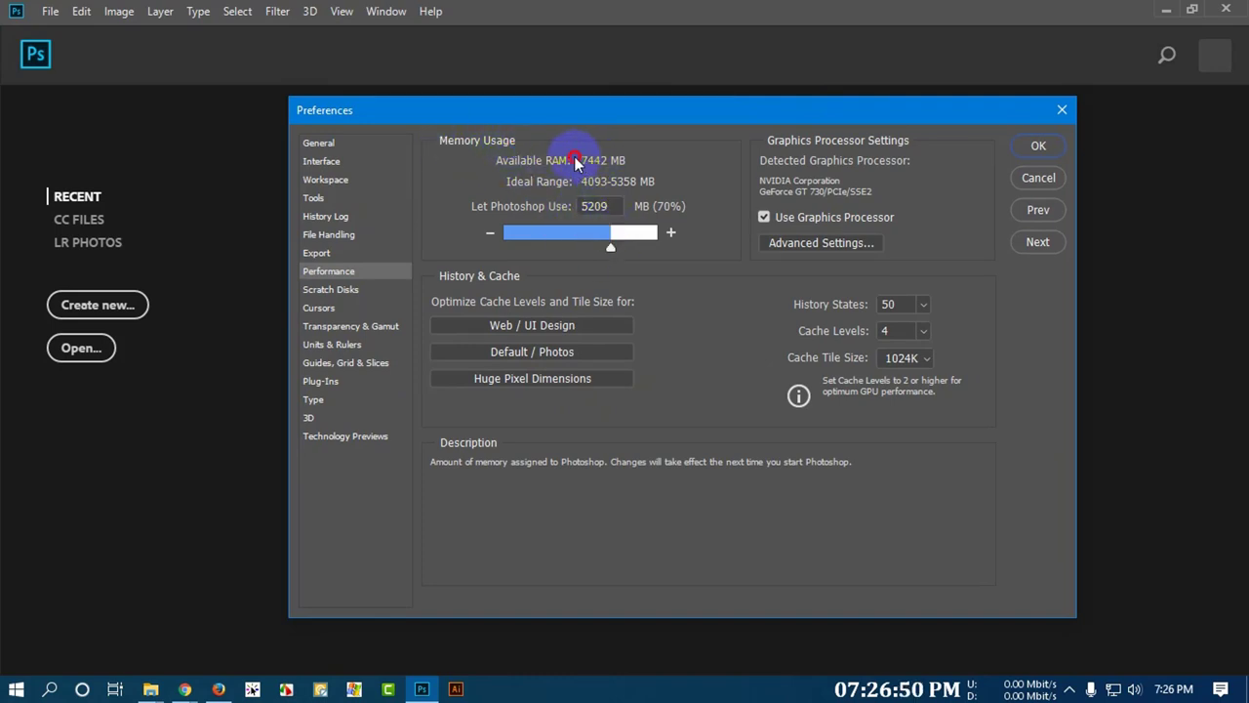
drag(570, 117, 575, 115)
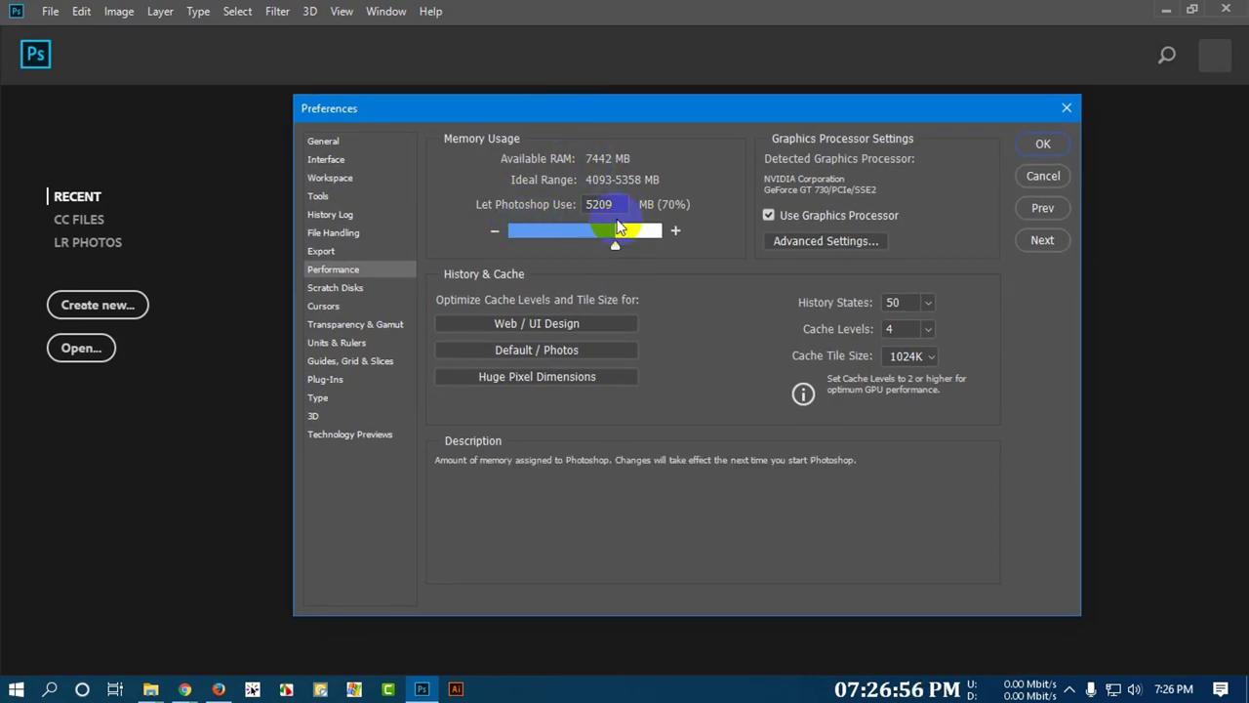
drag(615, 250, 640, 249)
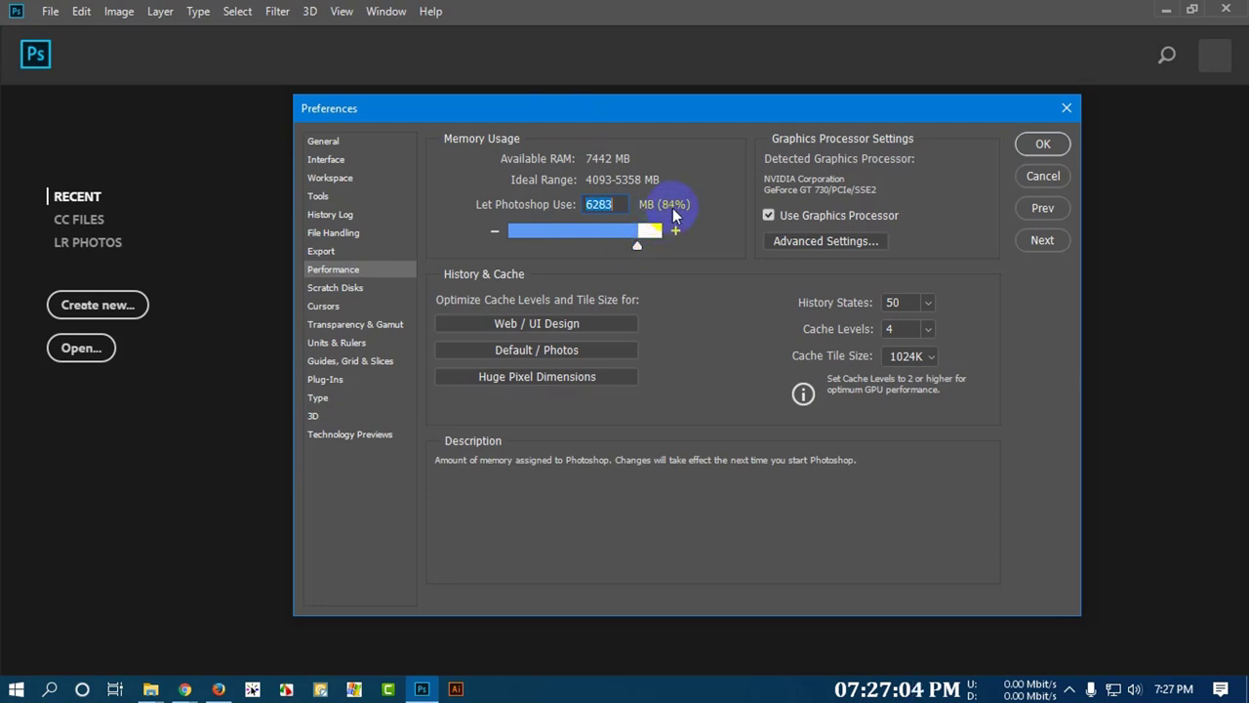
drag(638, 245, 670, 256)
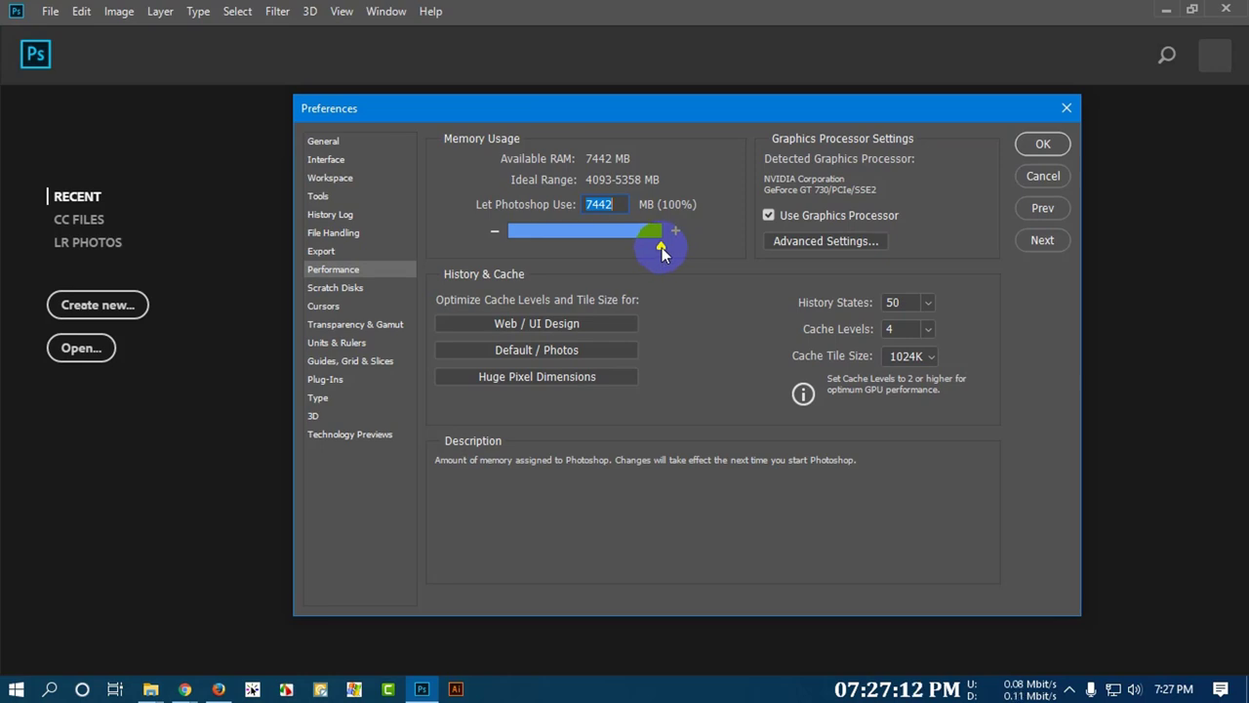
drag(658, 245, 633, 250)
- Set History States to 1000 and Cache Levels to 8, keeping Cache Tile Size 1024K
click(903, 302)
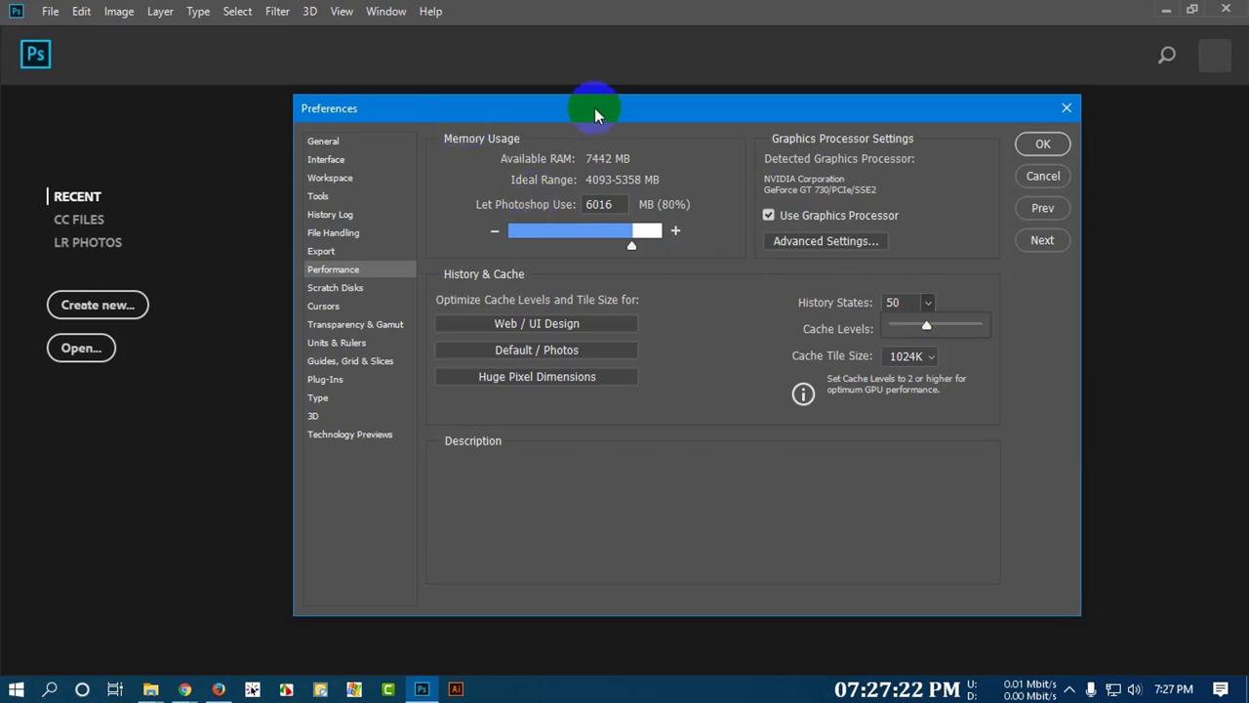
drag(595, 108, 552, 117)
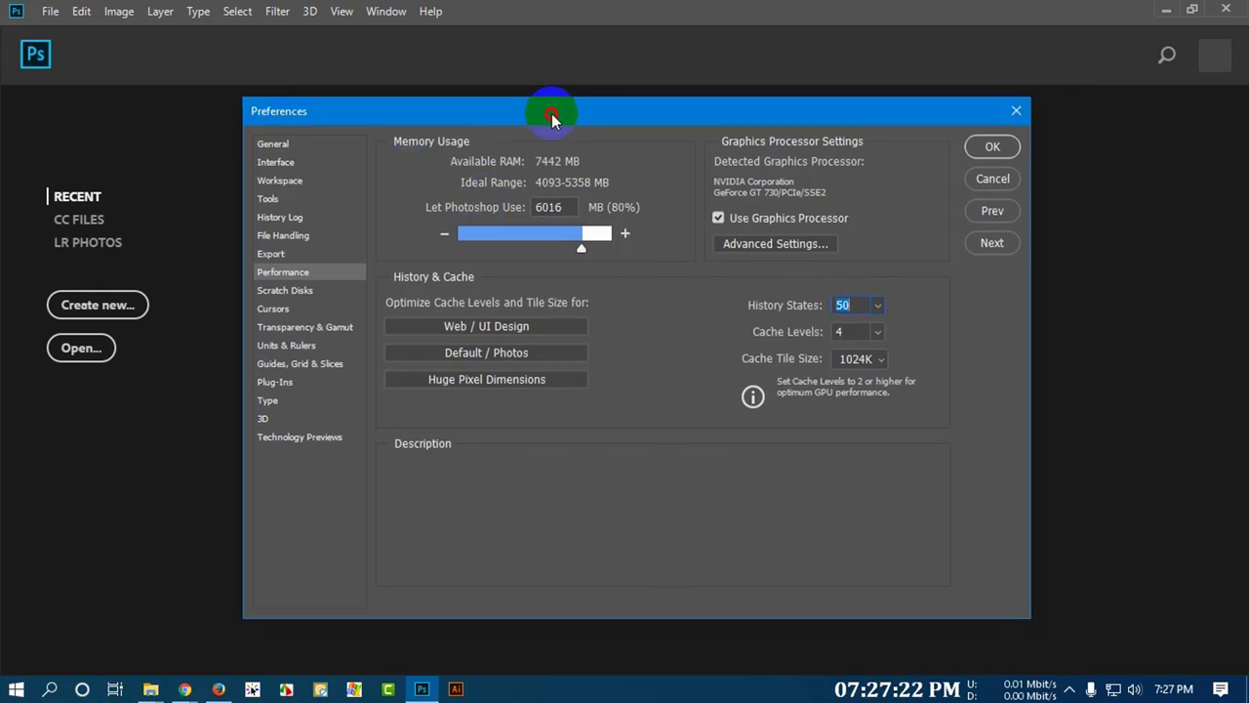
click(879, 307)
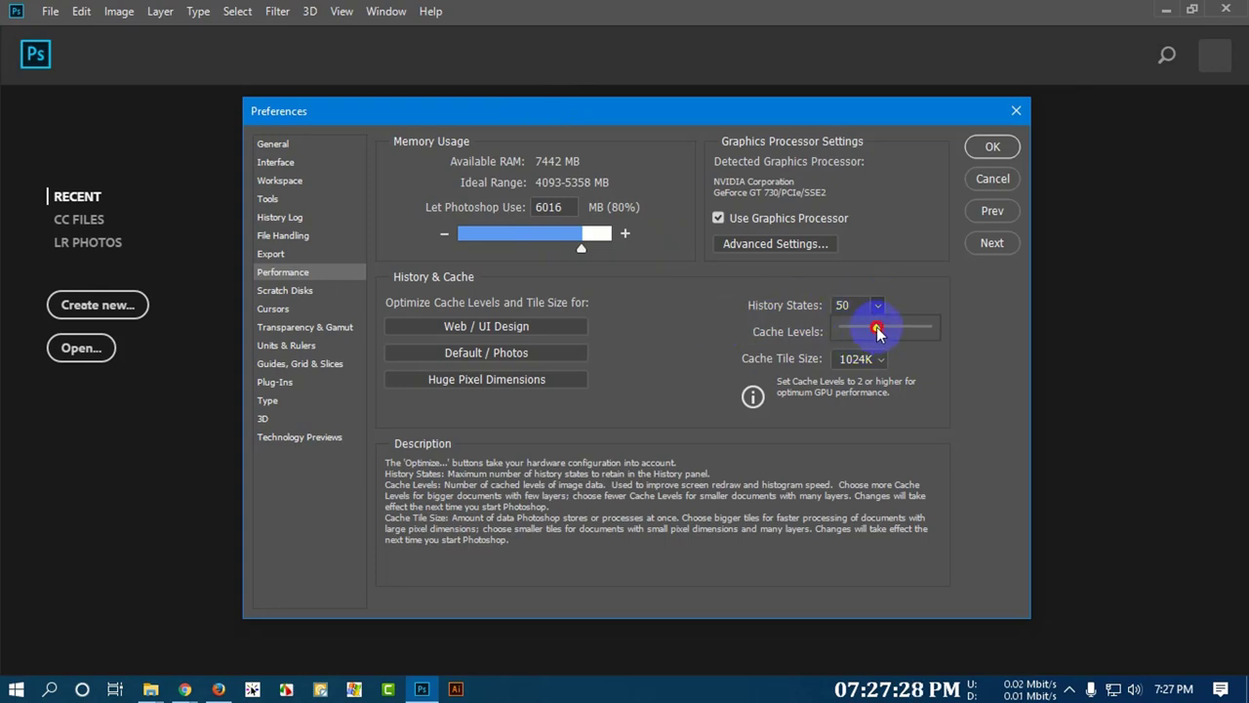
drag(875, 328, 932, 332)
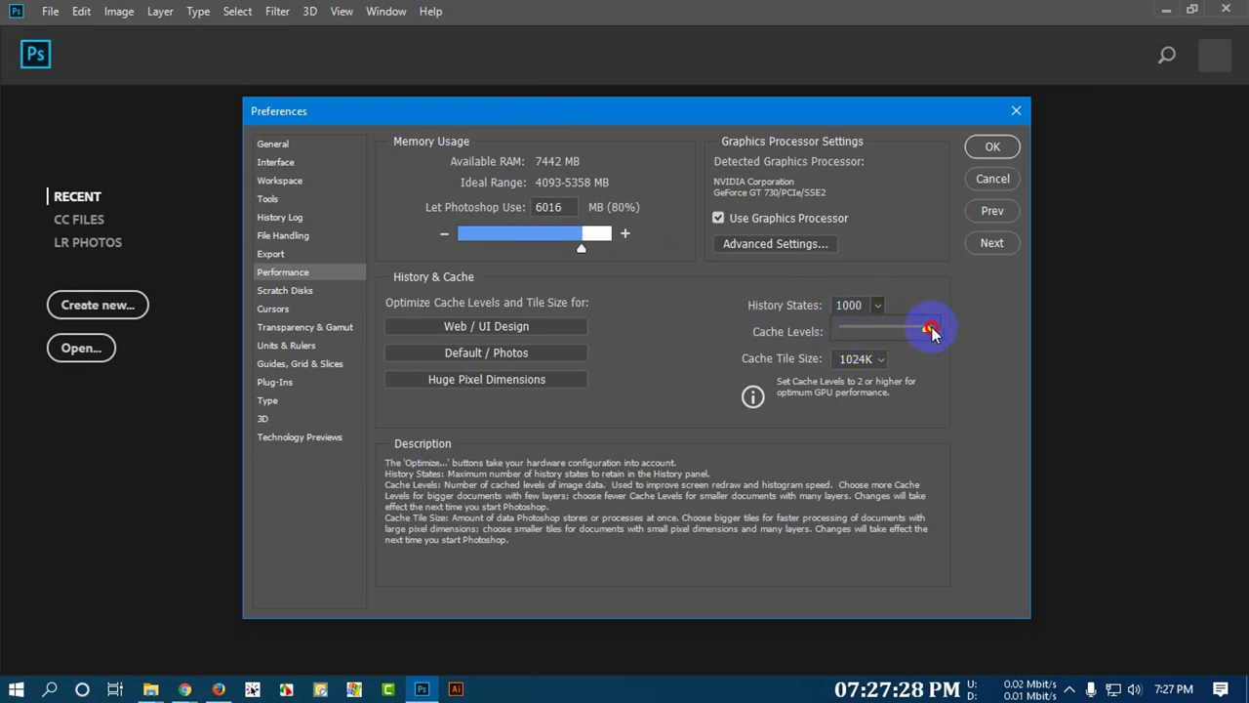
click(877, 358)
drag(882, 358, 925, 355)
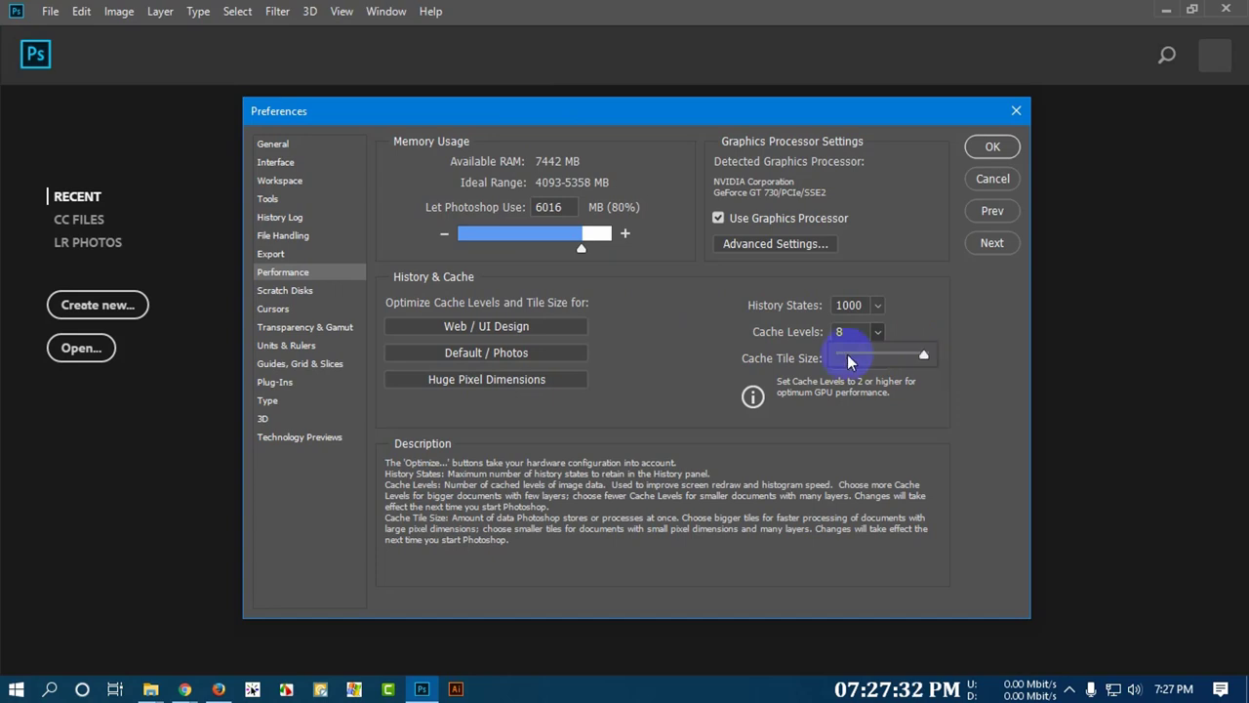
click(725, 338)
click(881, 360)
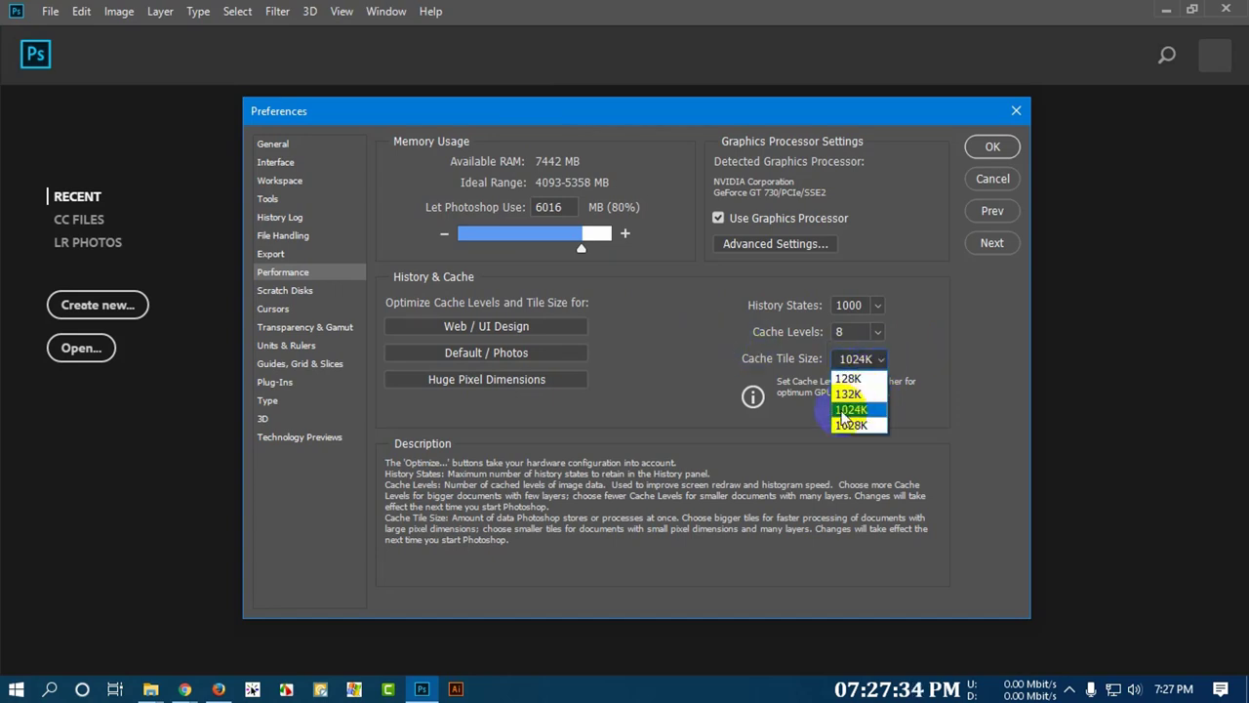
click(659, 333)
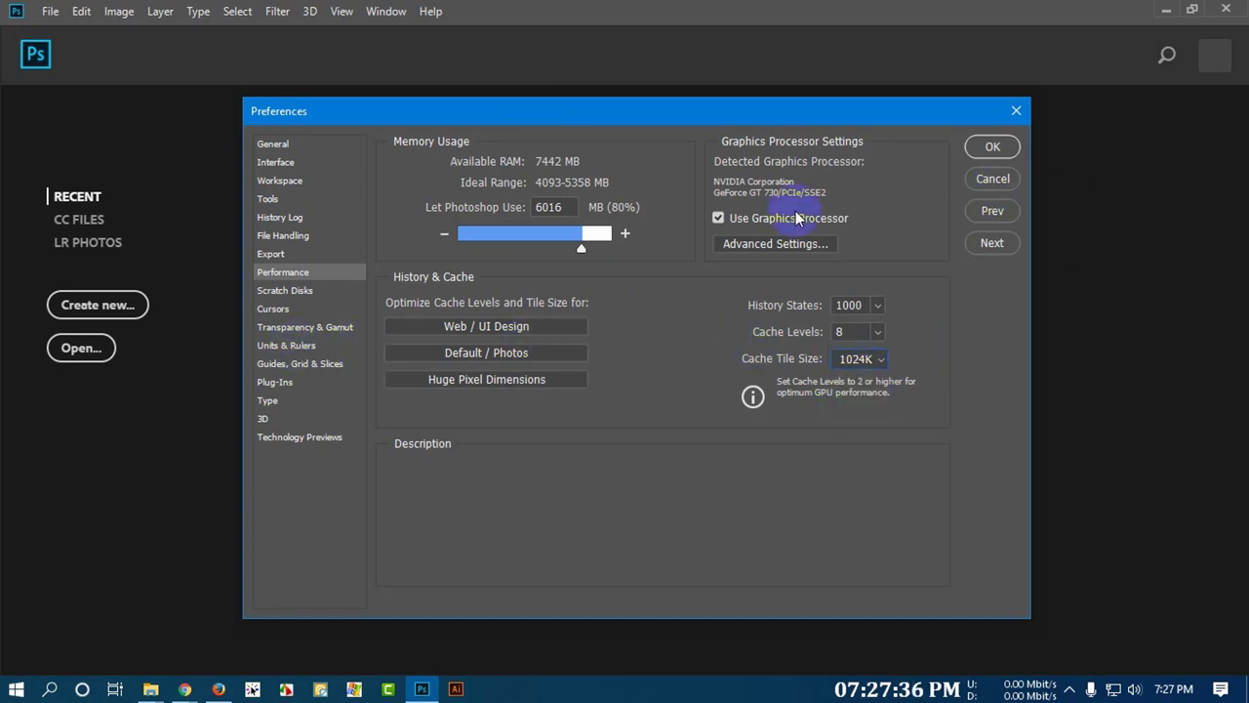
- Go to the Scratch Disks page and select the C:\, D:\ and E:\ drive rows
click(279, 293)
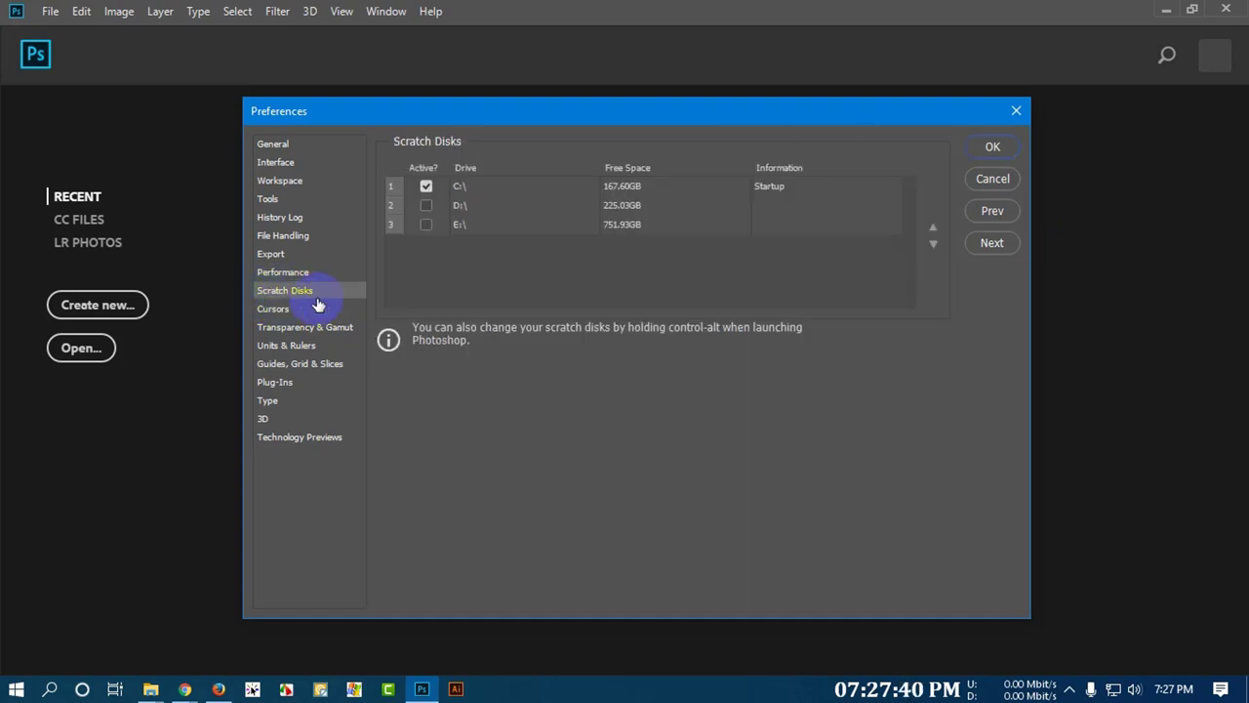
click(527, 191)
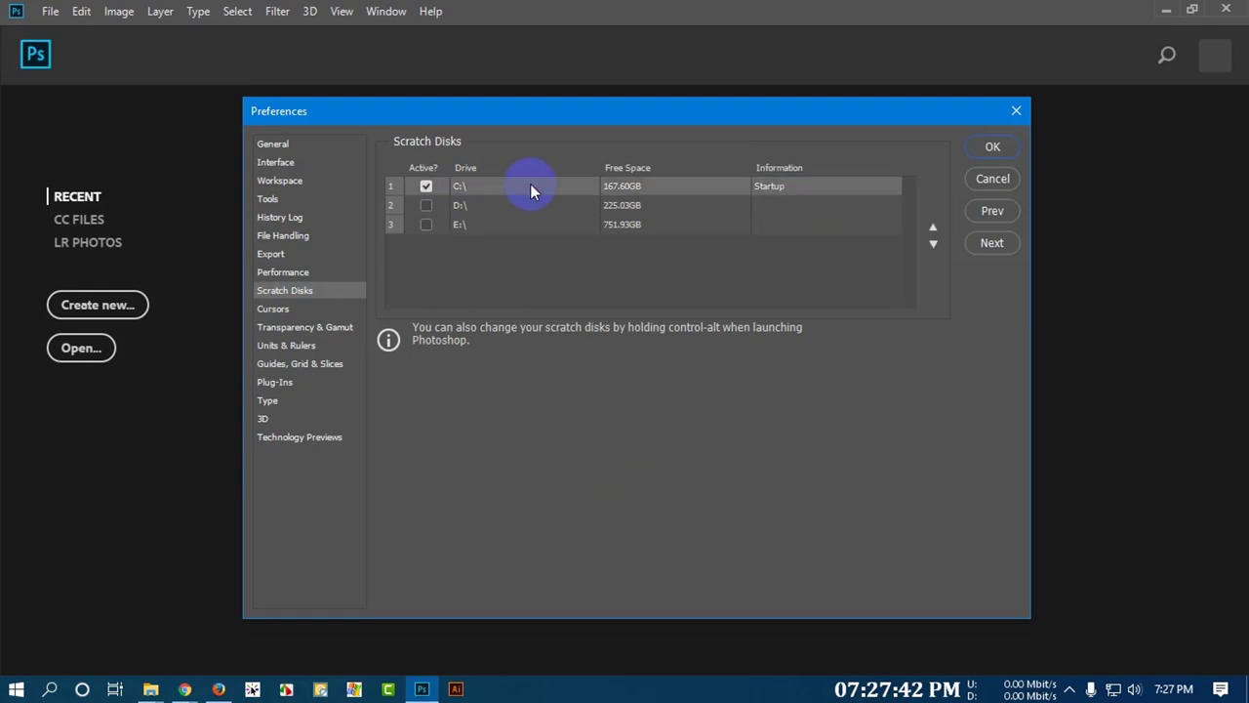
click(499, 202)
click(488, 228)
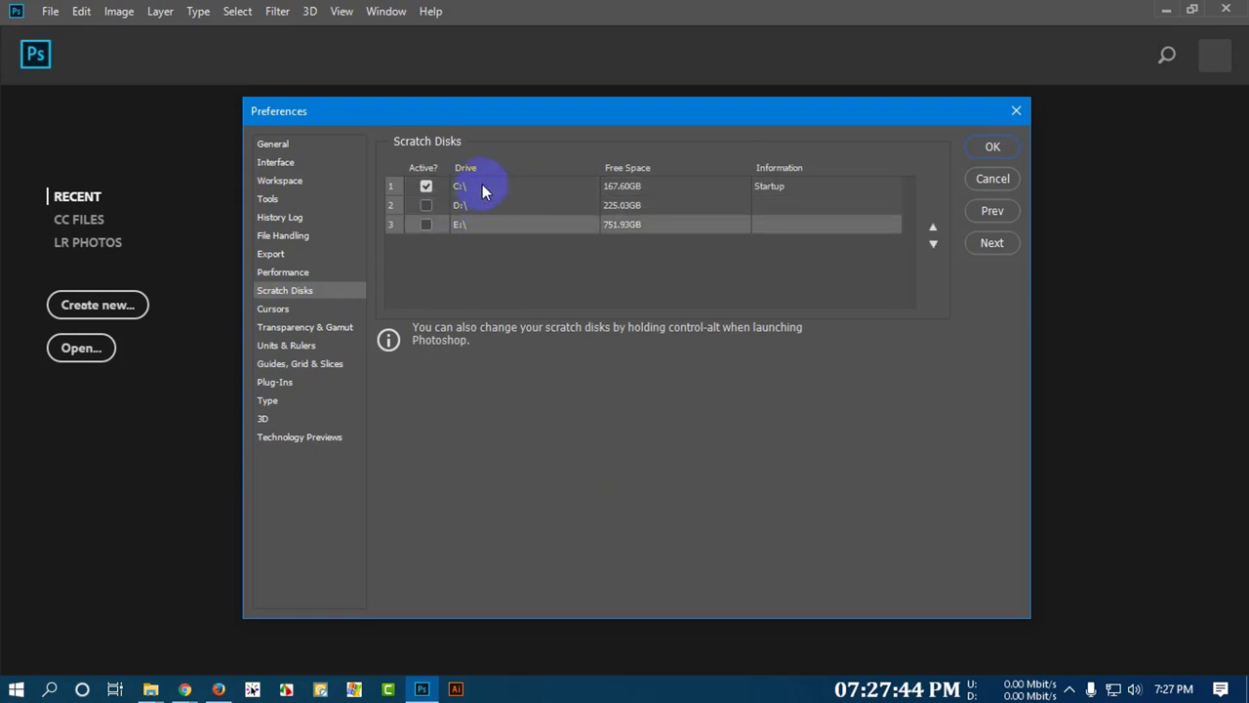
click(482, 186)
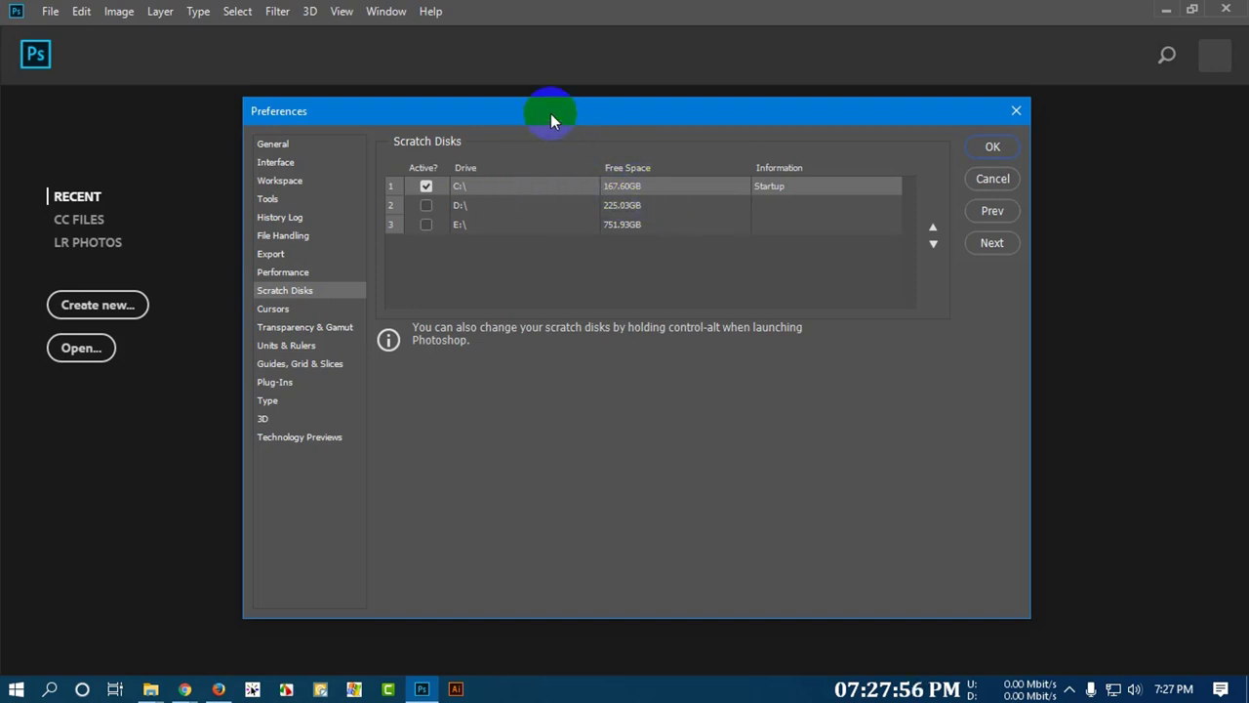
- Reposition the dialog and recheck the drive rows, leaving only C:\ active
drag(550, 113, 576, 114)
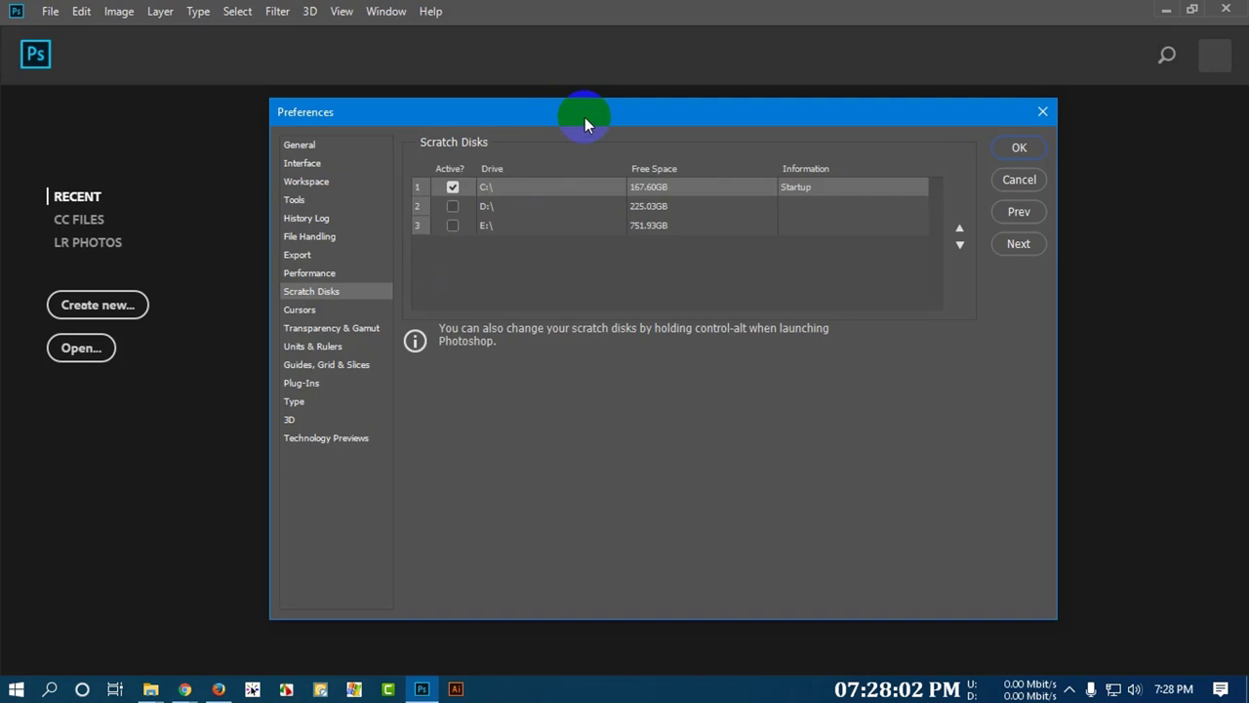
drag(585, 118, 553, 118)
click(509, 209)
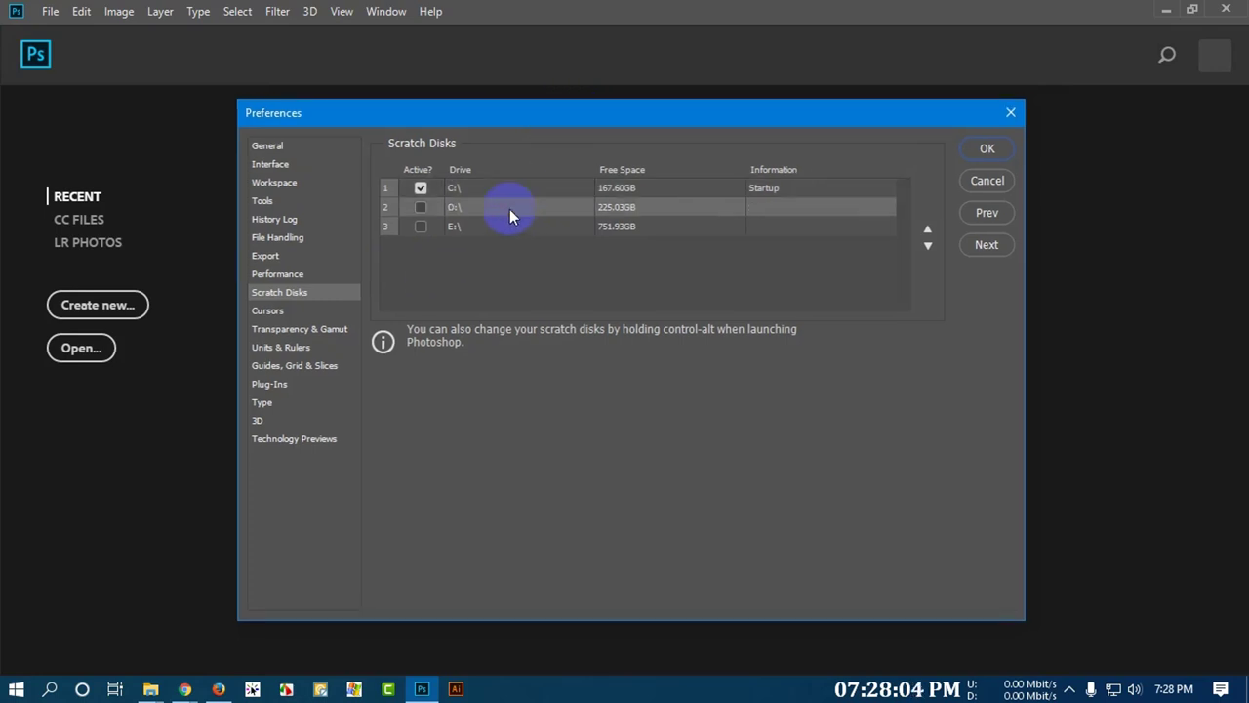
click(498, 228)
click(471, 188)
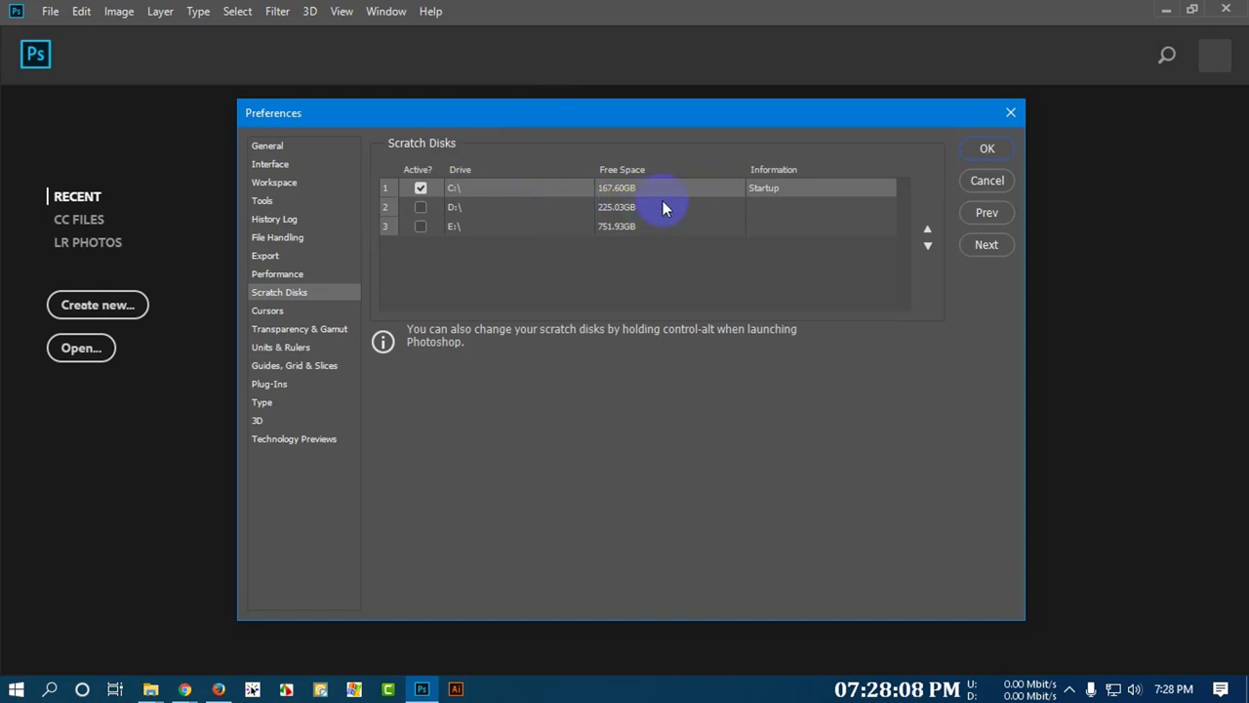
drag(534, 134, 548, 132)
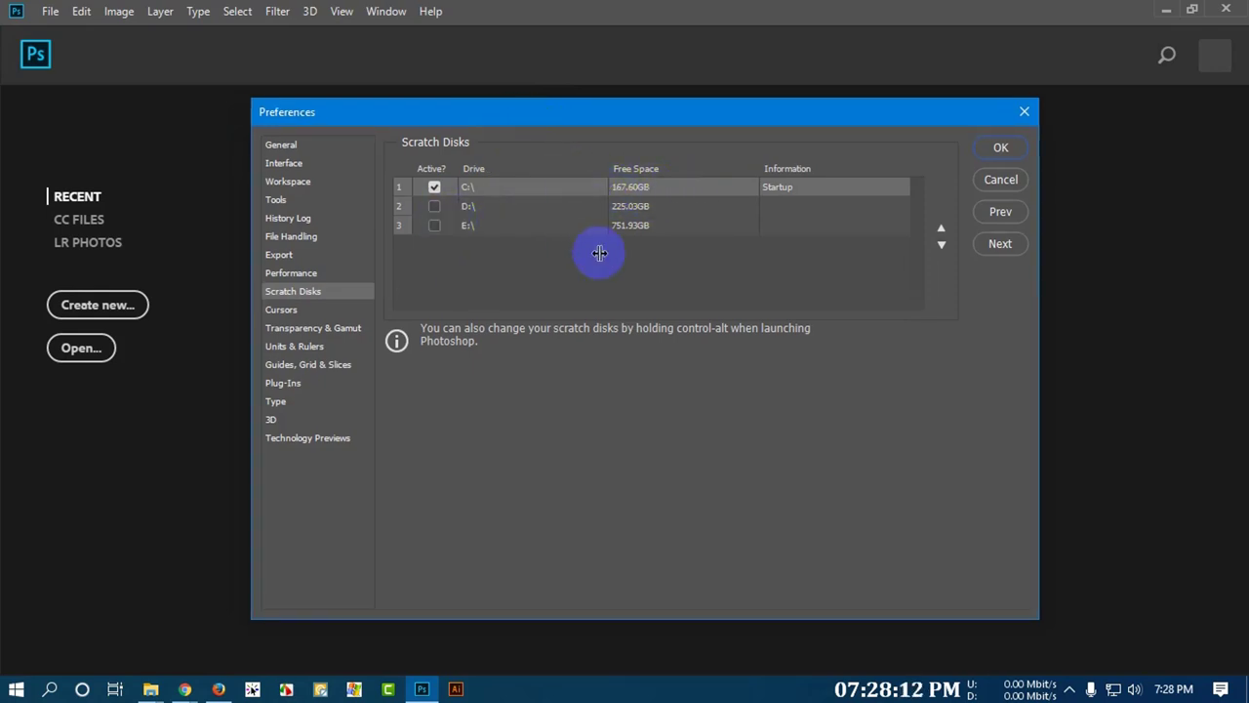
drag(683, 122, 625, 122)
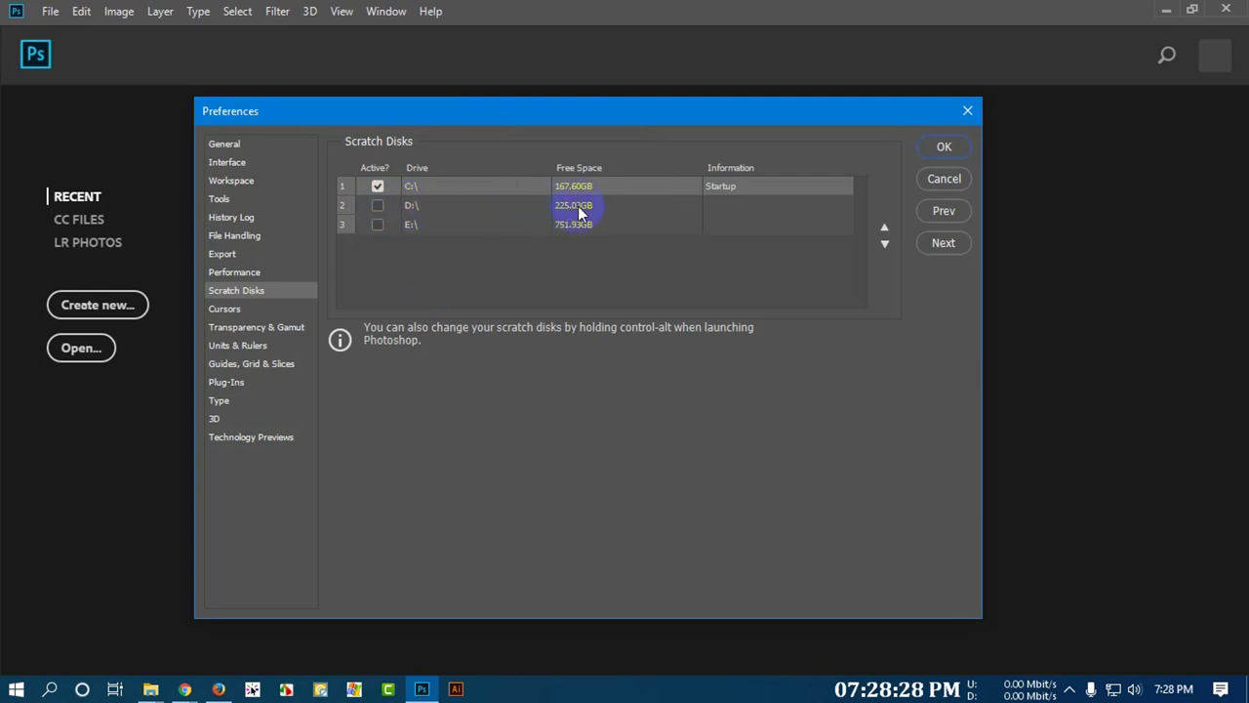
click(439, 211)
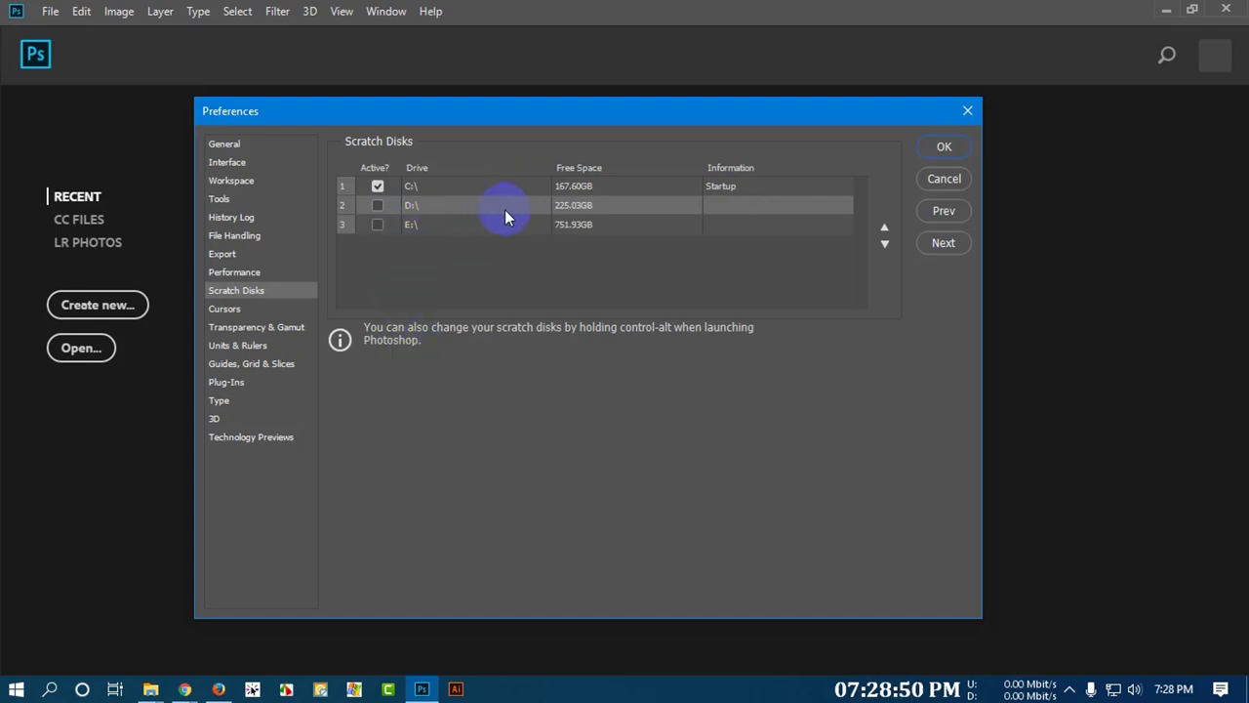
- Review Cursors, Transparency & Gamut, Performance and Scratch Disks pages, then confirm preferences with OK
click(224, 311)
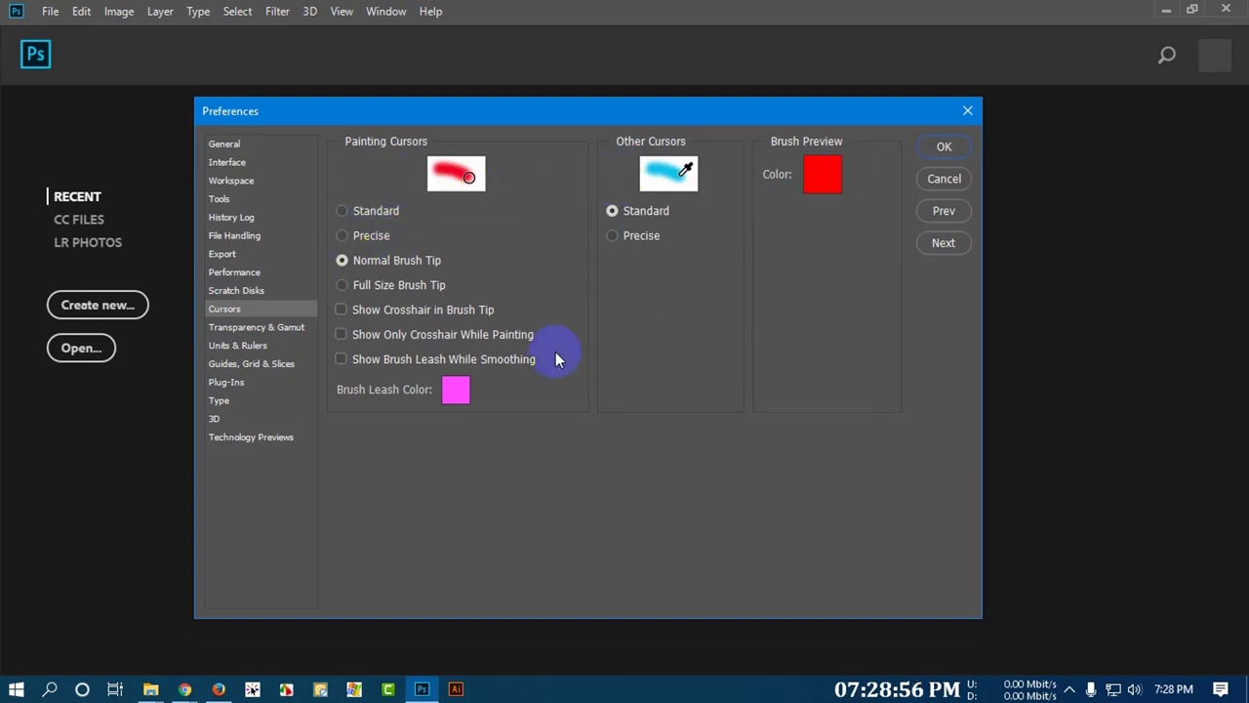
click(230, 329)
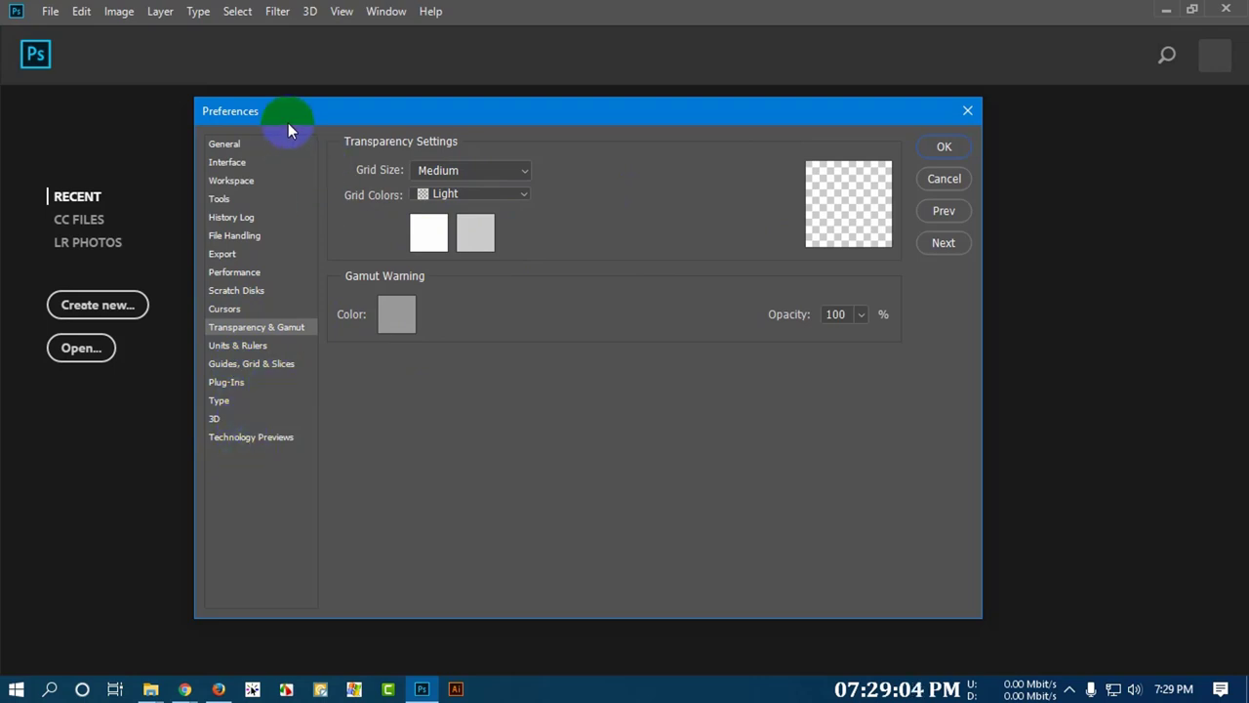
drag(292, 110, 414, 98)
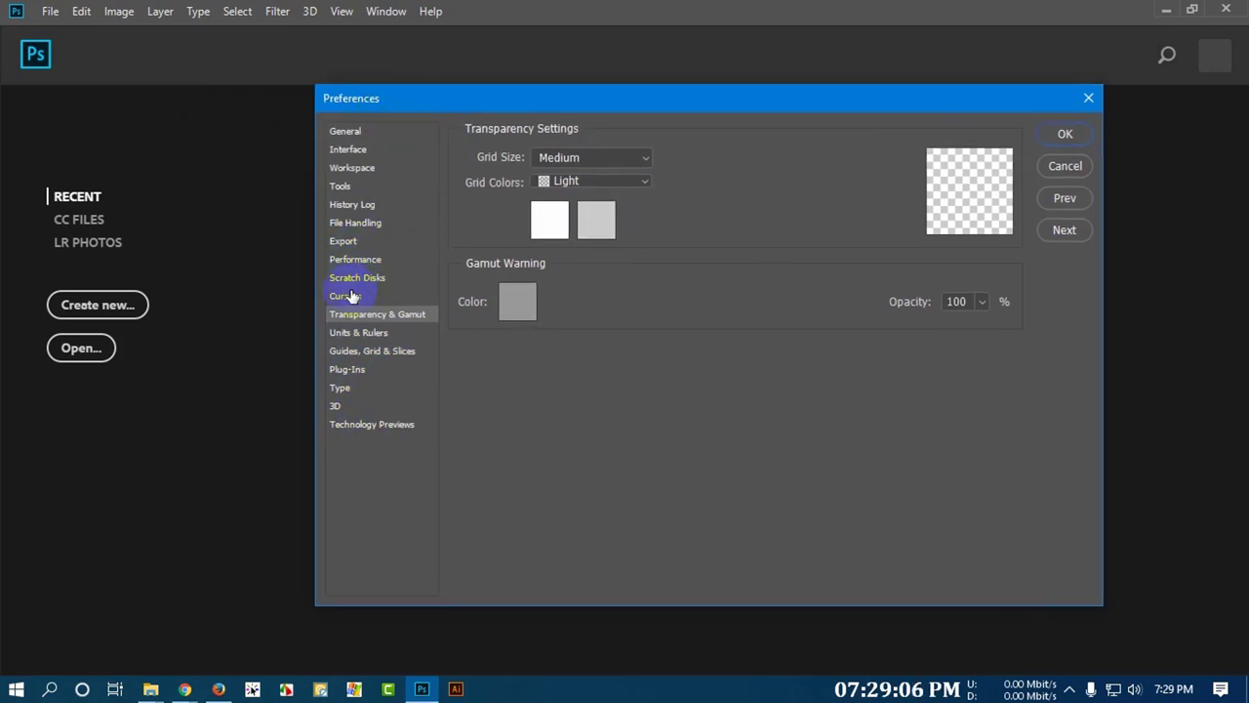
click(357, 261)
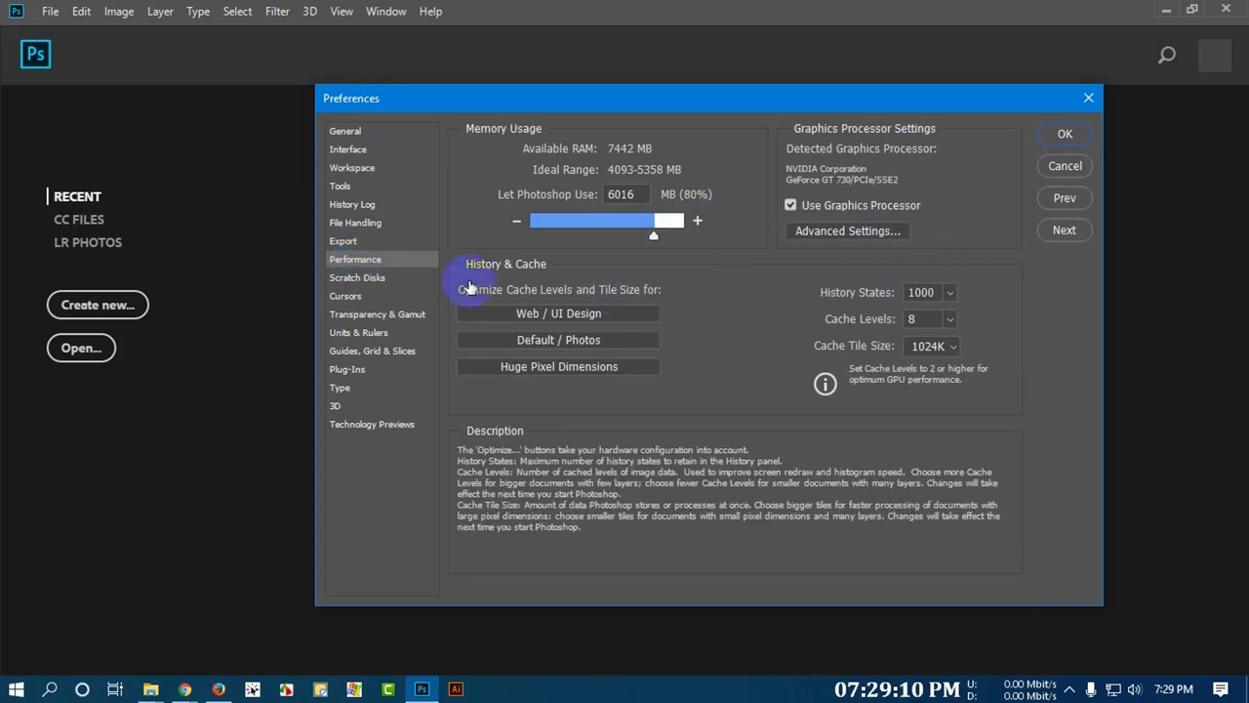
click(357, 278)
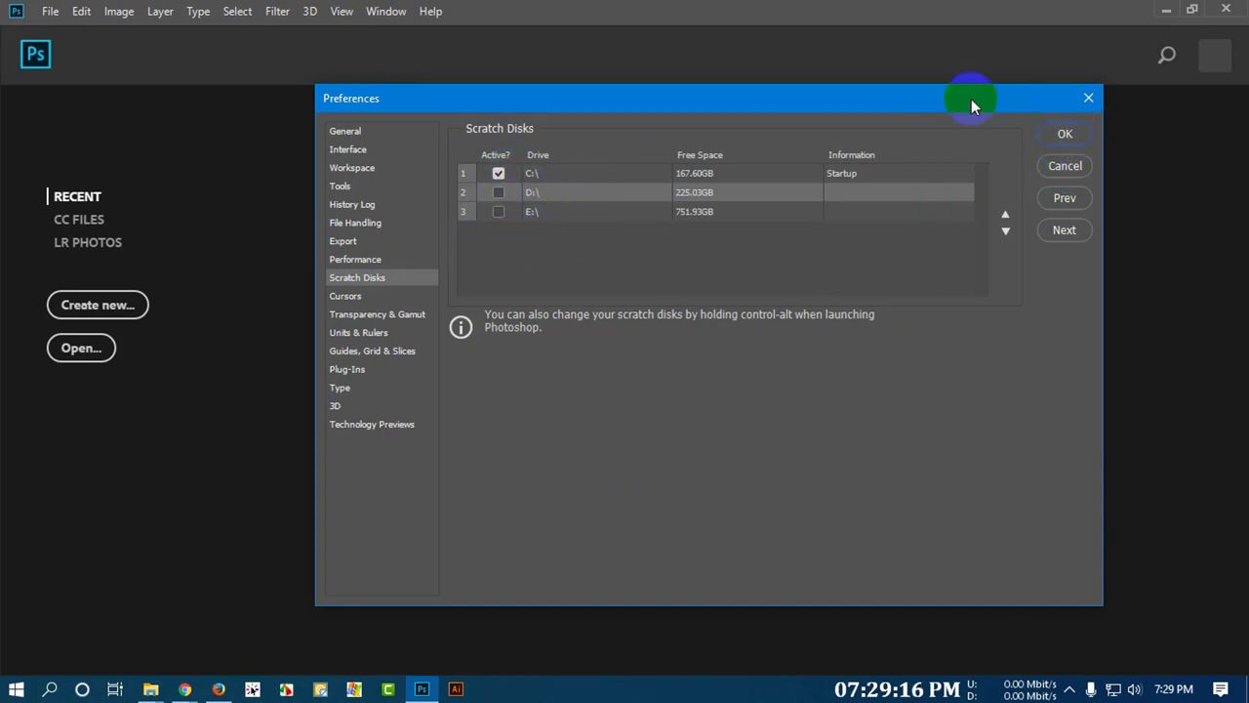
drag(971, 98, 859, 104)
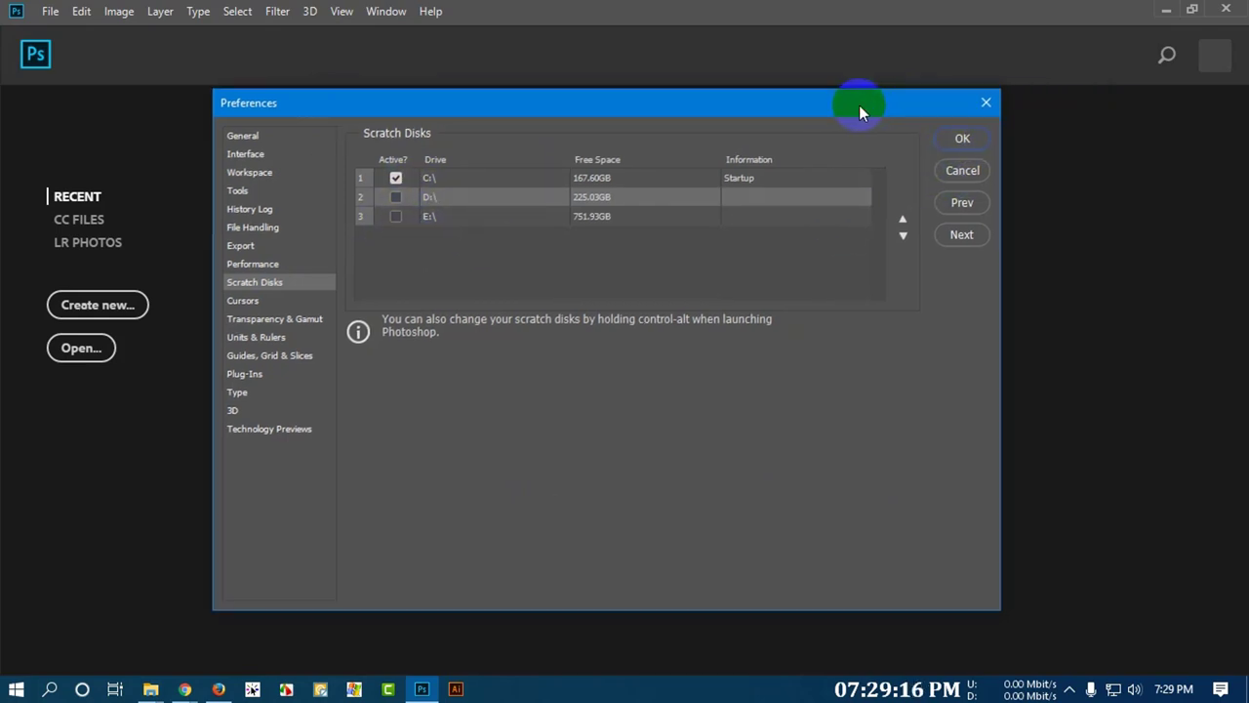
click(953, 141)
- Open the New Document window from the start screen and scroll through the Recent presets
click(95, 307)
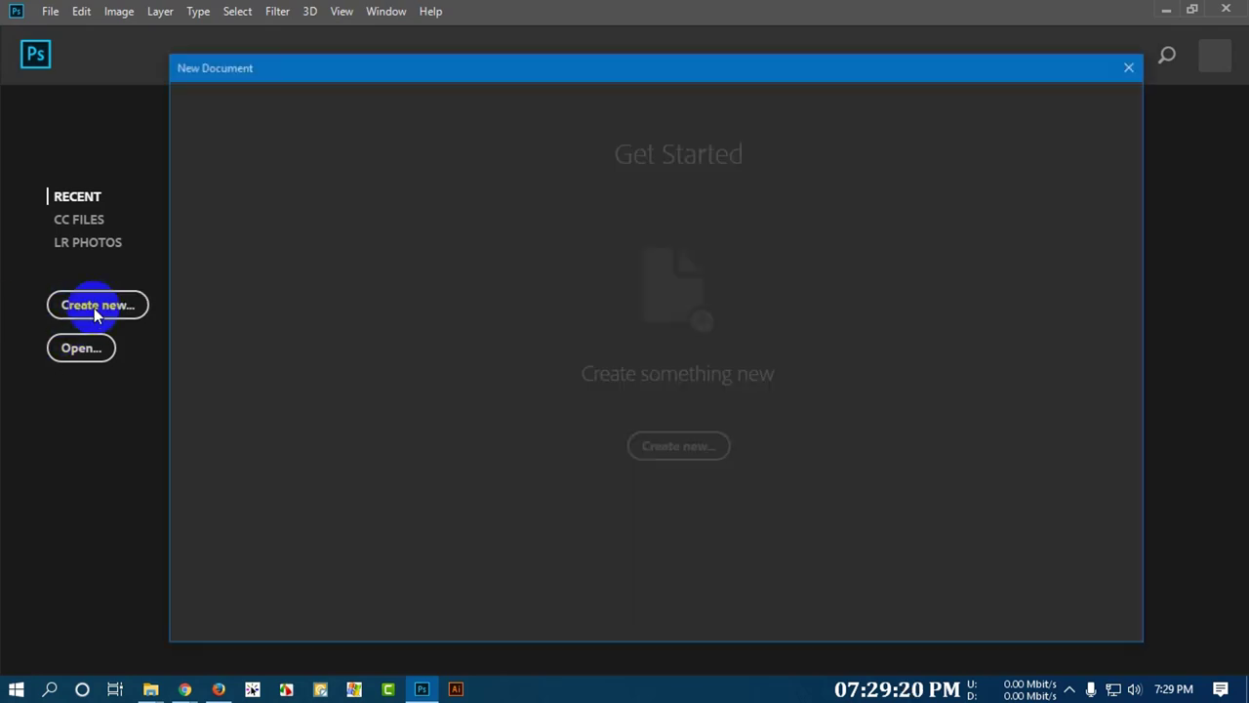
drag(329, 62, 354, 62)
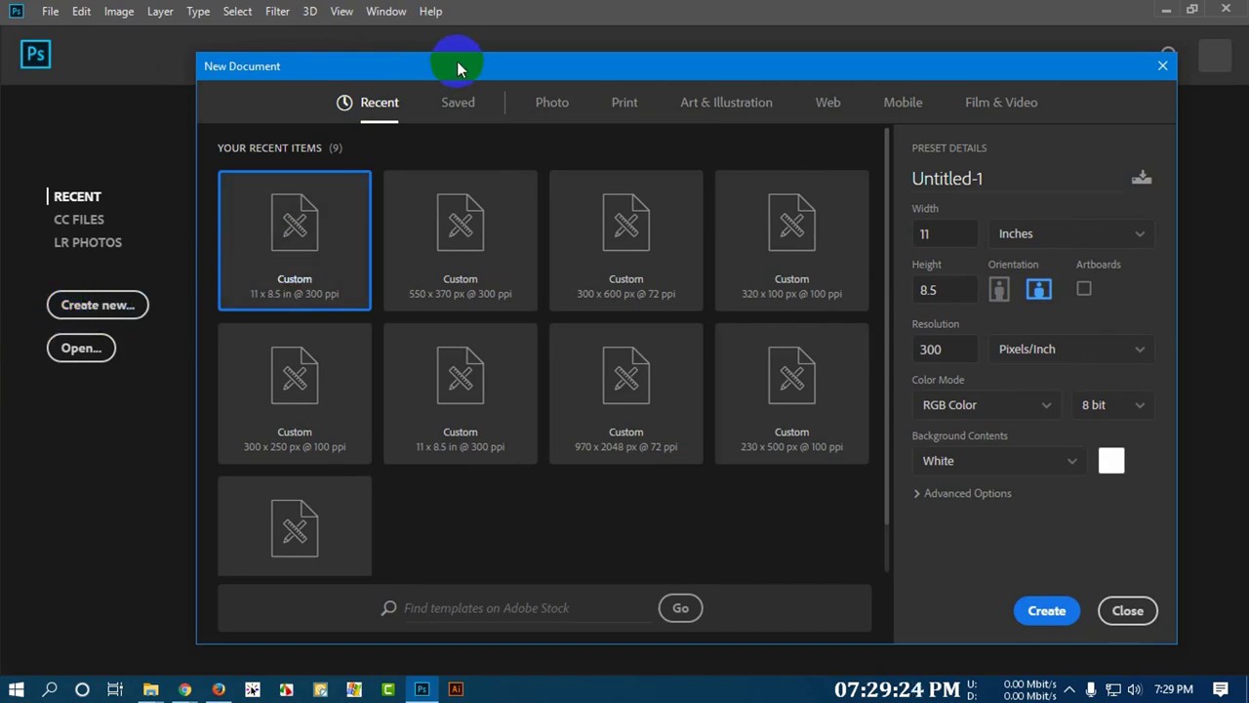
drag(459, 67, 400, 63)
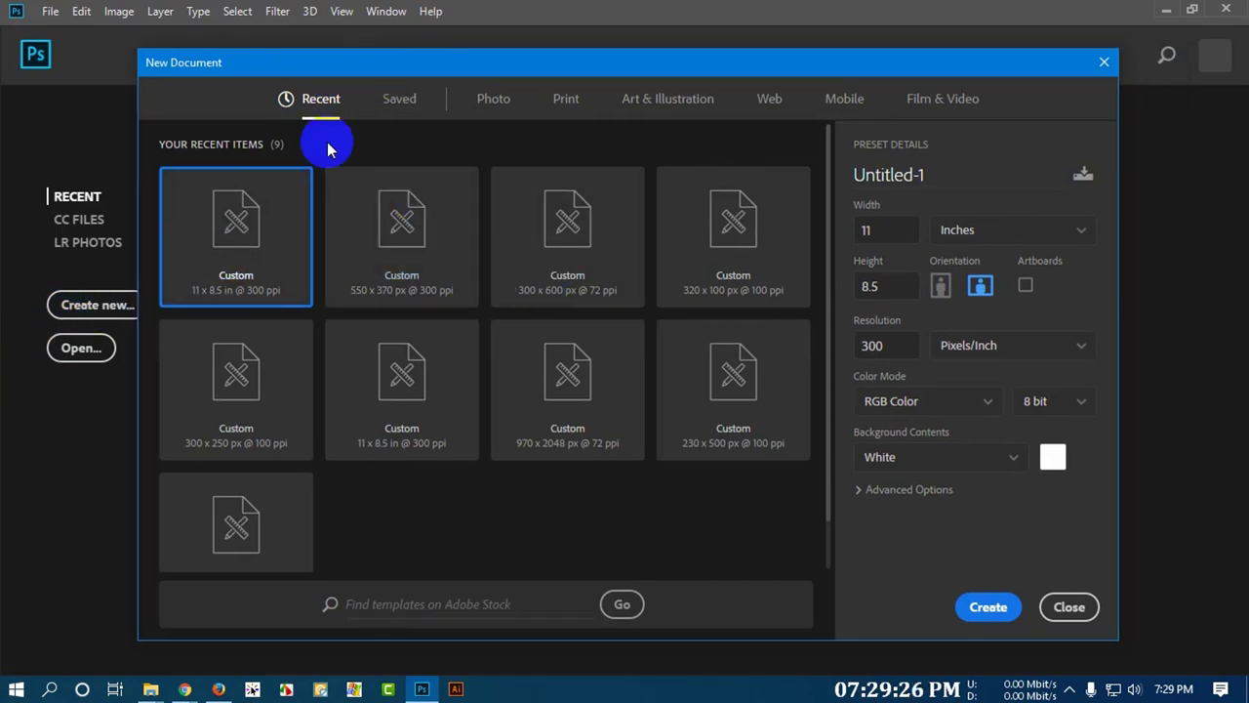
scroll(538, 393, down, 1)
scroll(539, 405, up, 1)
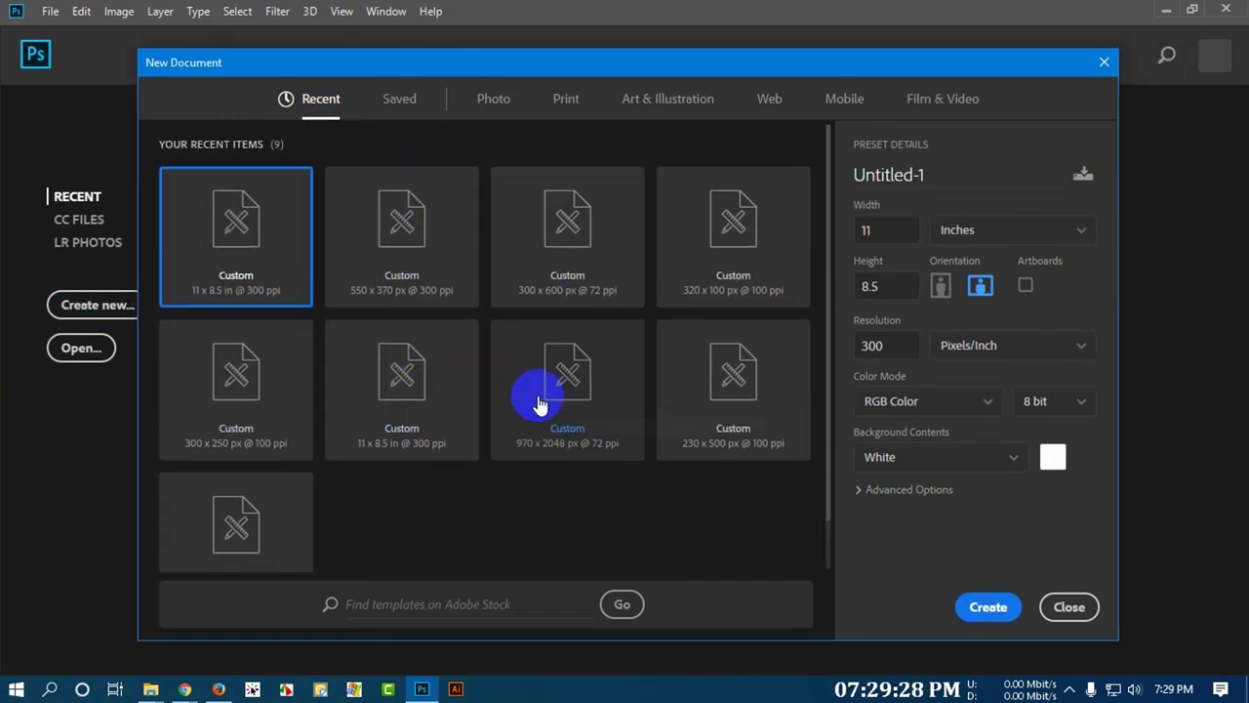
drag(584, 71, 345, 77)
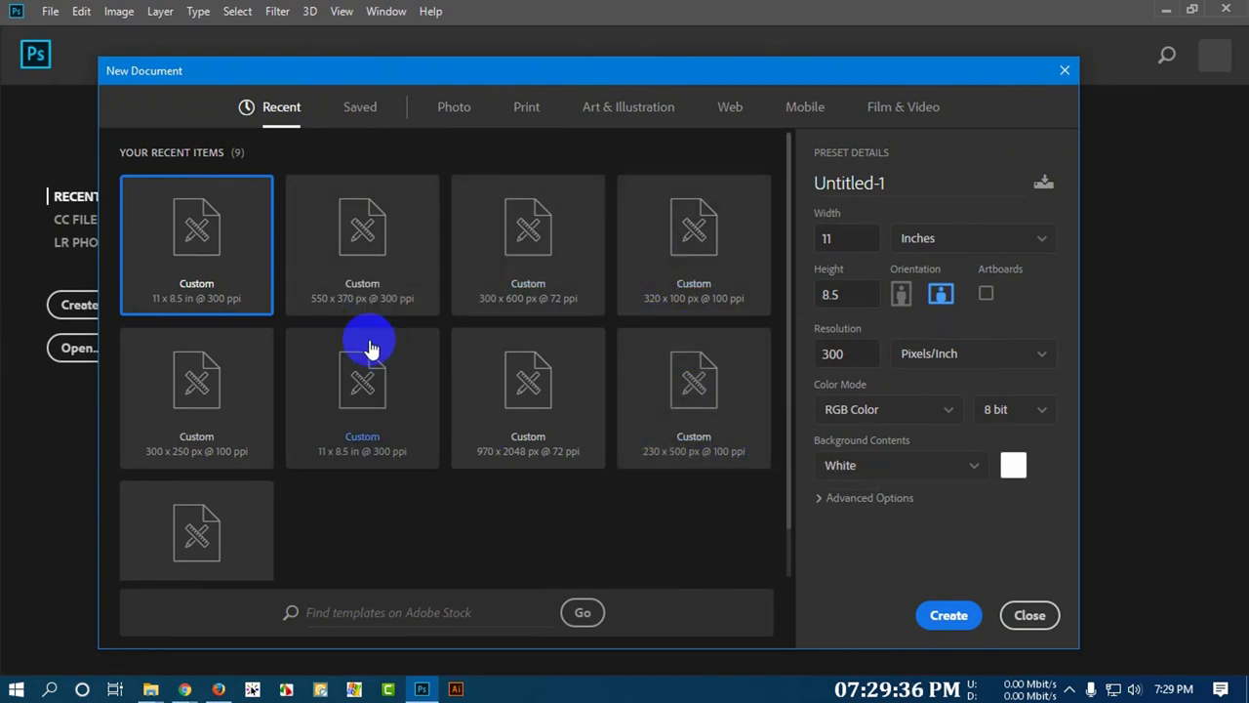
scroll(508, 322, down, 1)
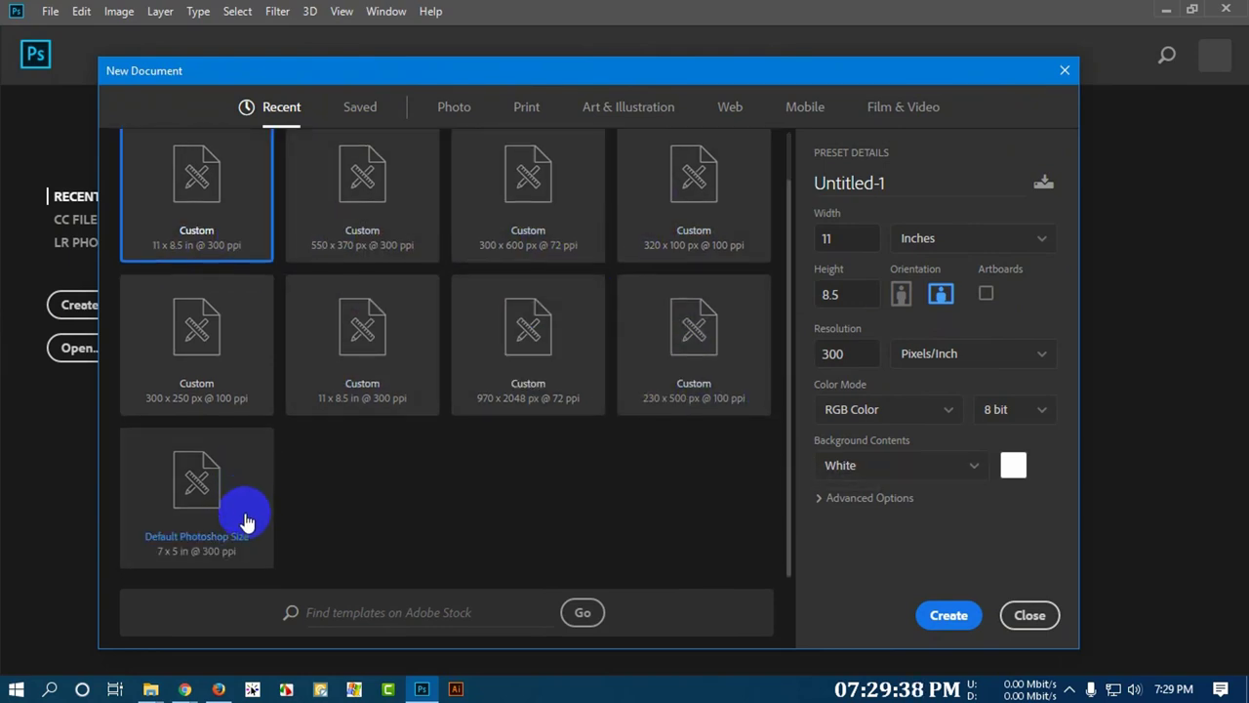
scroll(246, 523, up, 1)
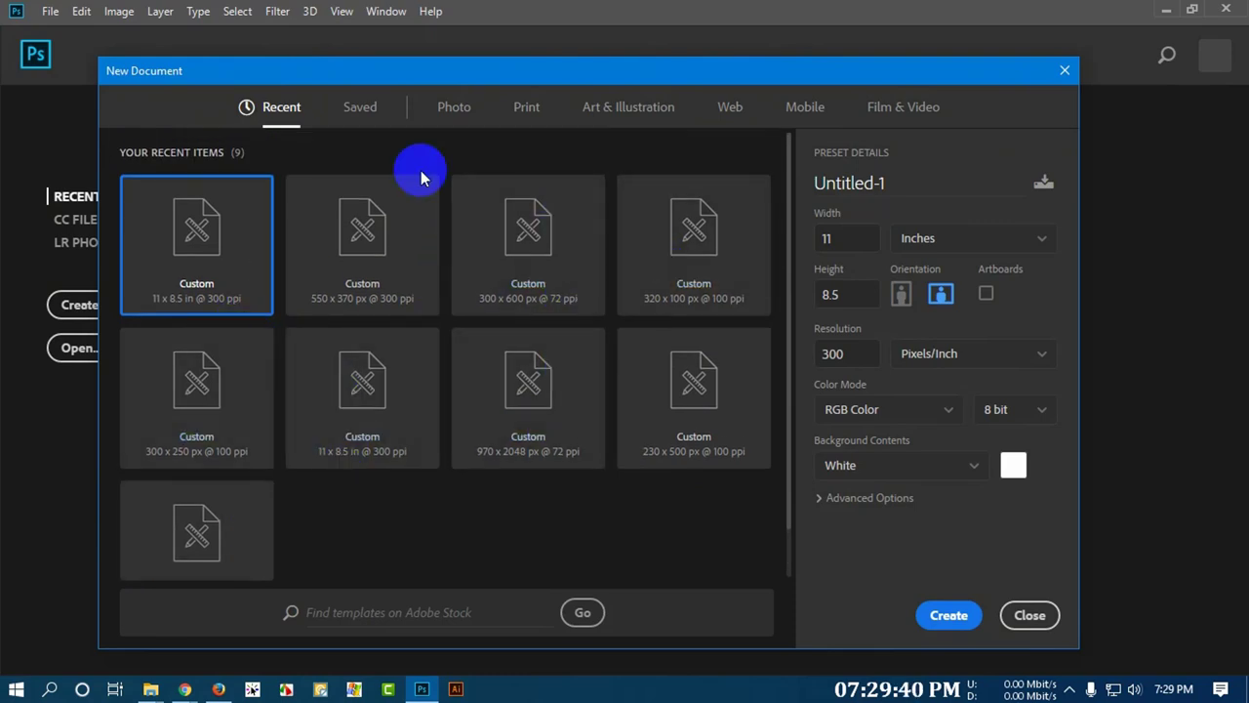
- Switch between the Saved and Recent preset tabs, ending on Recent
click(363, 109)
click(283, 109)
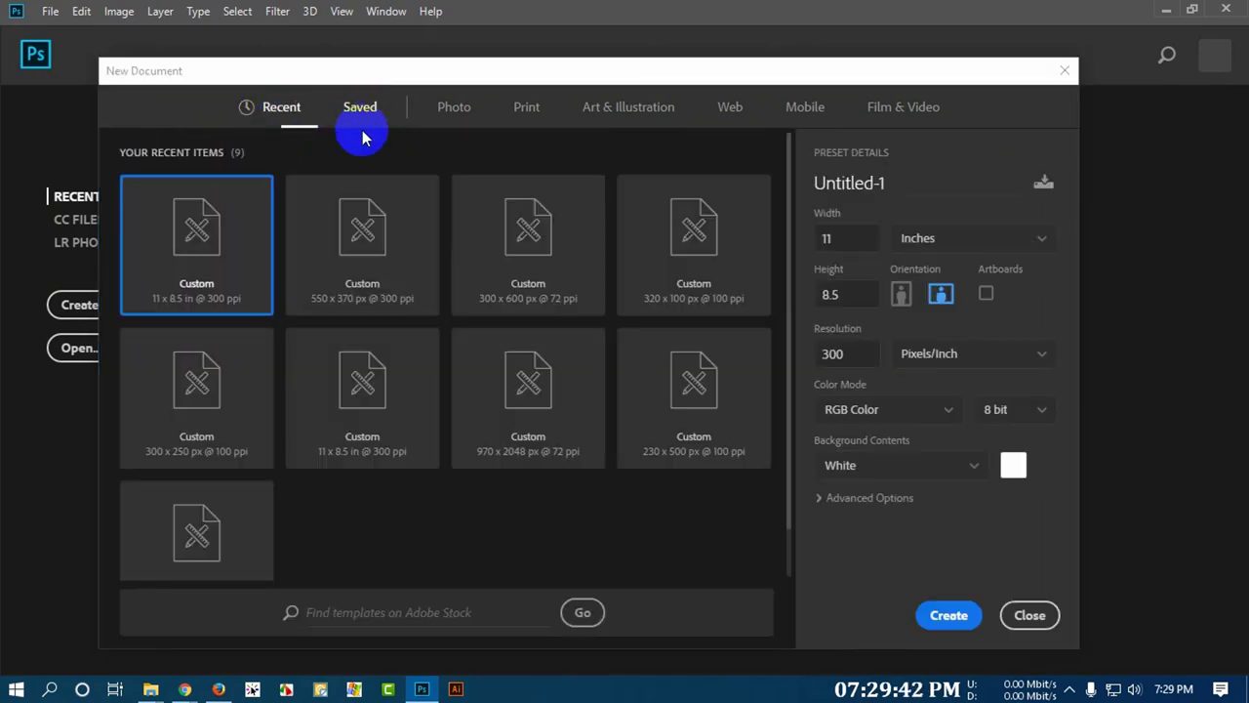
drag(390, 76, 413, 76)
click(384, 109)
click(308, 109)
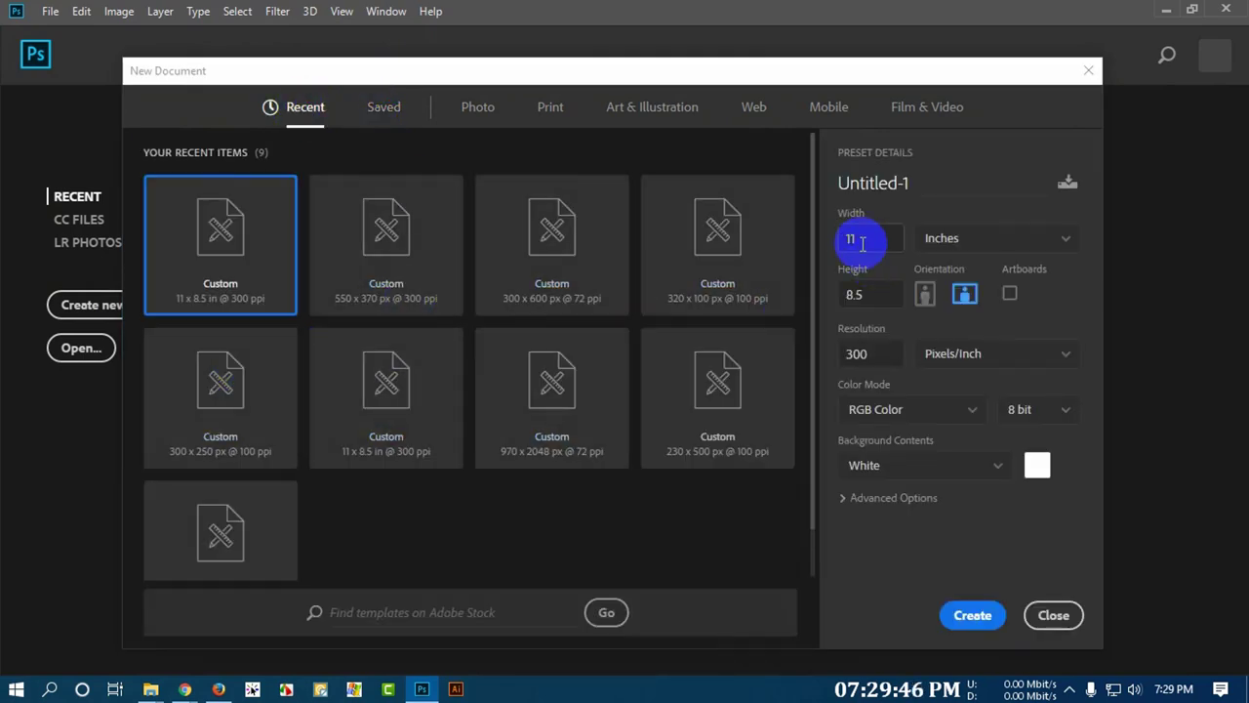
- Change the size units to Pixels and enter a width of 1920
double_click(863, 243)
text(192)
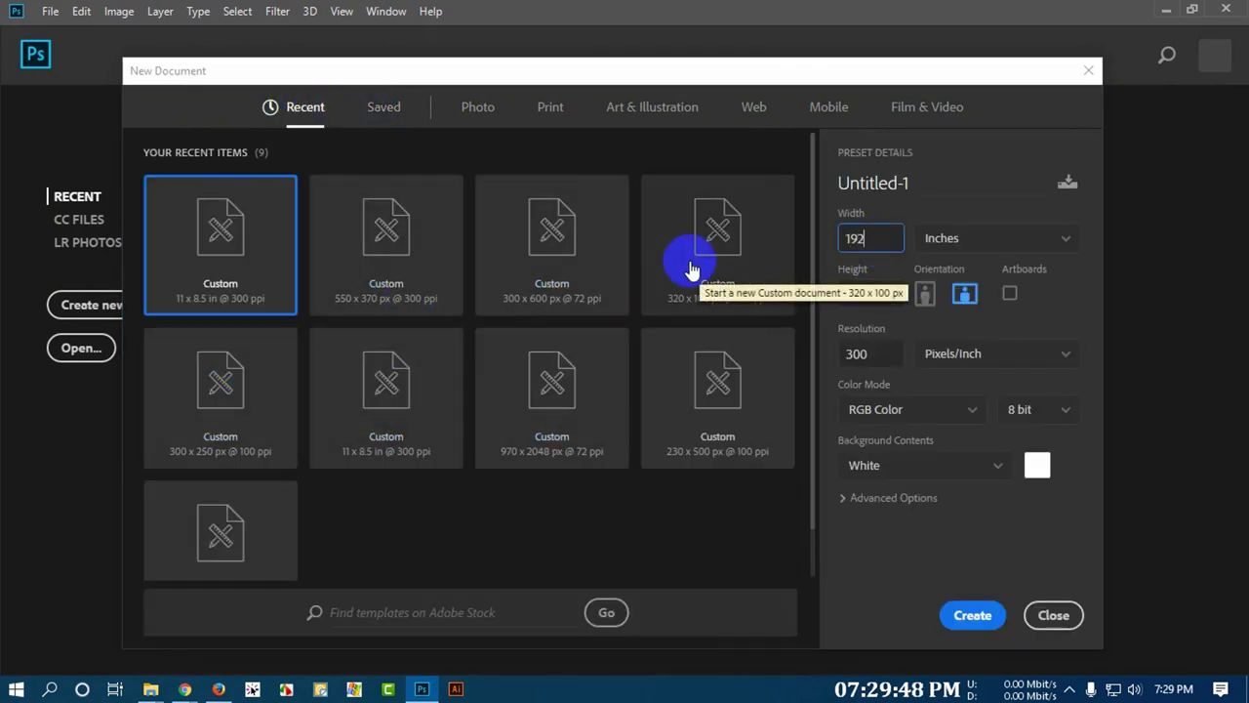
text(0)
click(886, 295)
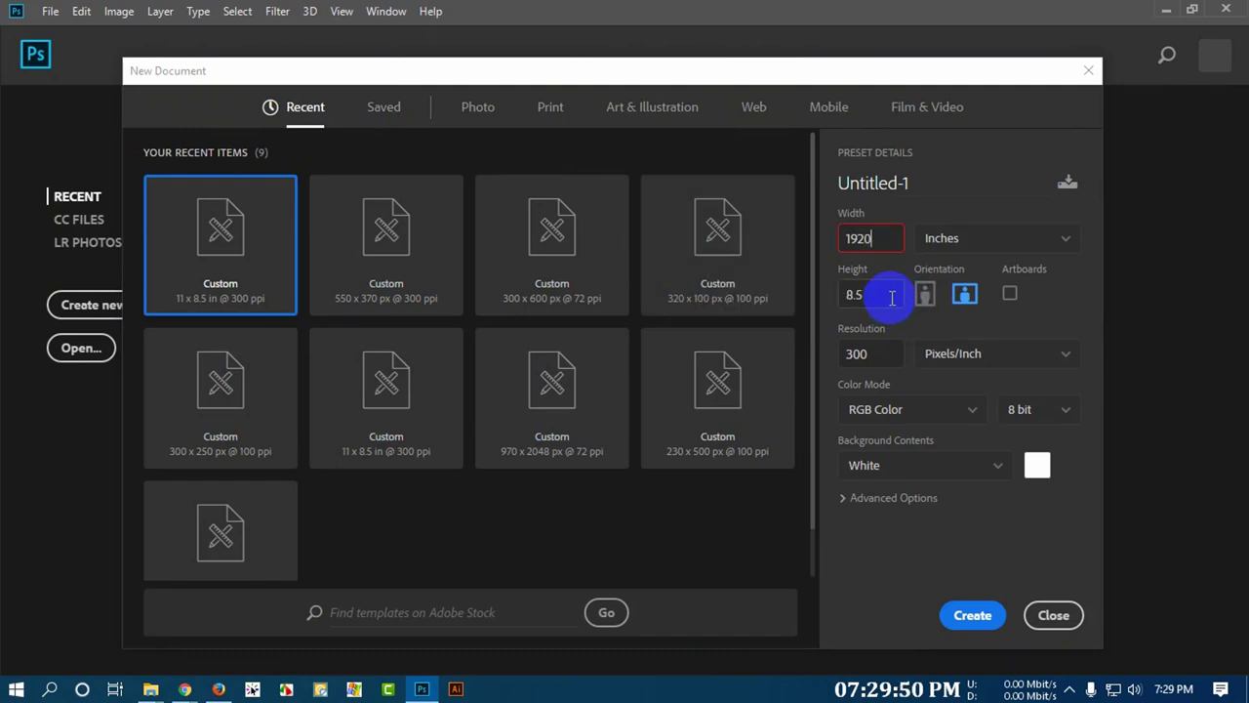
click(963, 292)
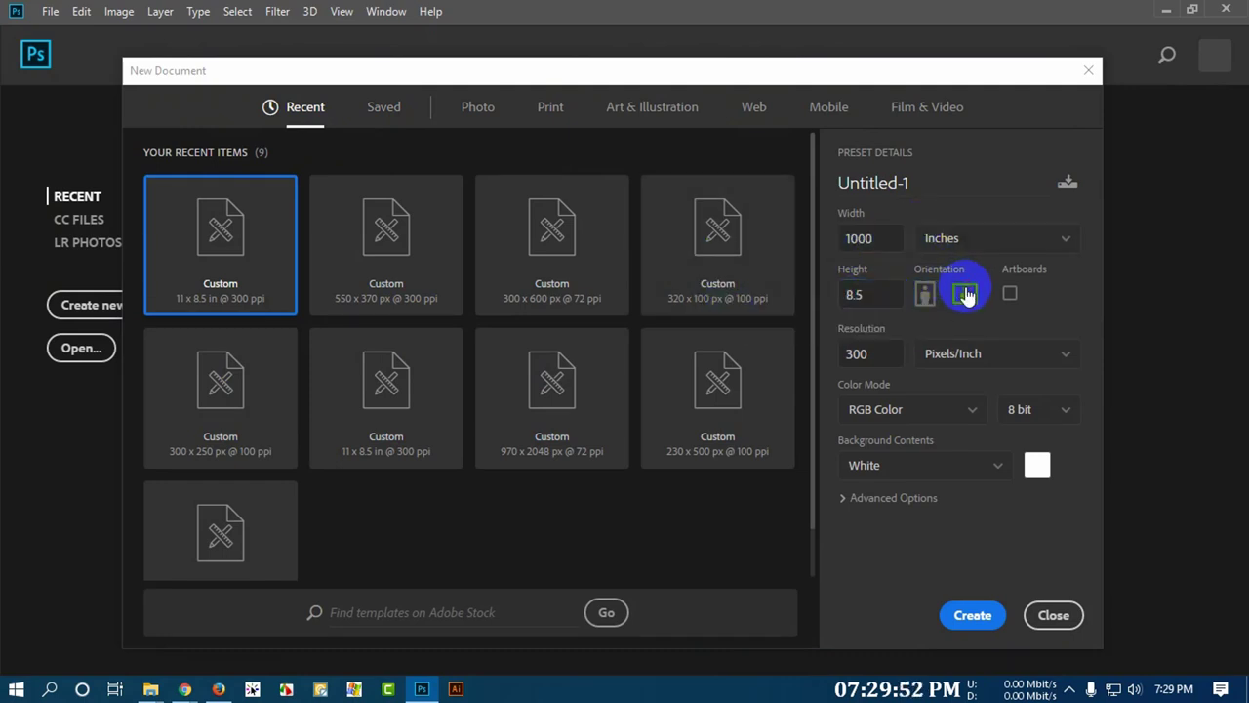
click(943, 240)
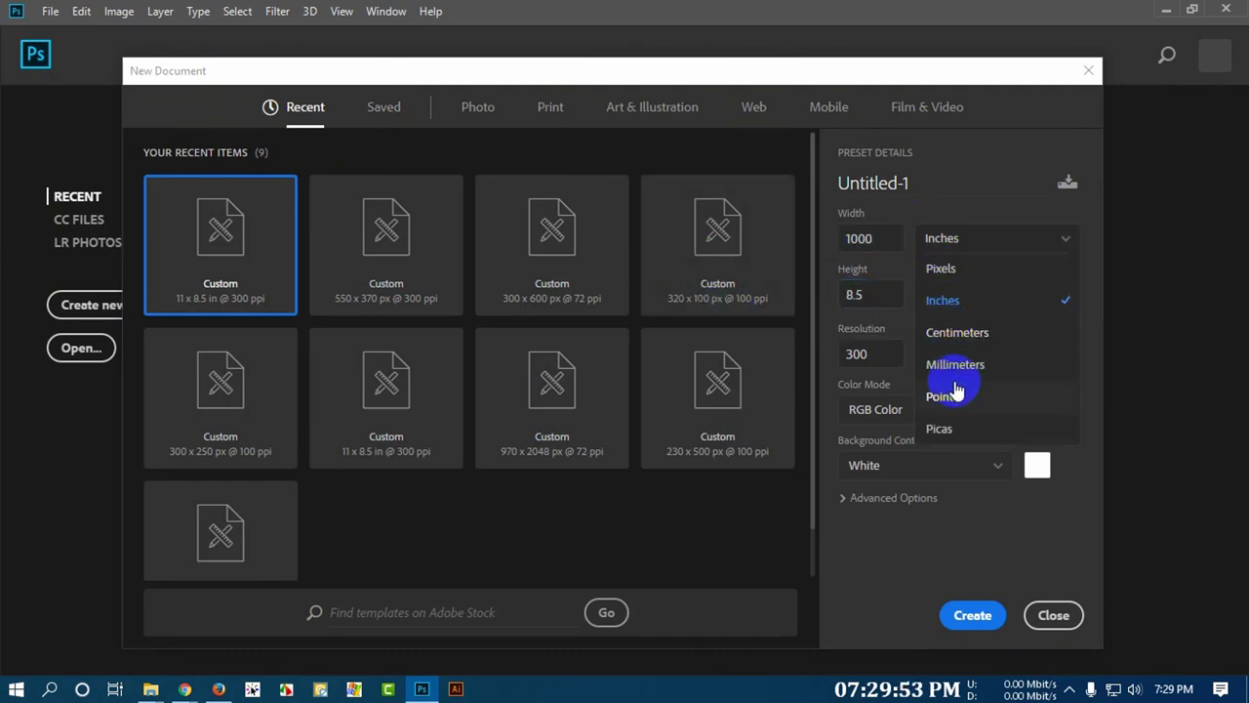
click(943, 271)
click(890, 242)
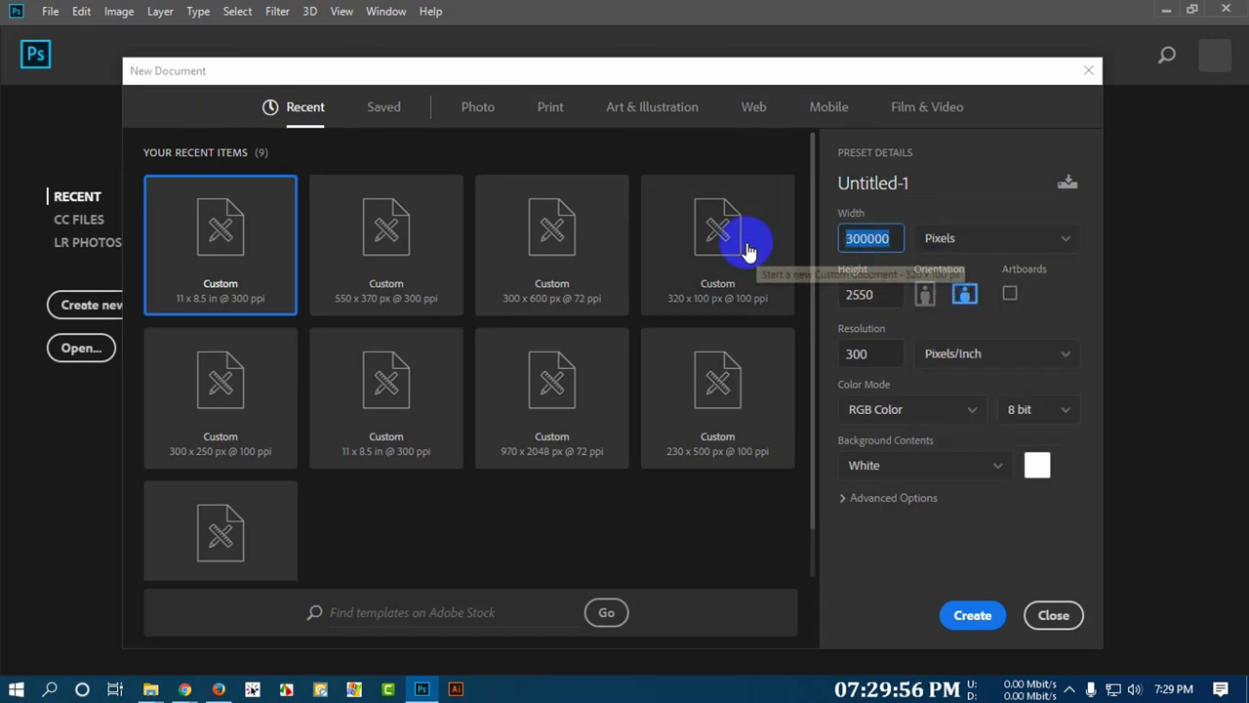
text(1920)
- Set the height to 1080, fixing the 10850 typo, and select the 300 resolution for replacement
click(862, 295)
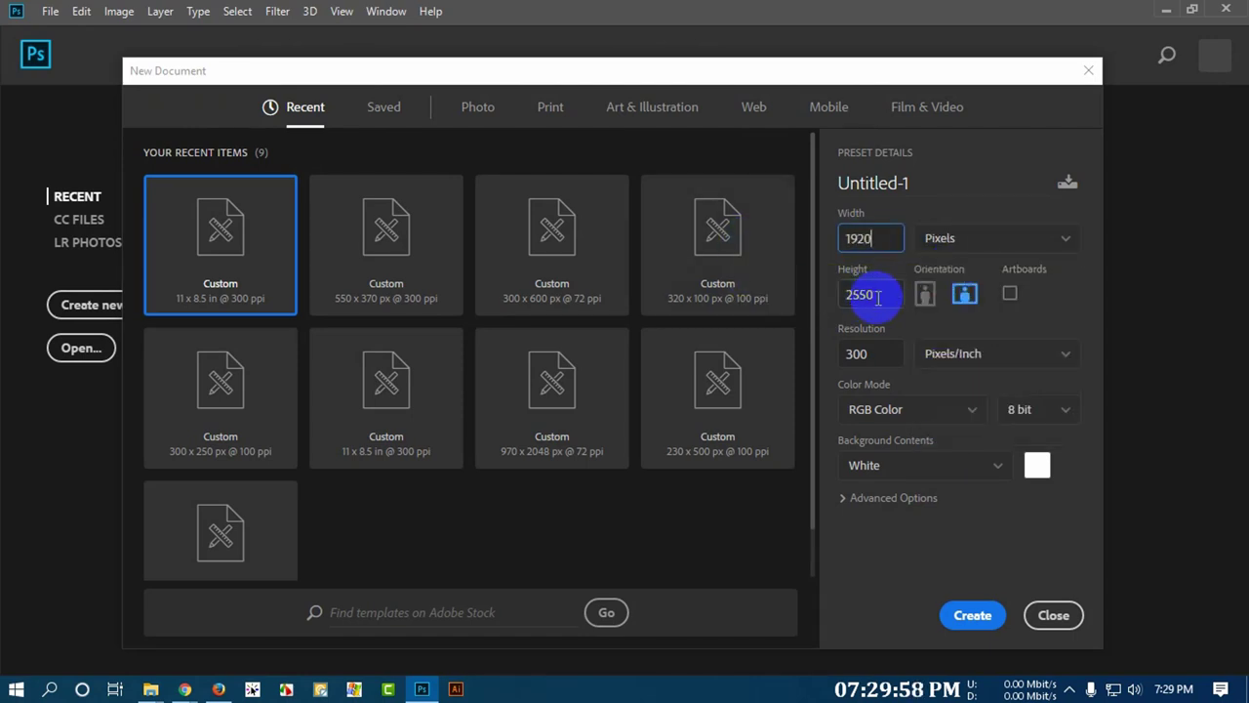
text(10850)
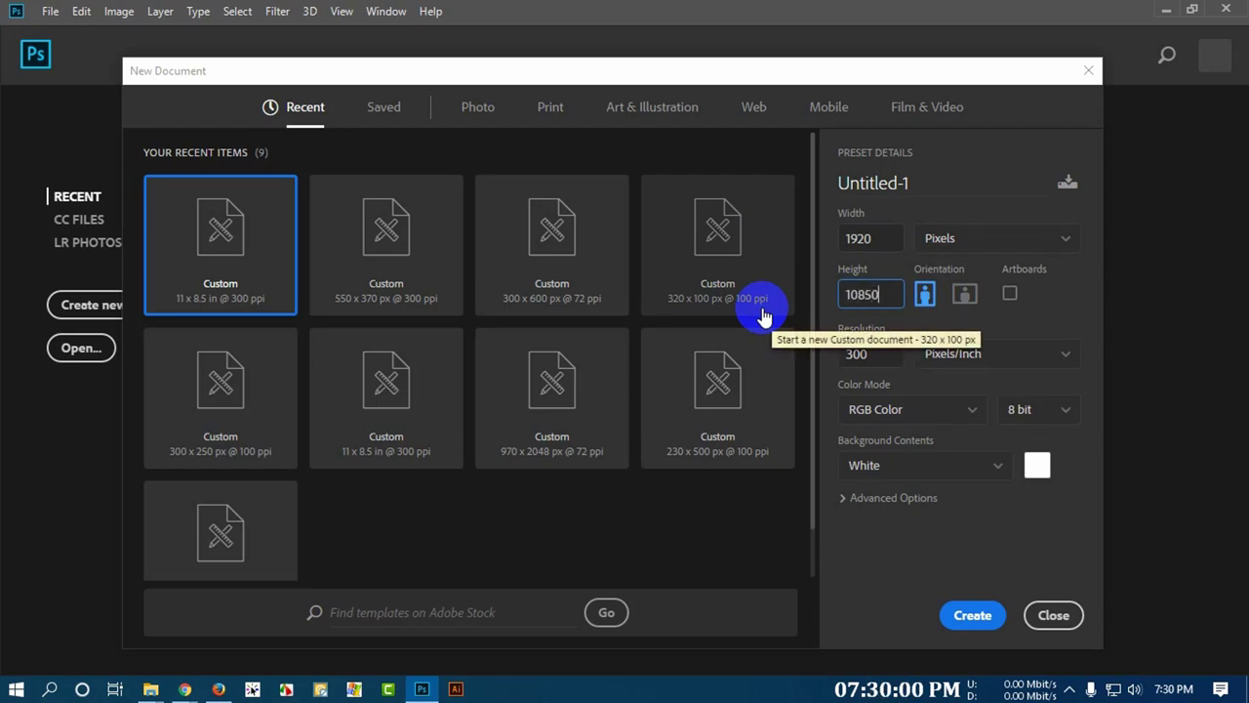
double_click(871, 297)
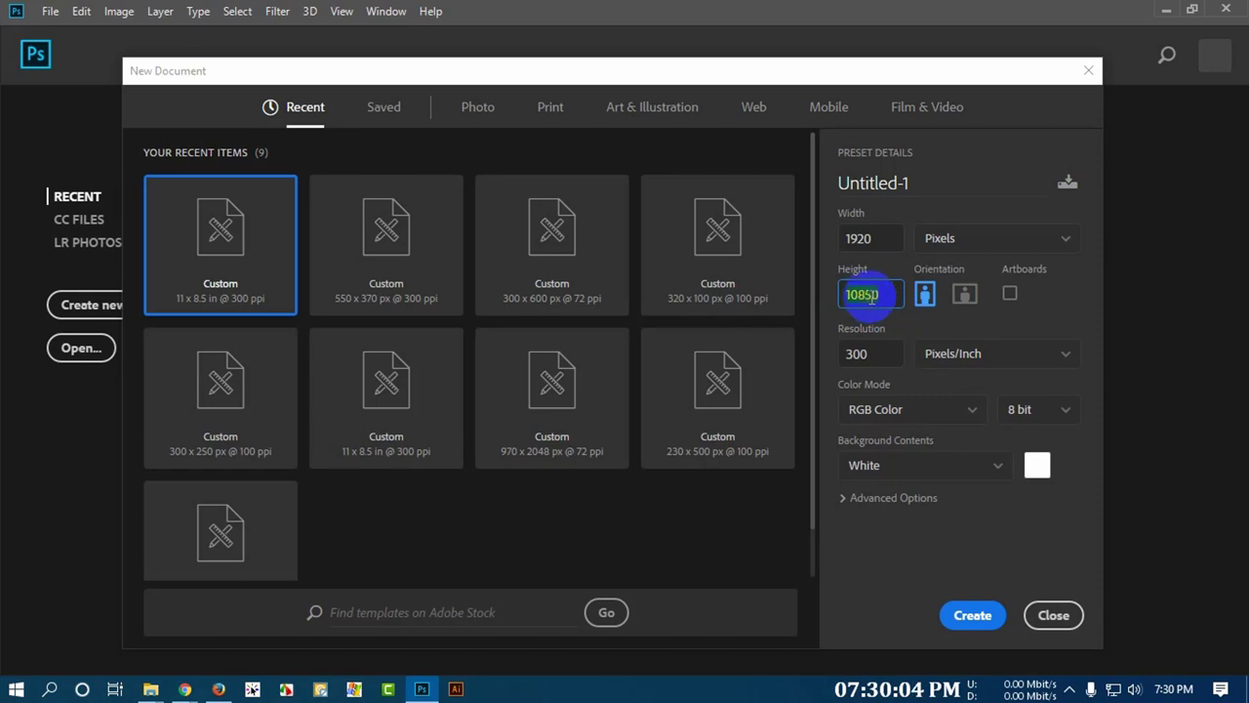
double_click(869, 294)
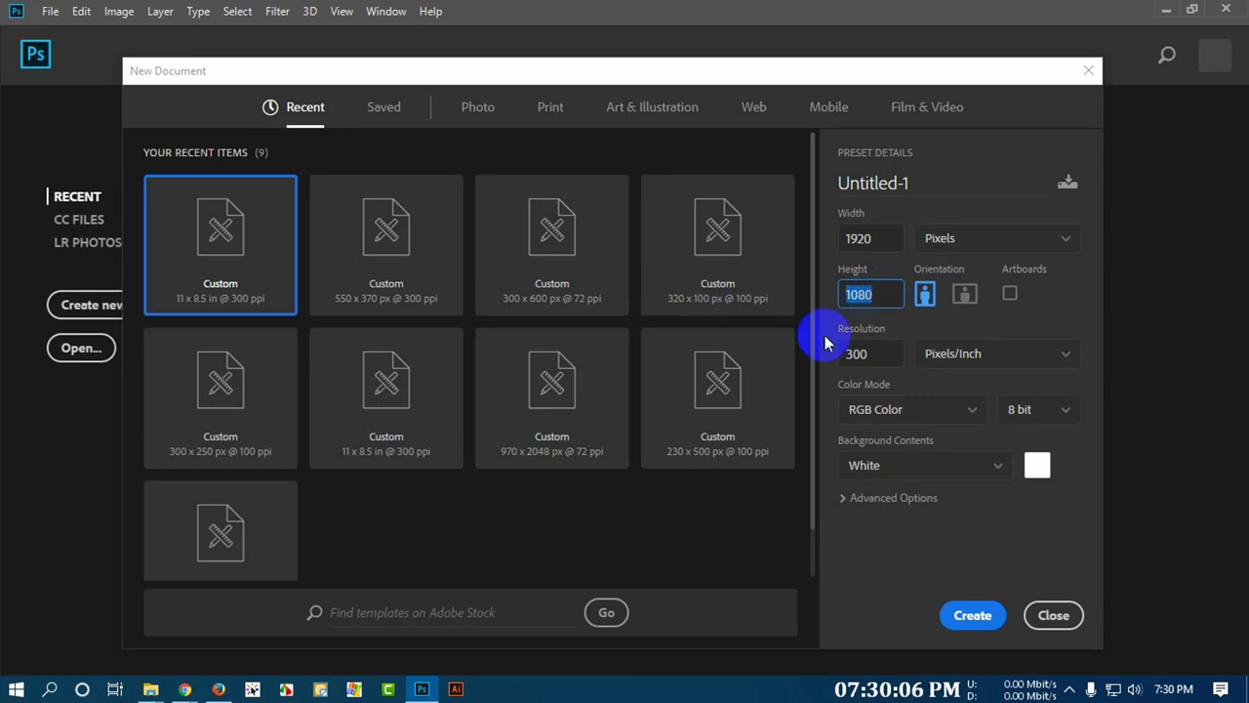
double_click(859, 239)
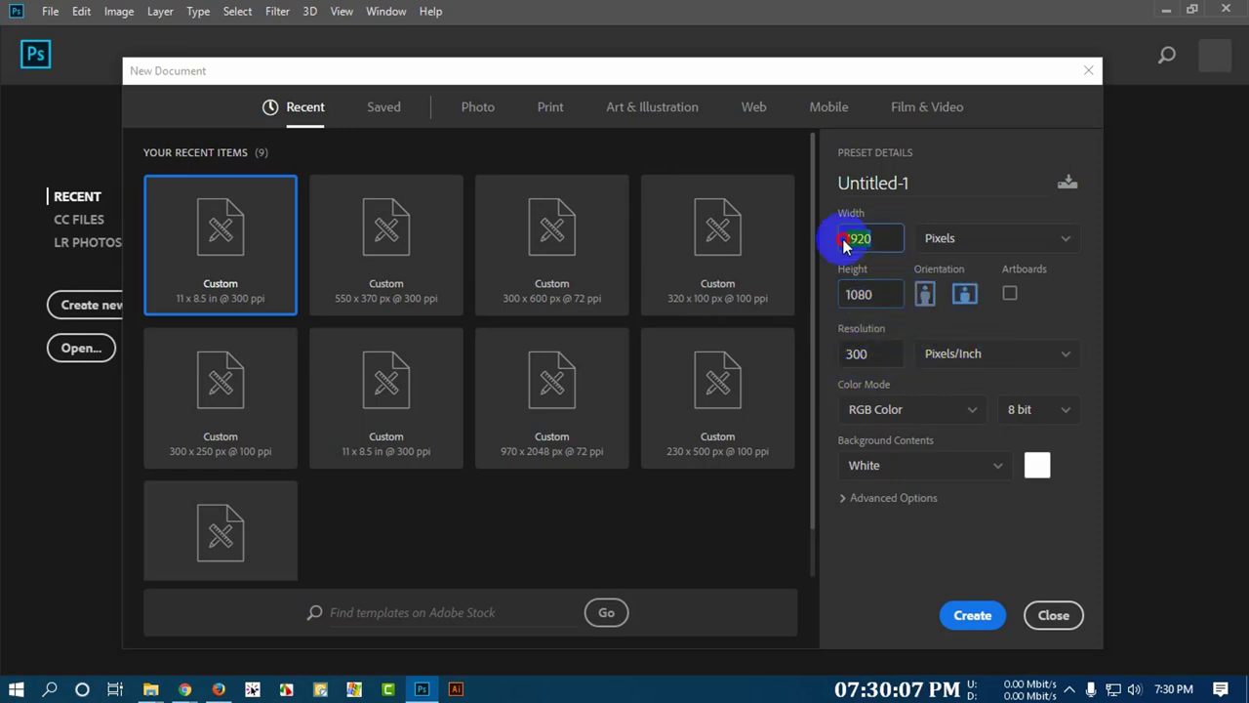
double_click(859, 295)
click(893, 368)
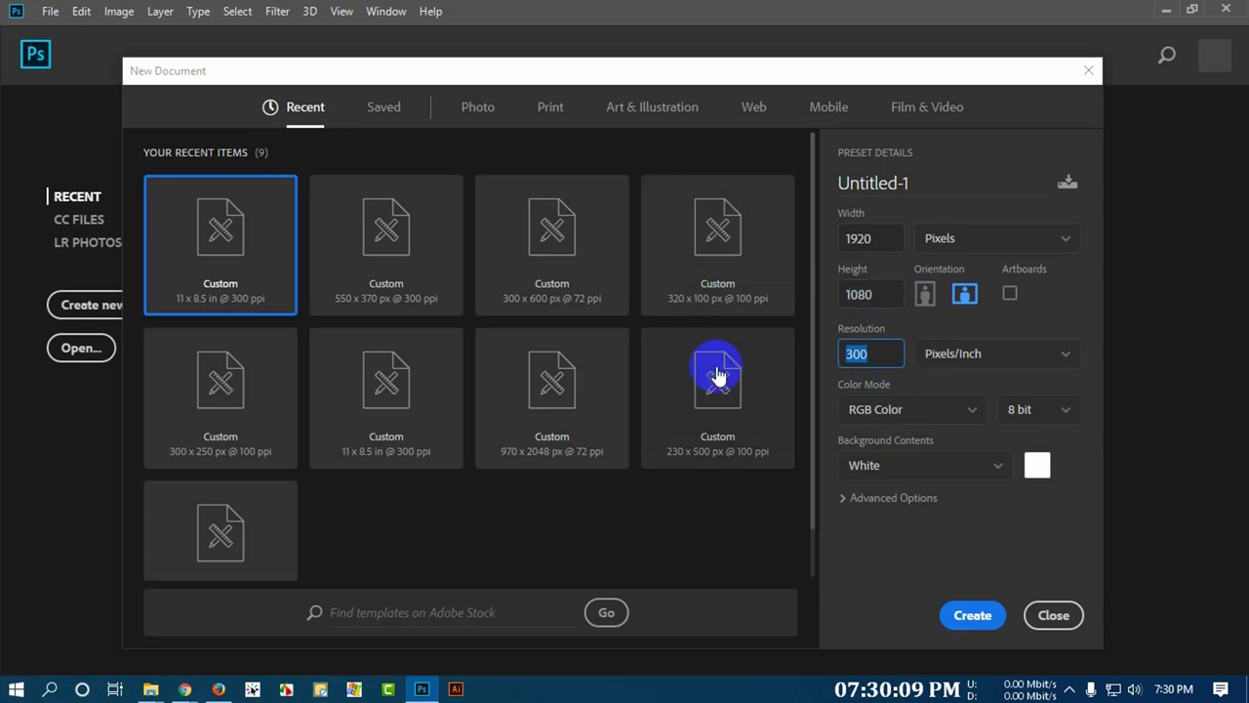
double_click(858, 353)
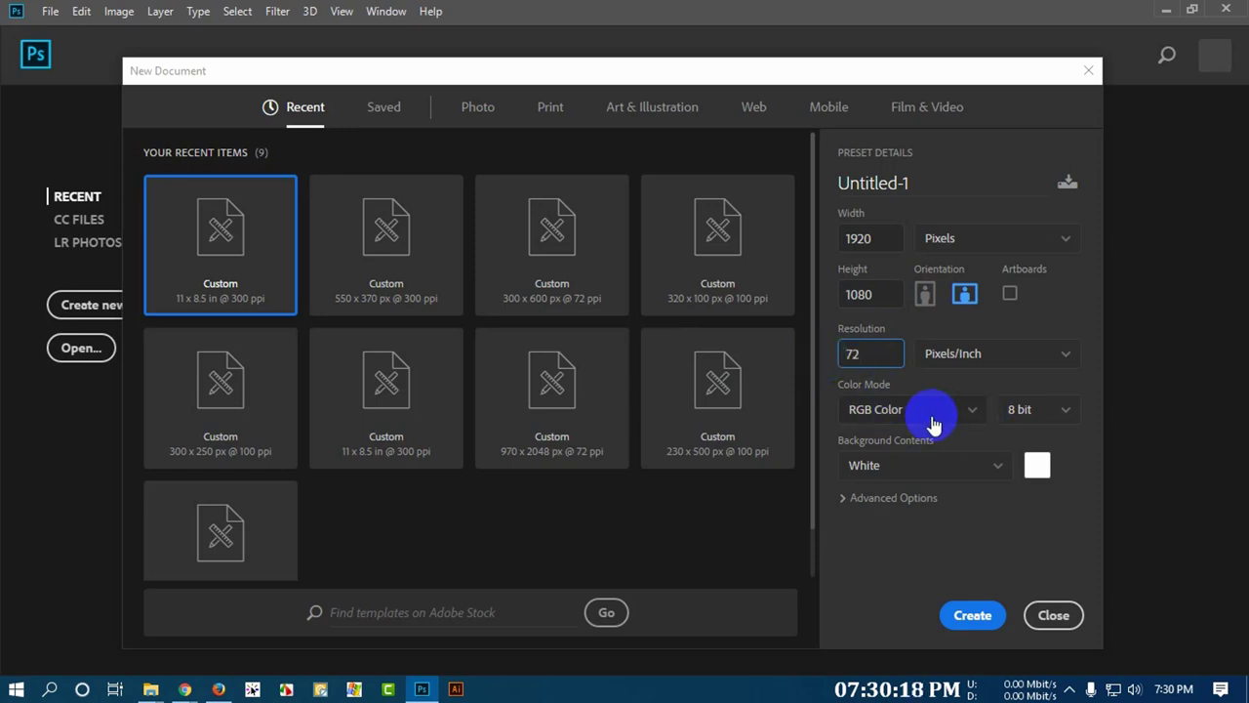
- Rename the document to 'HD Page Size'
click(941, 182)
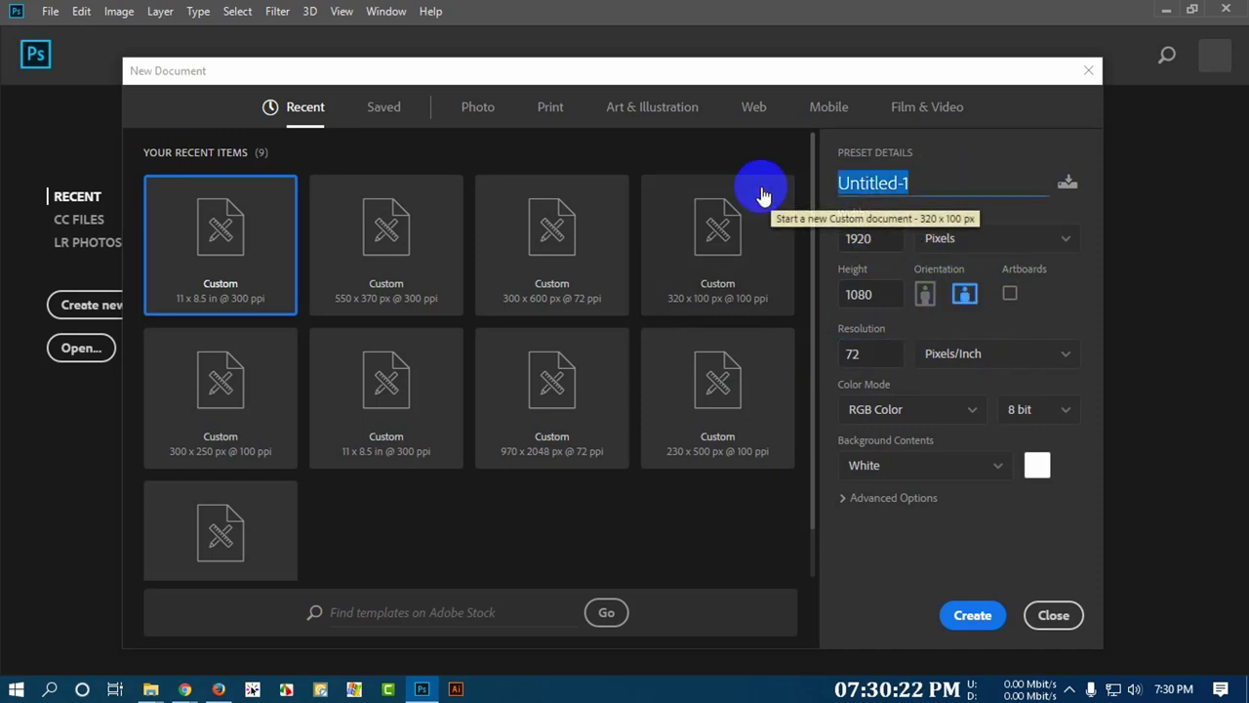
text(HD Pag)
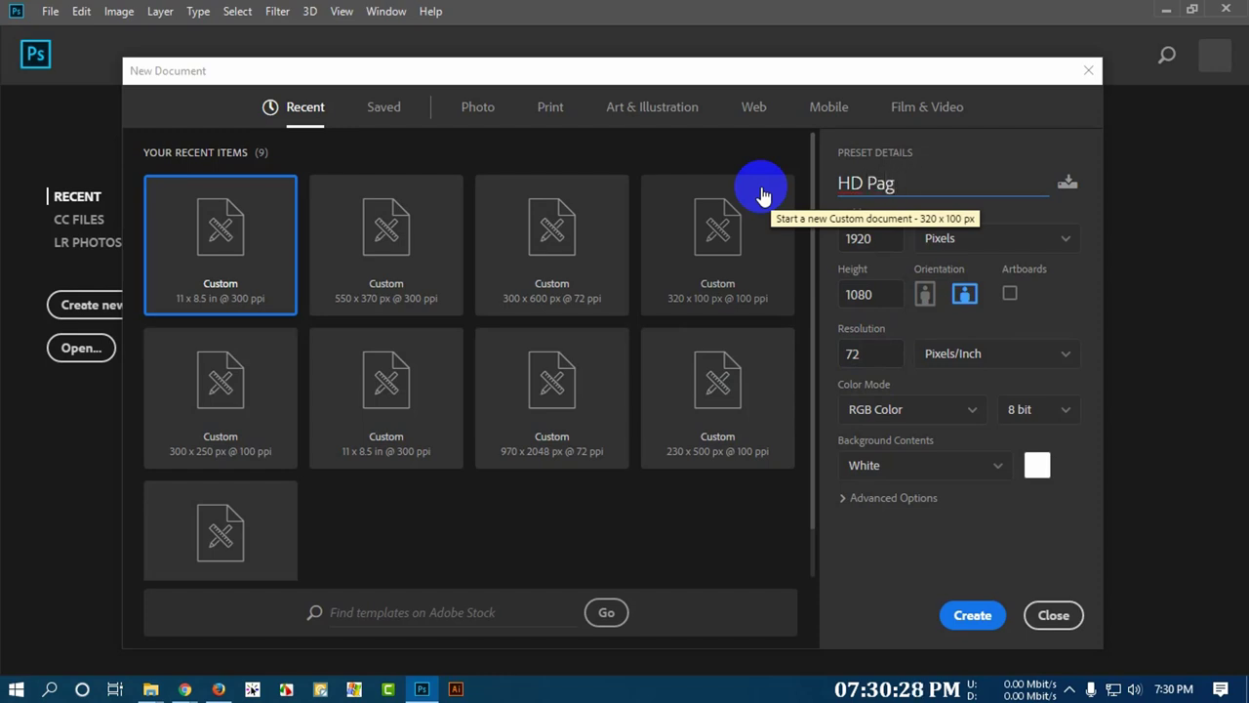
text(Szie)
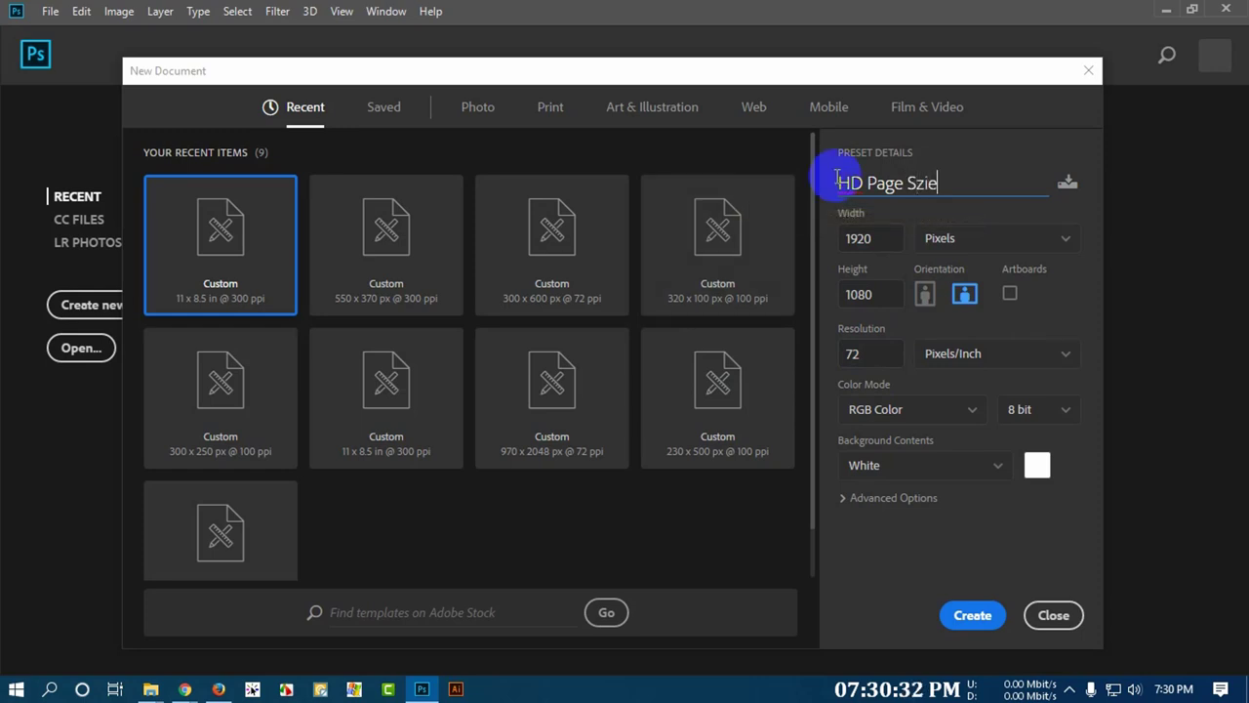
double_click(962, 190)
click(947, 185)
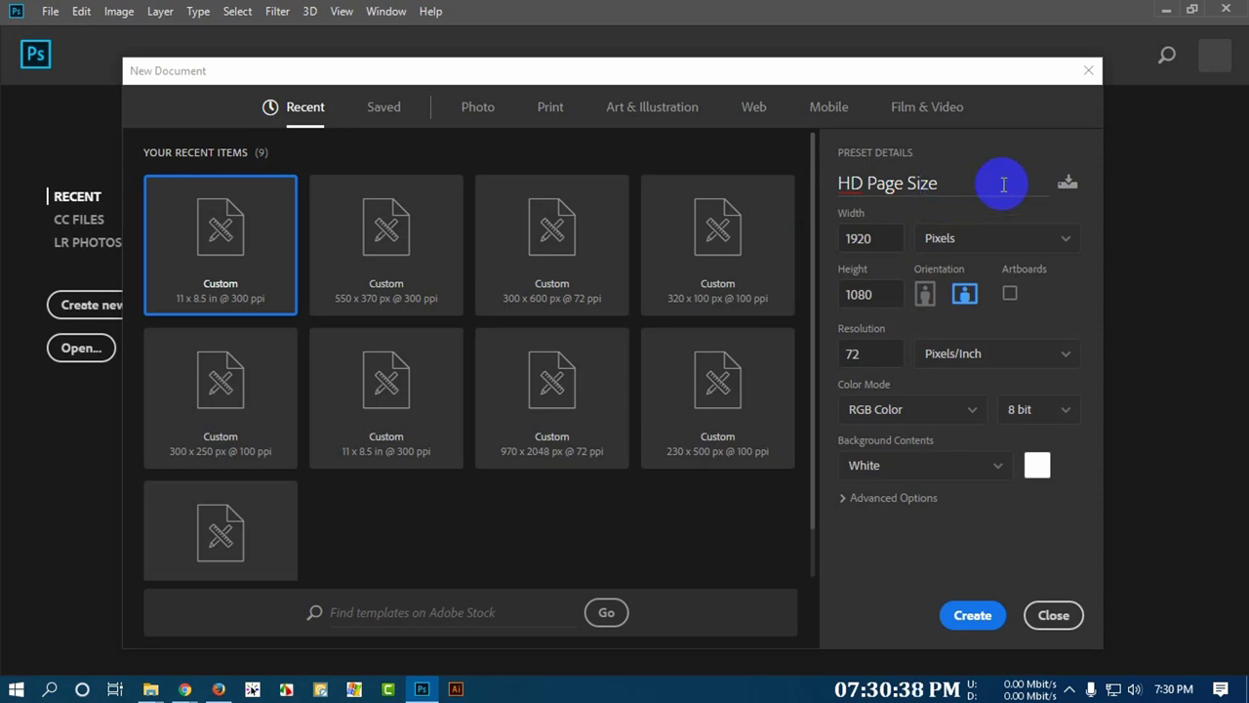
drag(939, 183, 789, 195)
key(ctrl+c)
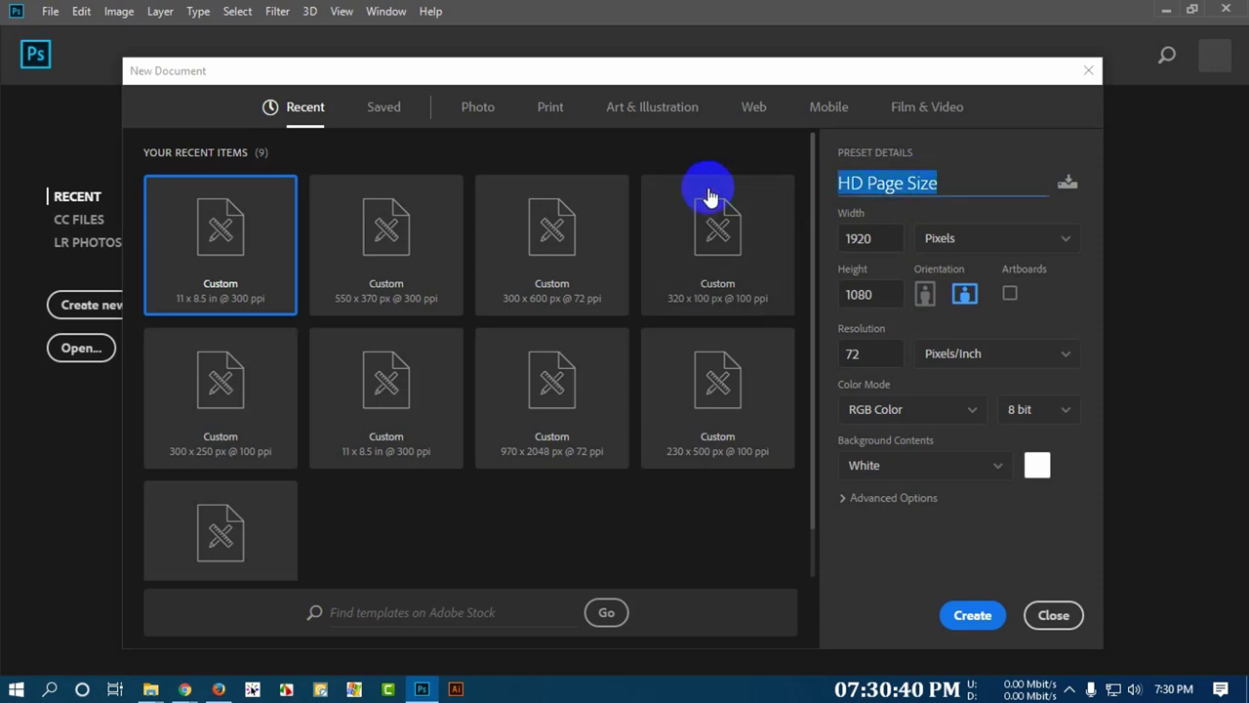
- Save the current settings as a document preset named HD Page Size
click(1069, 185)
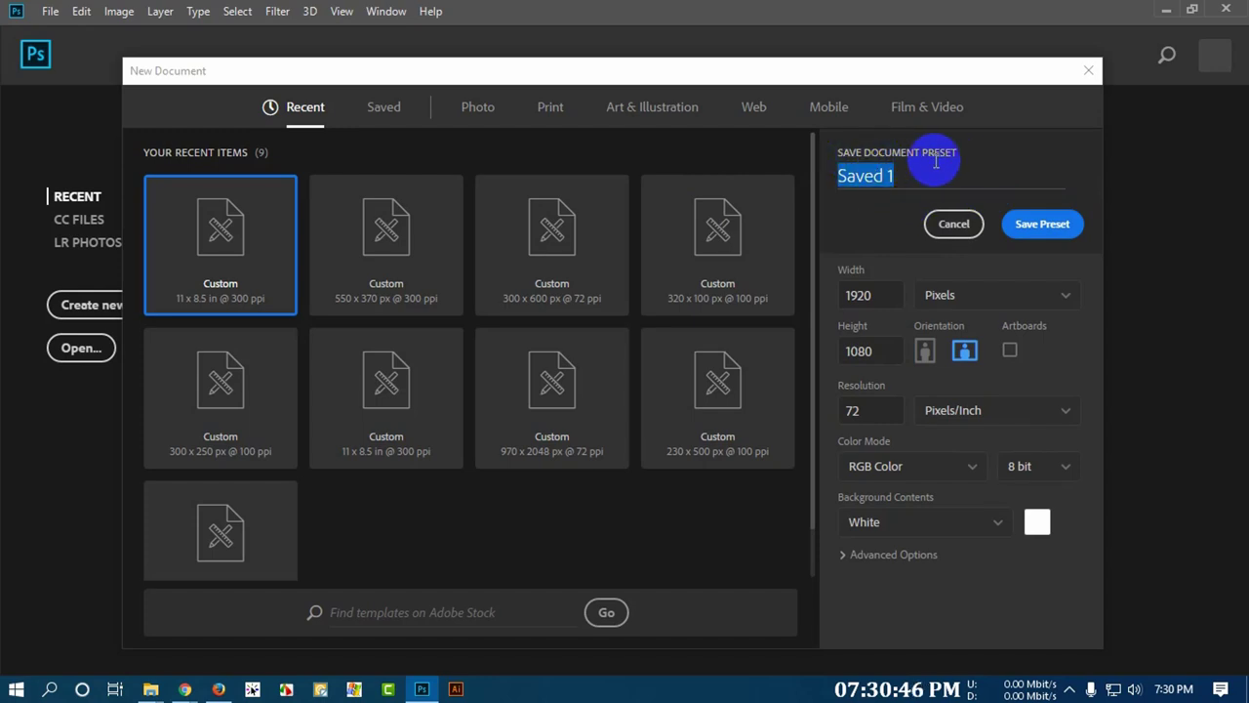
key(ctrl+v)
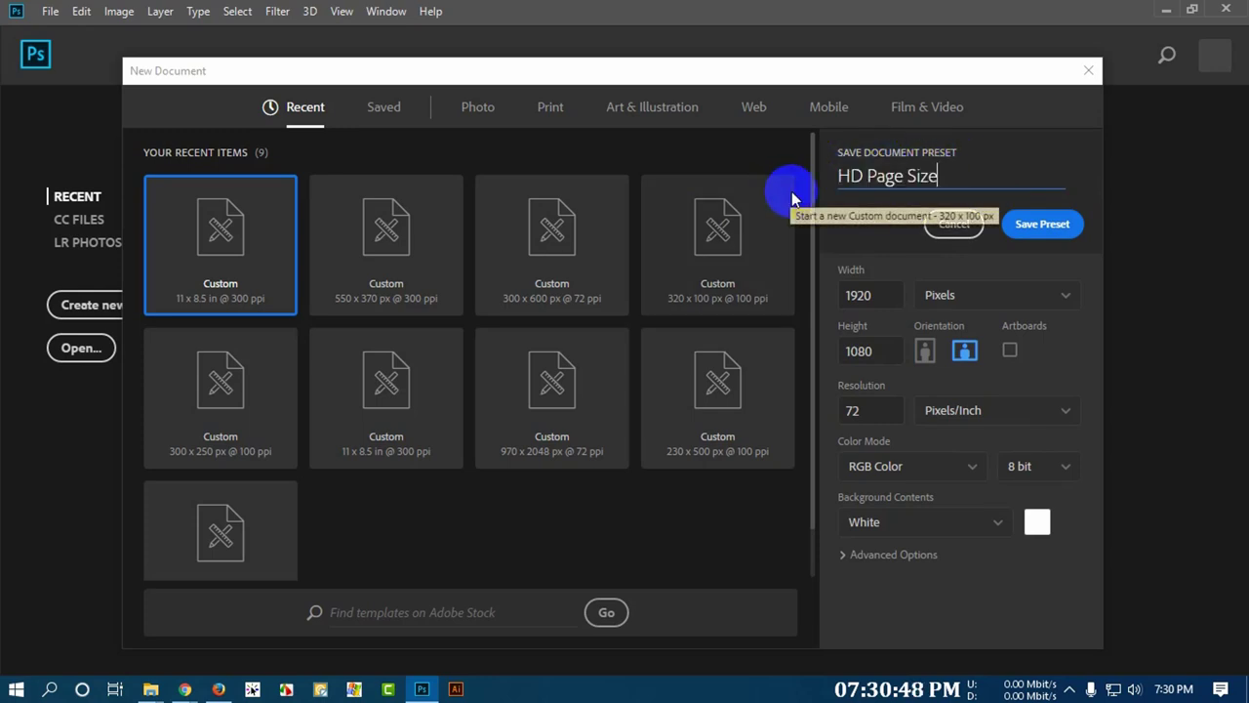
click(1034, 238)
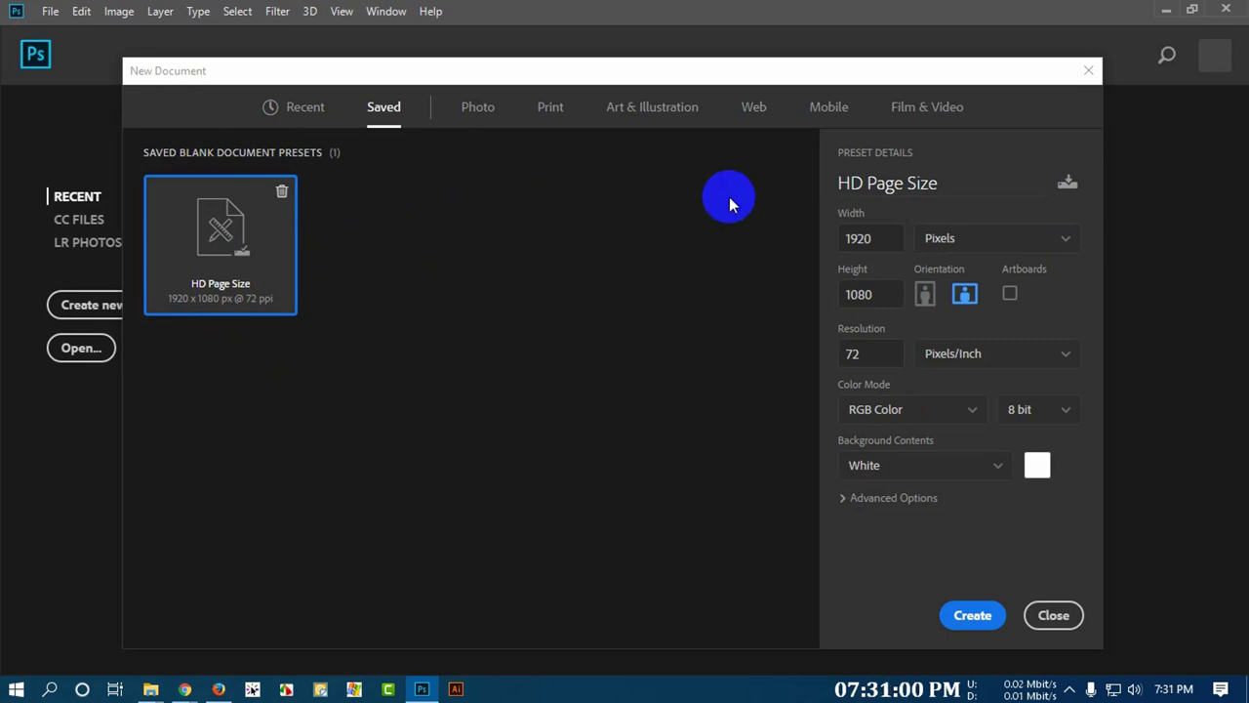
drag(386, 84, 423, 87)
click(343, 109)
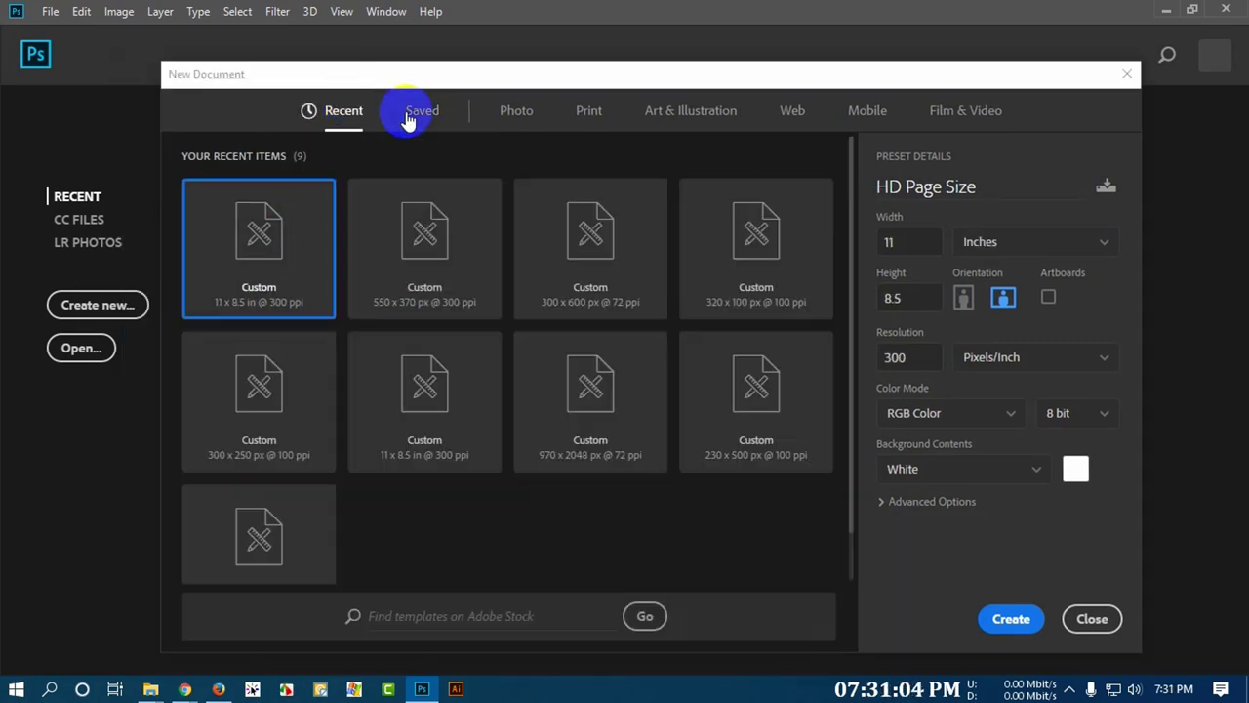
click(425, 114)
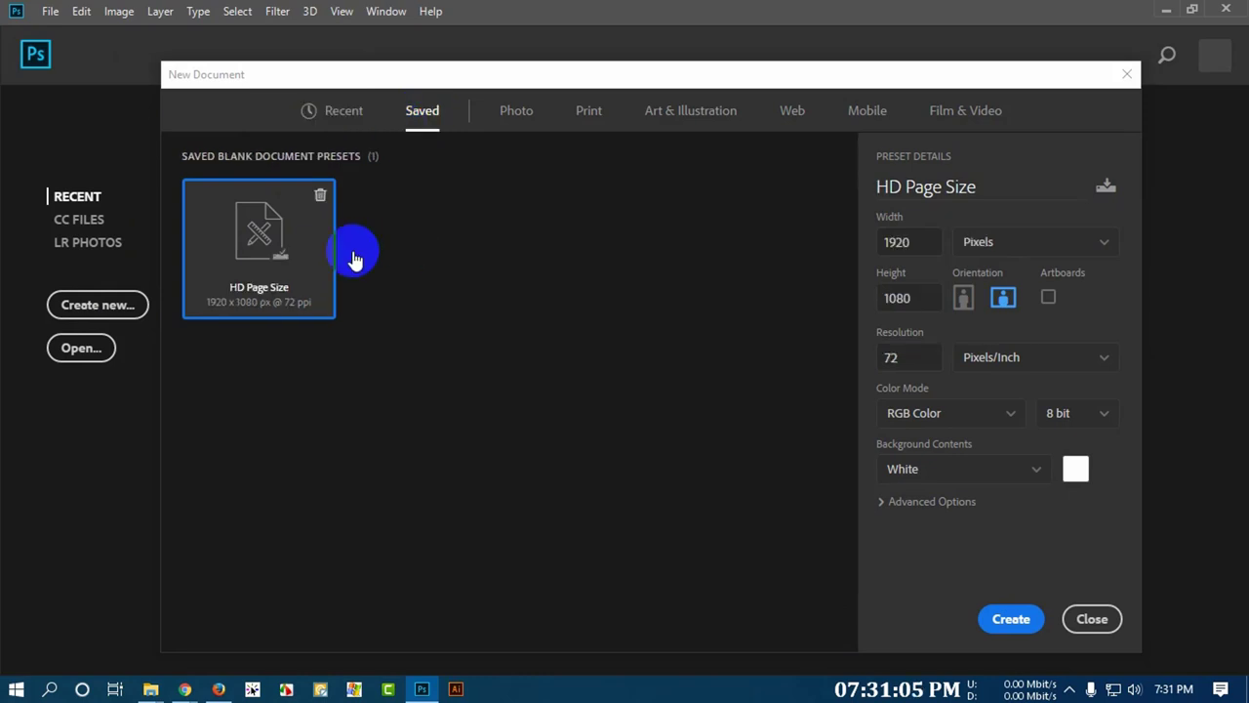
click(939, 471)
click(899, 242)
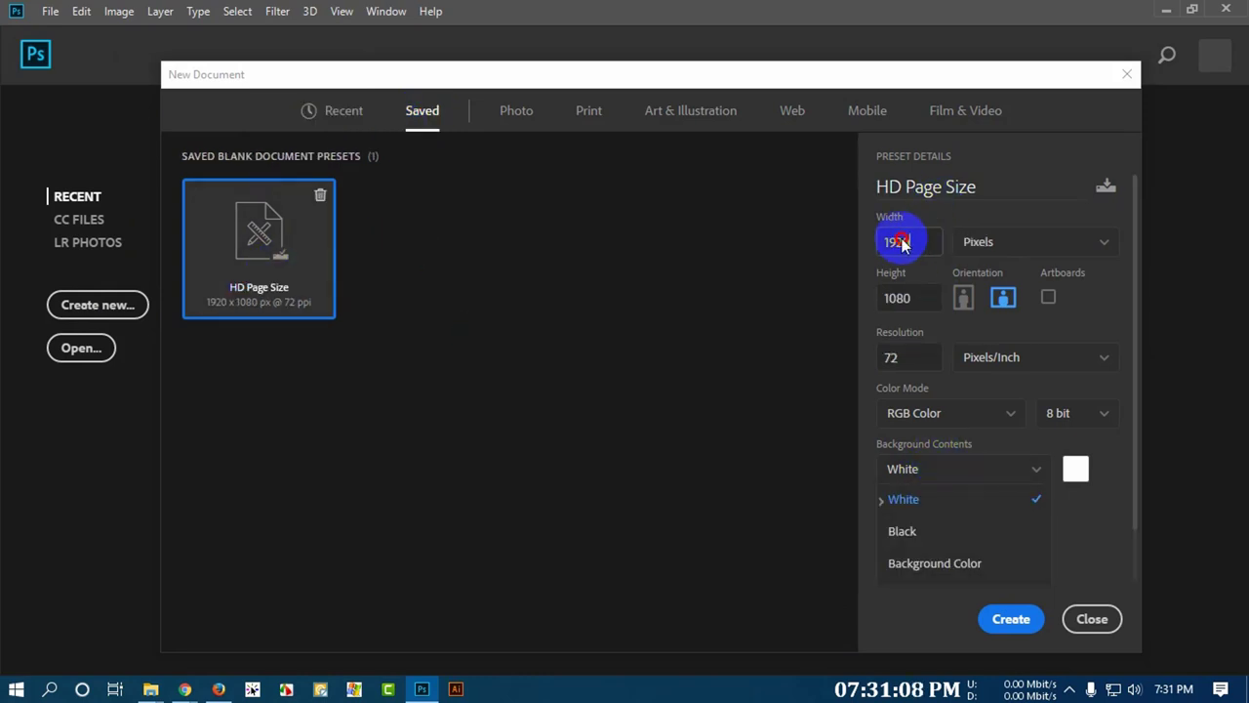
click(901, 295)
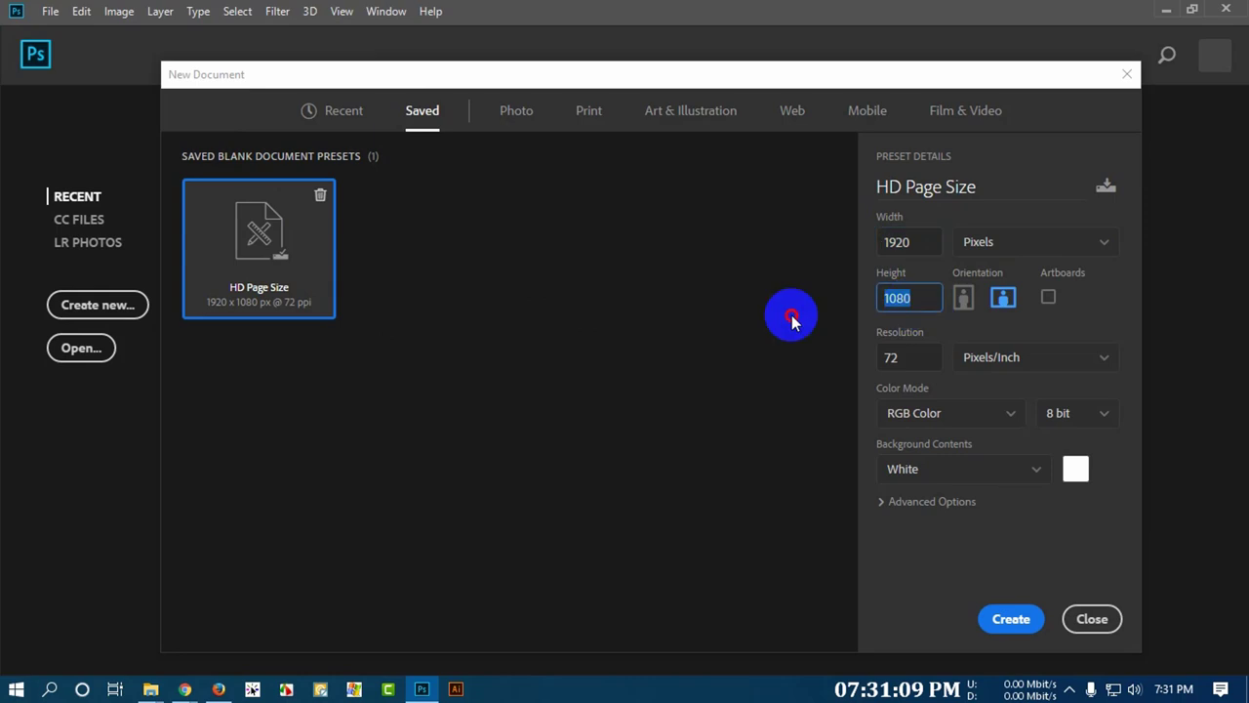
click(917, 357)
click(956, 414)
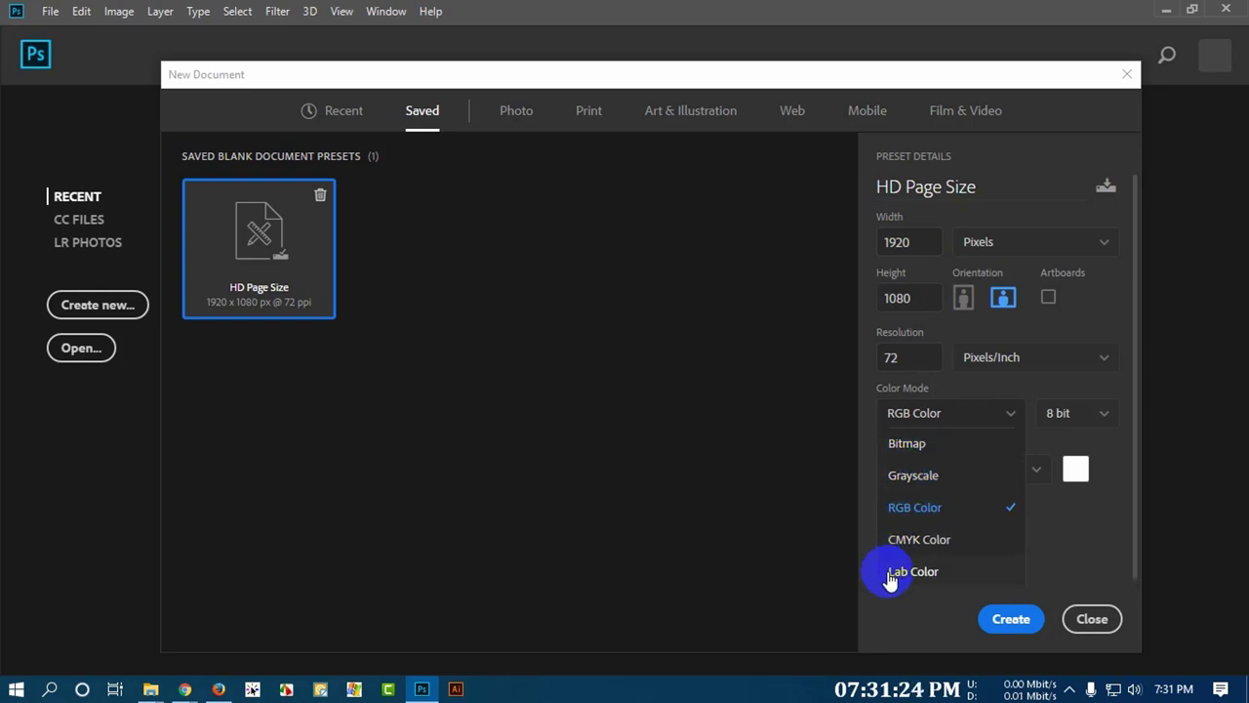
click(1058, 535)
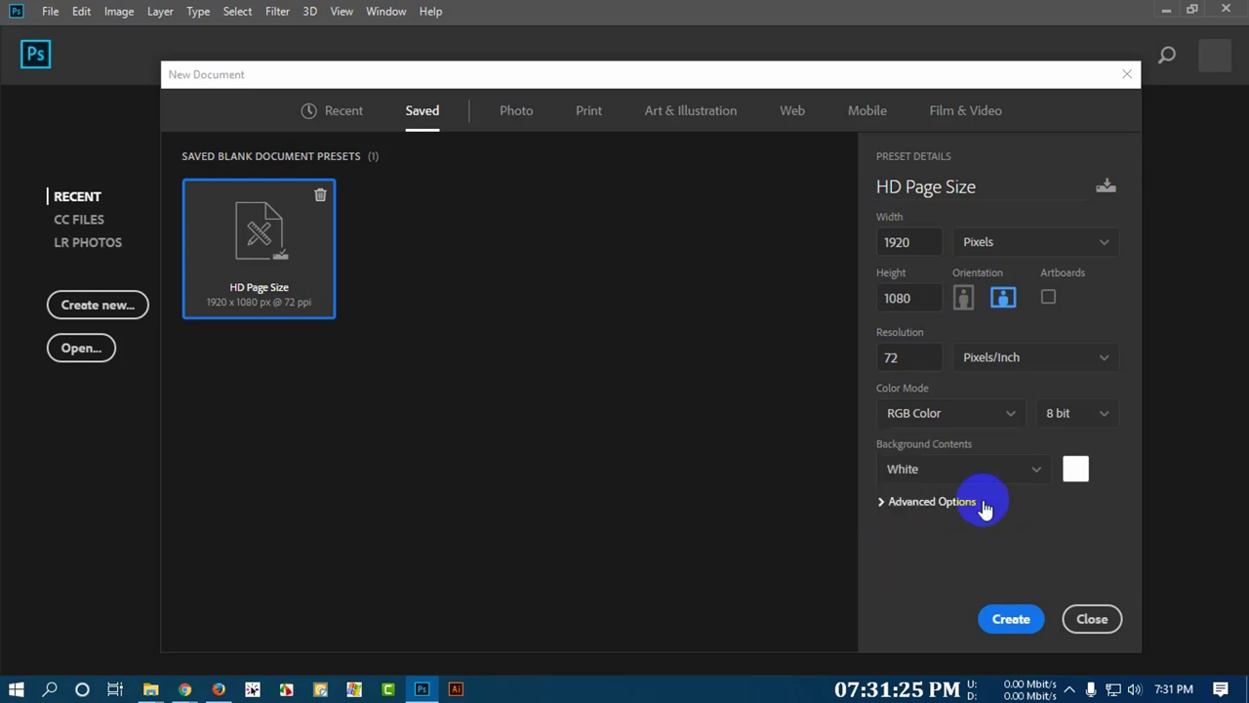
click(989, 419)
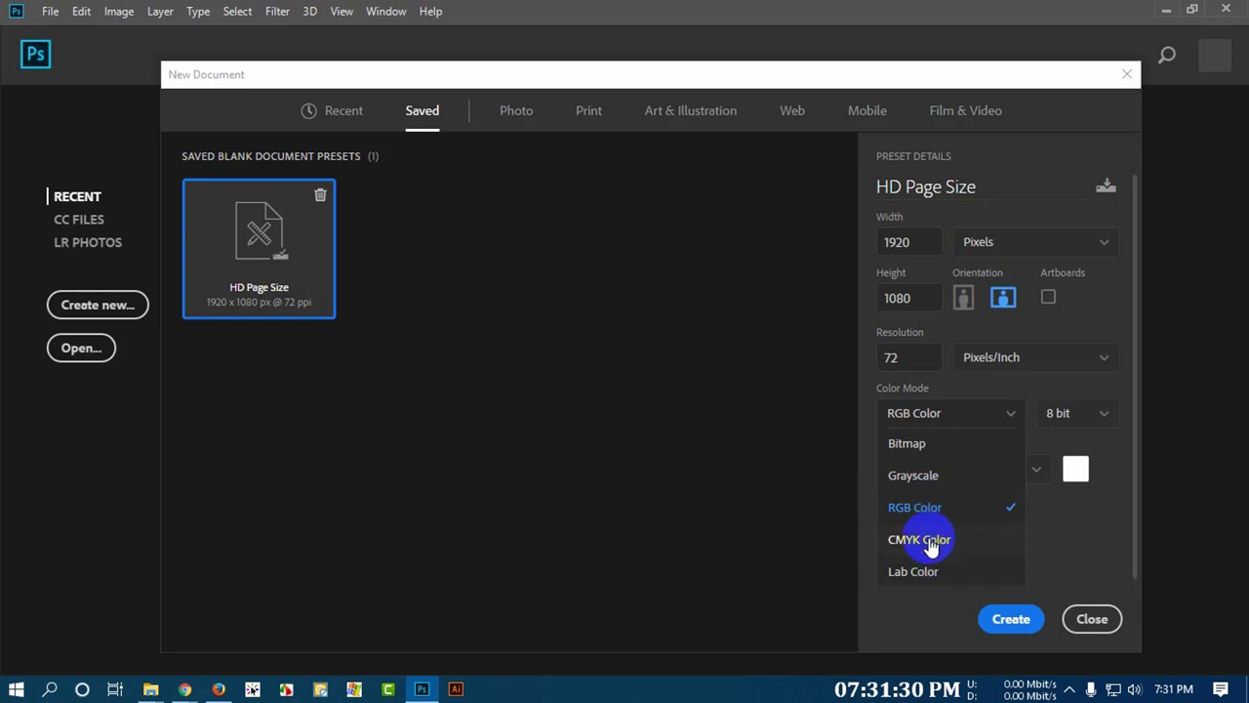
click(1073, 528)
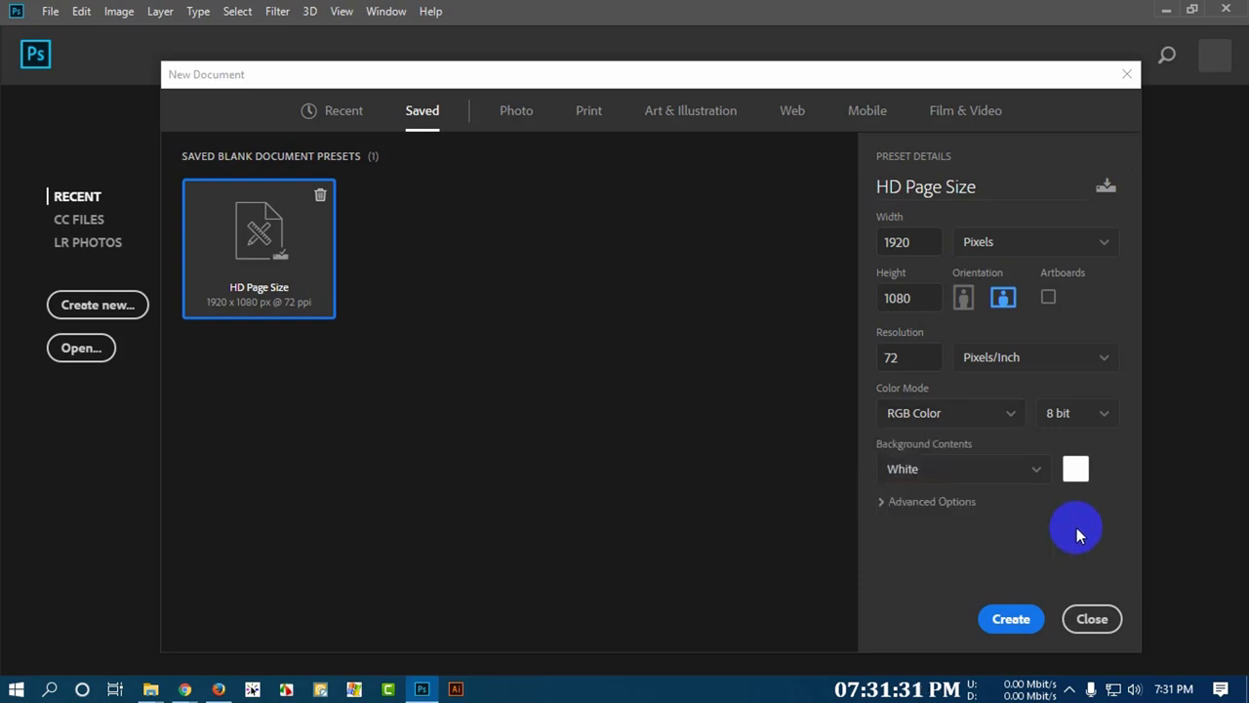
click(917, 471)
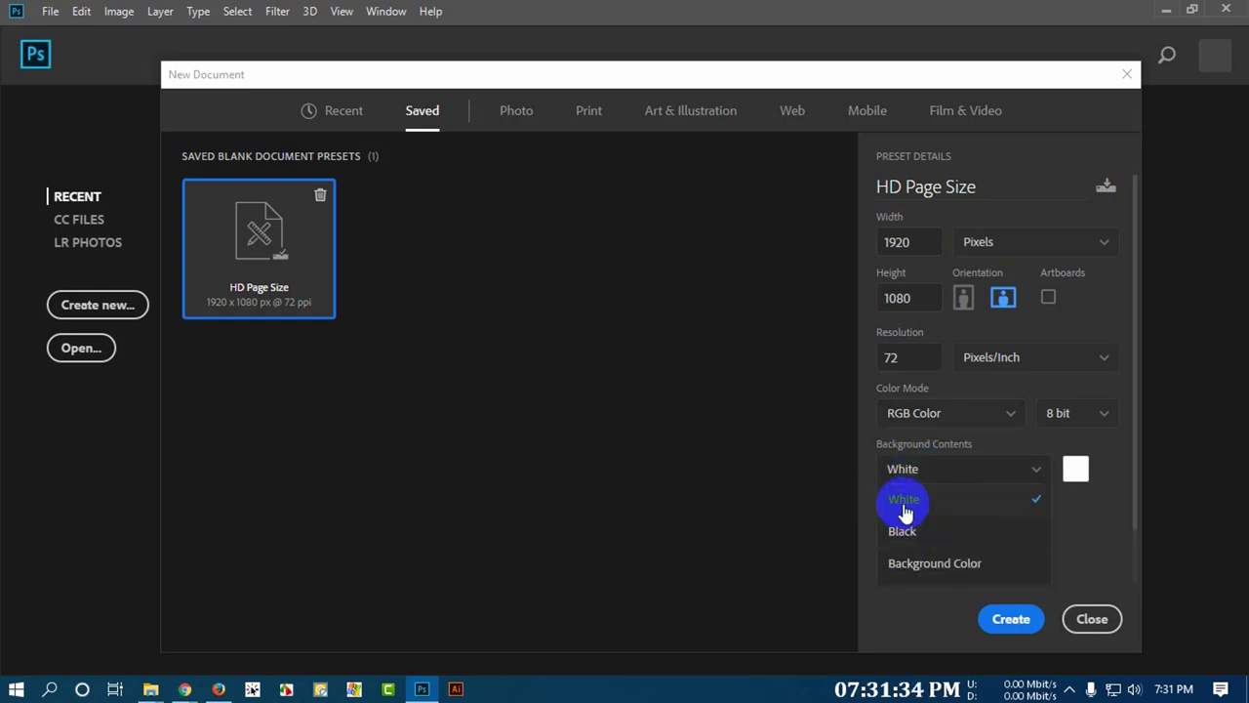
click(917, 502)
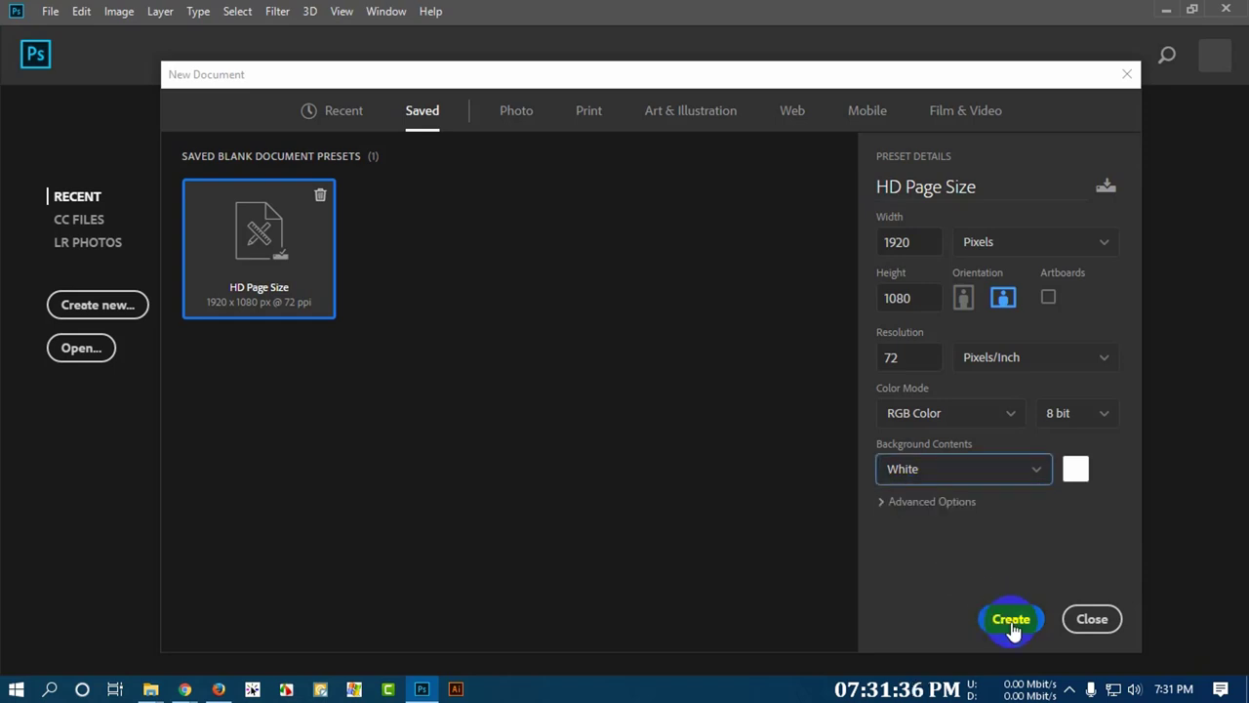
click(1011, 618)
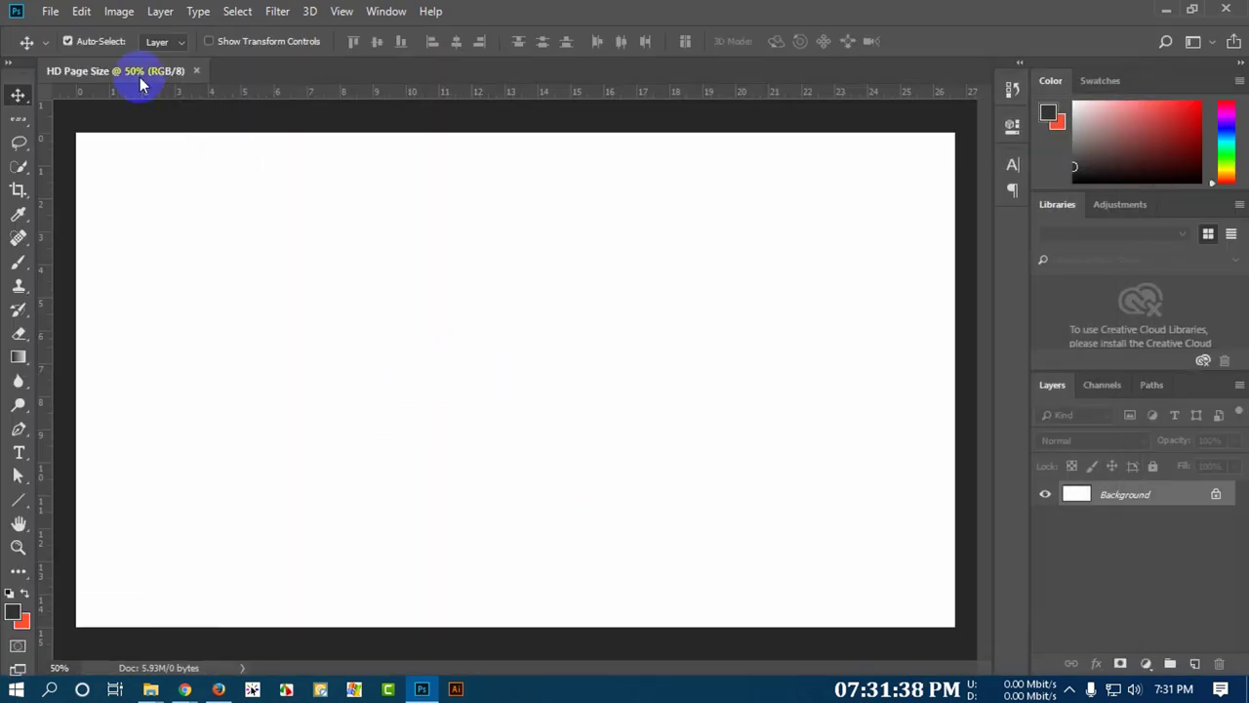
- Create a 1920×1080 document with Black background contents, then start File > New again
click(50, 11)
click(41, 28)
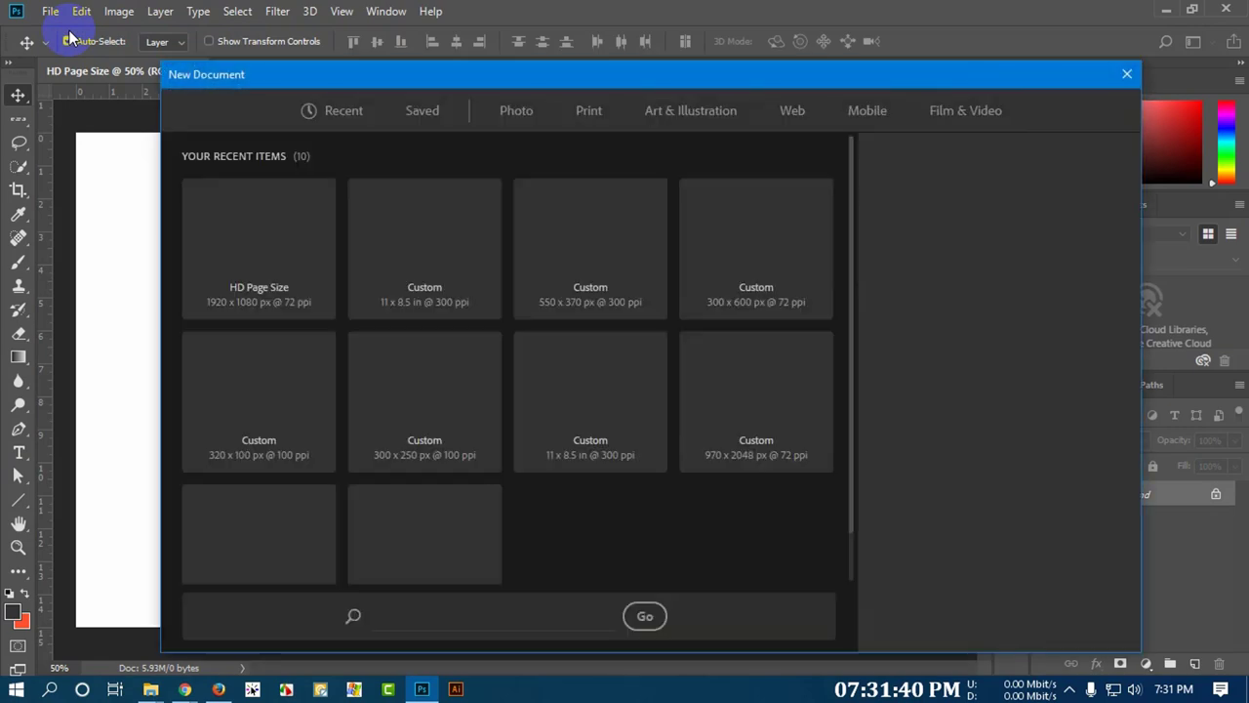
drag(706, 74, 686, 65)
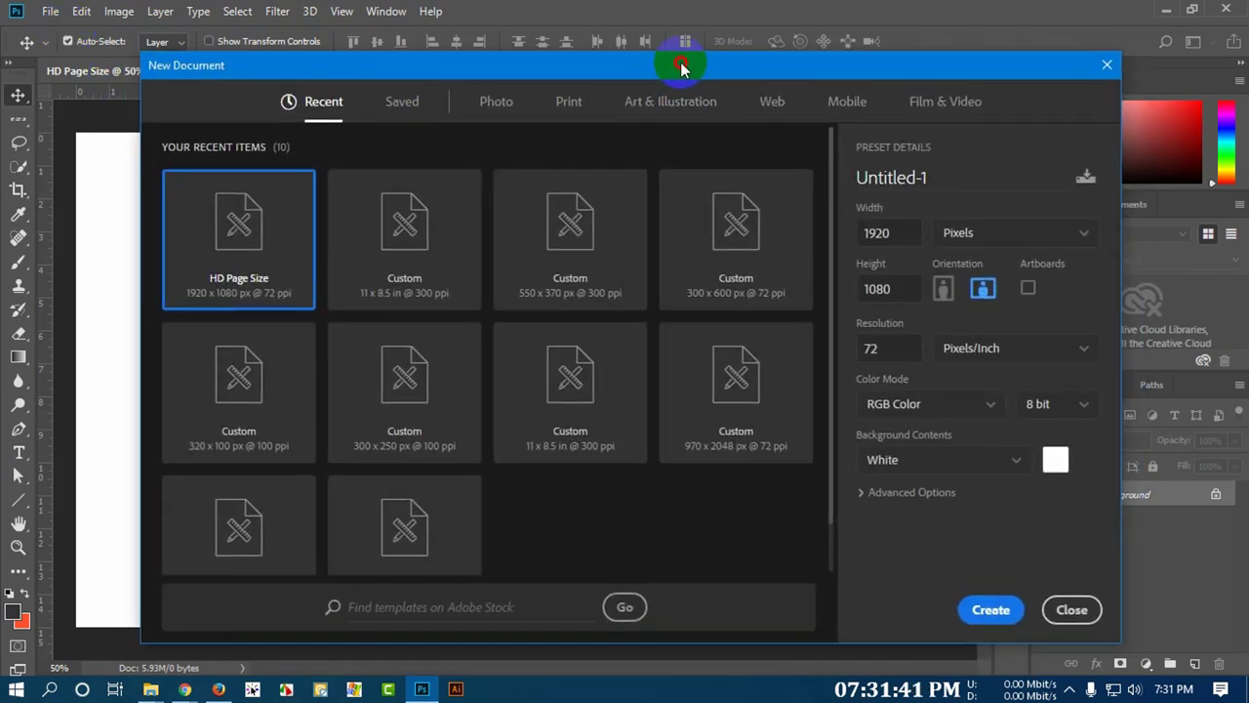
click(942, 462)
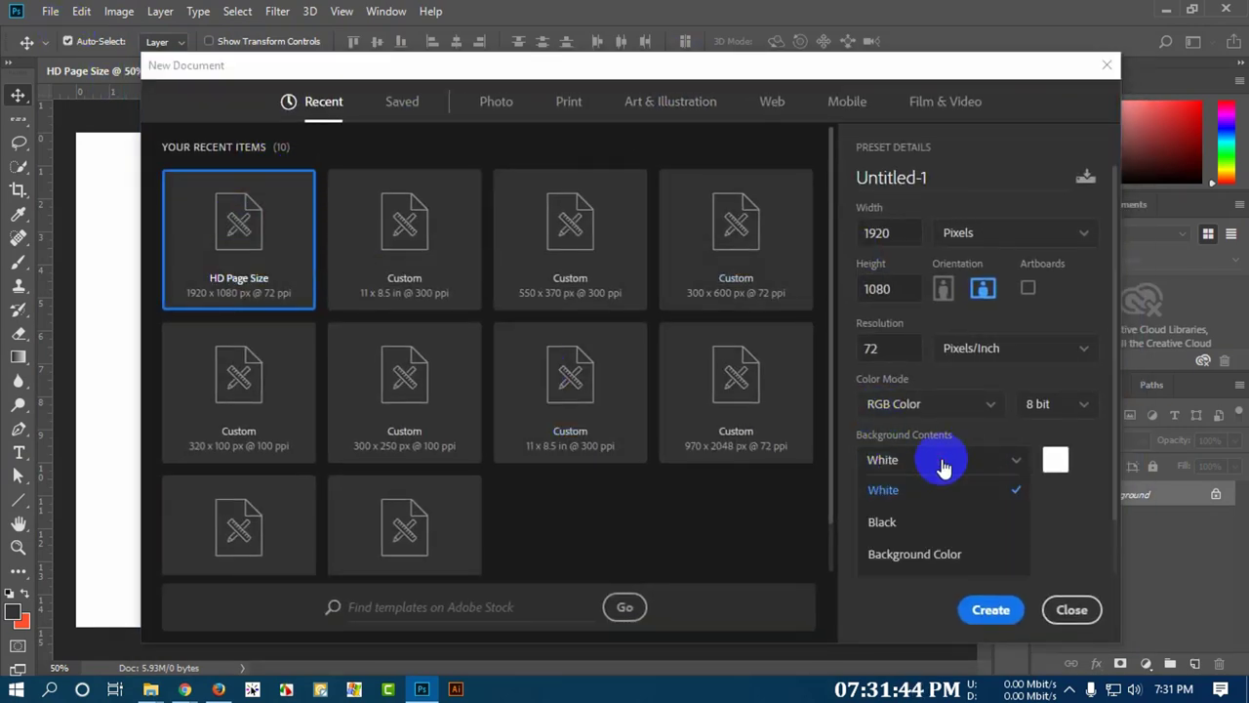
click(883, 524)
click(989, 609)
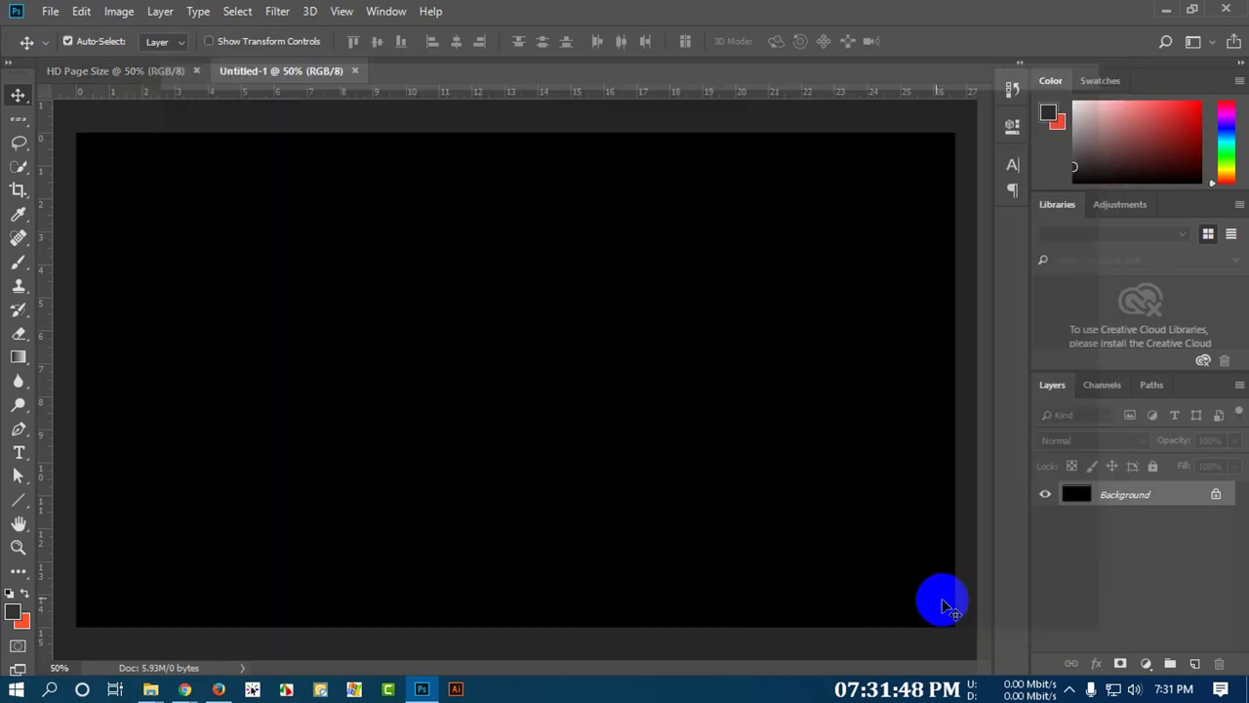
click(51, 14)
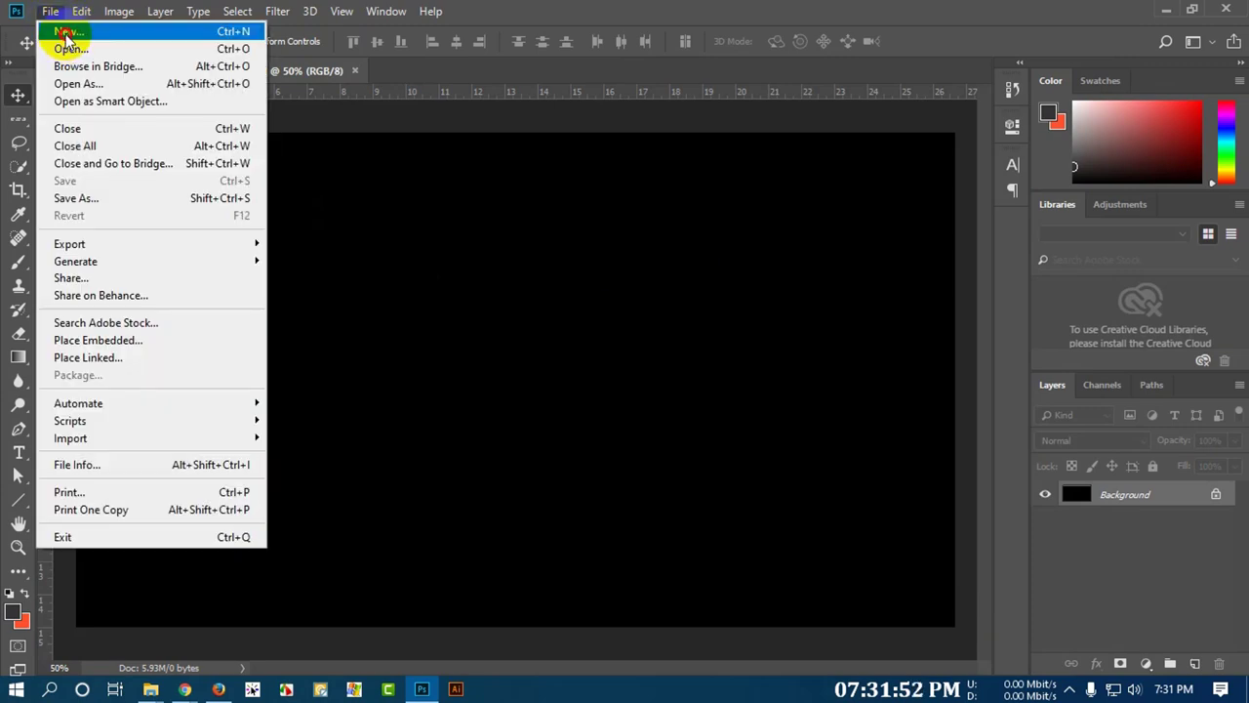
click(66, 33)
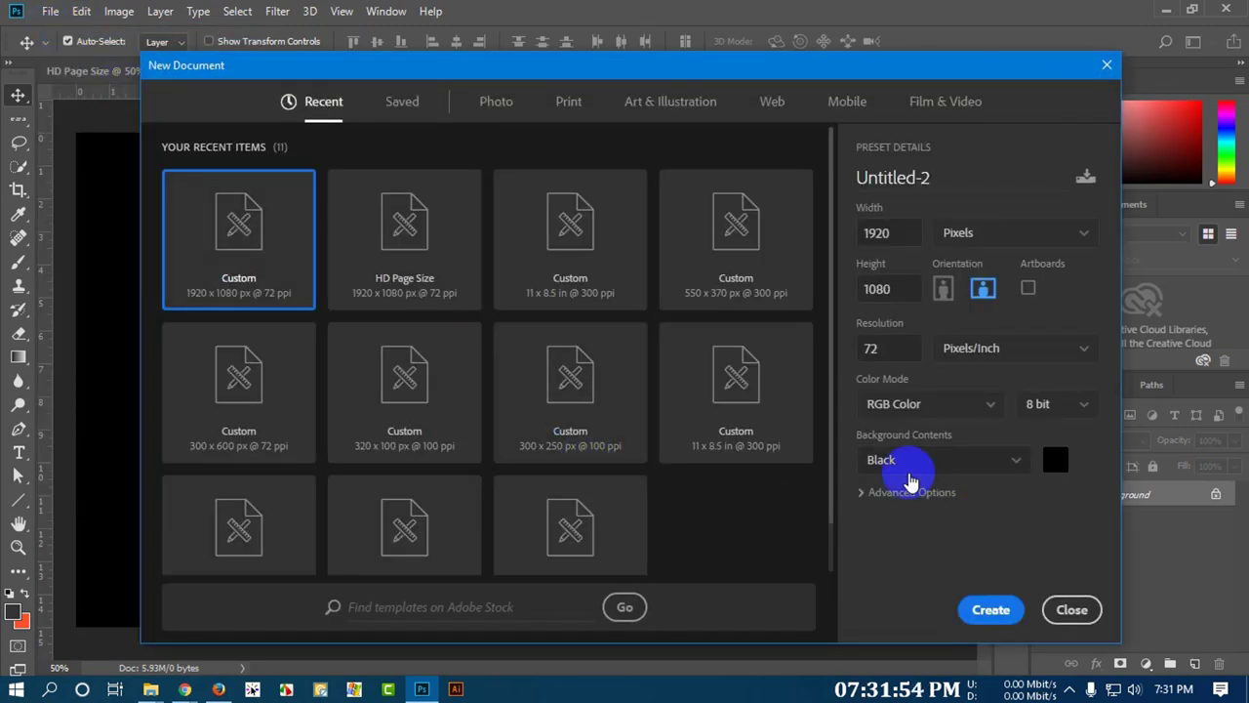
- Close the New Document dialog without creating Untitled-2
click(909, 468)
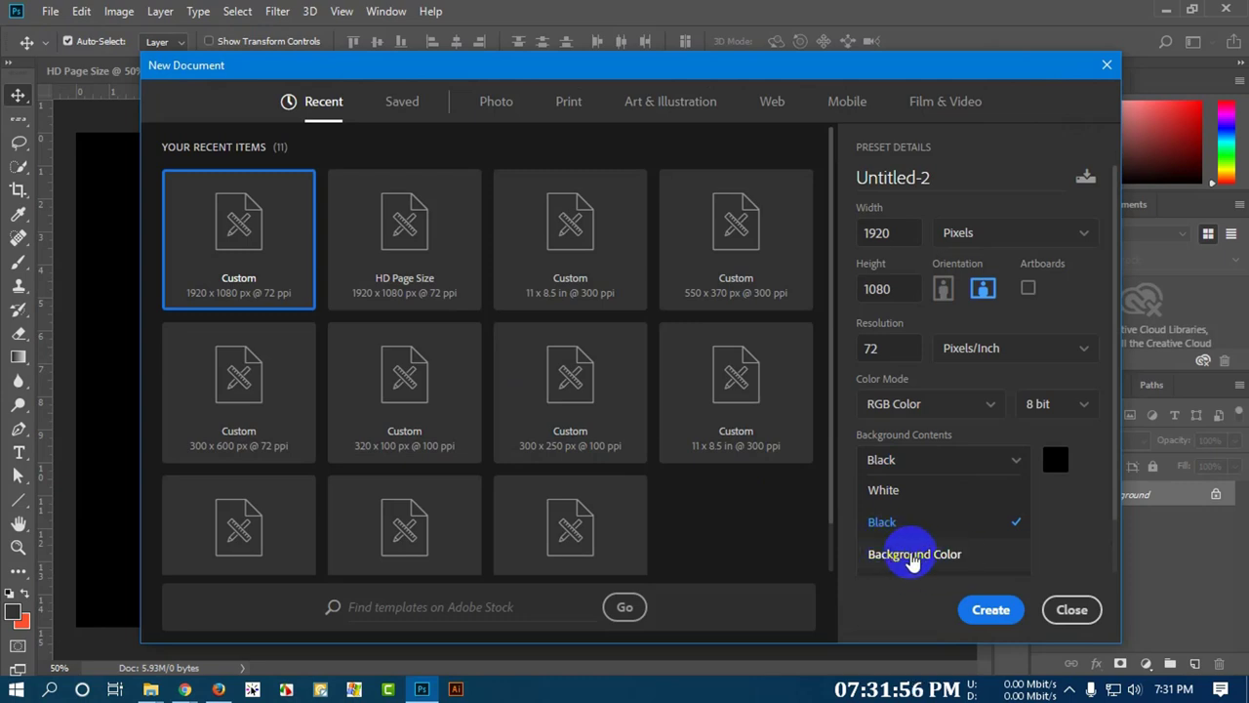
click(1063, 602)
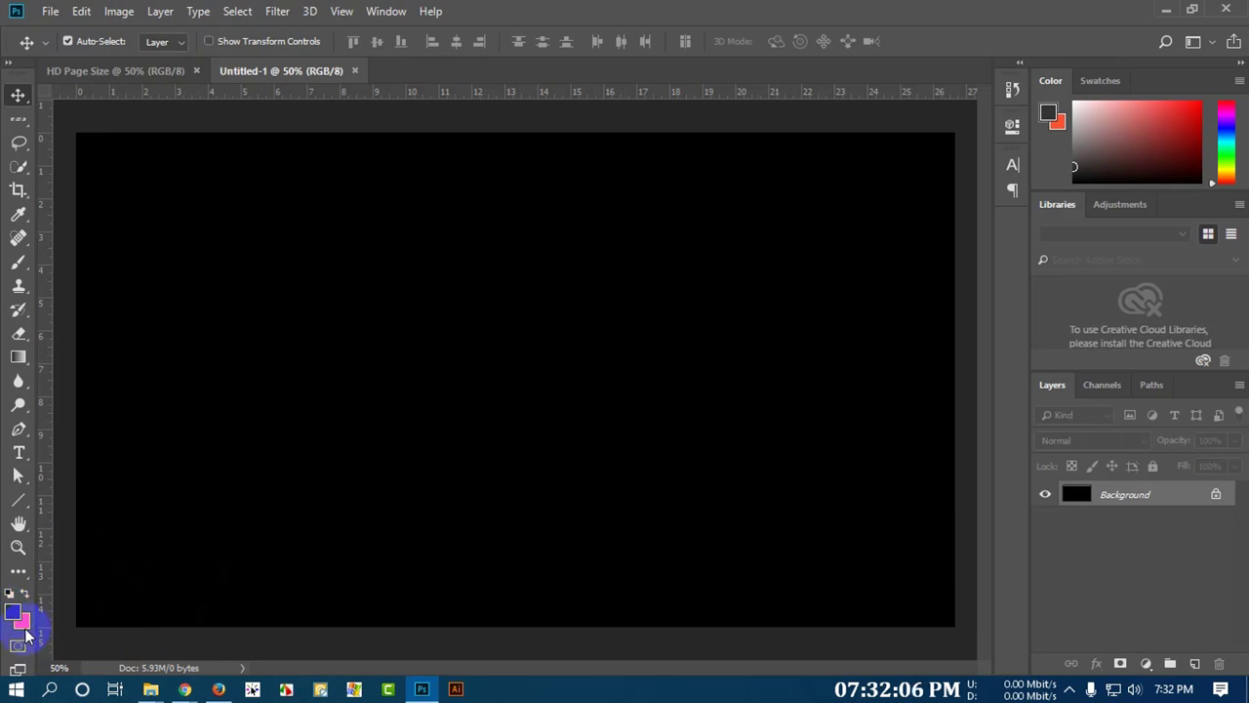
- Switch to the Eyedropper and back to Move, then open and cancel File > New
key(i)
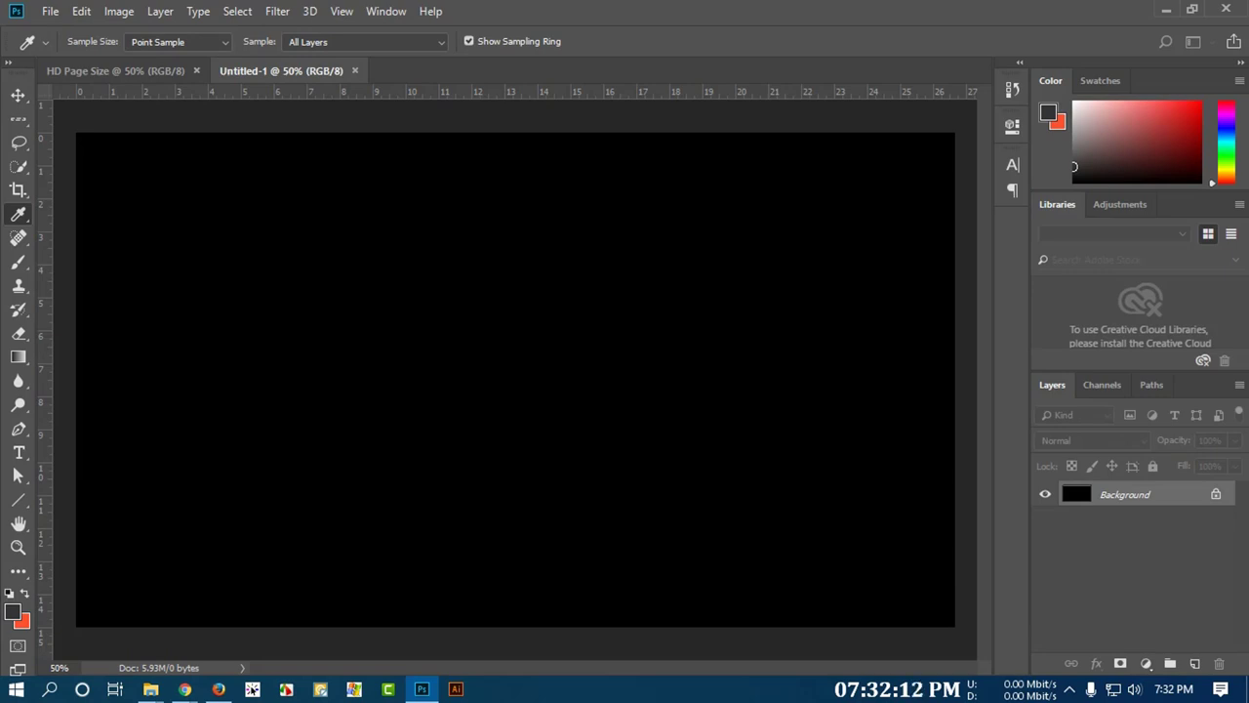
key(v)
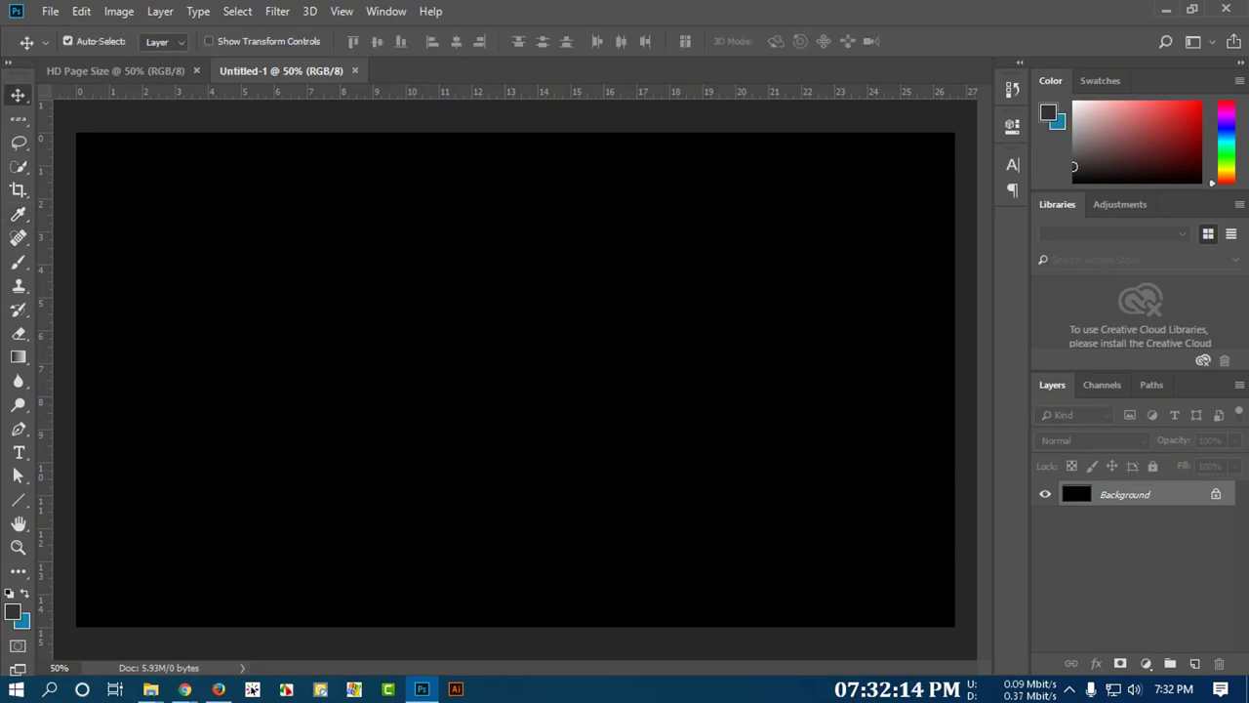
click(50, 11)
mouse_move(82, 12)
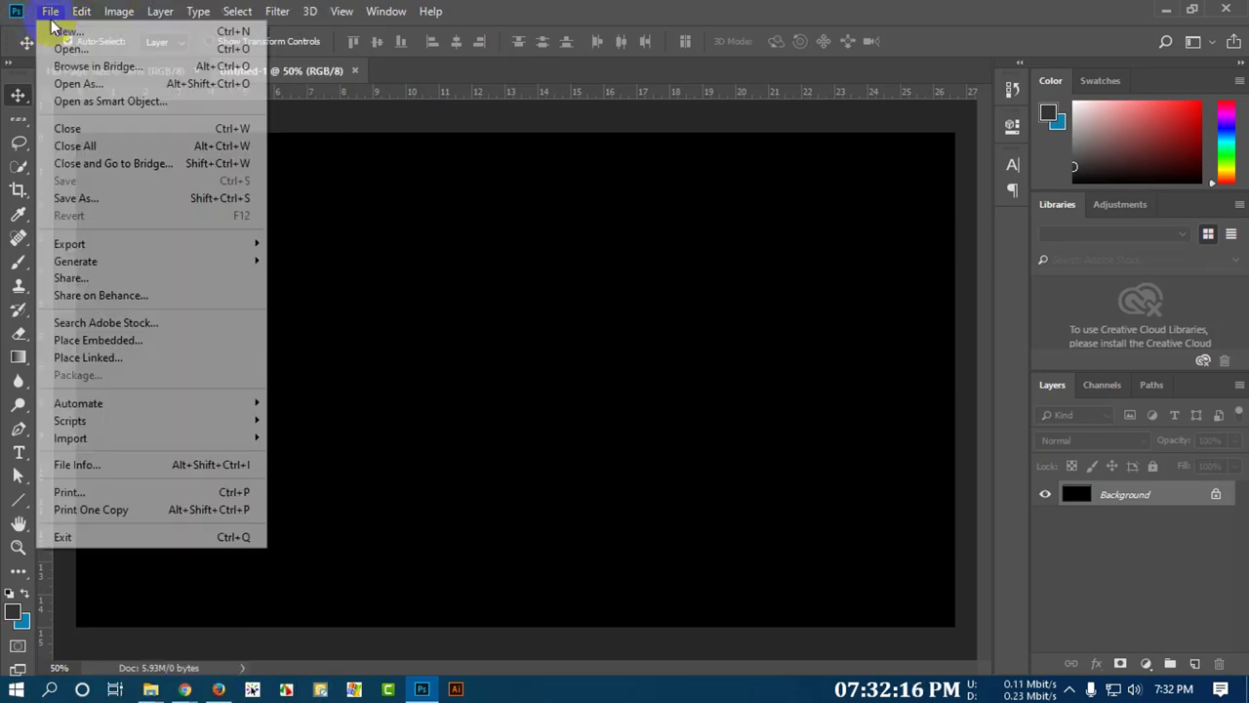
click(55, 36)
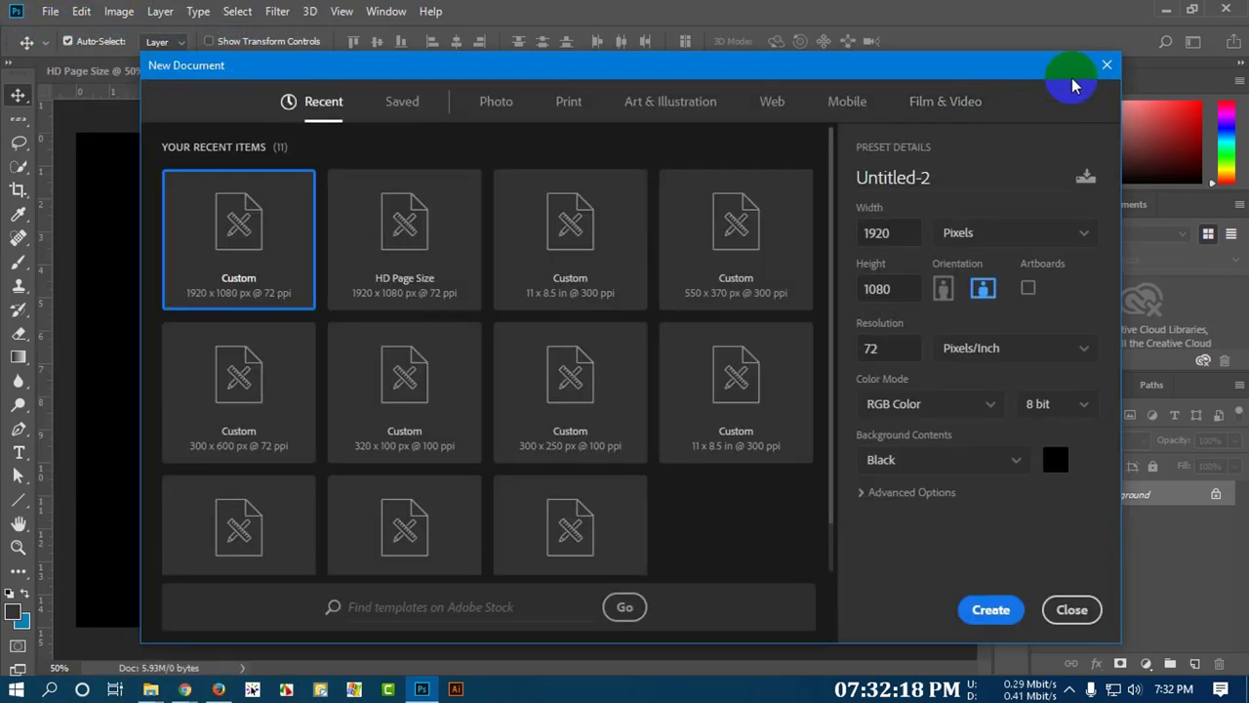
key(Return)
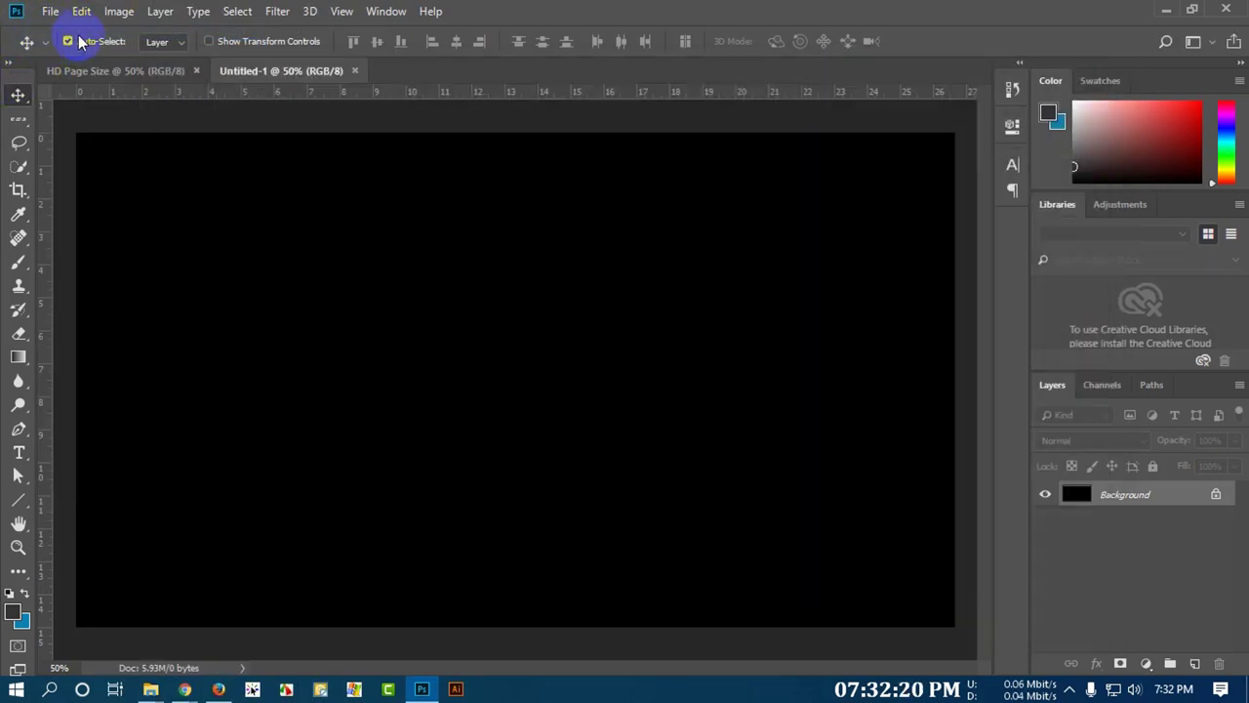
- Browse the File and Window menus, then reopen New Document with Ctrl+N
click(49, 14)
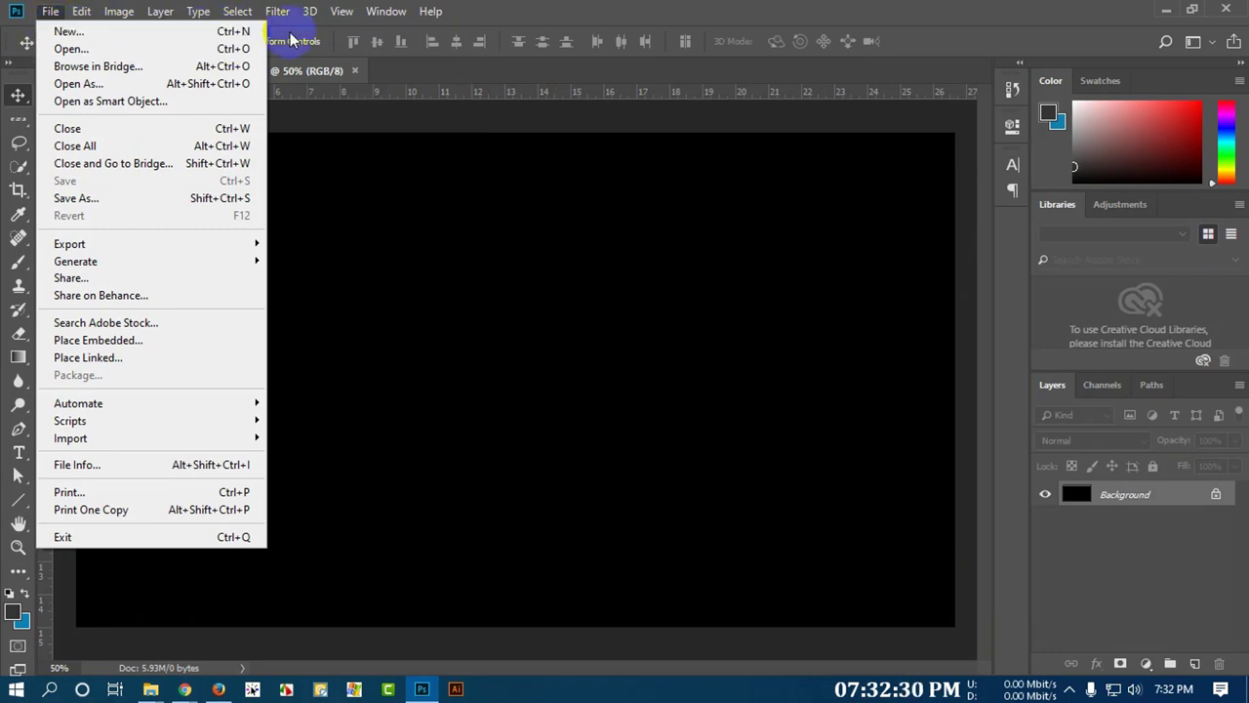
mouse_move(386, 11)
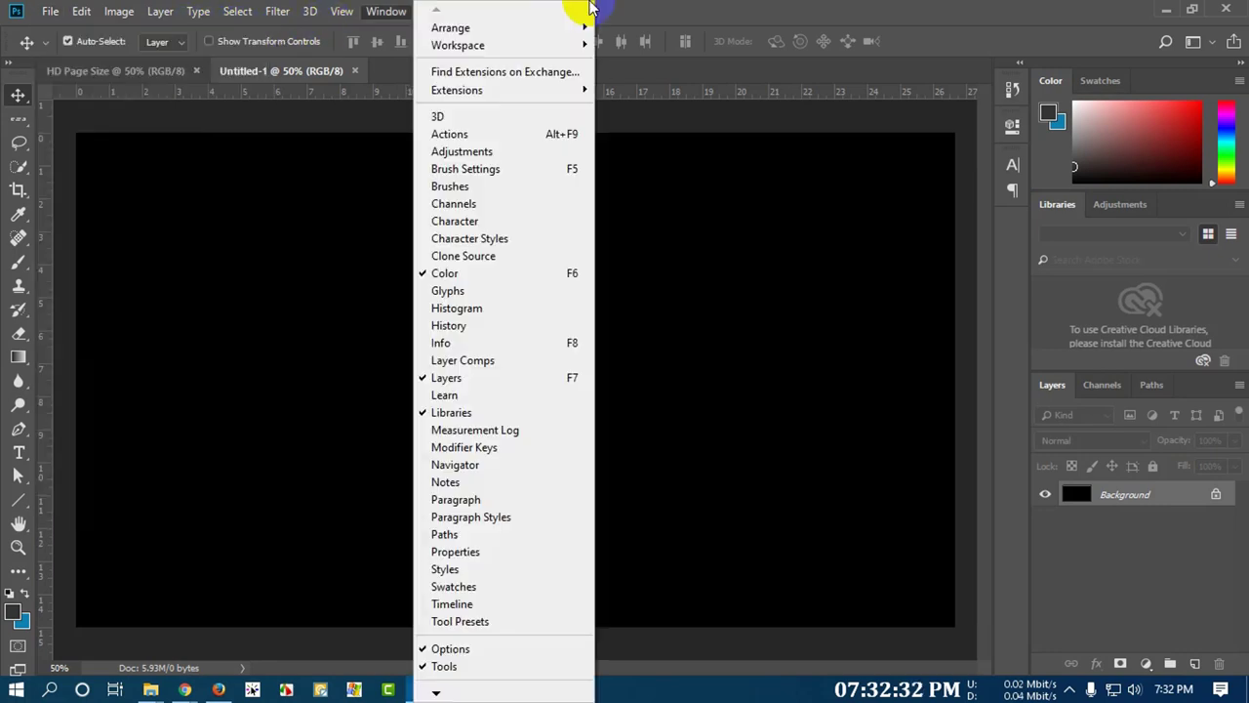
click(663, 8)
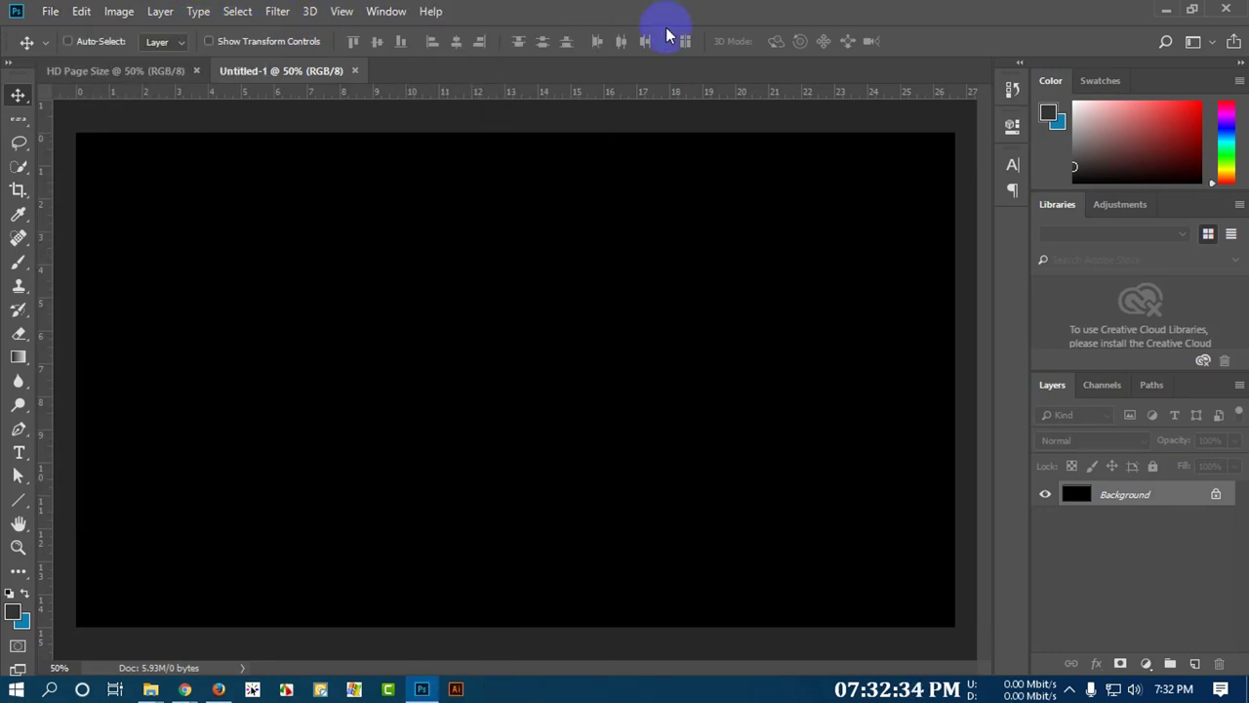
key(ctrl+n)
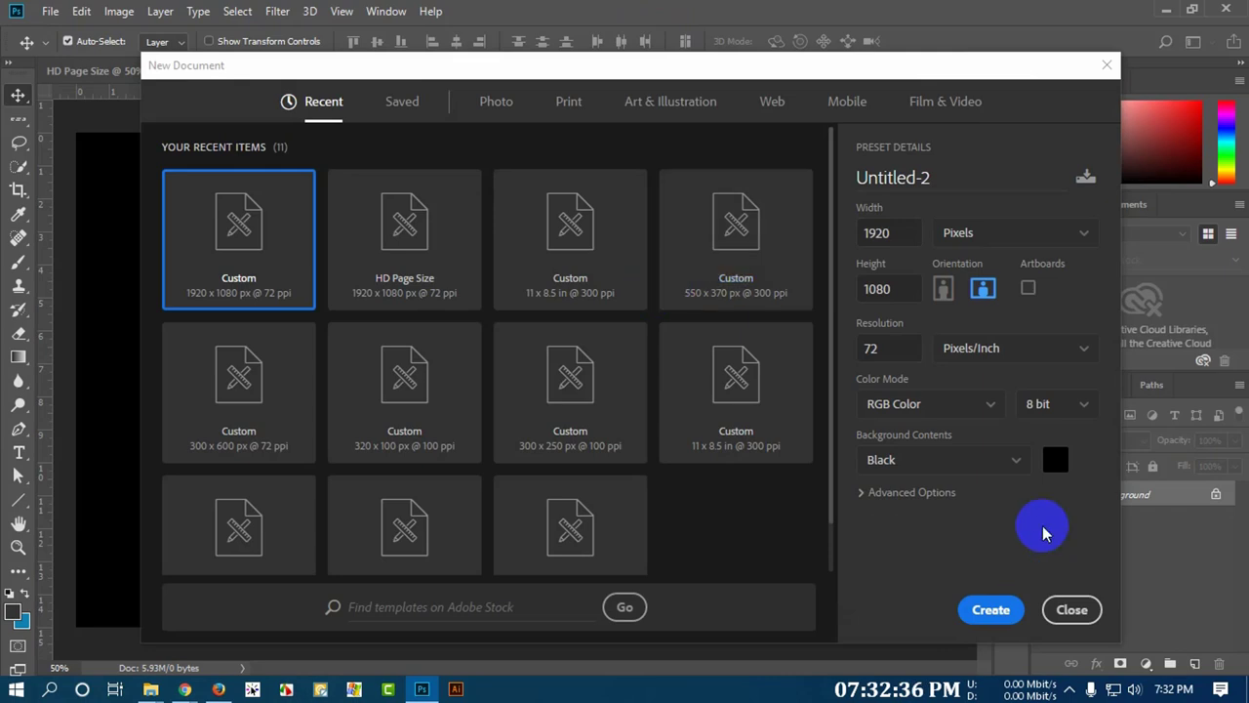
- Create the blue Untitled-2 with Background Color contents, then reopen File > New
click(1010, 467)
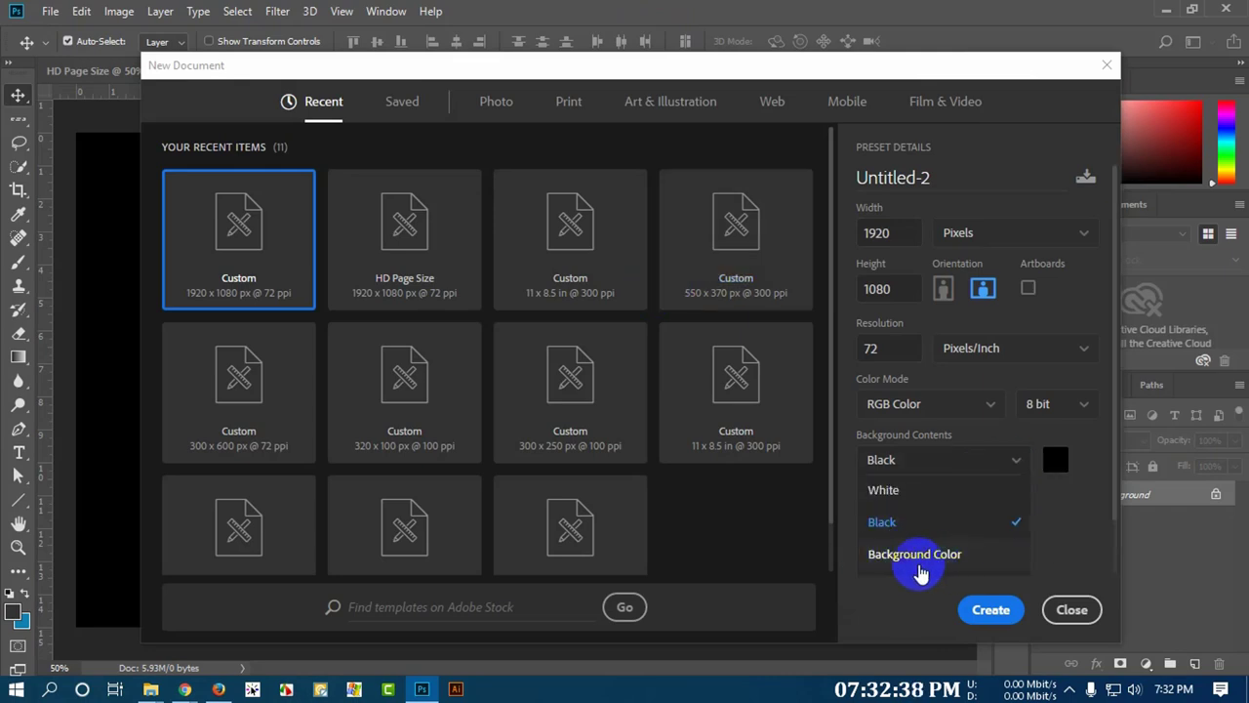
click(915, 553)
click(987, 609)
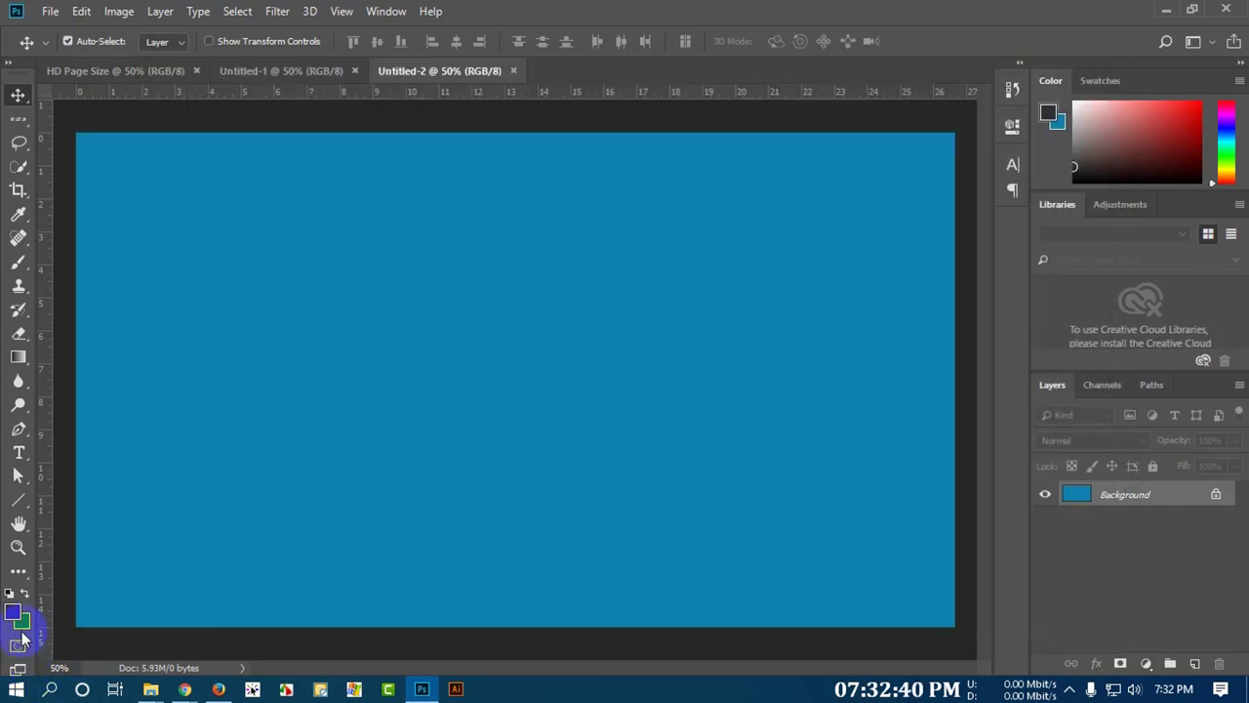
click(46, 14)
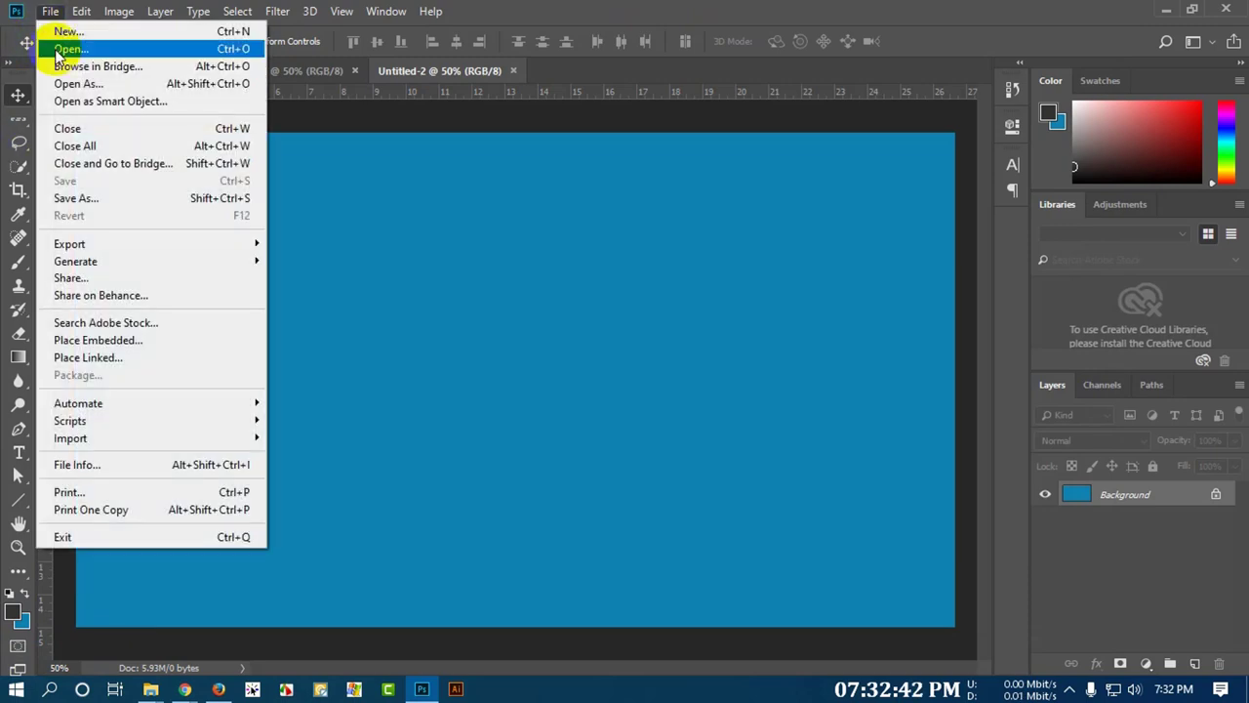
click(53, 31)
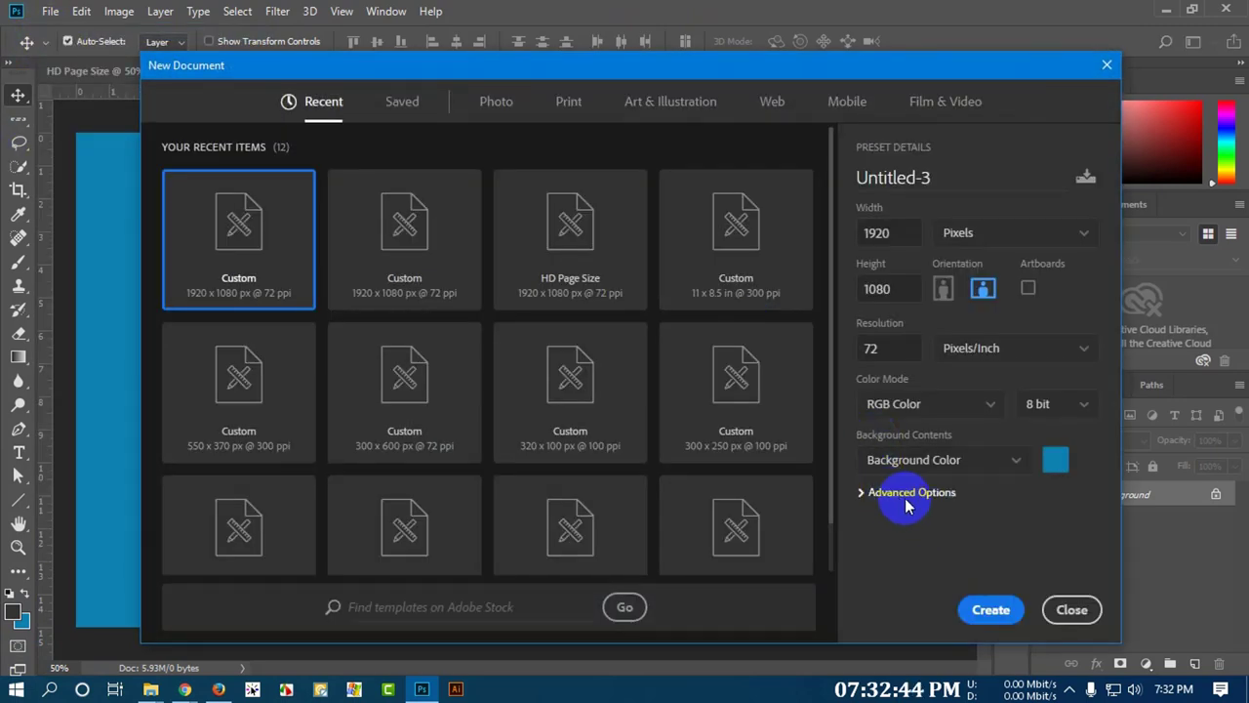
click(881, 492)
scroll(920, 496, down, 1)
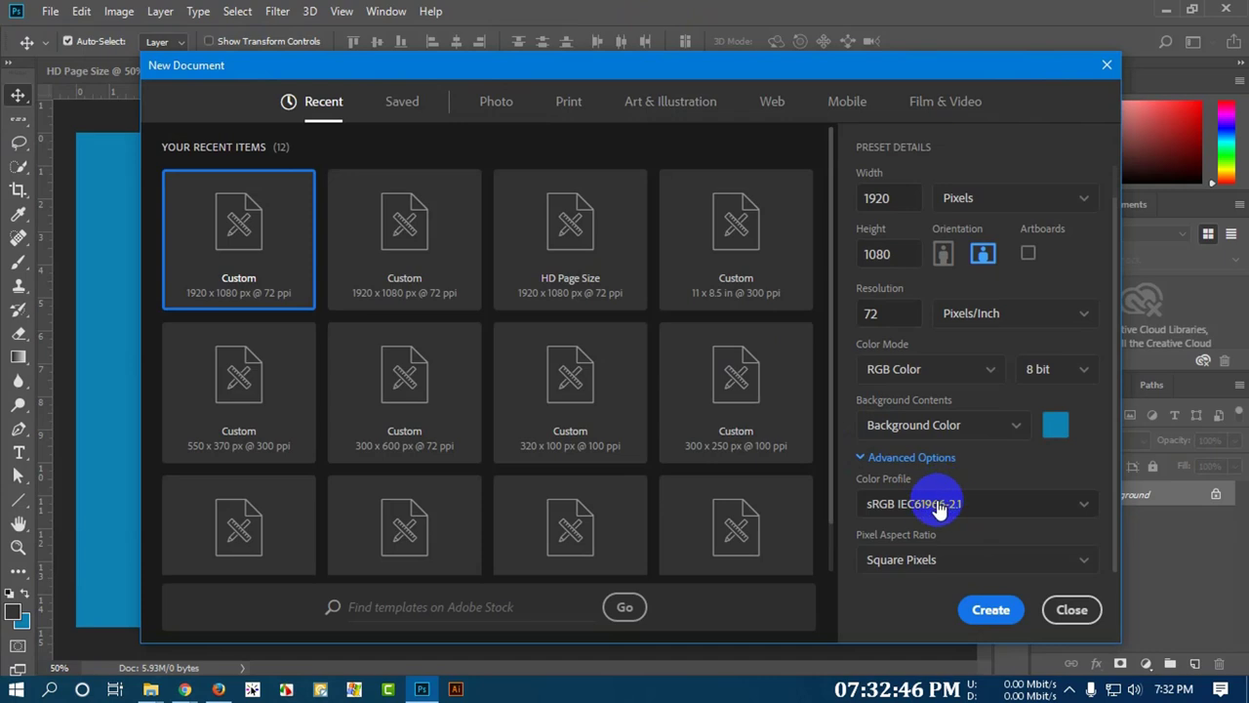
click(936, 505)
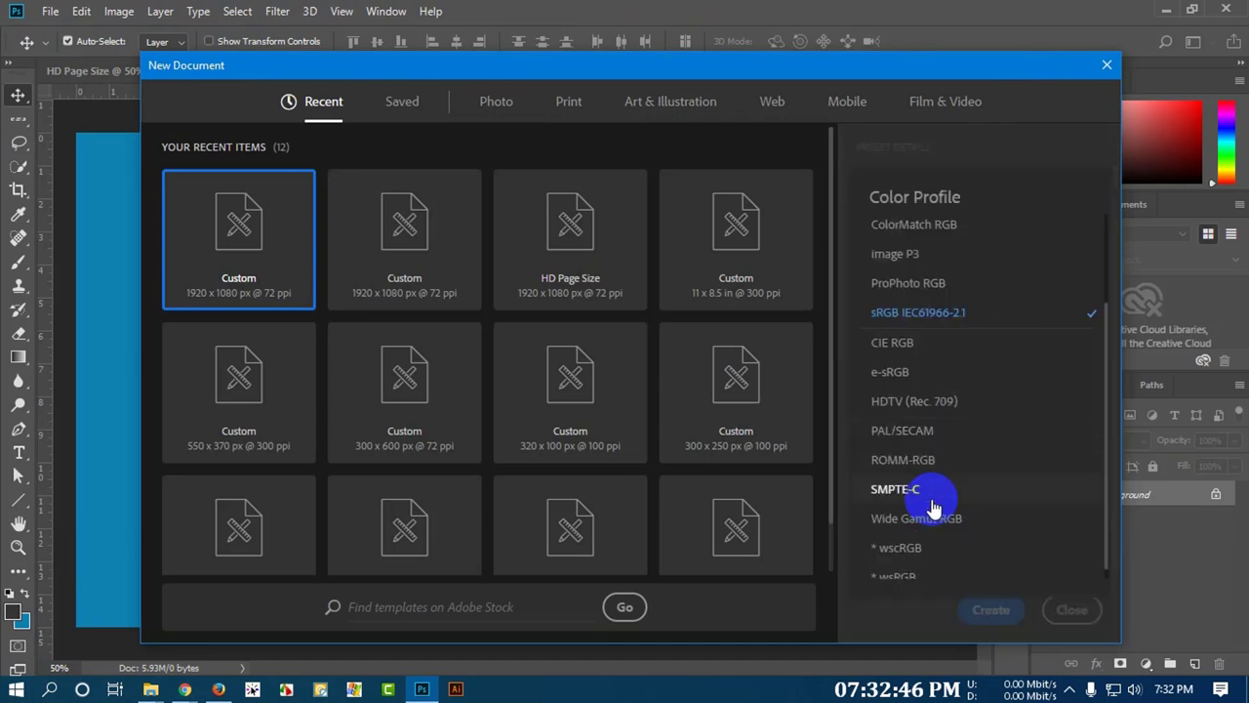
click(840, 429)
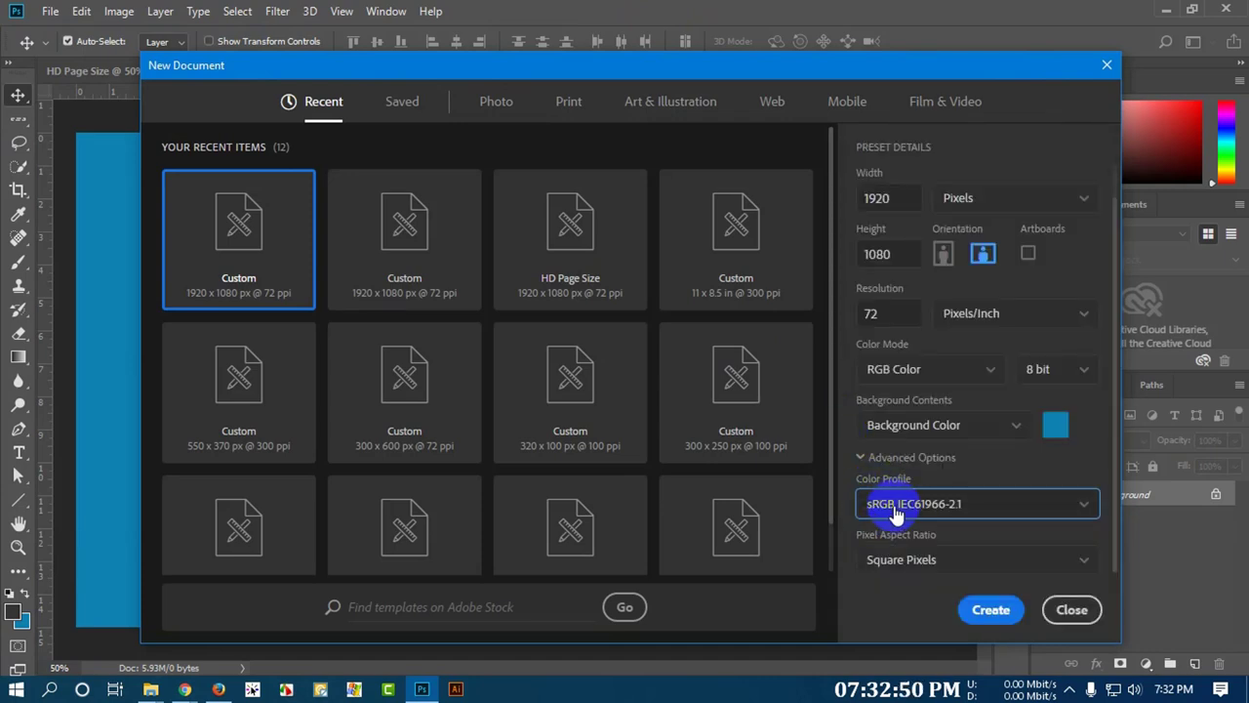
click(984, 508)
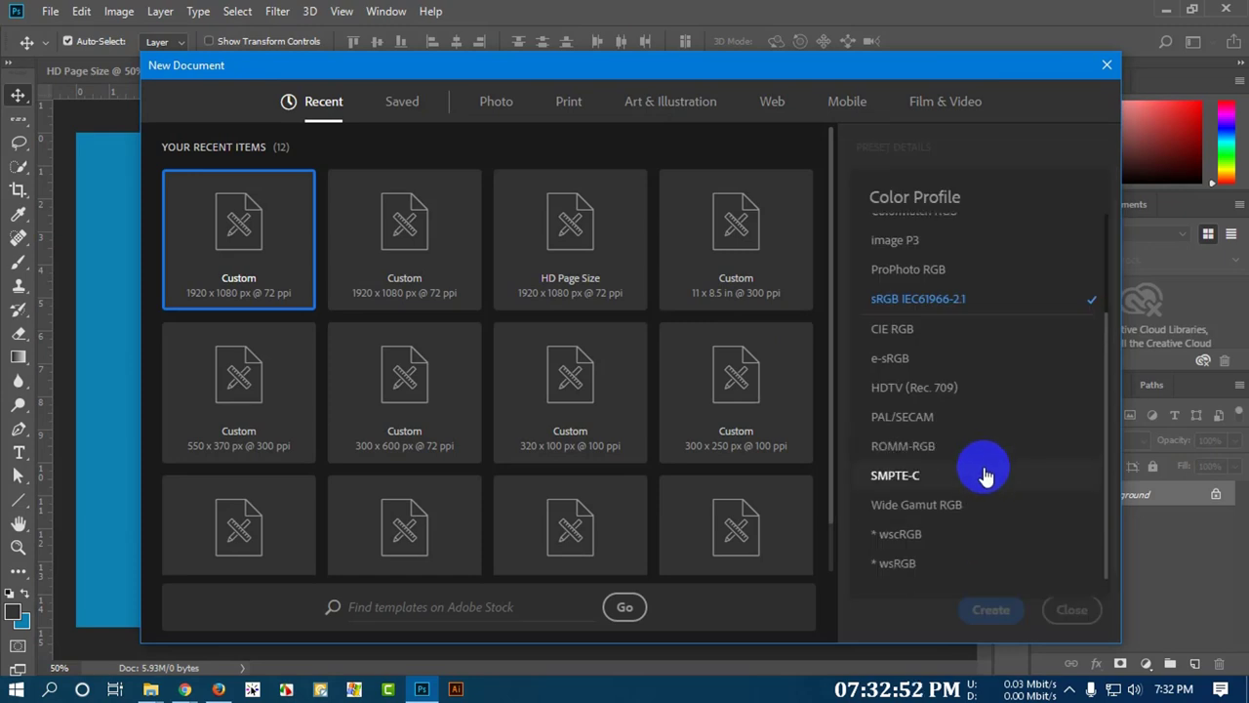
scroll(984, 477, up, 3)
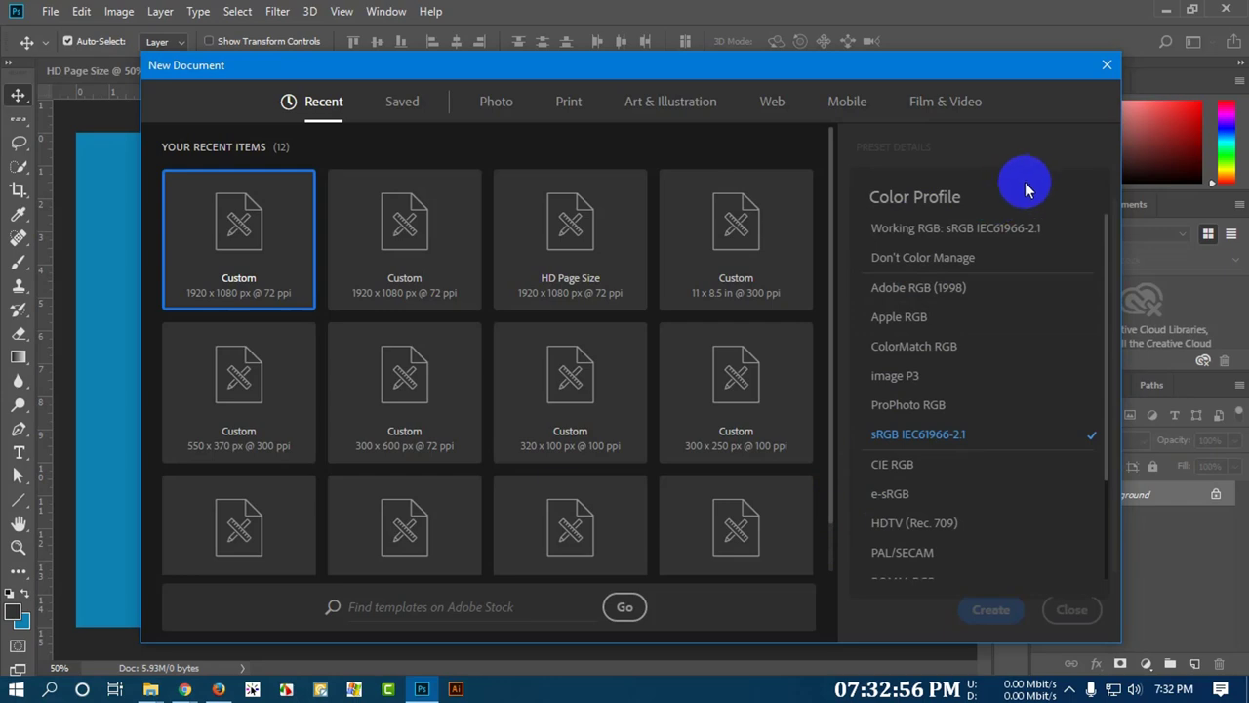
click(1066, 142)
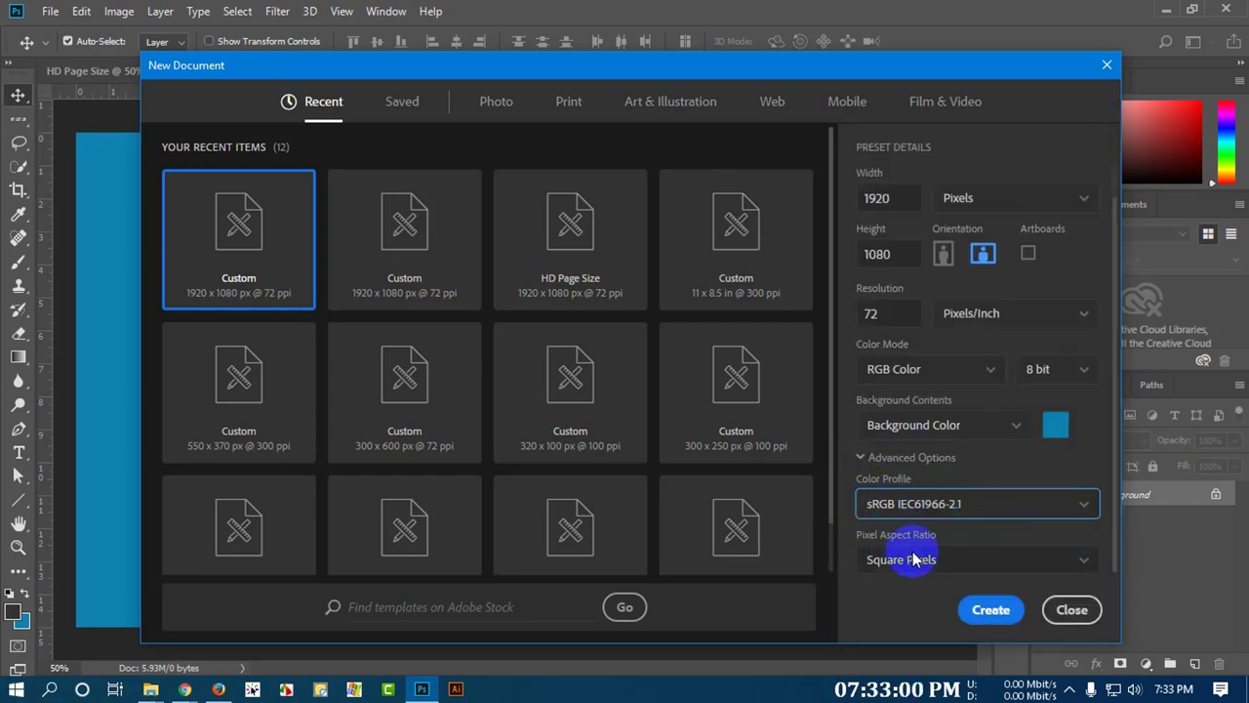
click(861, 459)
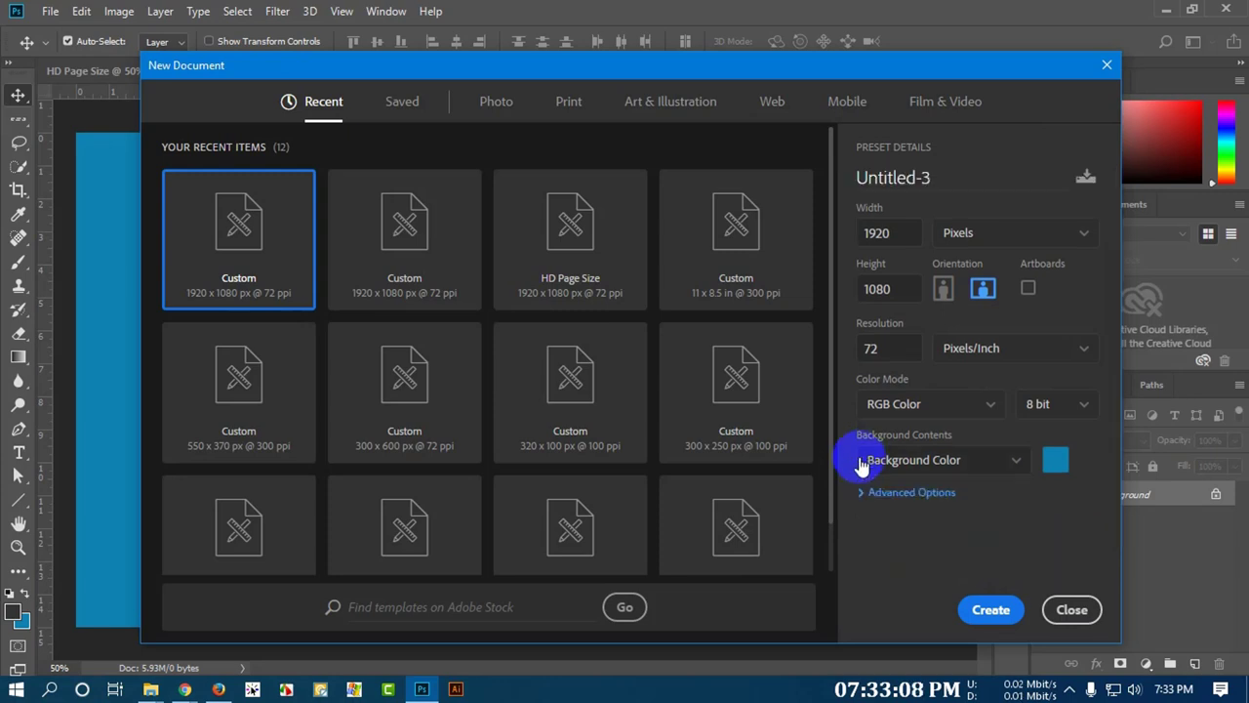
- Preview the 2x3, 4x6 and 5x7 Landscape and Portrait photo presets and 8x10, then show Print presets
click(474, 104)
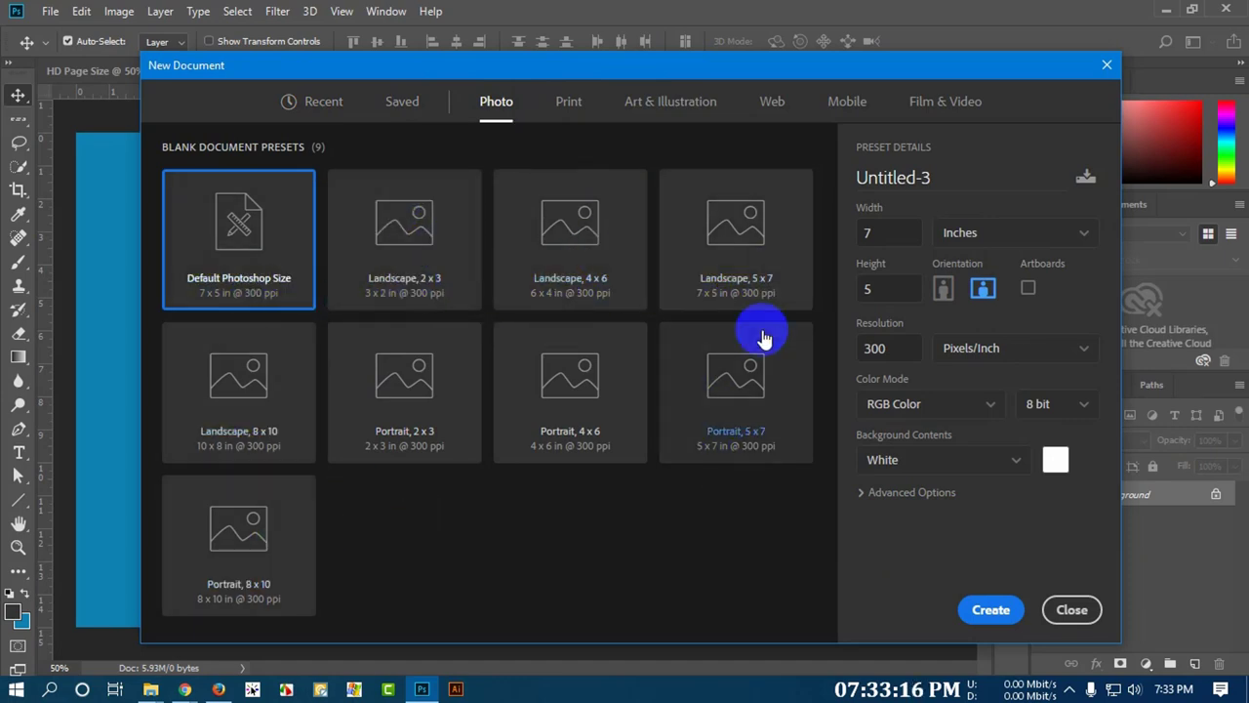
click(405, 256)
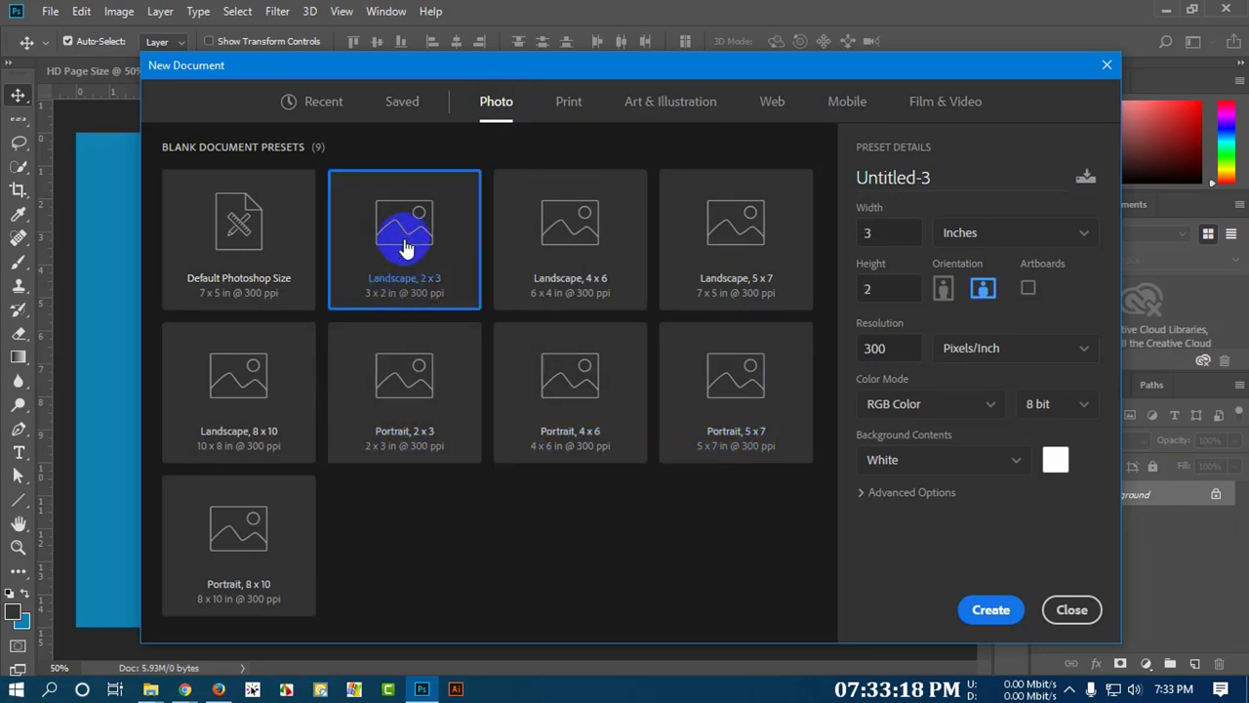
click(530, 257)
click(774, 264)
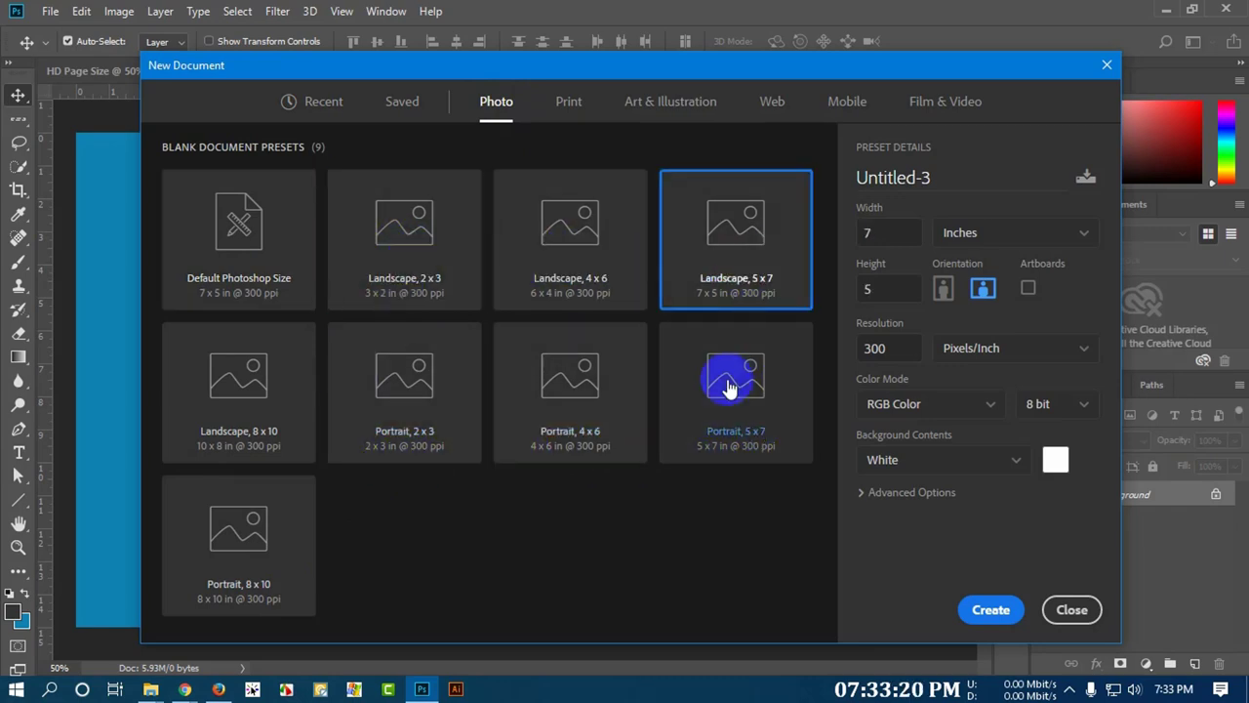
click(719, 405)
click(575, 417)
click(374, 408)
click(278, 395)
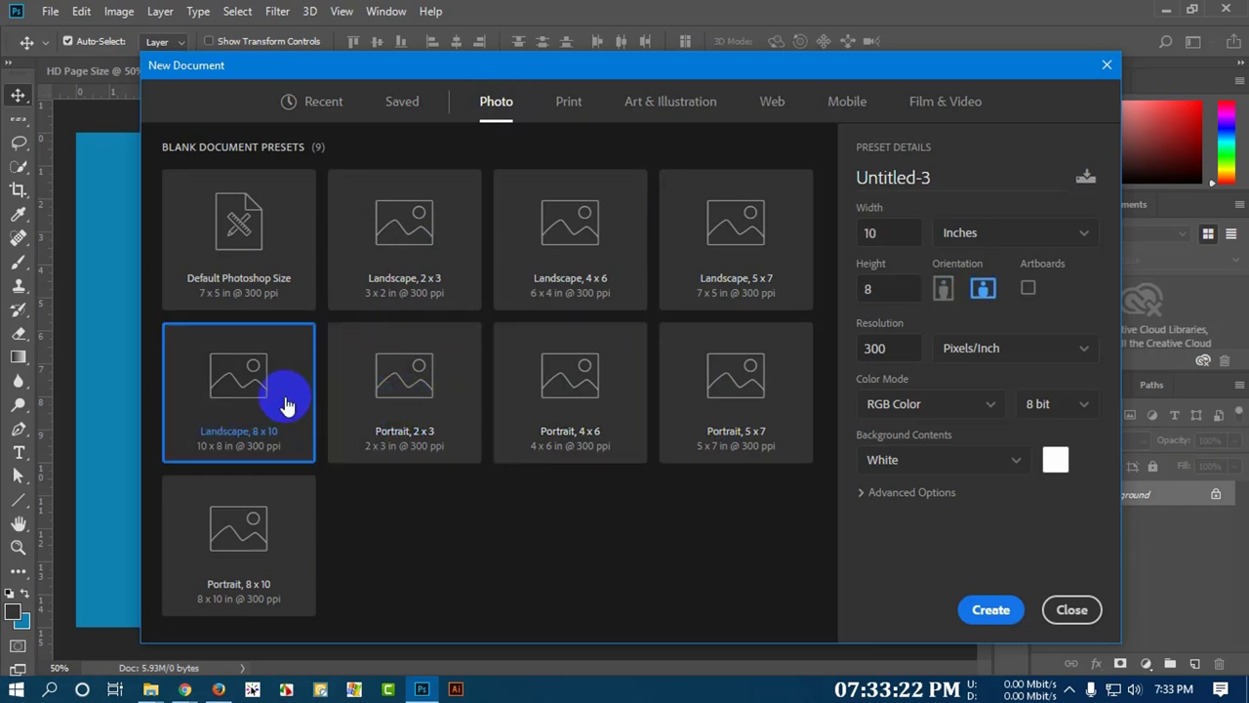
click(578, 108)
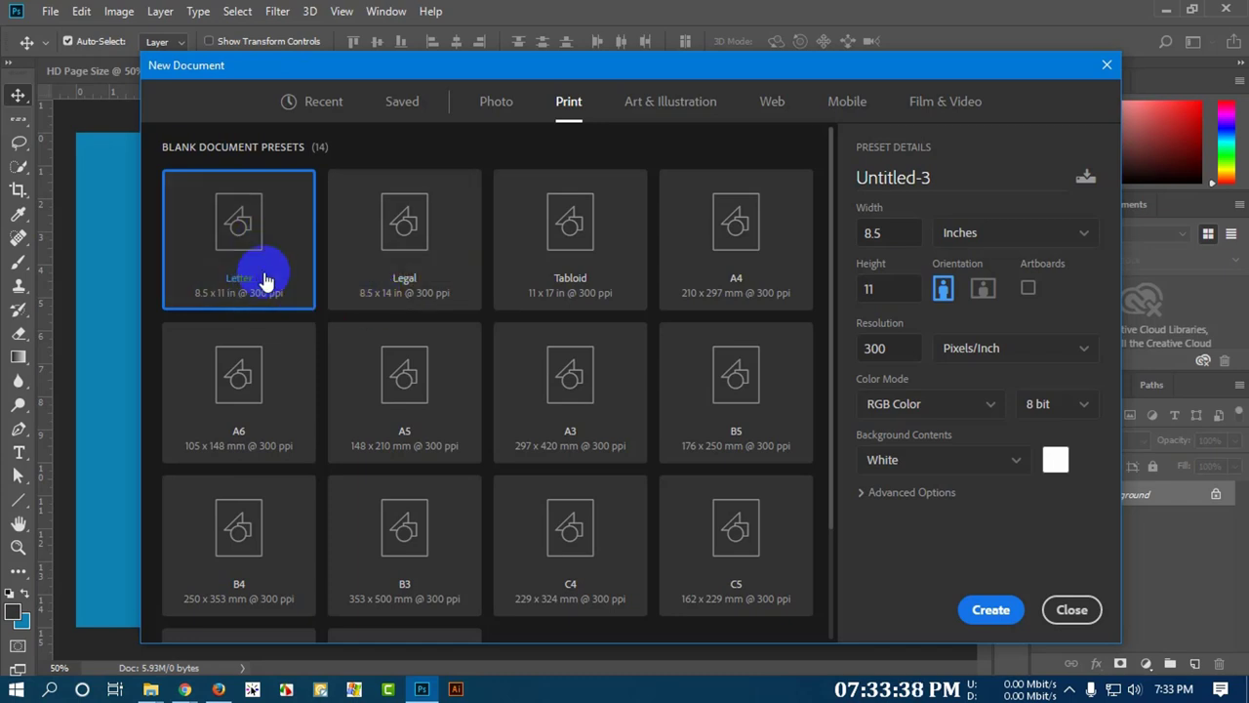
- Try the Legal 8.5 x 14 in, A4 and A6 sizes, then show Art & Illustration's 1000 px preset
click(430, 296)
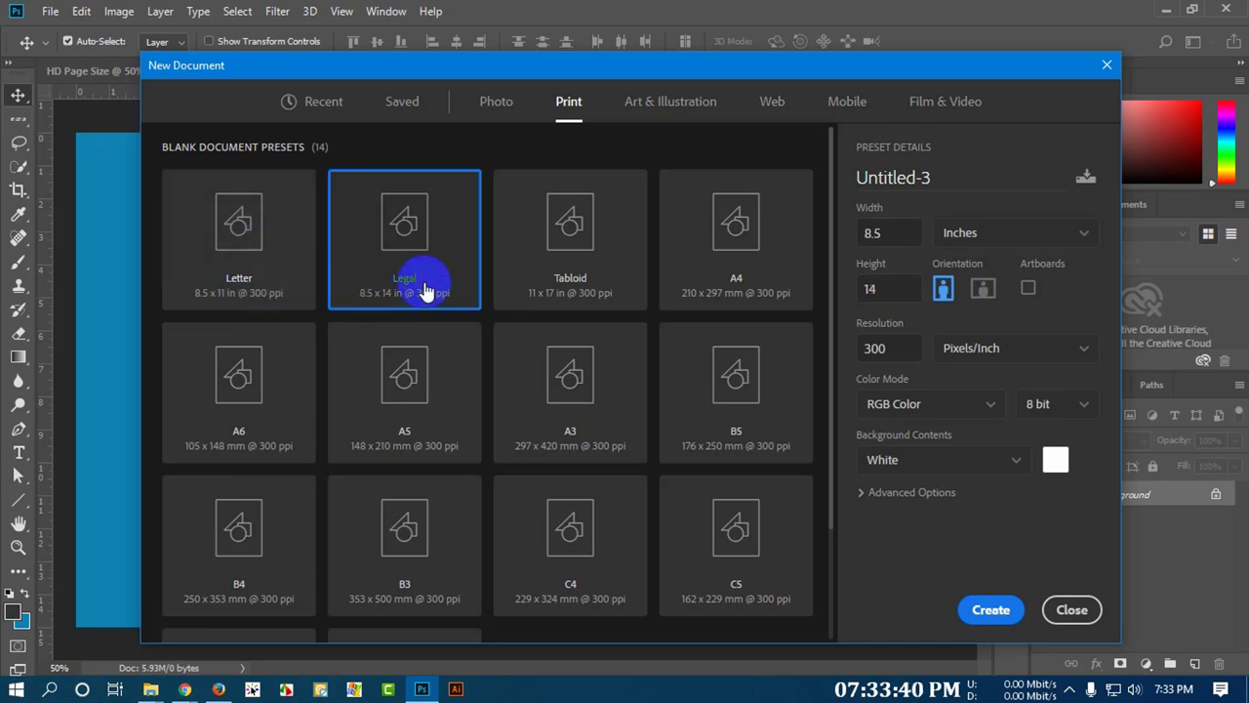
click(731, 279)
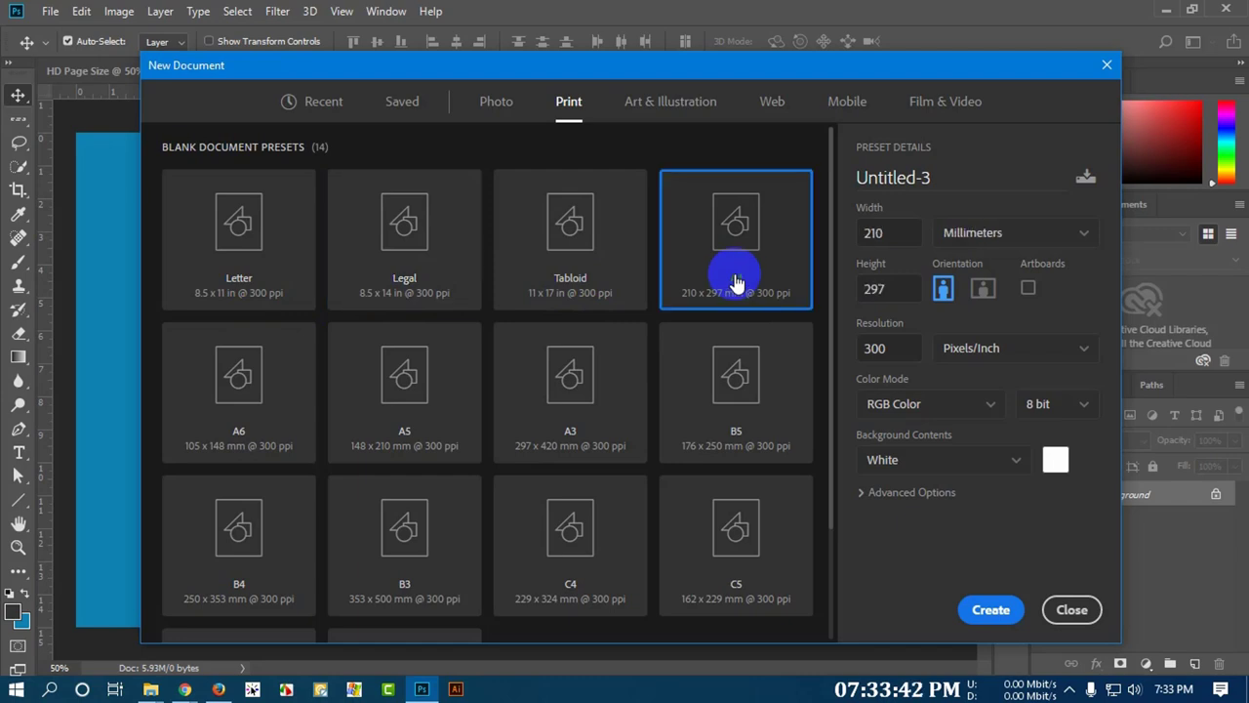
click(288, 420)
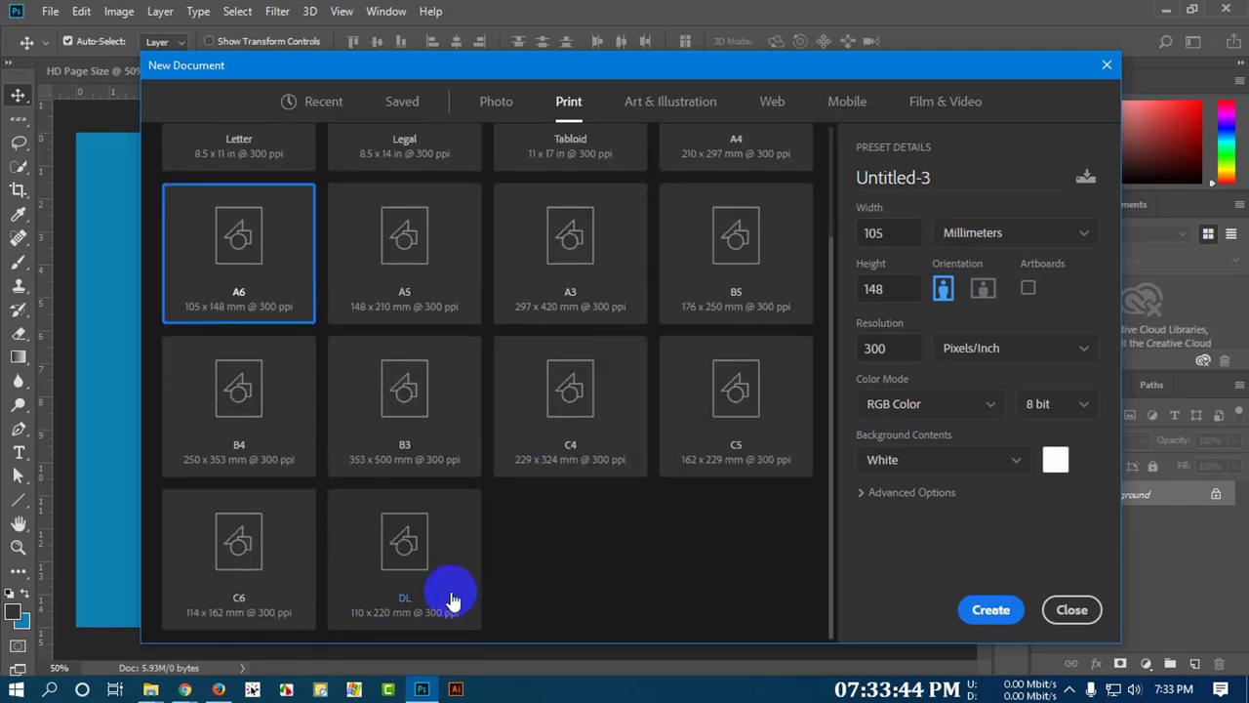
scroll(524, 390, up, 2)
scroll(660, 307, down, 3)
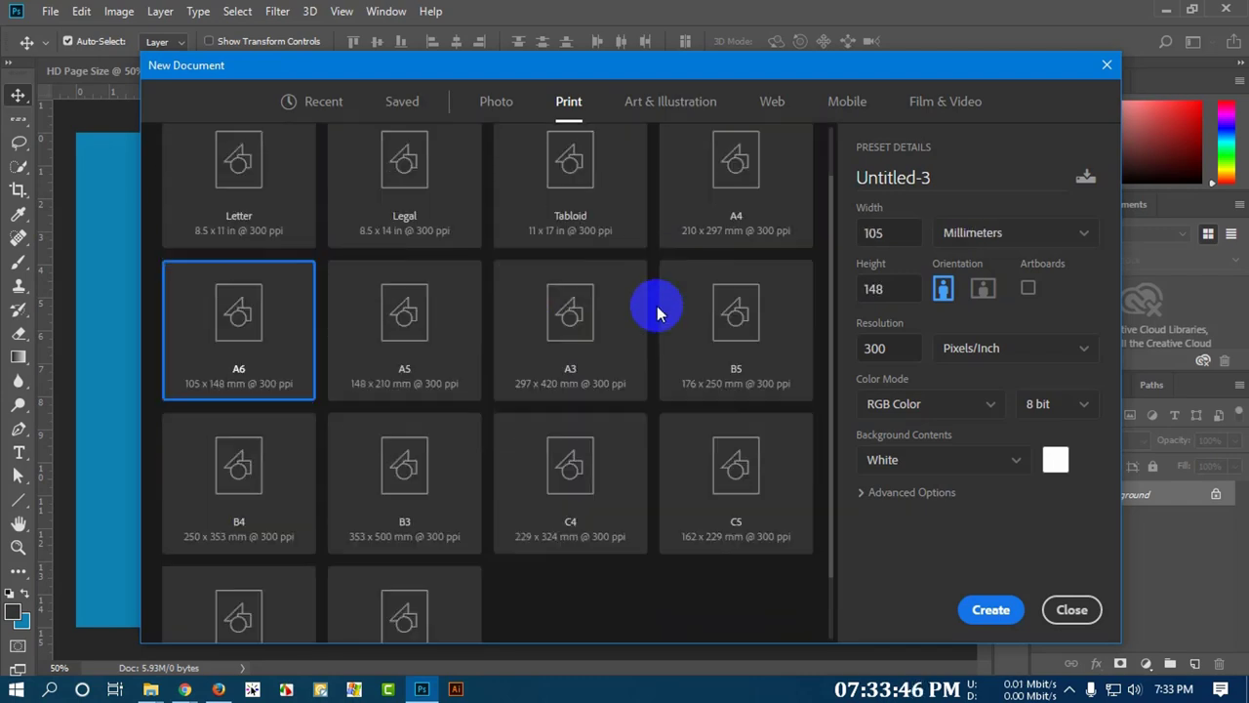
scroll(572, 418, up, 3)
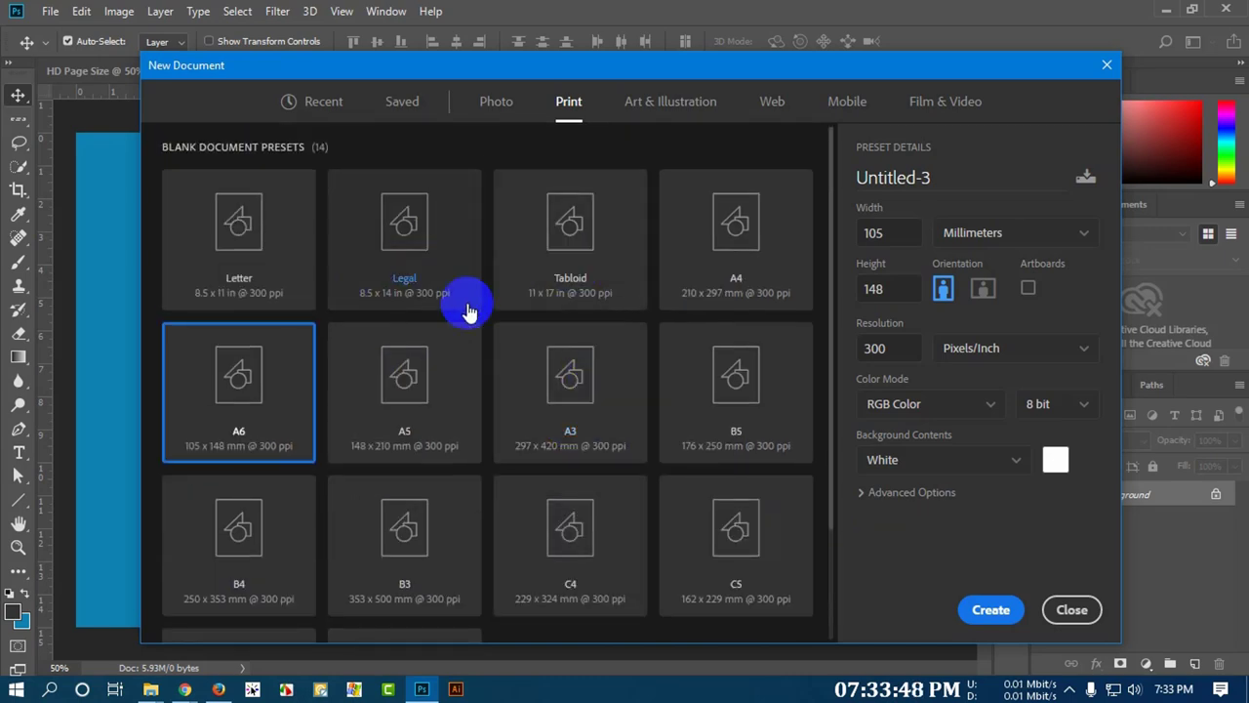
click(669, 112)
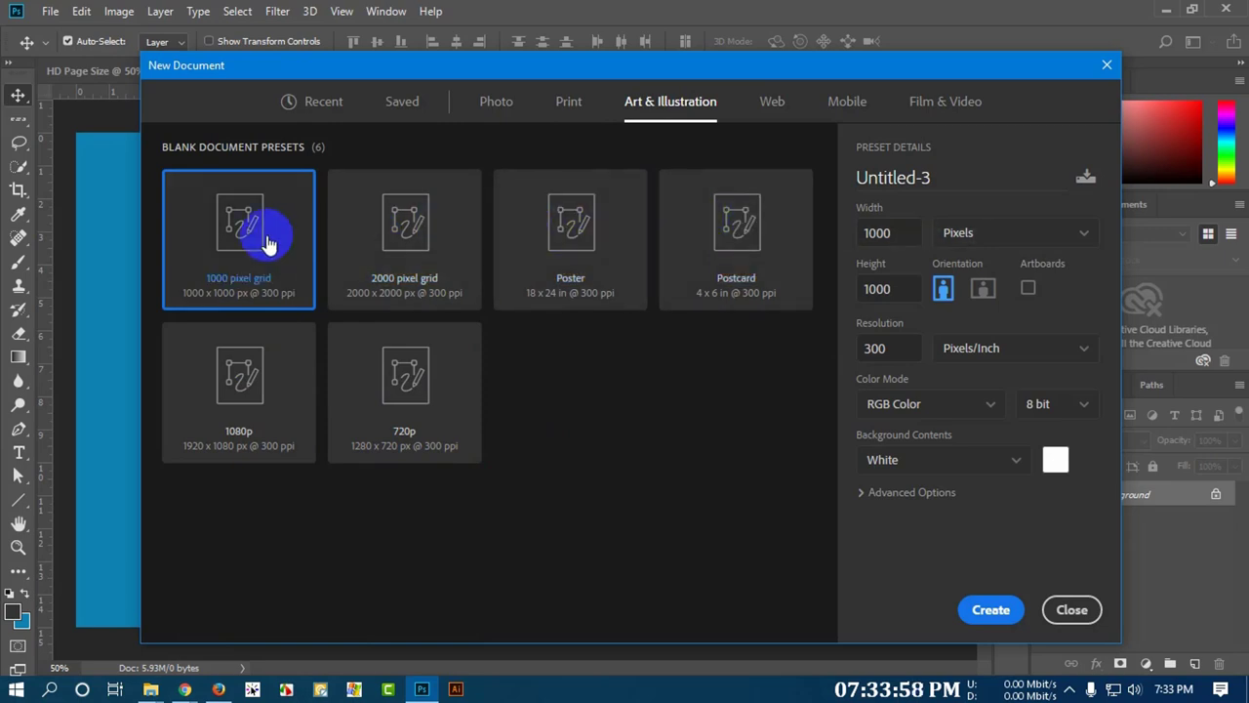
- Browse the Web and Mobile presets, then view Film & Video's HDTV 1080p 1920 x 1080 preset
click(773, 107)
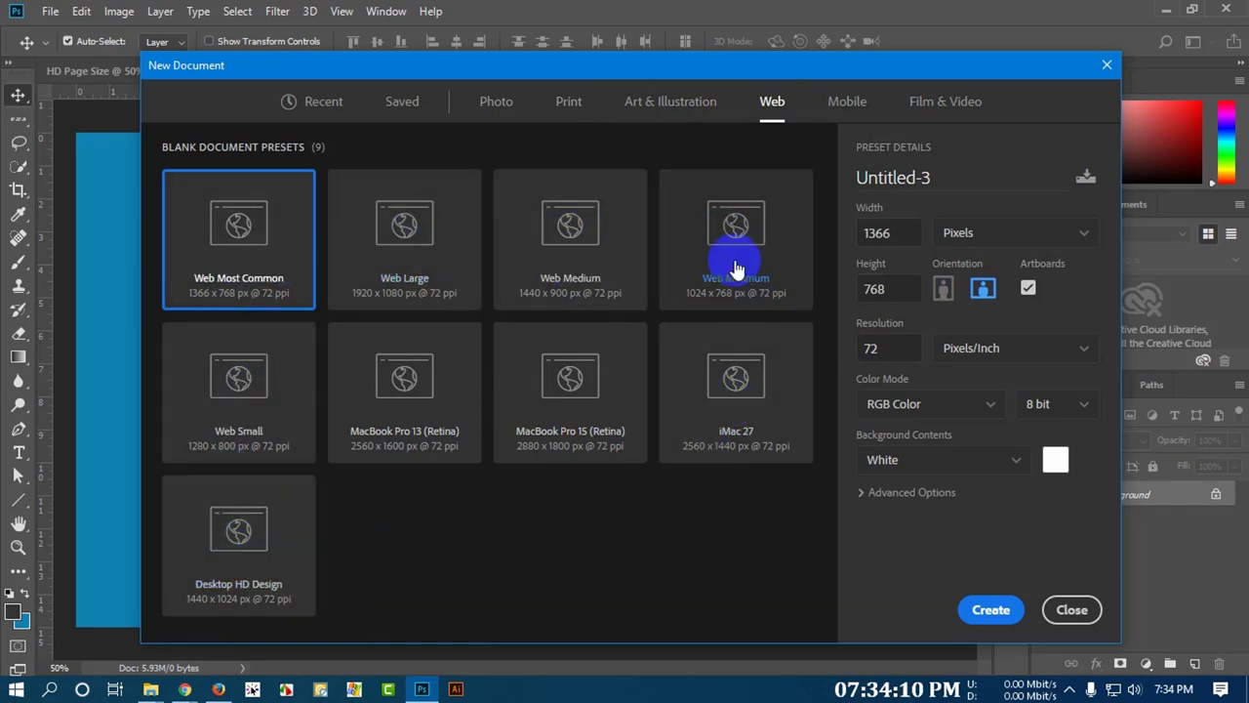
click(845, 102)
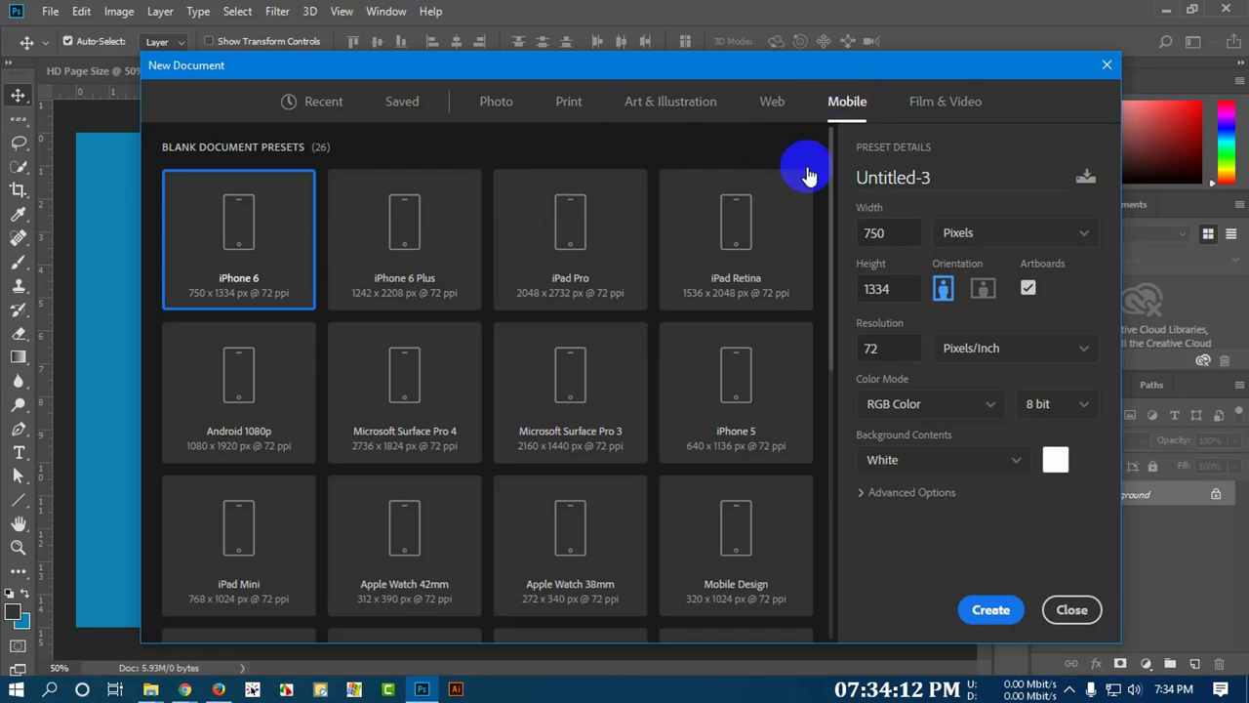
scroll(448, 410, down, 3)
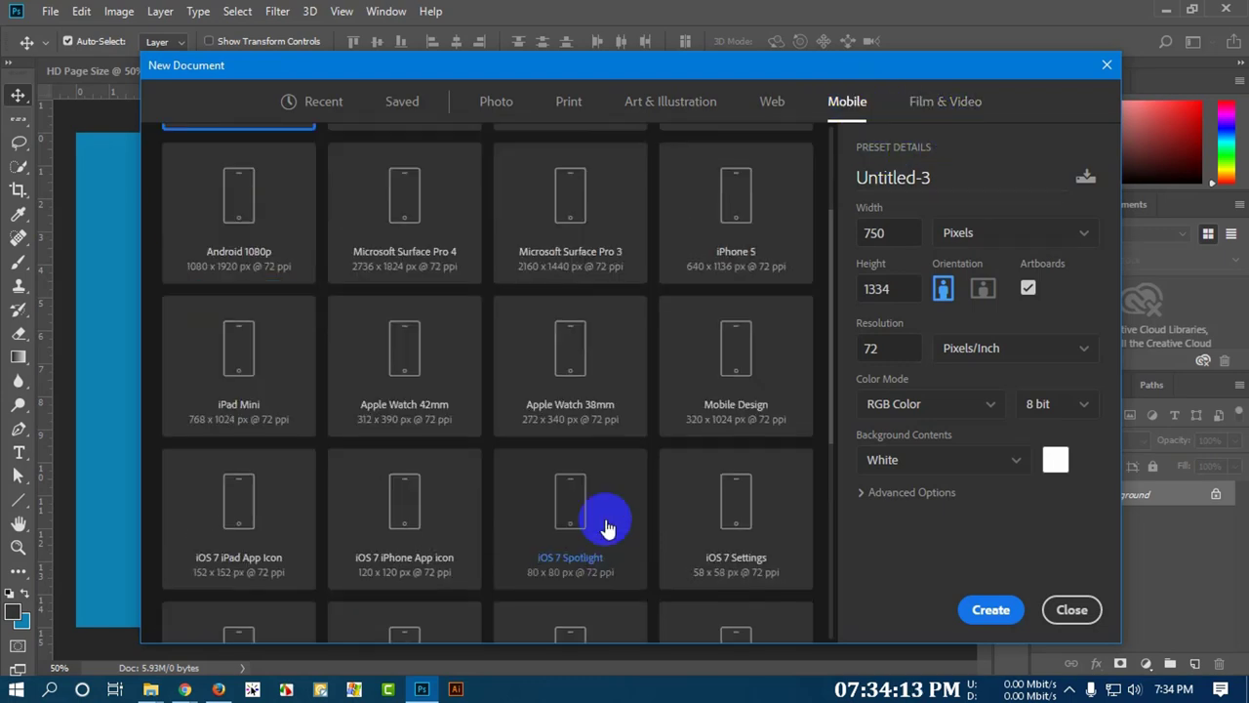
click(944, 102)
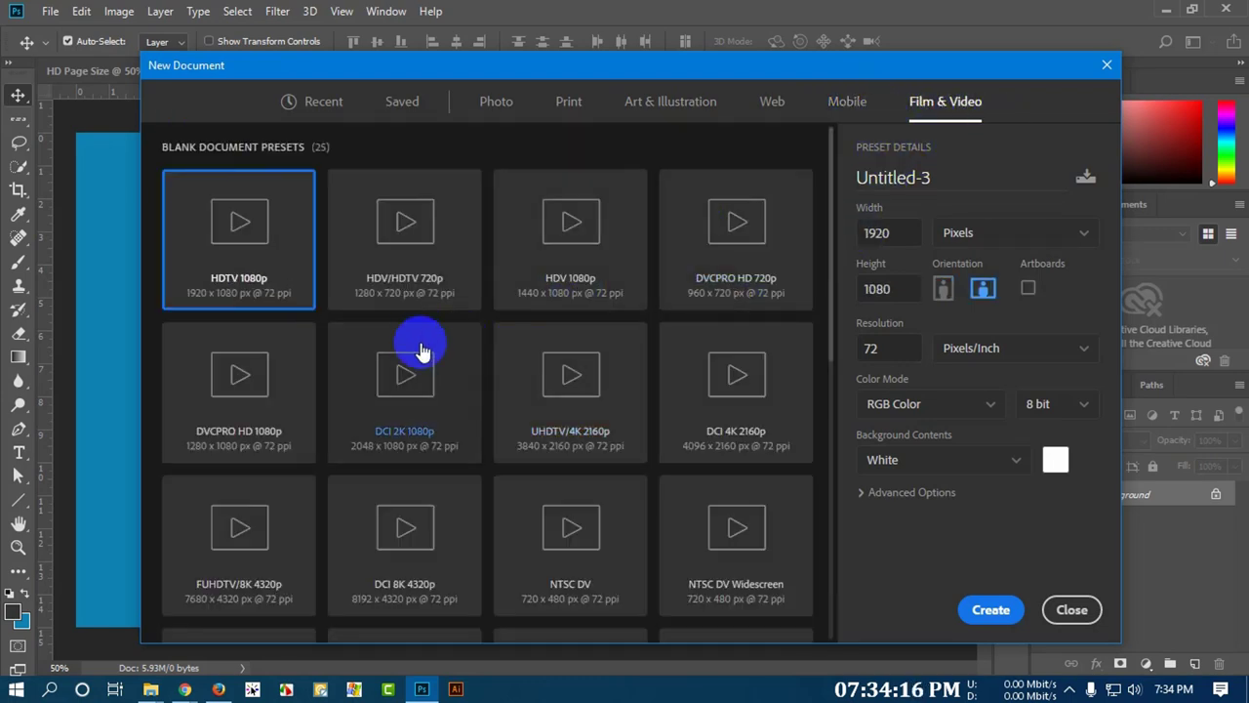
scroll(340, 413, down, 3)
scroll(322, 451, up, 3)
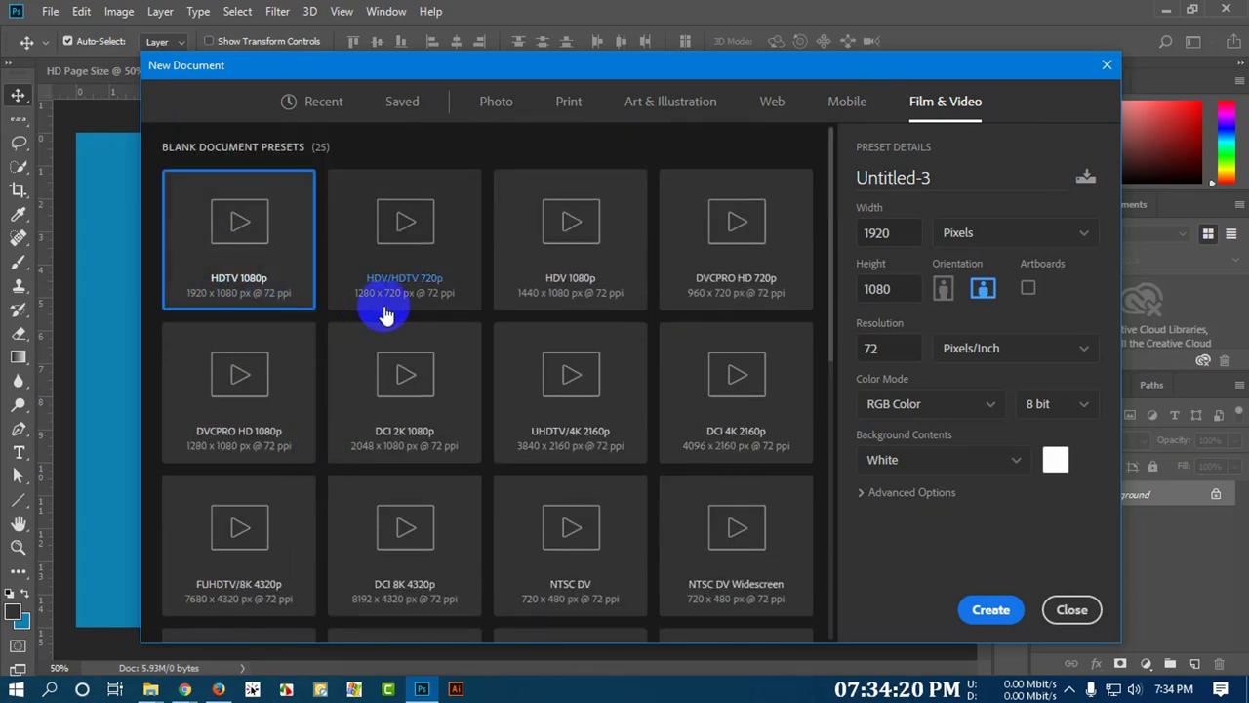
scroll(635, 340, down, 6)
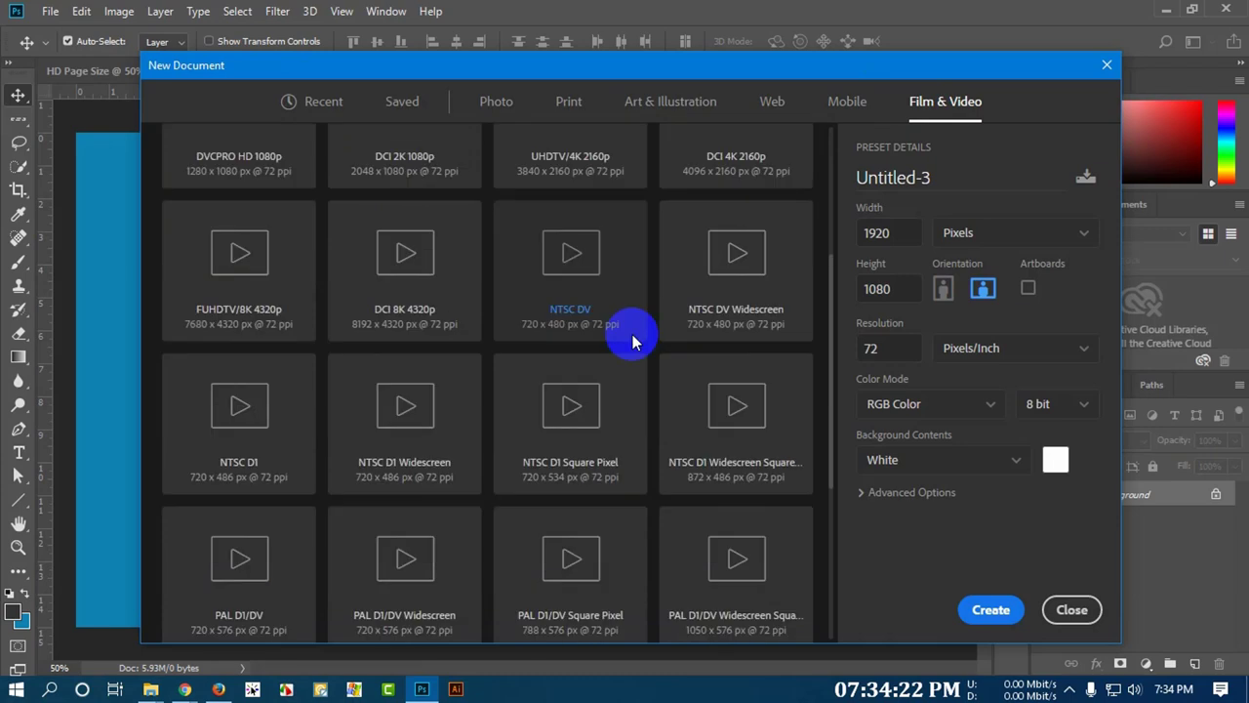
scroll(377, 382, up, 6)
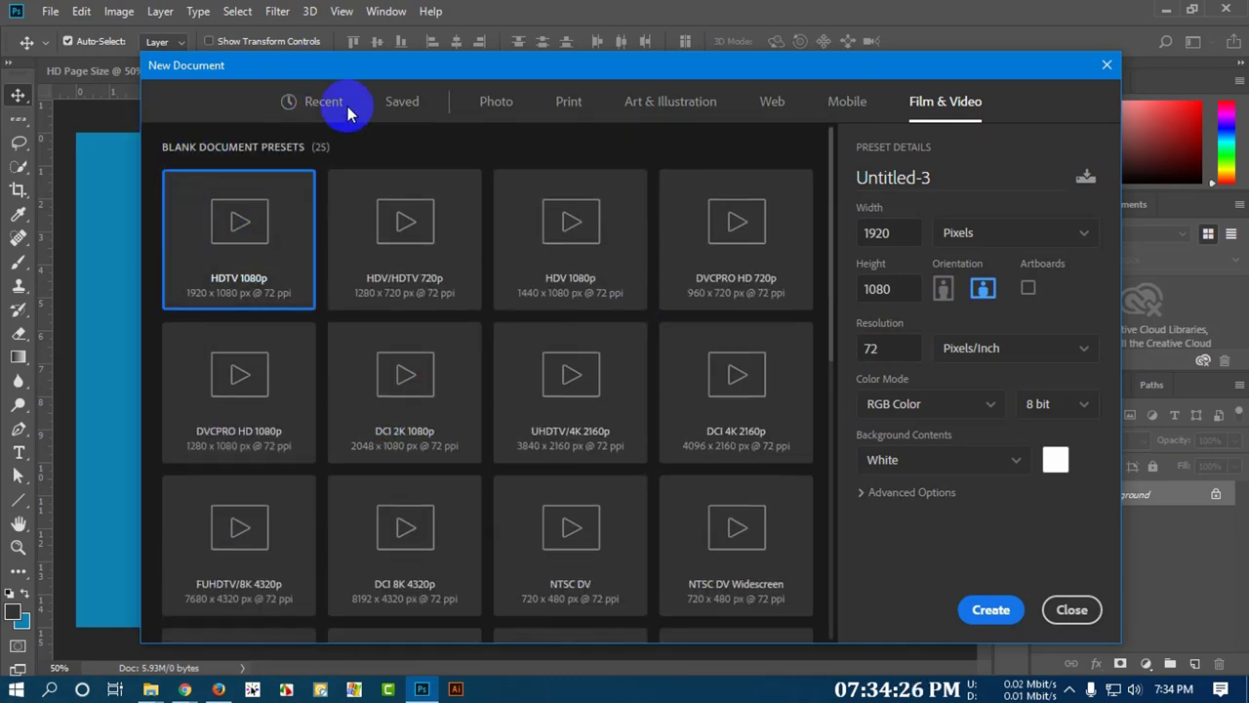
- Create a 1920 x 1080 Untitled-3 from the saved HD Page Size preset
click(328, 104)
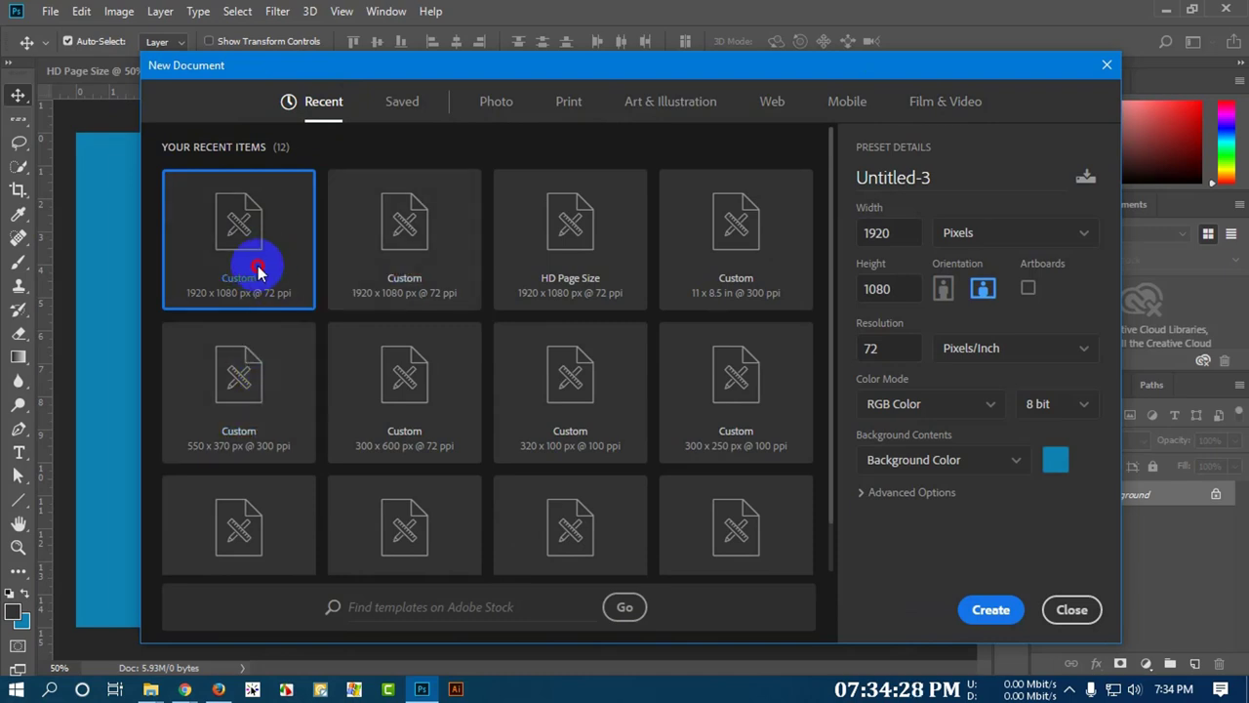
click(414, 102)
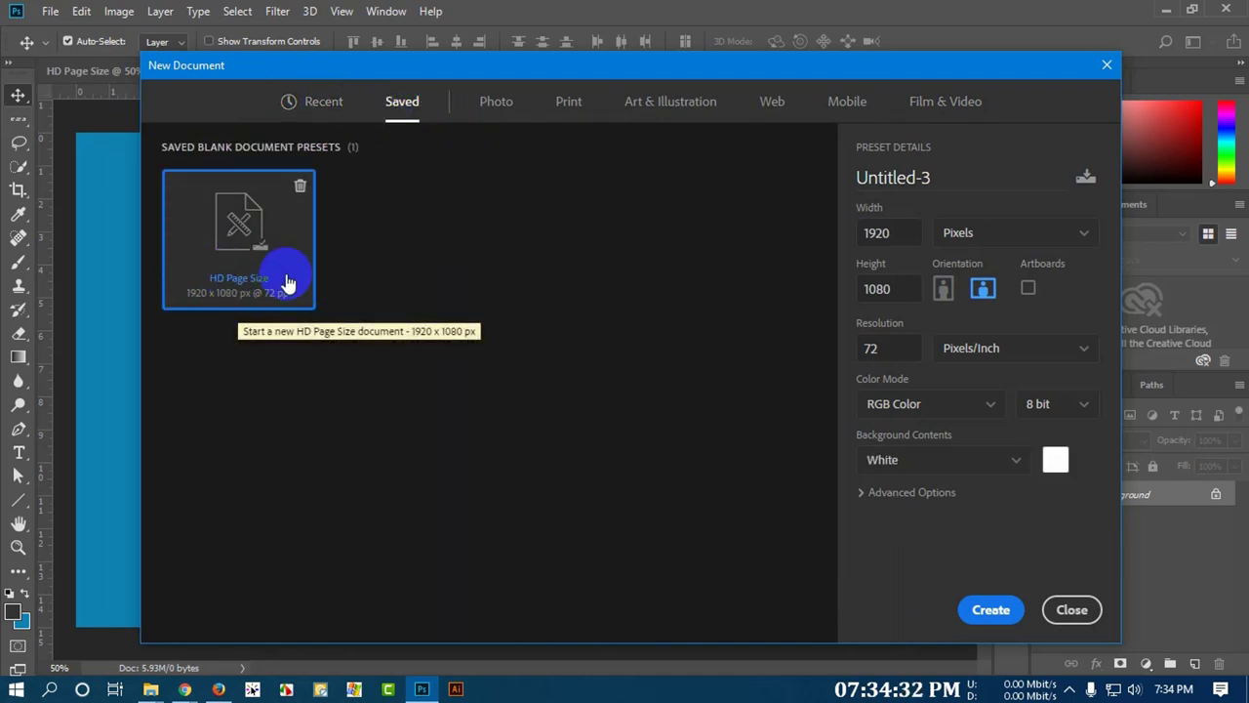
click(991, 610)
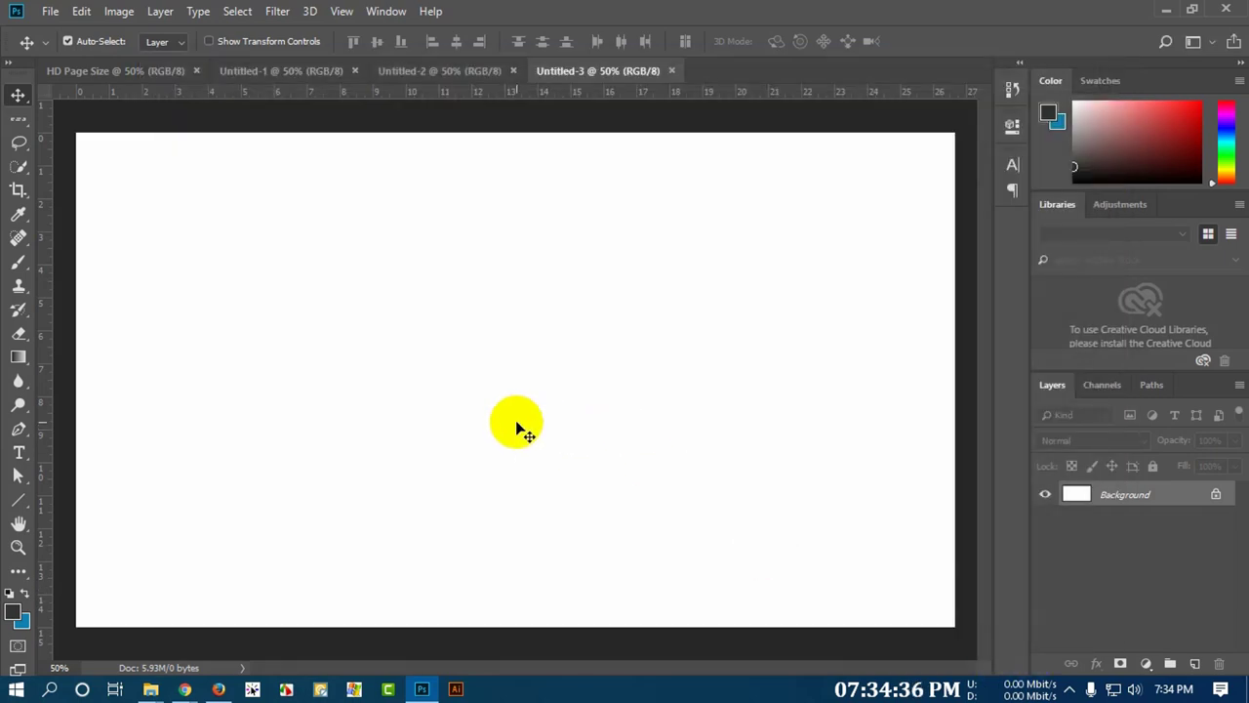
- Check the Move and Artboard tool choices, then return to the HD Page Size document
scroll(555, 422, down, 2)
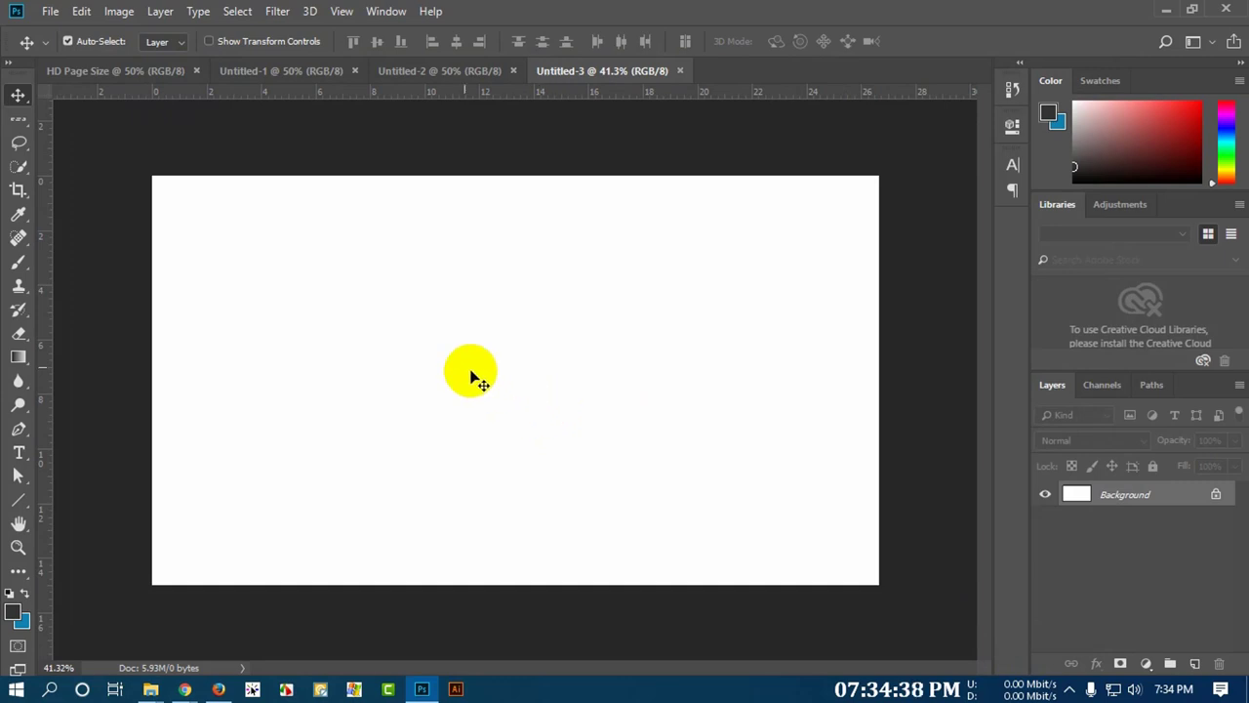
scroll(342, 267, up, 1)
scroll(342, 268, down, 1)
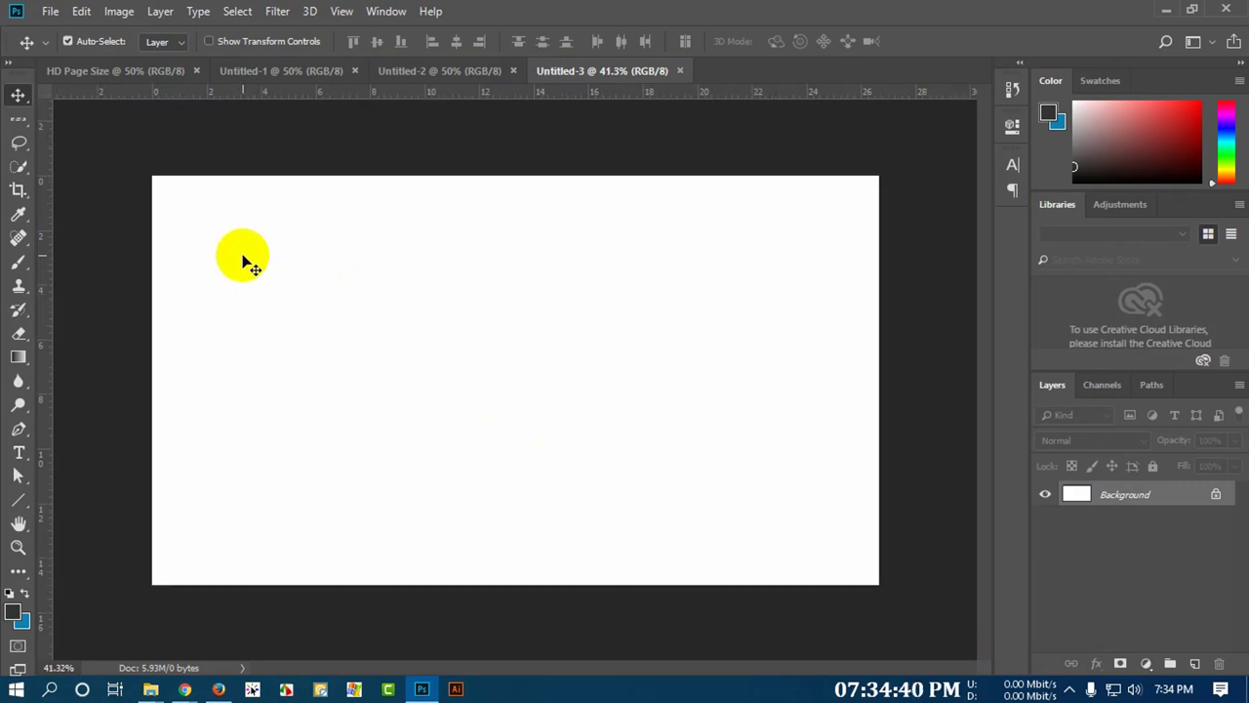
right_click(19, 94)
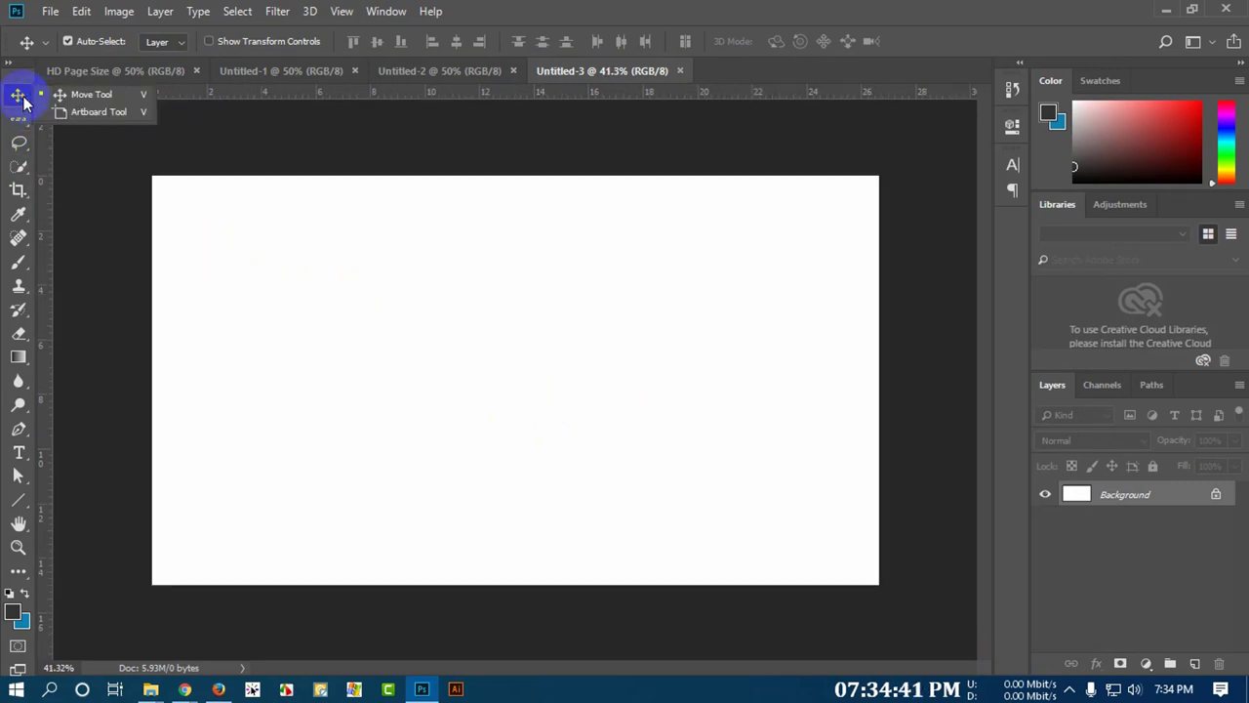
click(68, 76)
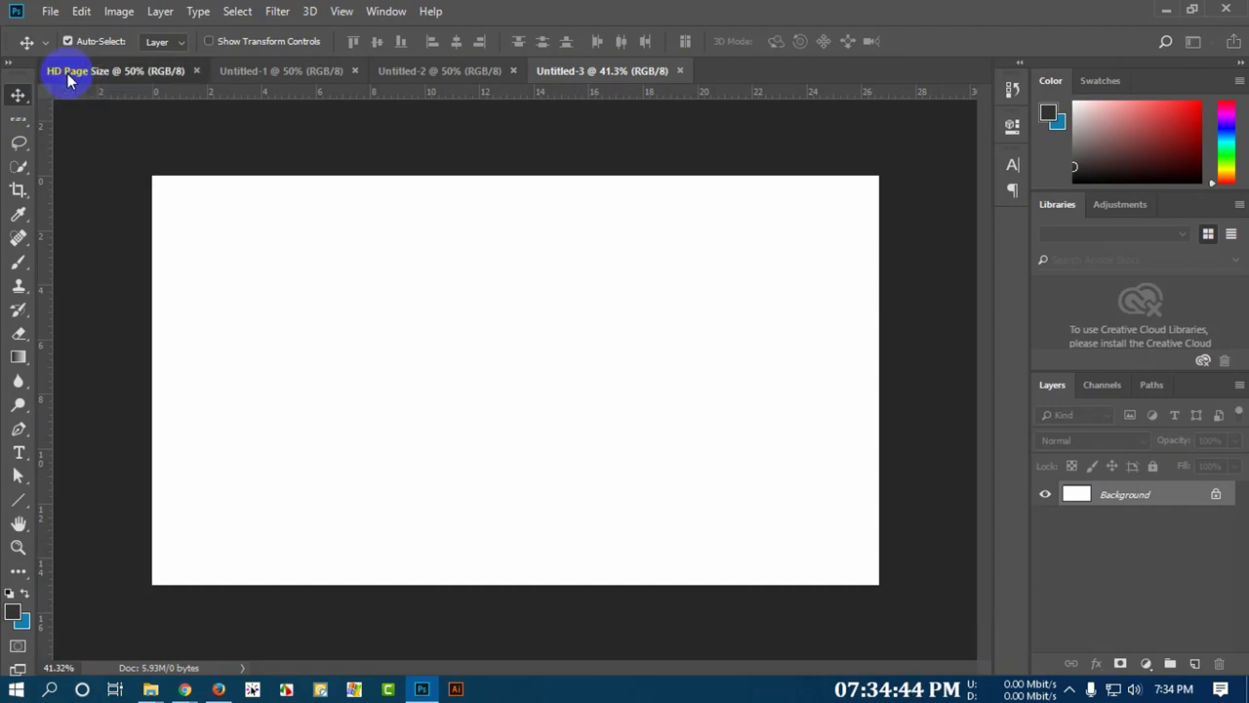
click(68, 76)
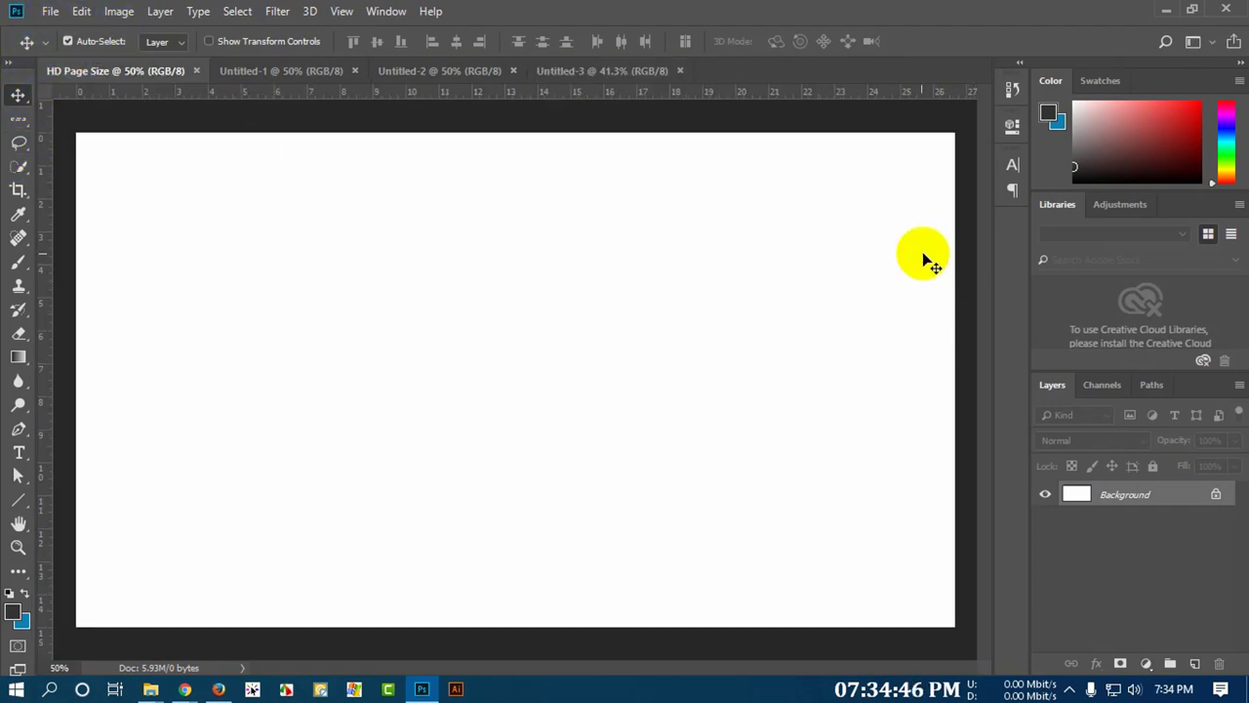
scroll(541, 326, down, 2)
scroll(557, 226, up, 1)
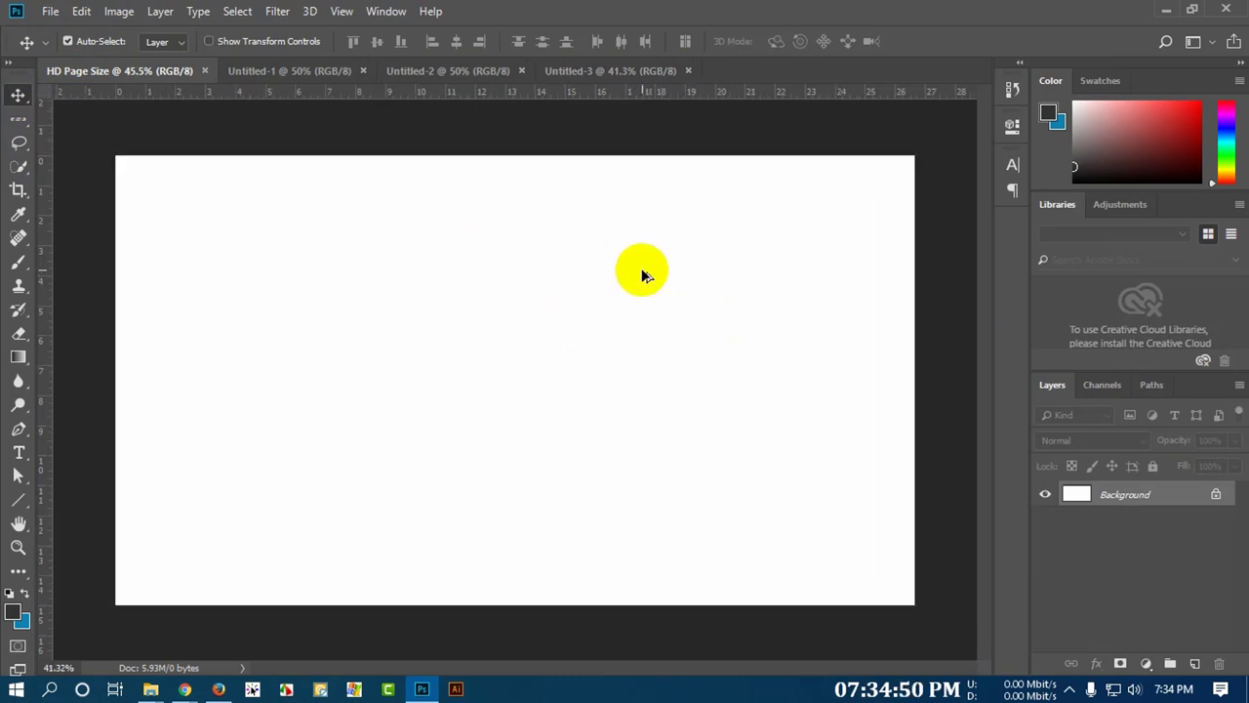
scroll(660, 270, down, 1)
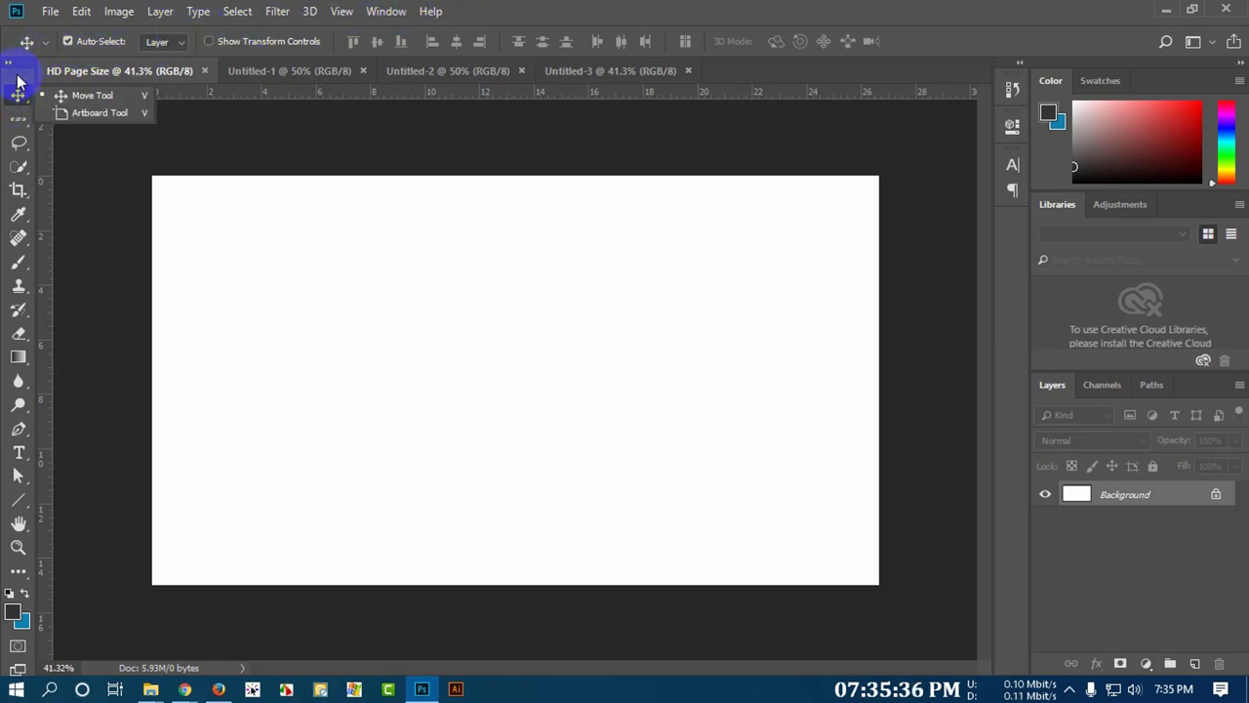
- Float the Tools panel over the canvas, nudge it around, keeping the Move tool active
drag(14, 78, 154, 125)
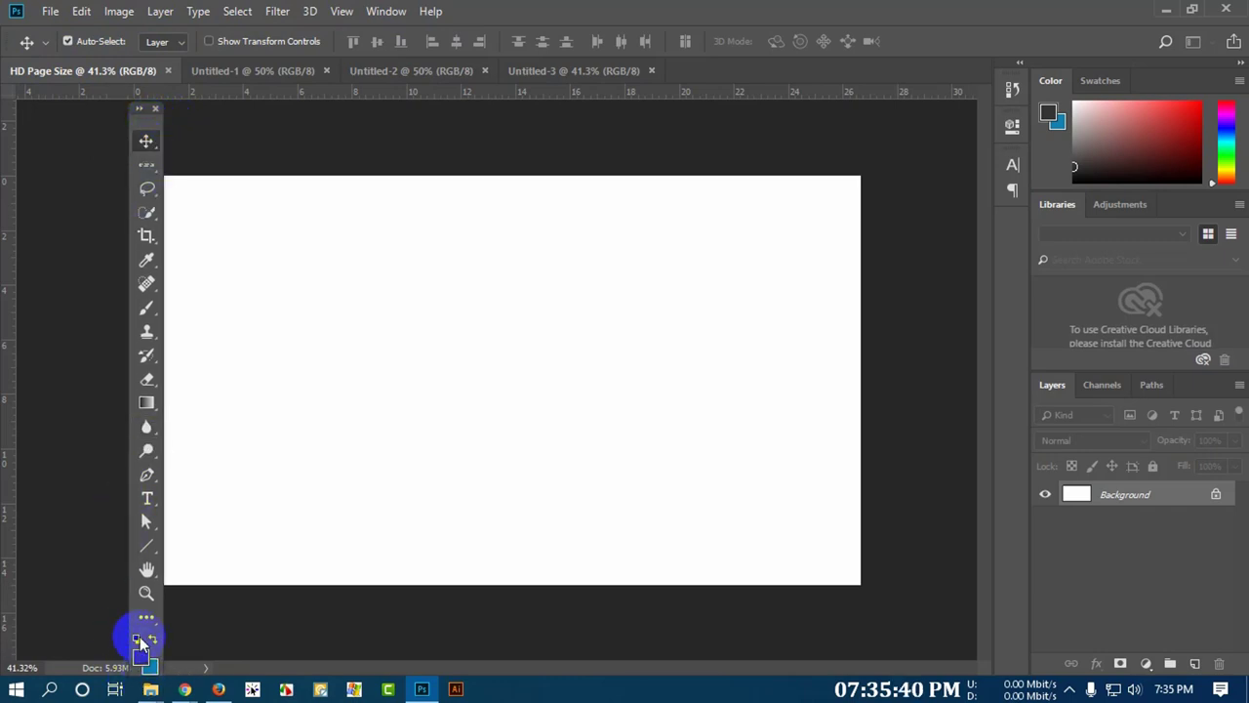
click(159, 148)
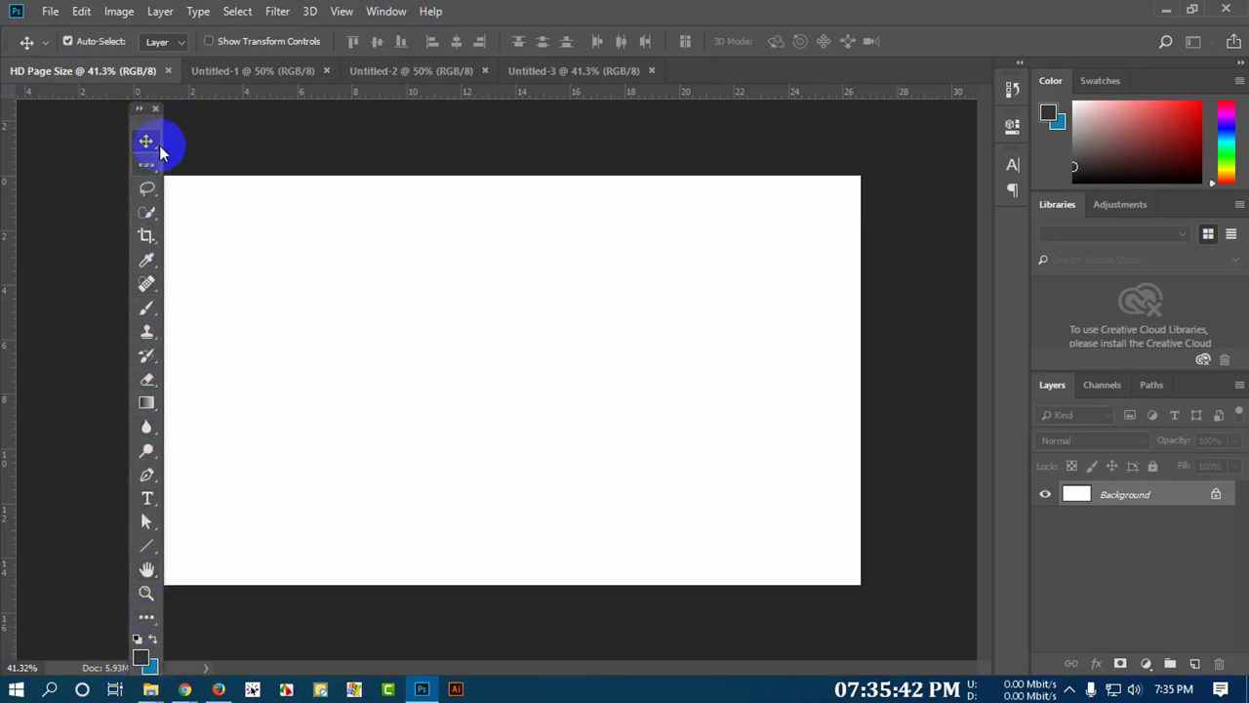
drag(147, 127, 191, 123)
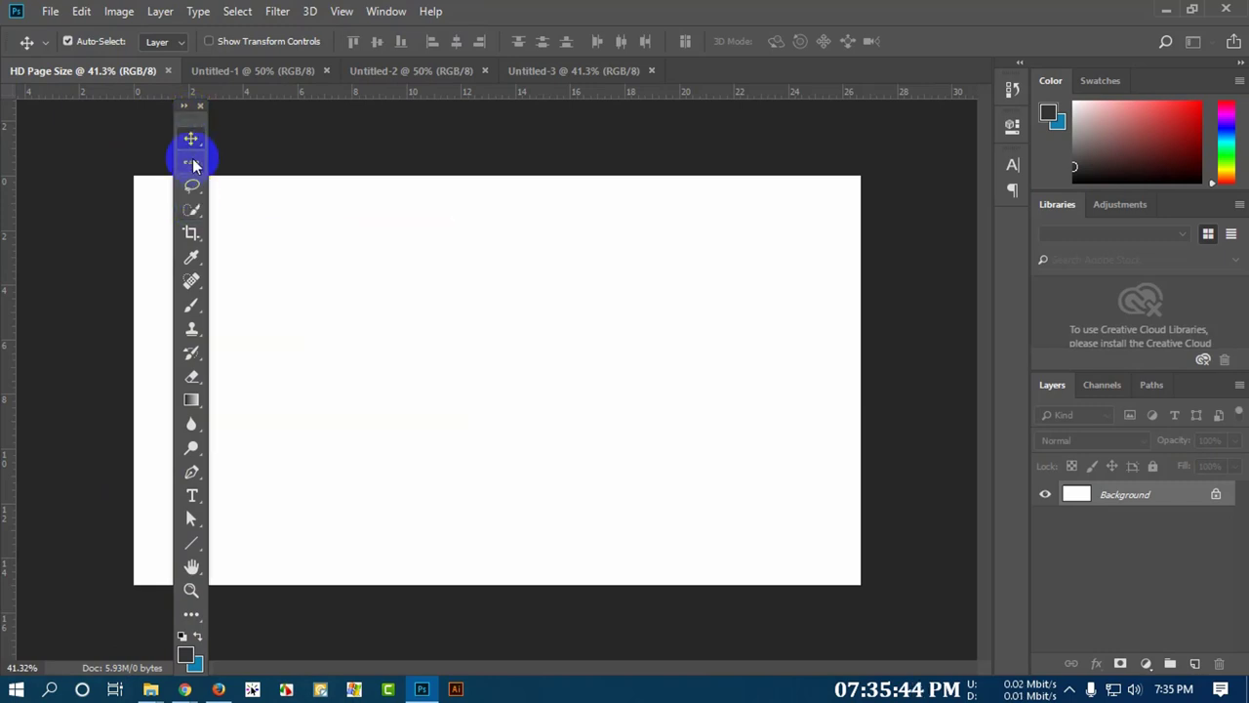
click(190, 139)
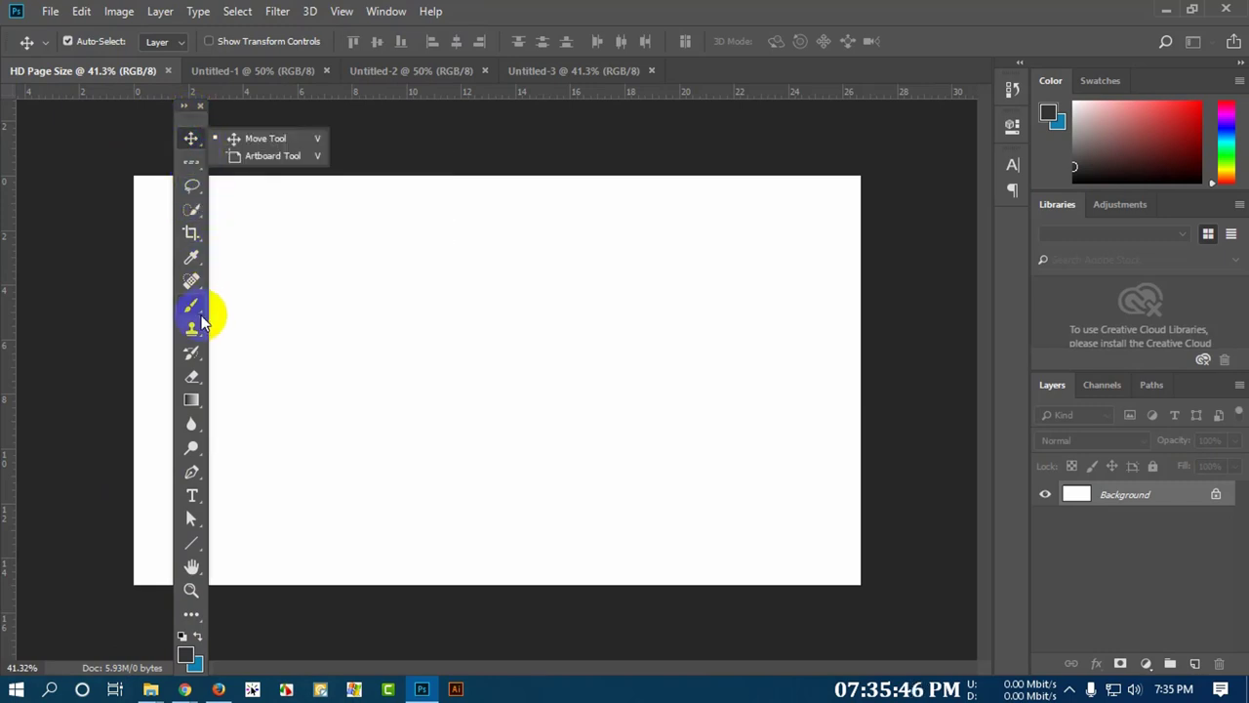
click(191, 142)
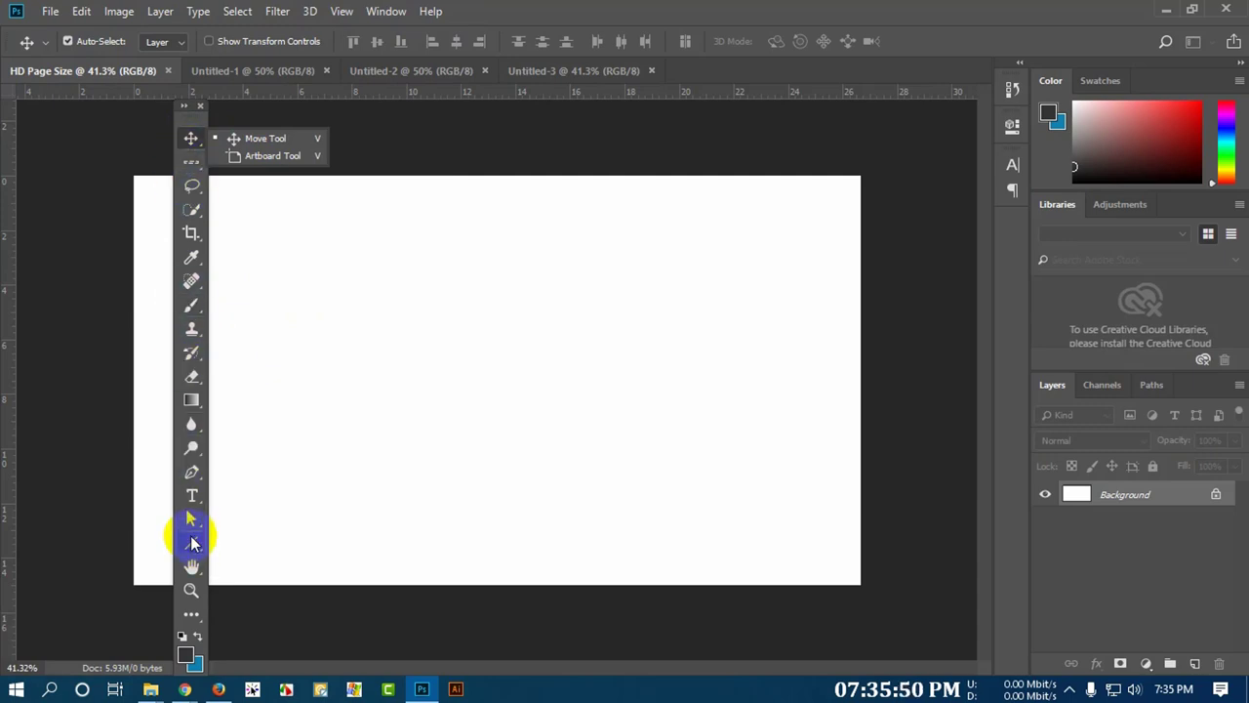
click(195, 118)
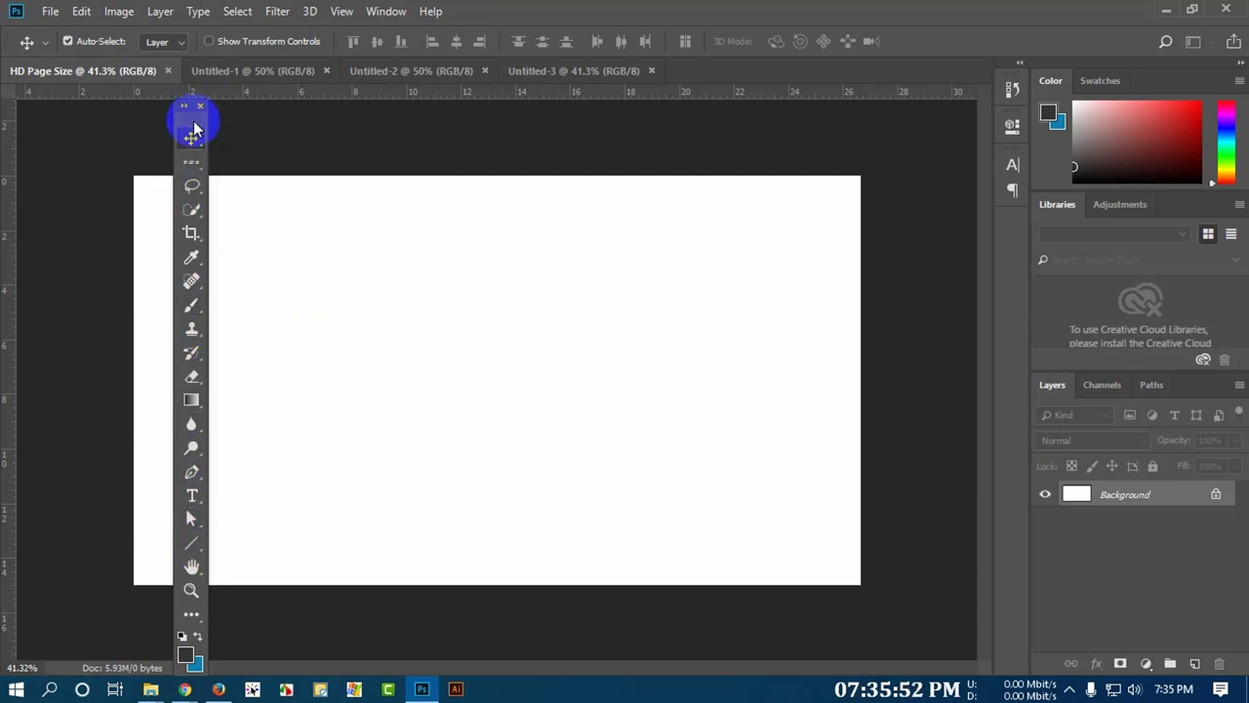
mouse_move(193, 127)
mouse_down()
mouse_move(248, 124)
mouse_move(170, 119)
mouse_move(362, 156)
mouse_move(866, 172)
mouse_move(562, 179)
mouse_move(198, 142)
mouse_up()
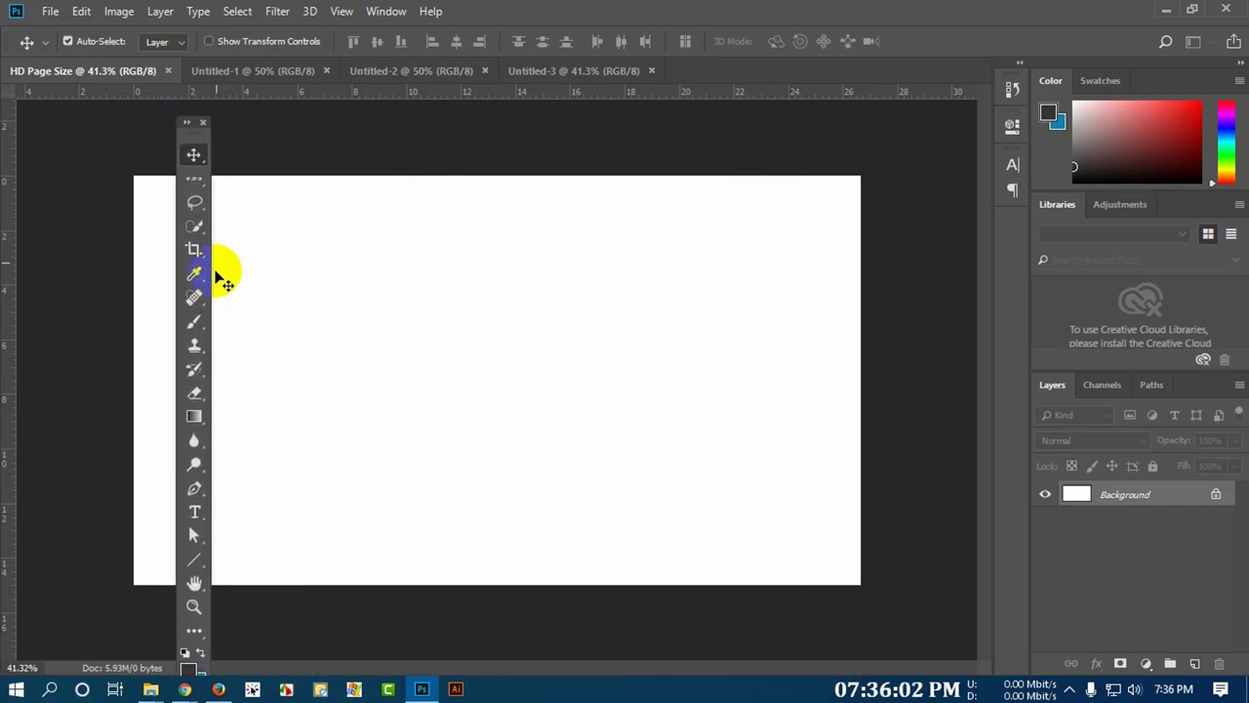
- Toggle the Tools panel to two columns and back to one, then drag it to the left edge
click(187, 125)
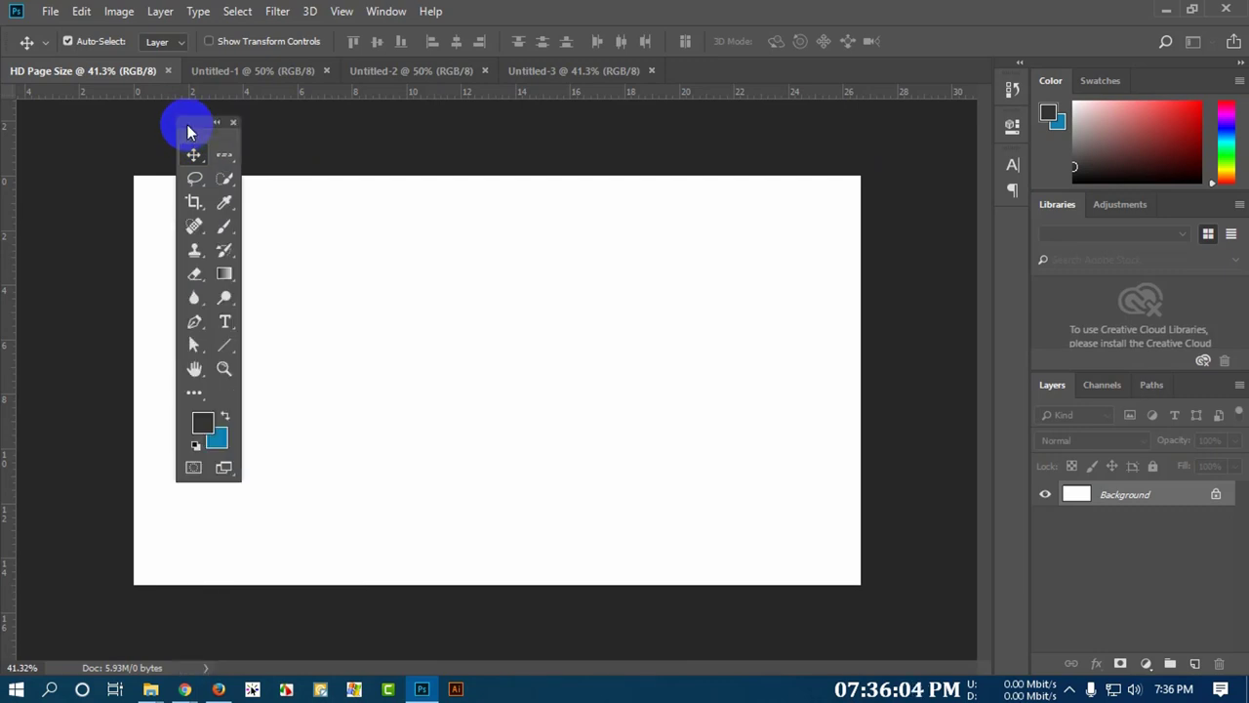
drag(198, 134, 170, 223)
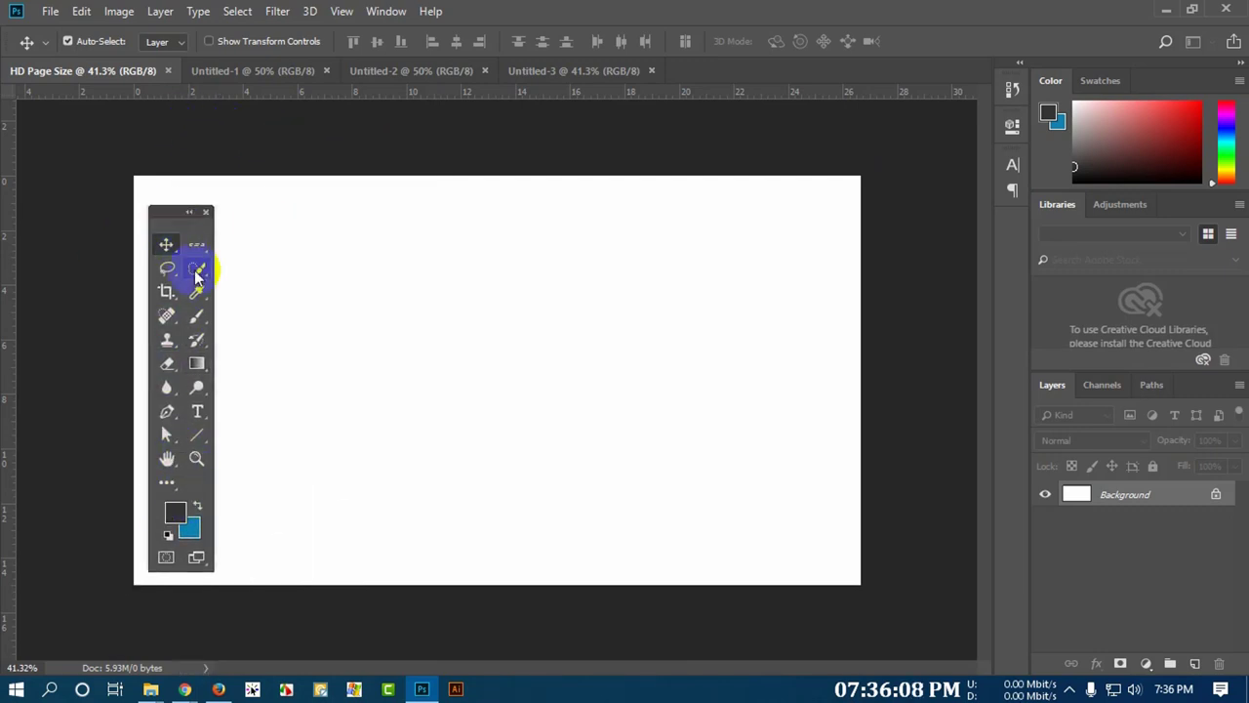
click(192, 217)
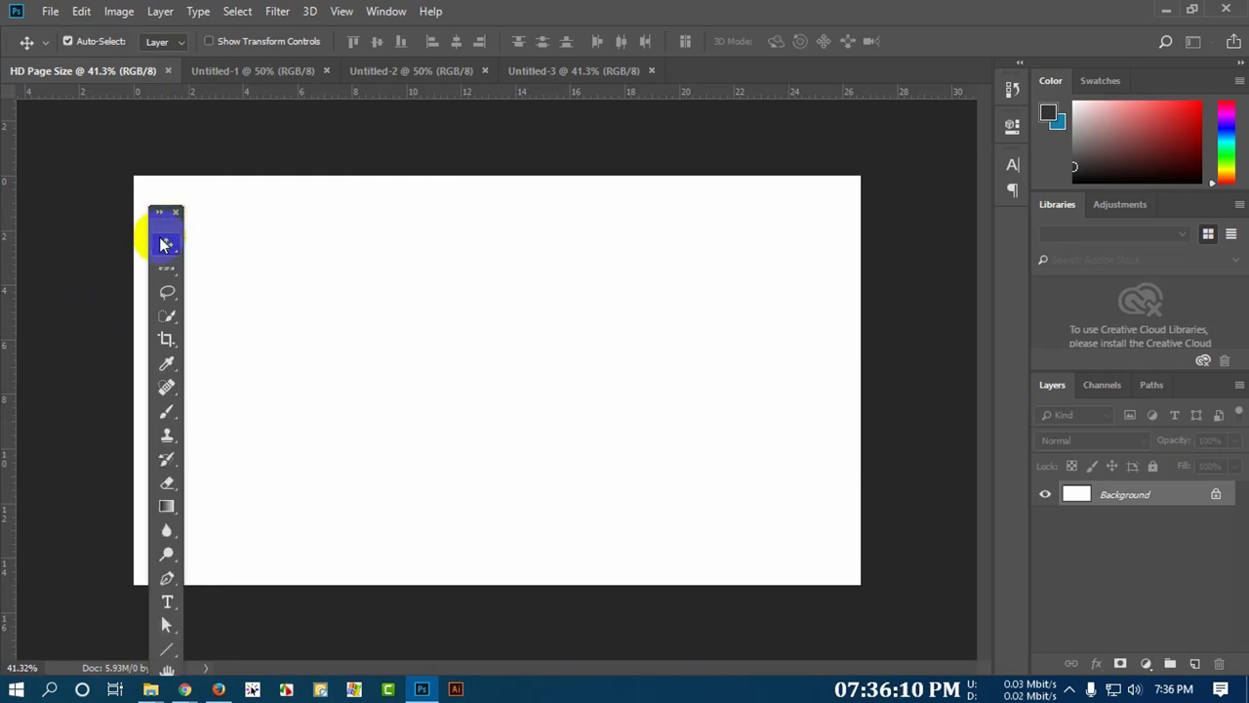
drag(168, 240, 20, 112)
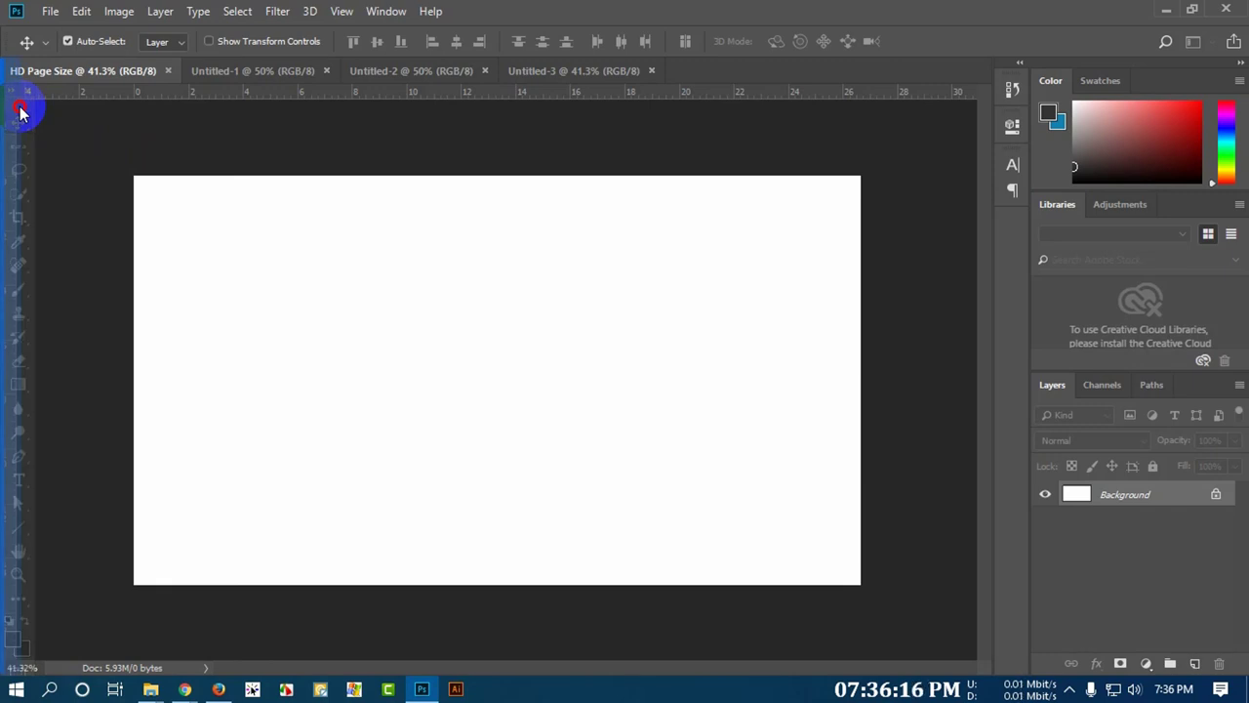
- Dock the Tools panel and view the ruler units without changing them
drag(24, 114, 17, 103)
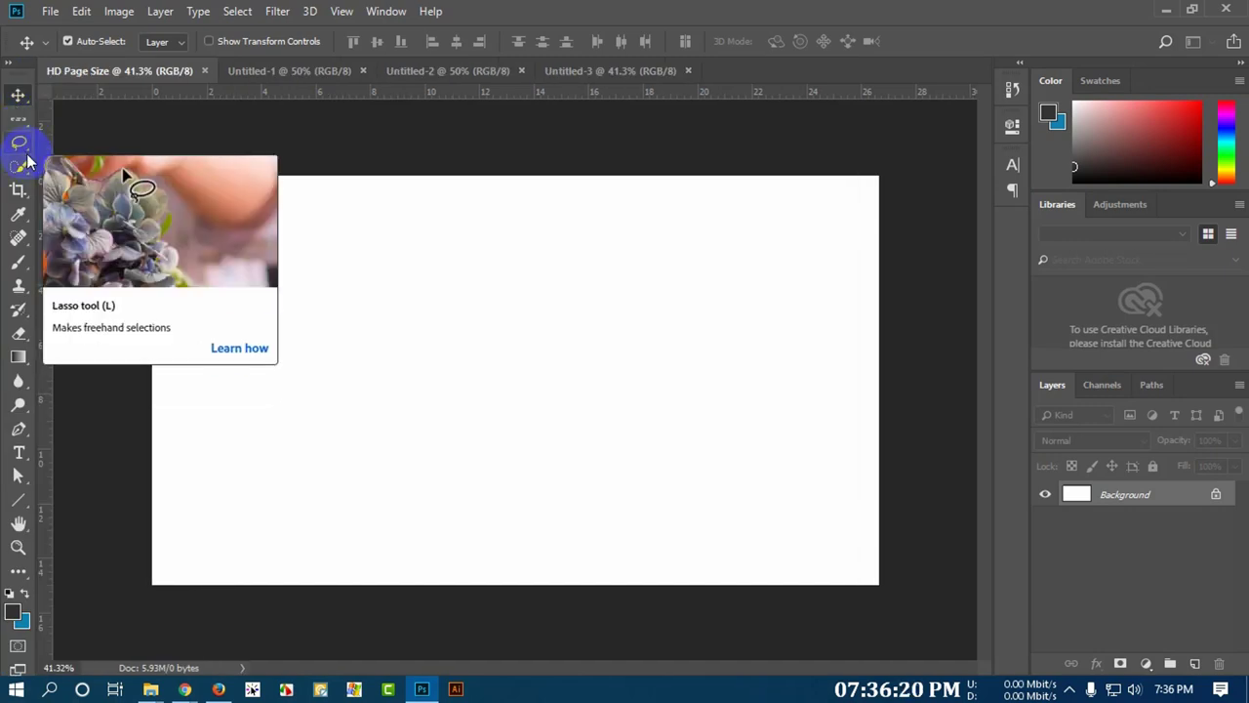
right_click(180, 97)
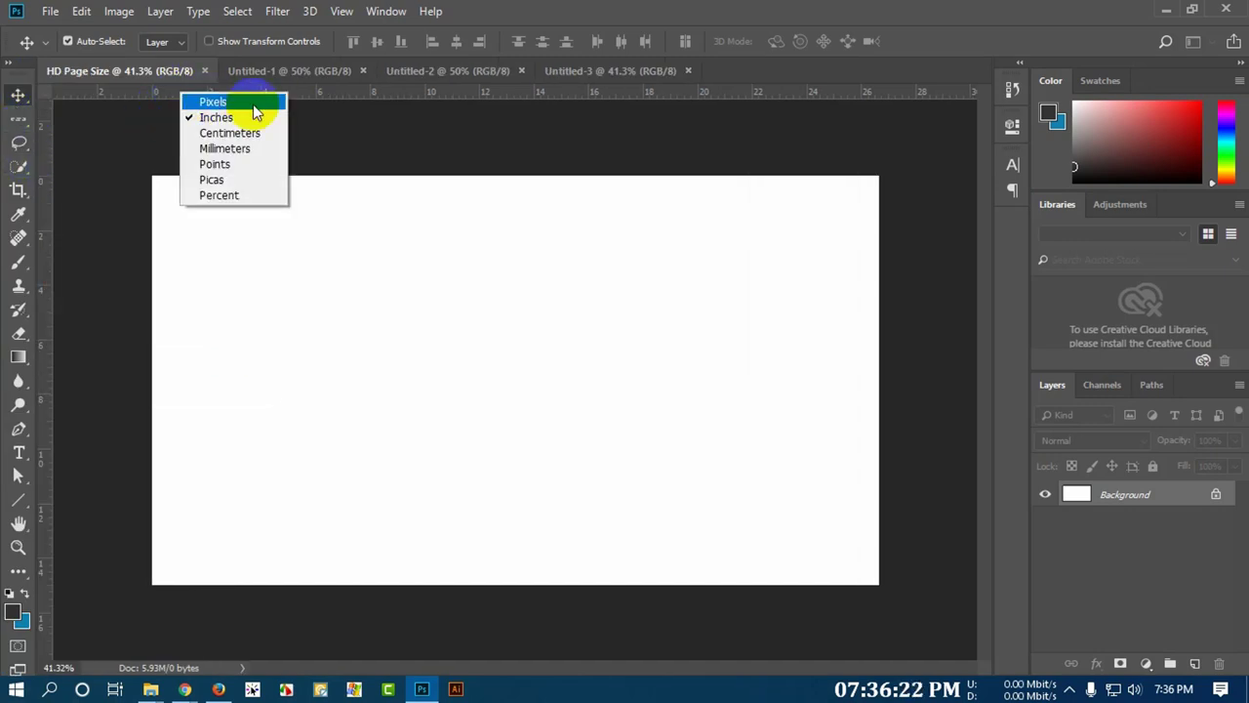
click(343, 102)
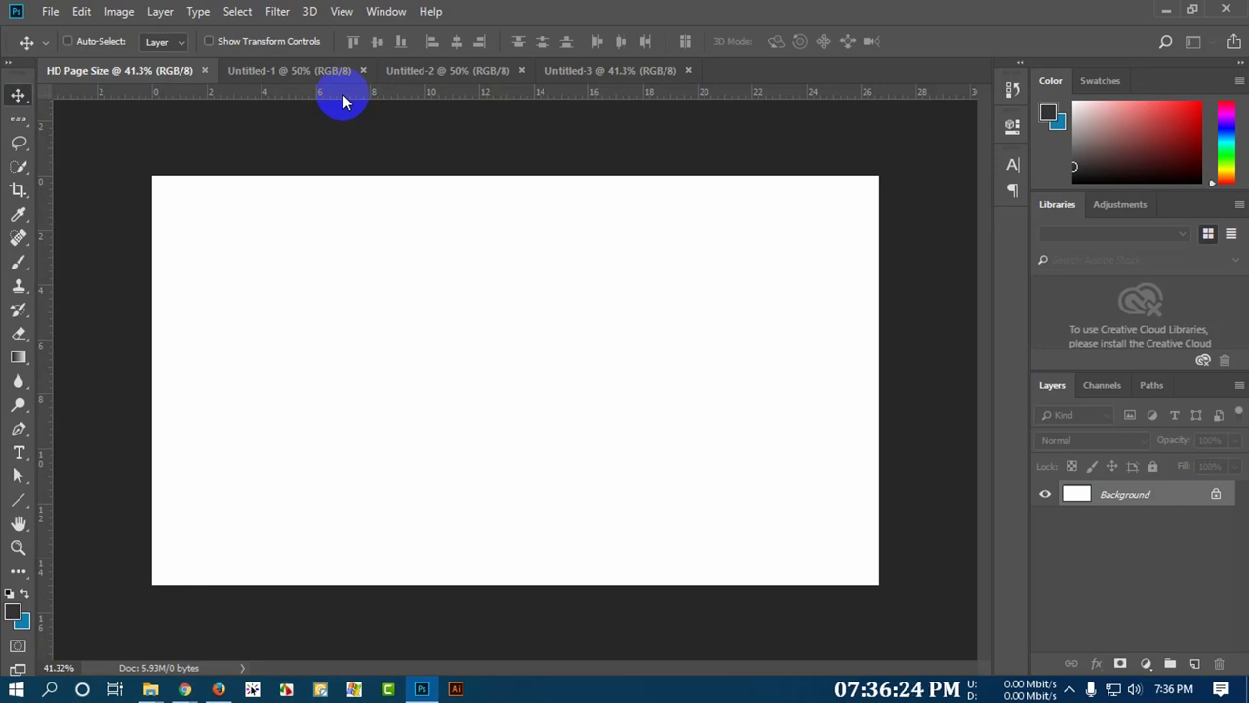
- Toggle the rulers off, on and off again with Ctrl+R
key(ctrl+r)
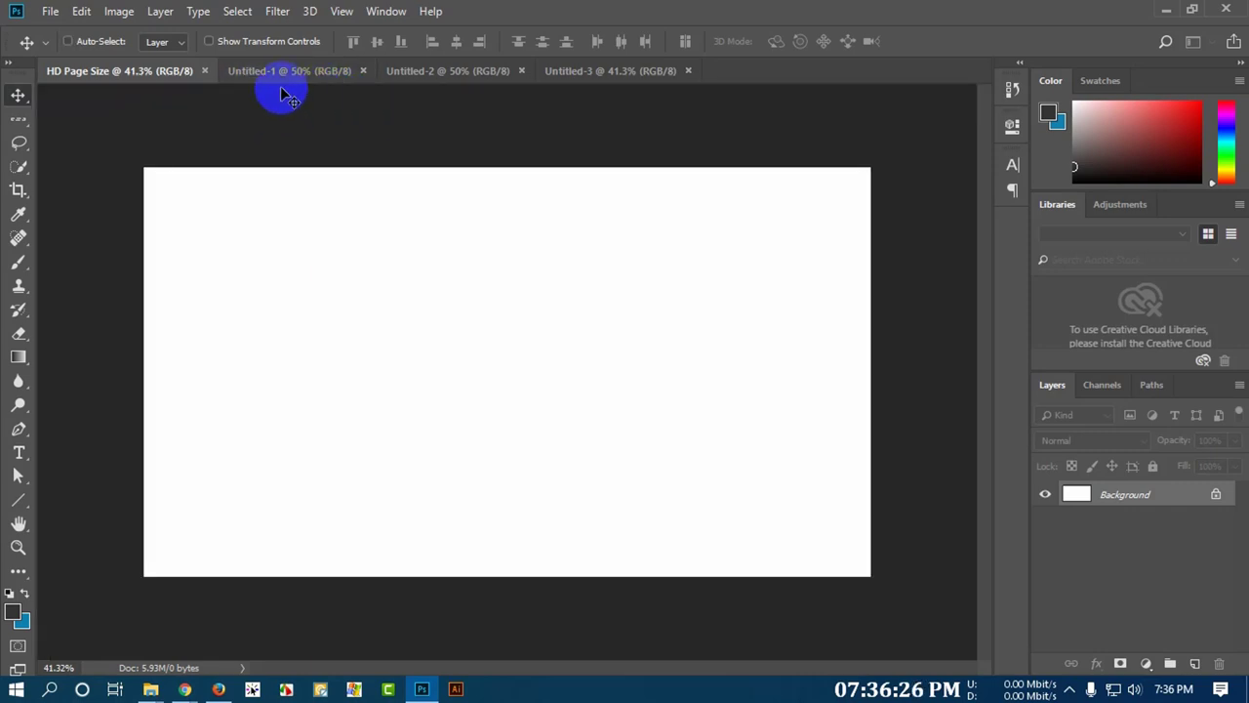
key(ctrl+r)
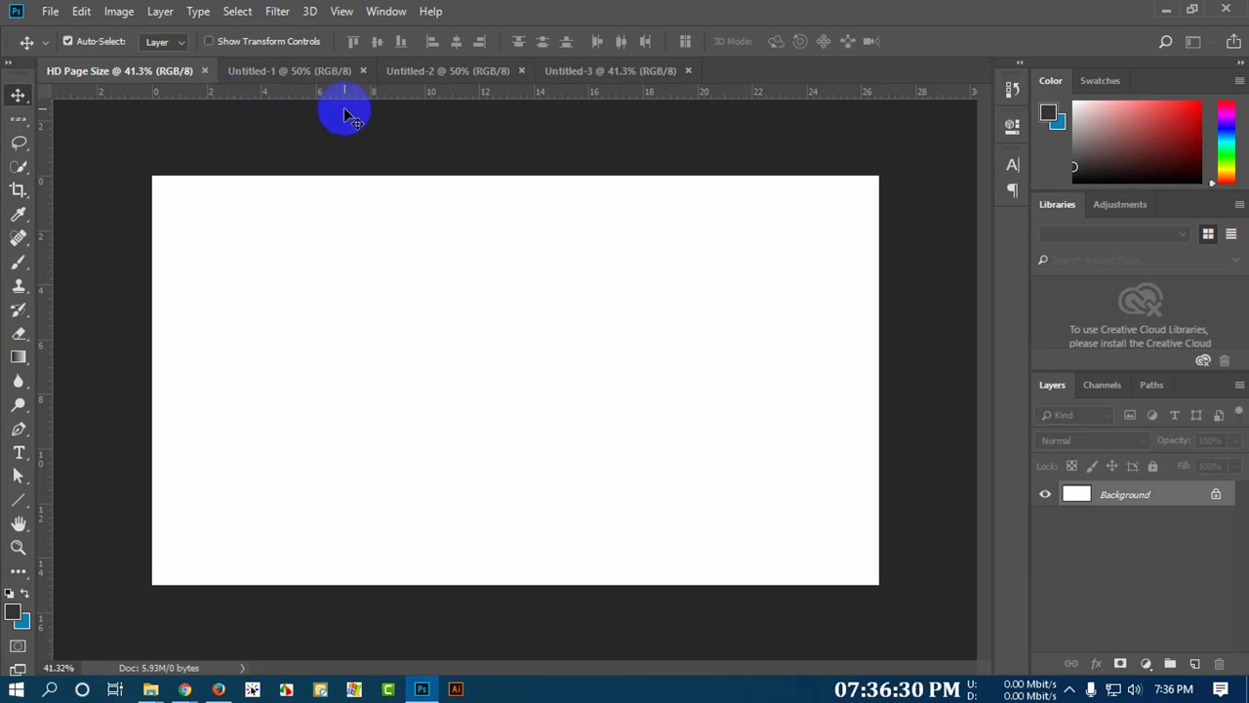
key(ctrl+r)
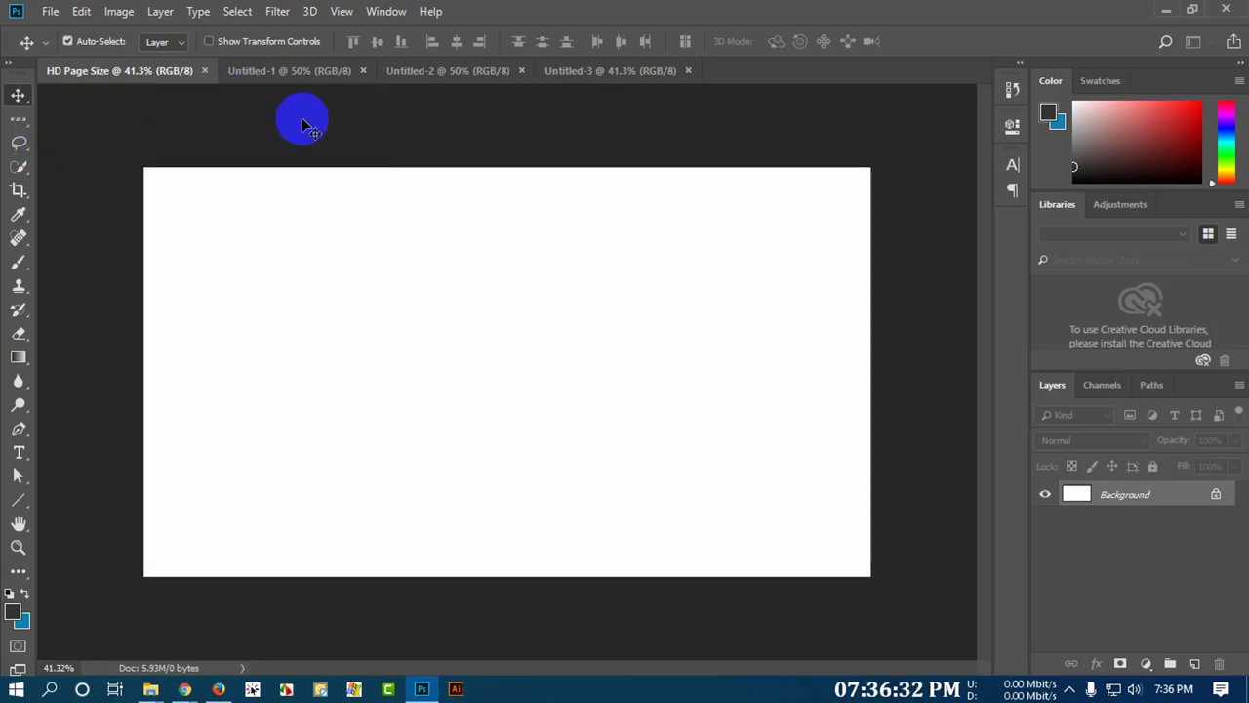
click(245, 321)
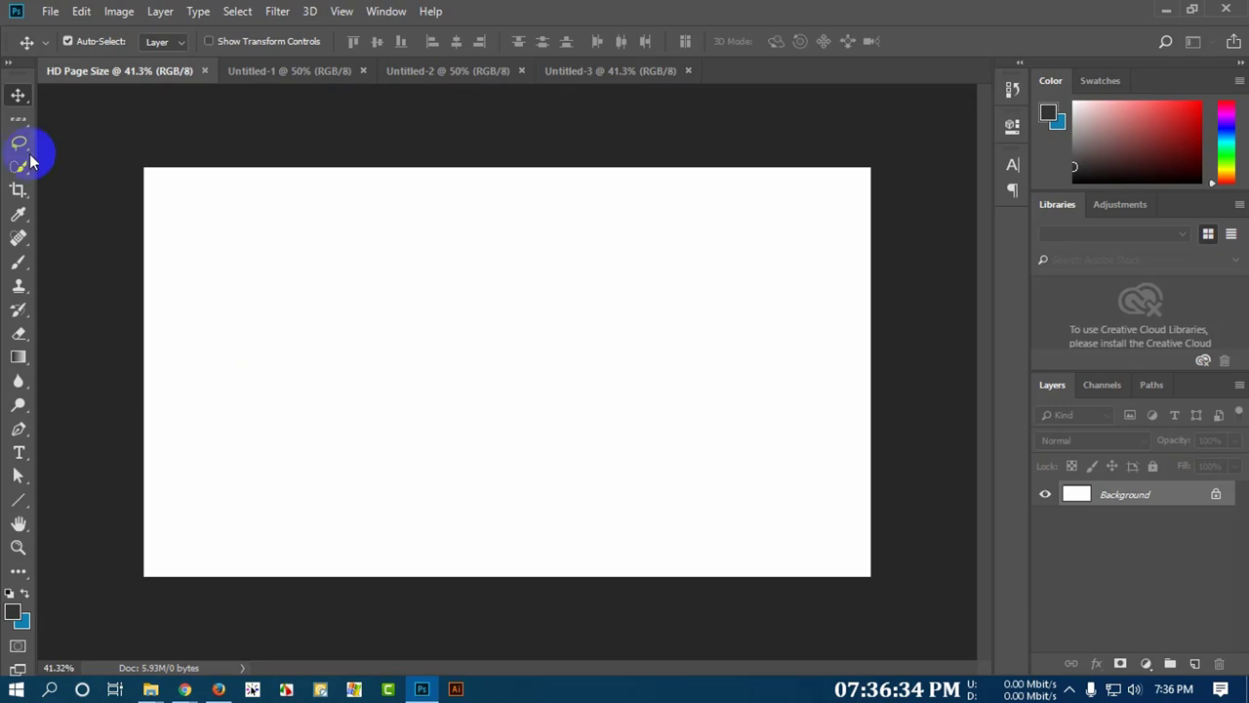
mouse_move(20, 88)
mouse_down()
mouse_move(123, 114)
mouse_move(313, 130)
mouse_move(134, 123)
mouse_move(22, 101)
mouse_up()
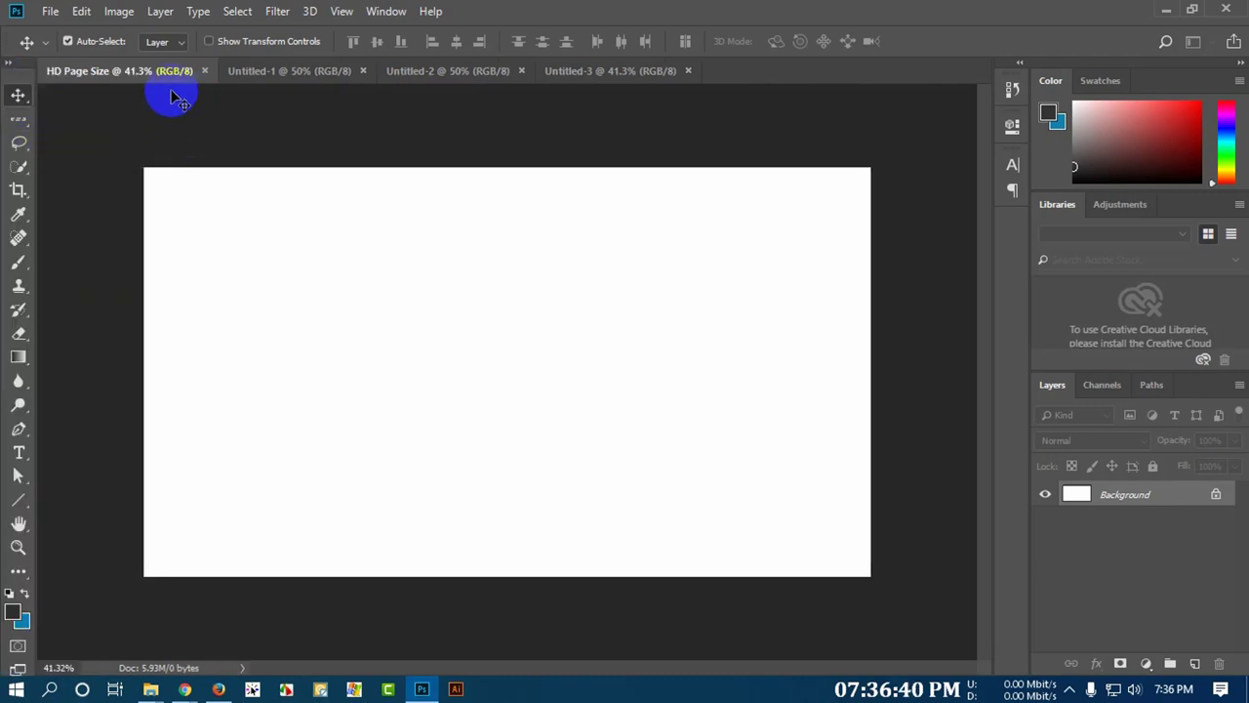
- Float HD Page Size, Untitled-2, Untitled-1 and Untitled-3 into separate windows
drag(92, 67, 251, 181)
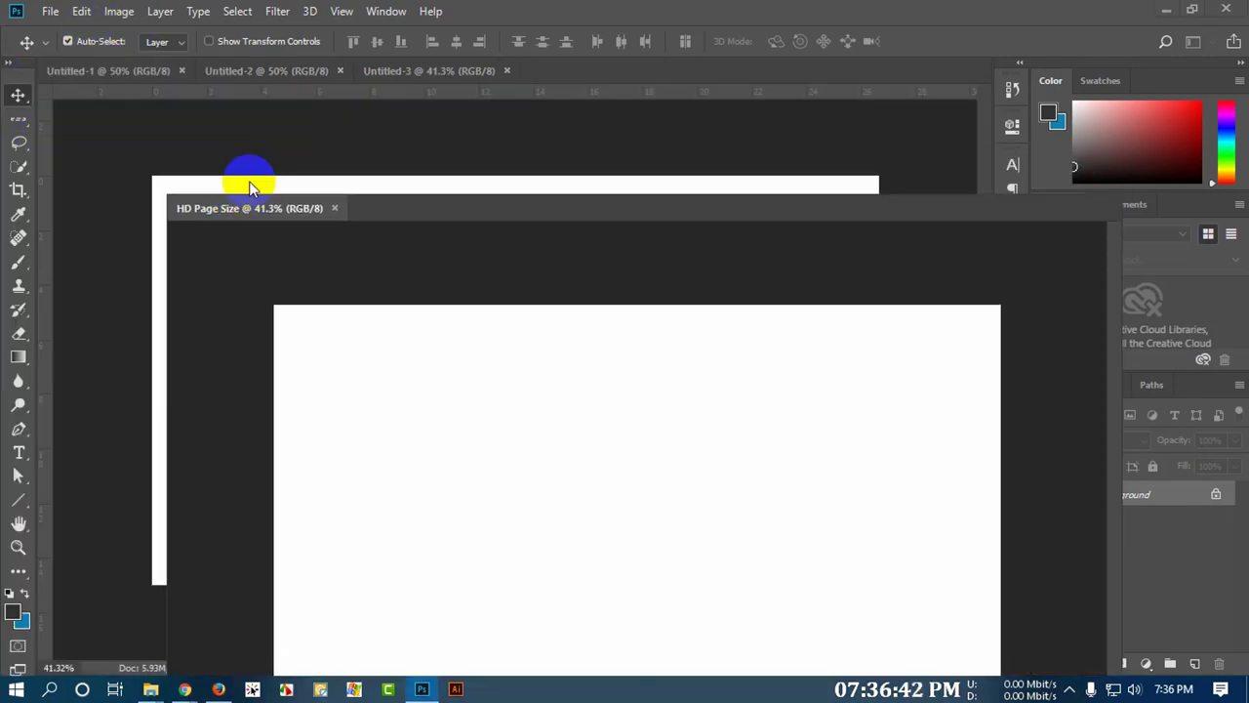
drag(231, 80, 313, 201)
drag(143, 85, 237, 140)
mouse_move(166, 68)
mouse_down()
mouse_move(446, 178)
mouse_move(362, 175)
mouse_move(237, 123)
mouse_move(167, 69)
mouse_up()
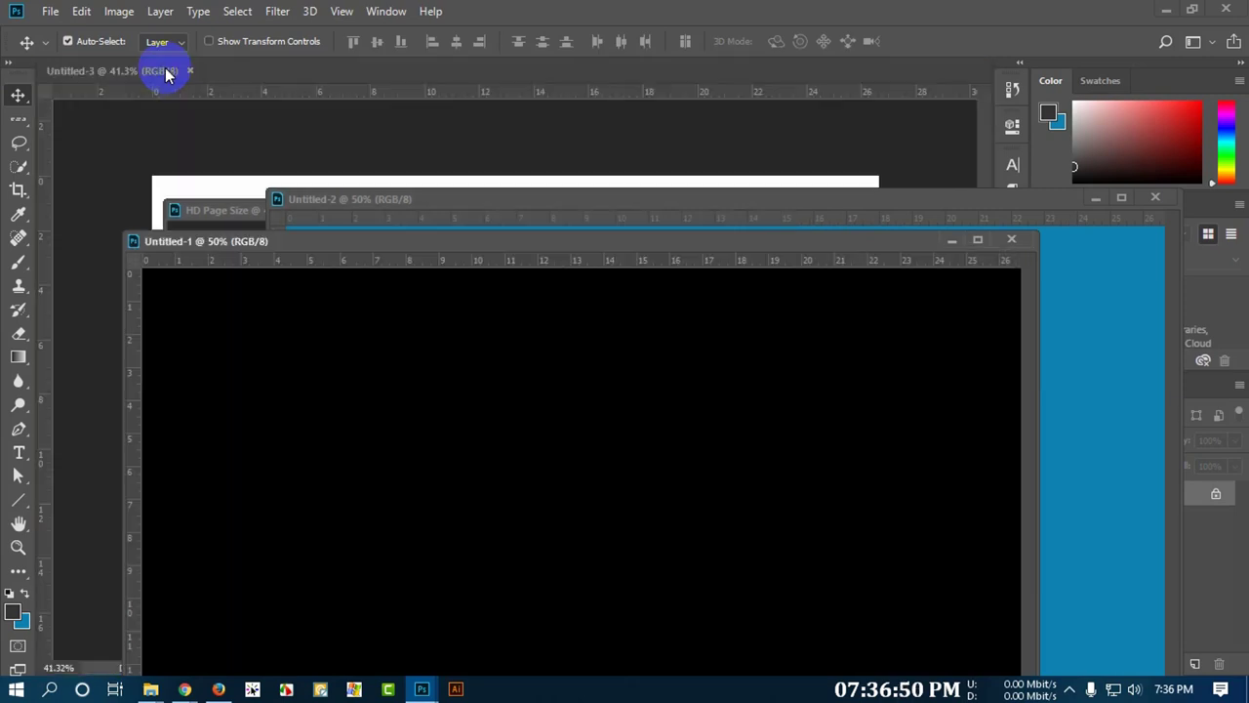
- Dock Untitled-3, Untitled-1 and Untitled-2 back as tabs and cycle through each document
drag(229, 242, 298, 76)
drag(310, 201, 408, 73)
drag(279, 218, 597, 86)
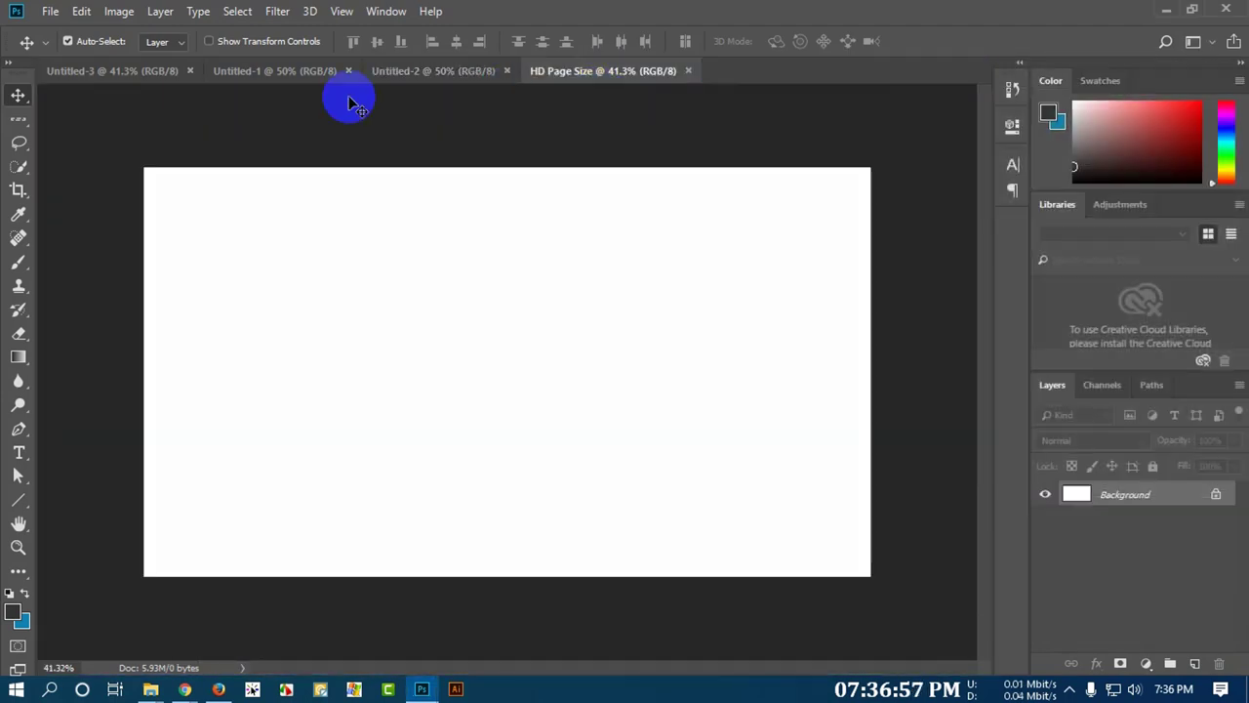
click(102, 72)
click(293, 72)
click(458, 73)
click(532, 74)
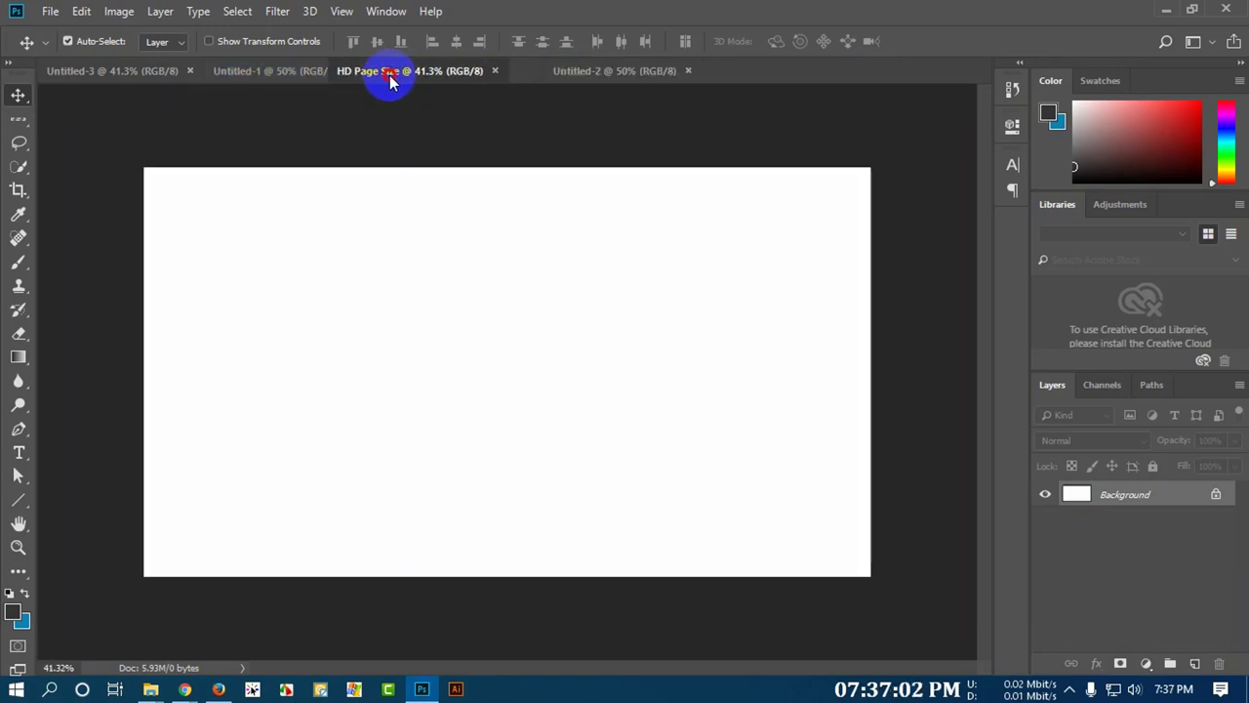
- Move HD Page Size to the first tab and Untitled-1 ahead of Untitled-3
drag(390, 81, 159, 78)
drag(120, 76, 98, 73)
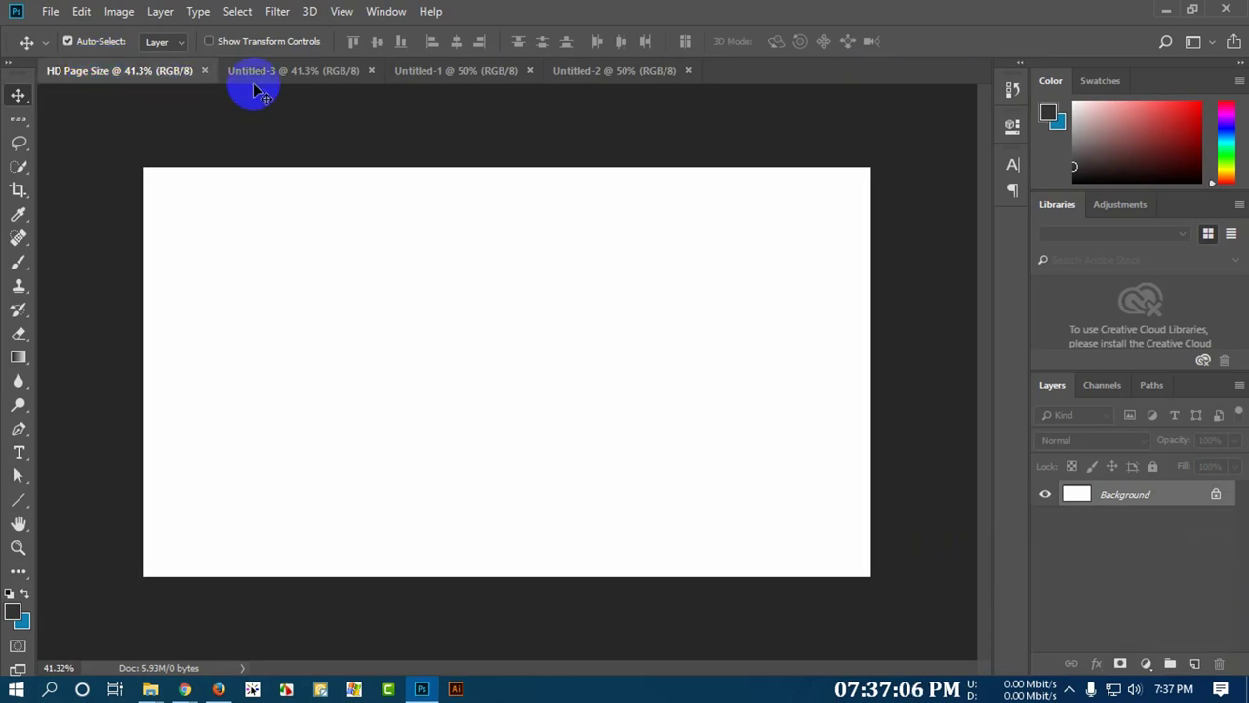
drag(474, 78, 298, 79)
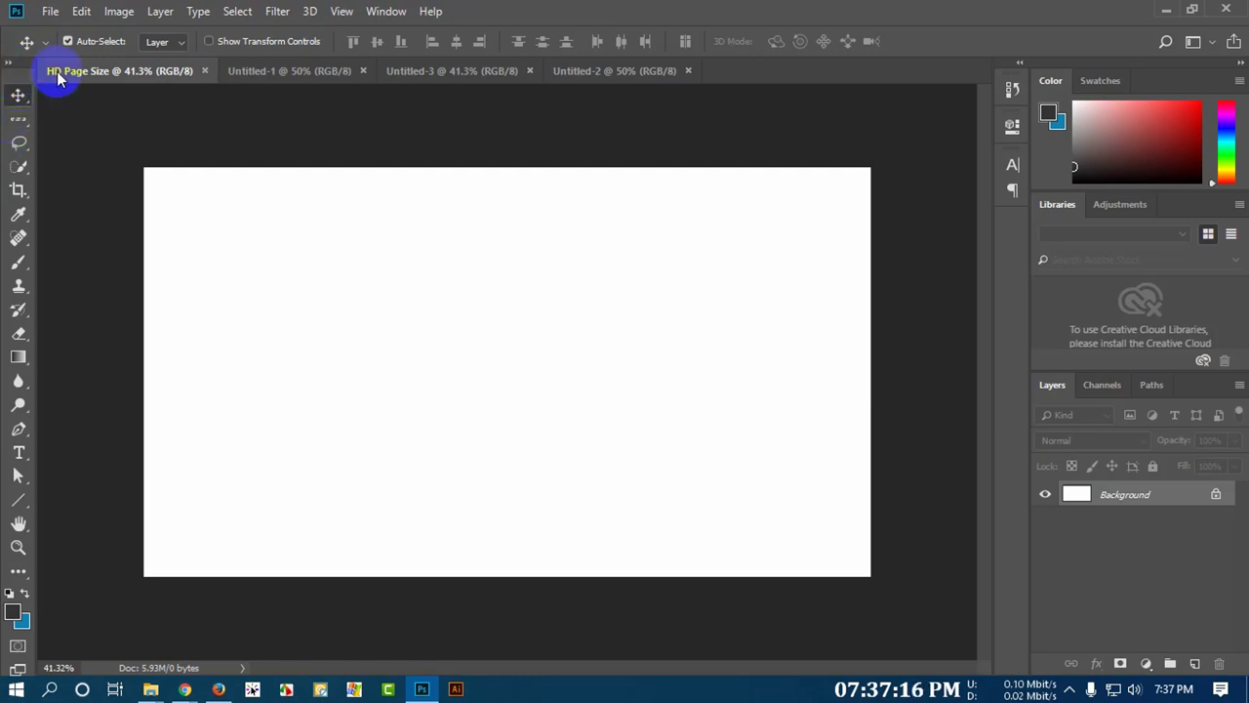
right_click(18, 95)
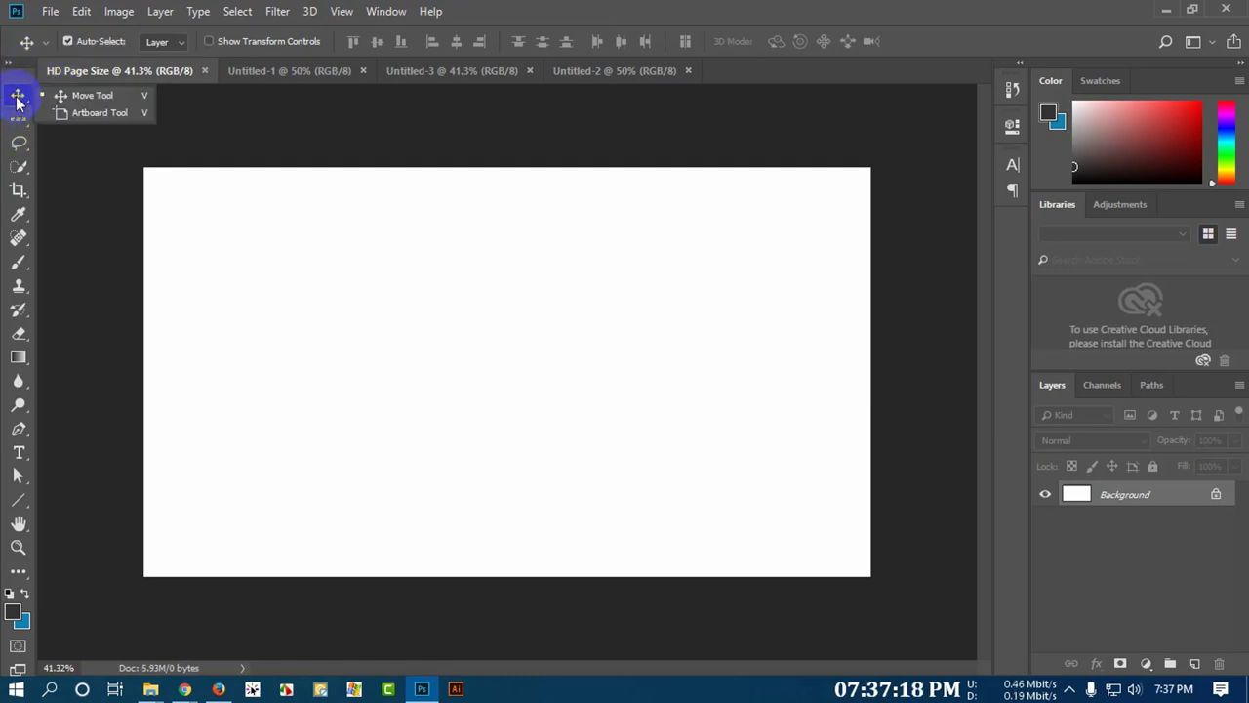
click(78, 95)
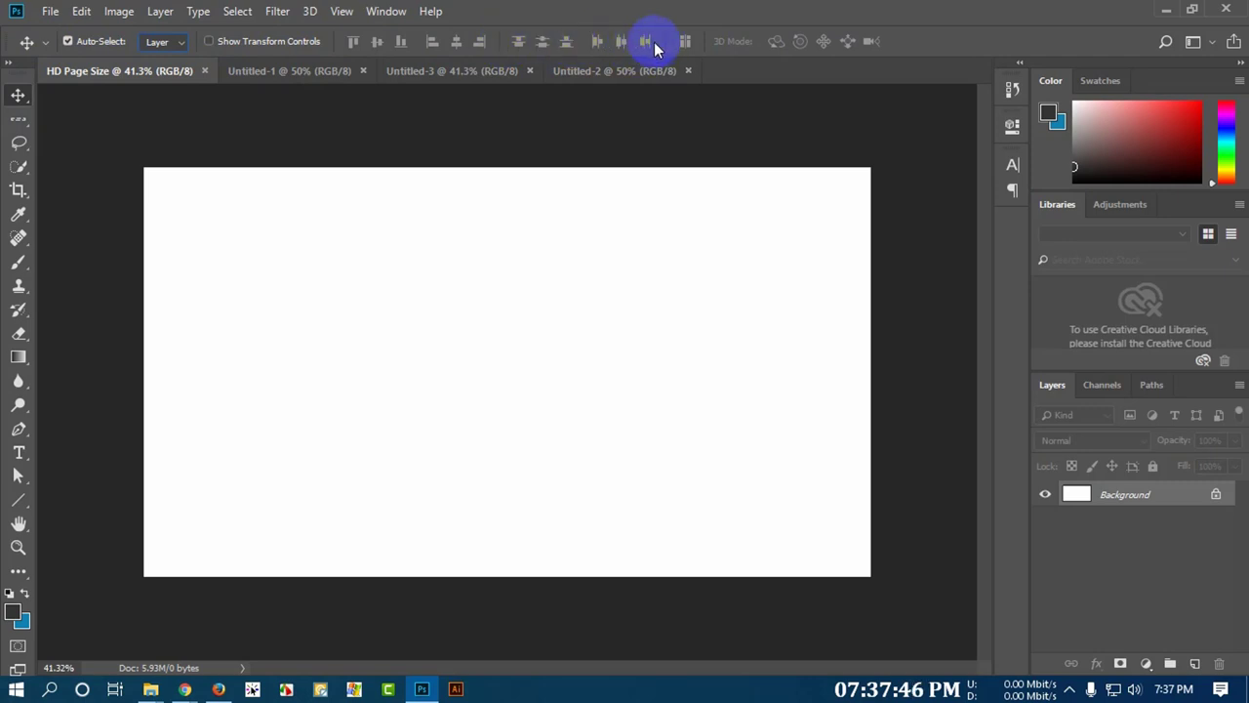
- Float the Color with Swatches, Libraries, Adjustments, Layers and Paths panels over the canvas
click(386, 11)
mouse_move(198, 11)
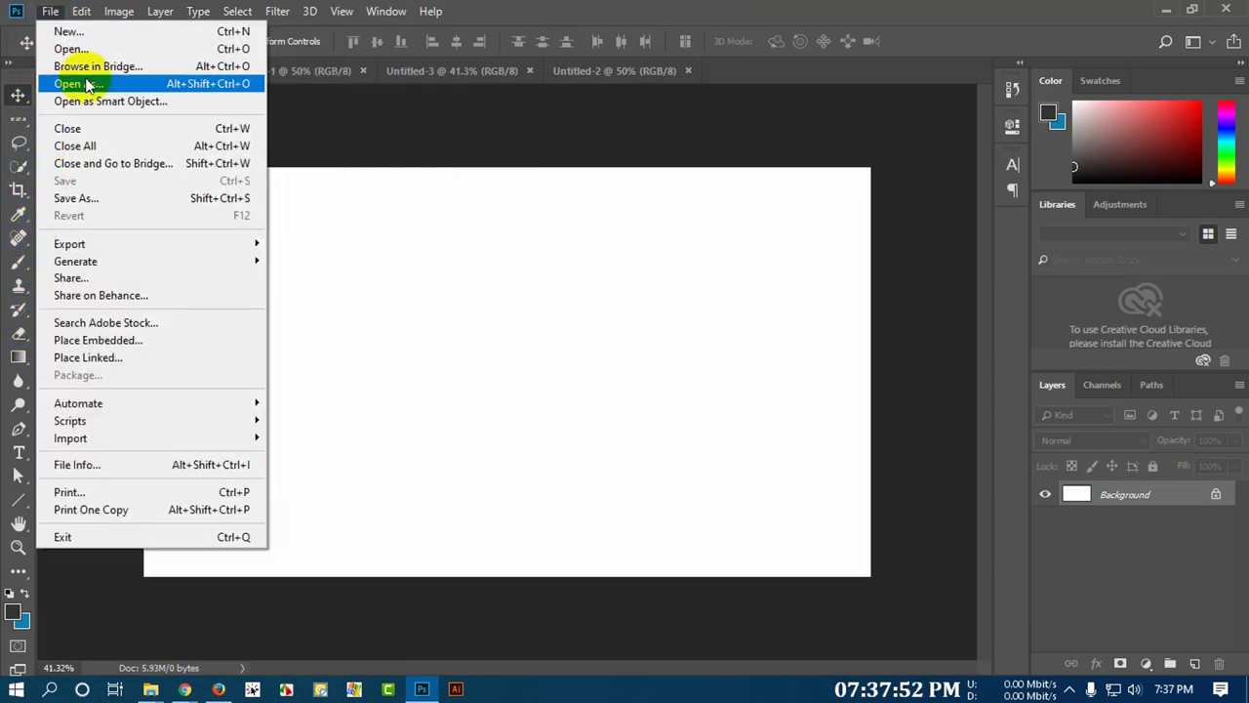
mouse_move(341, 12)
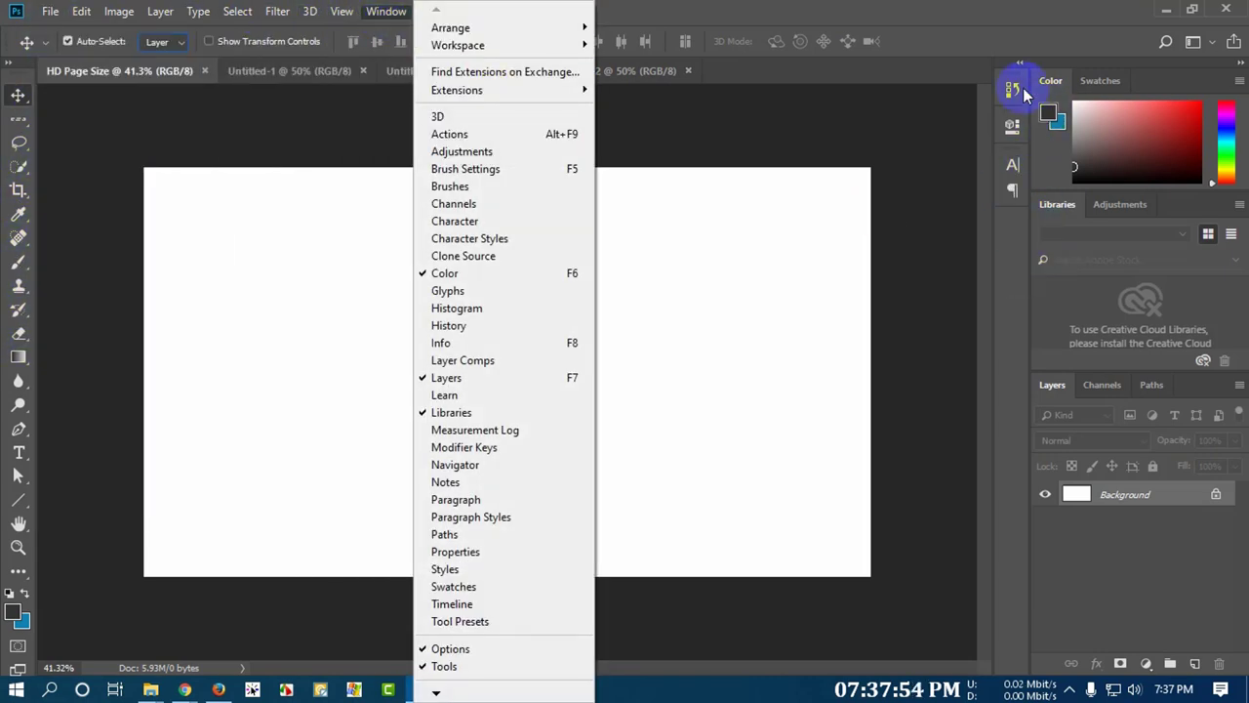
drag(1047, 86, 610, 181)
drag(1062, 83, 625, 311)
drag(1061, 94, 878, 200)
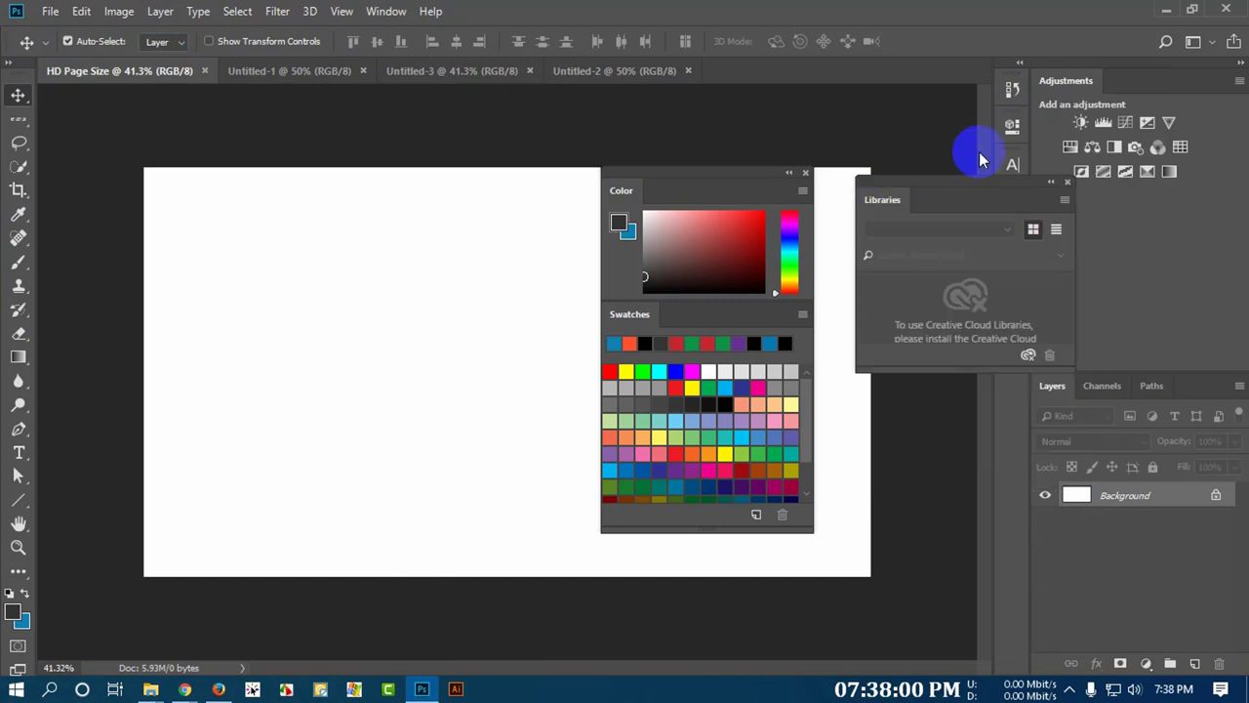
drag(1063, 82, 420, 213)
drag(961, 200, 1012, 207)
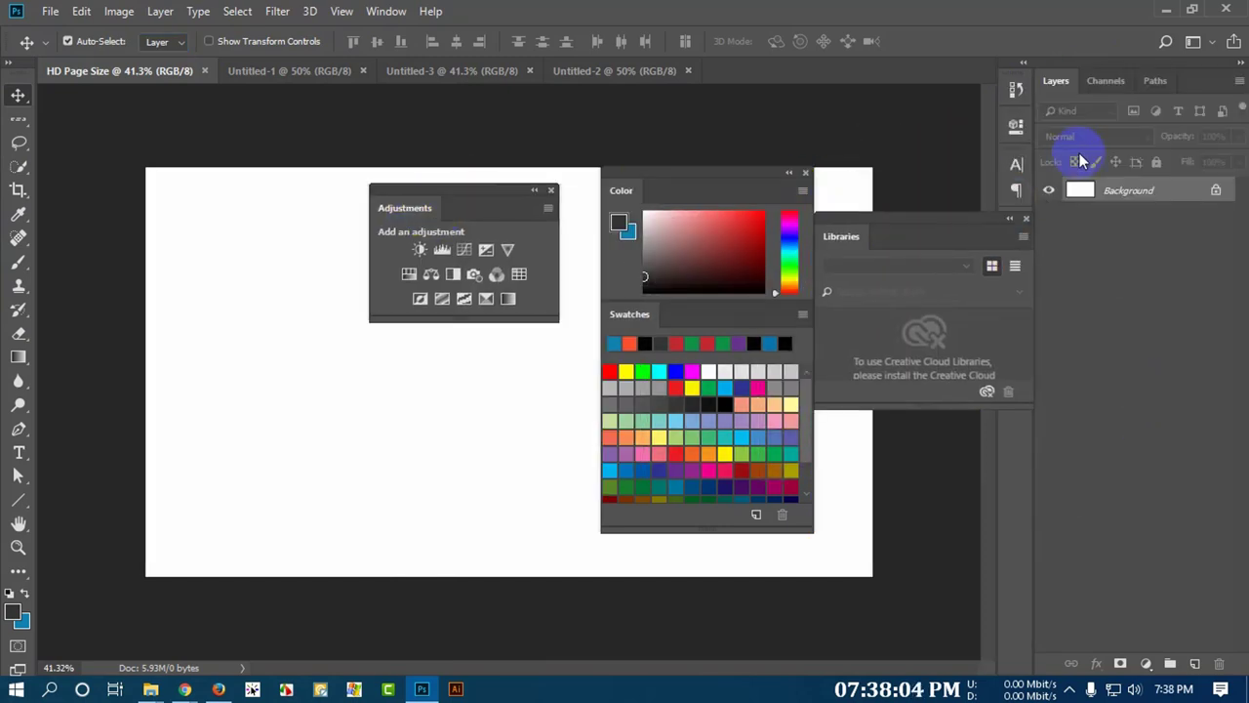
drag(1056, 82, 858, 111)
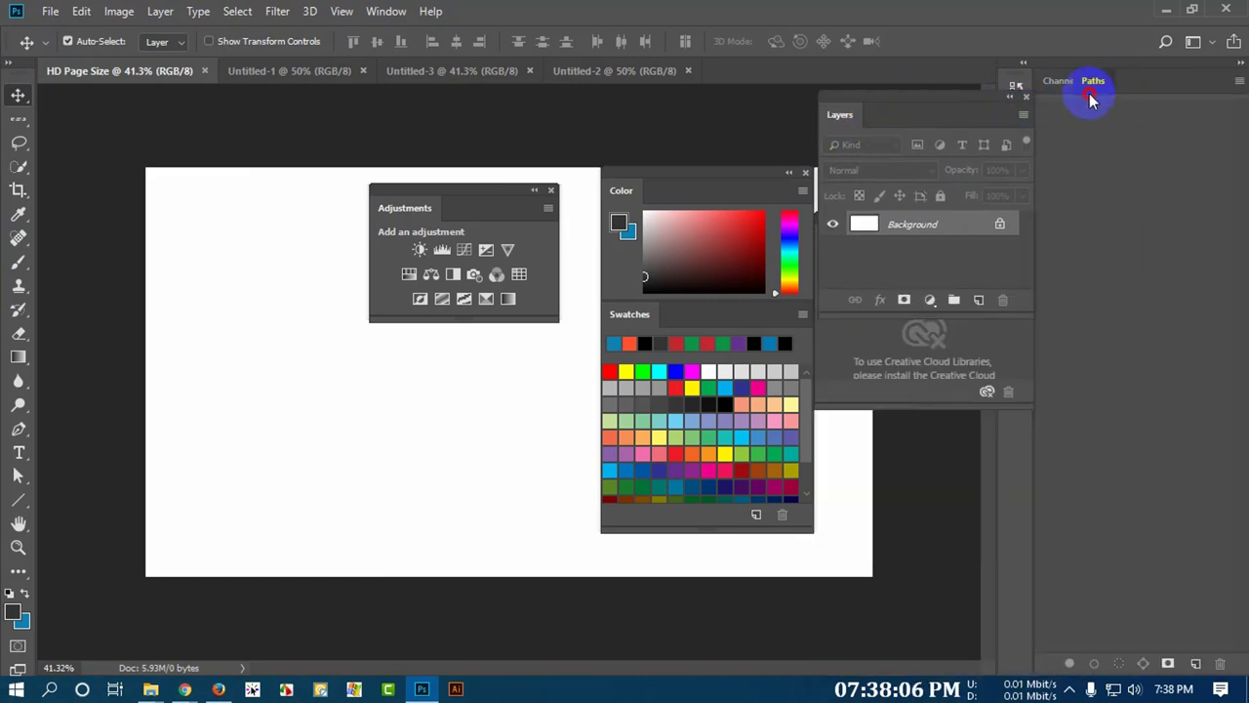
drag(1091, 97, 296, 283)
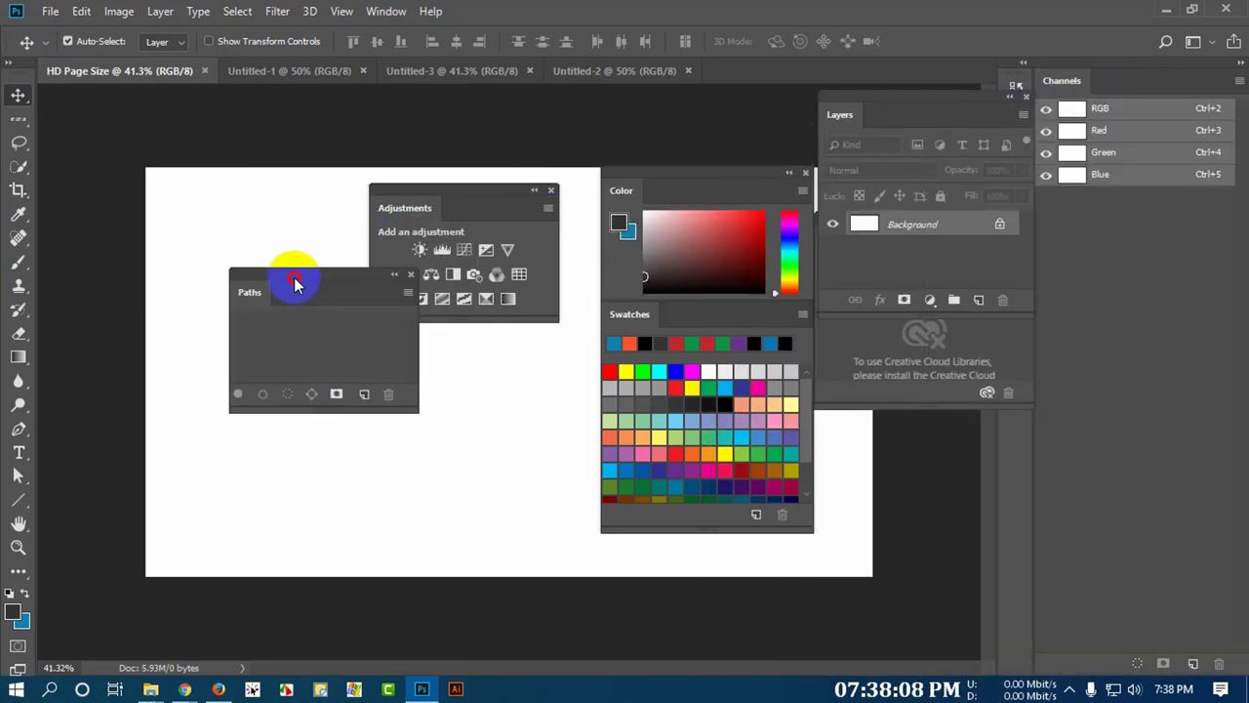
- Rearrange the floating Adjustments, Color/Swatches, Layers and Libraries panels around the canvas
drag(466, 195, 204, 153)
drag(703, 173, 516, 152)
drag(928, 103, 751, 262)
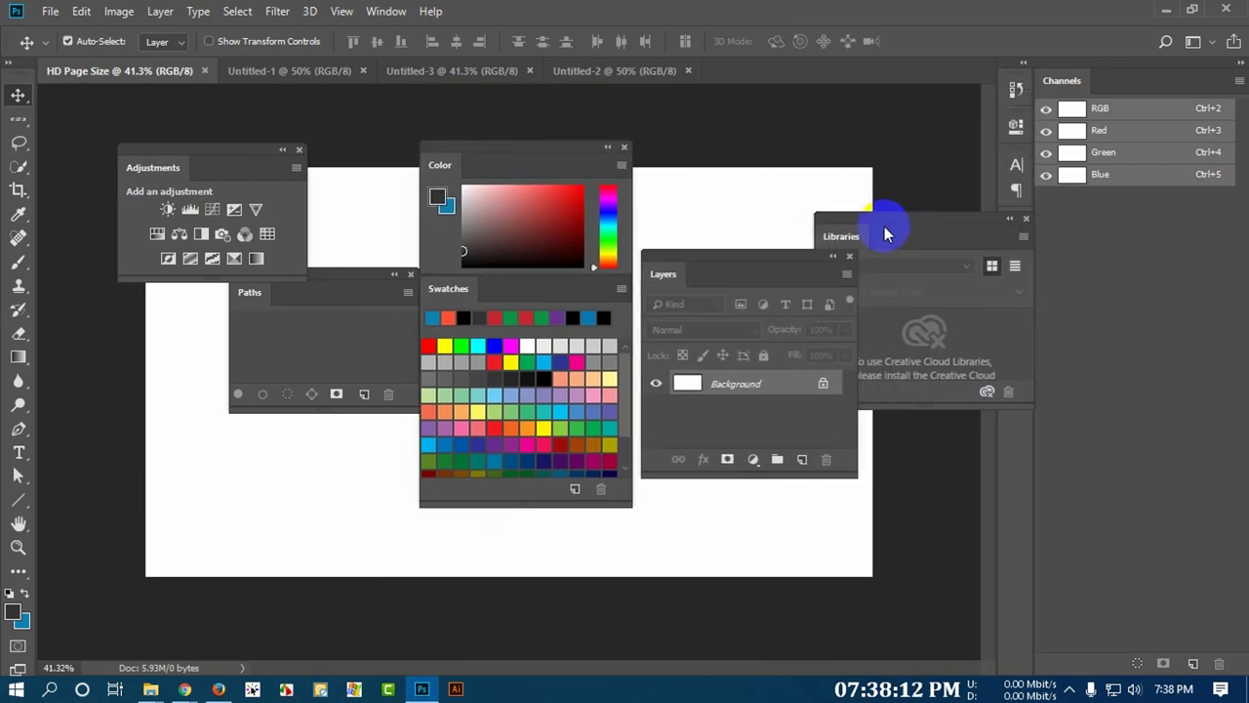
drag(886, 234, 845, 156)
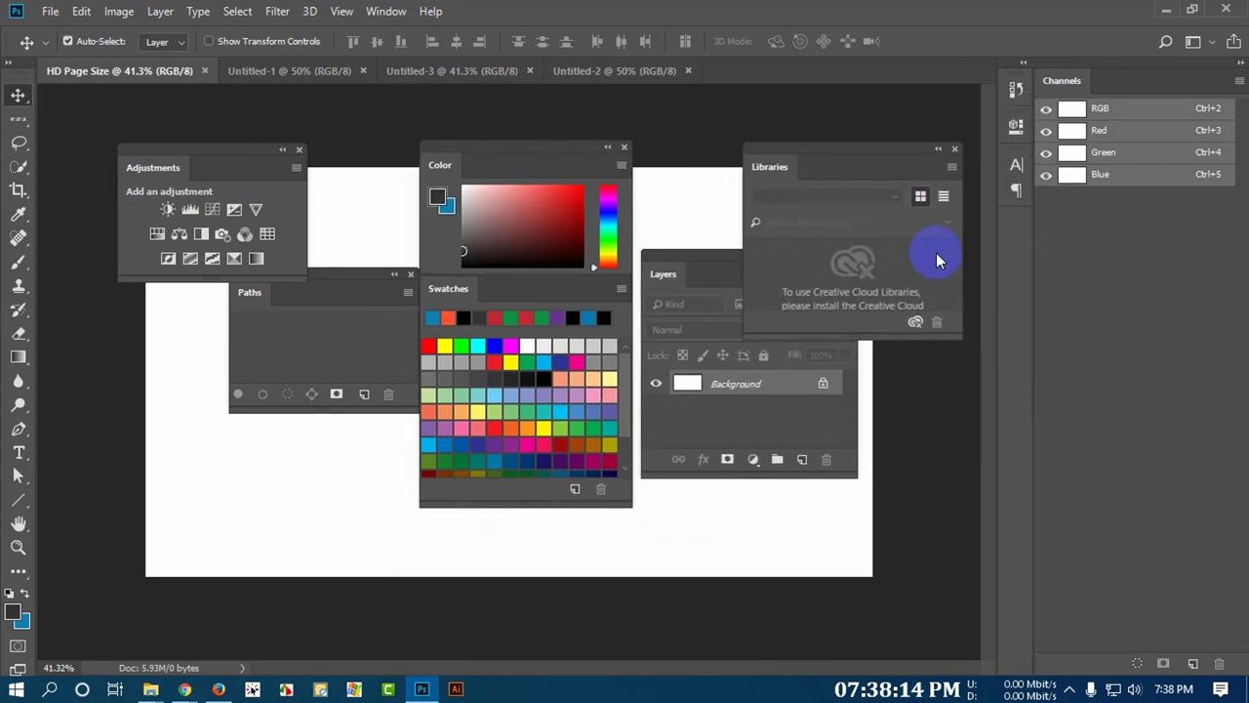
- Close the Libraries, Layers, Color/Swatches, Paths and Adjustments panels, leaving only Channels
click(387, 11)
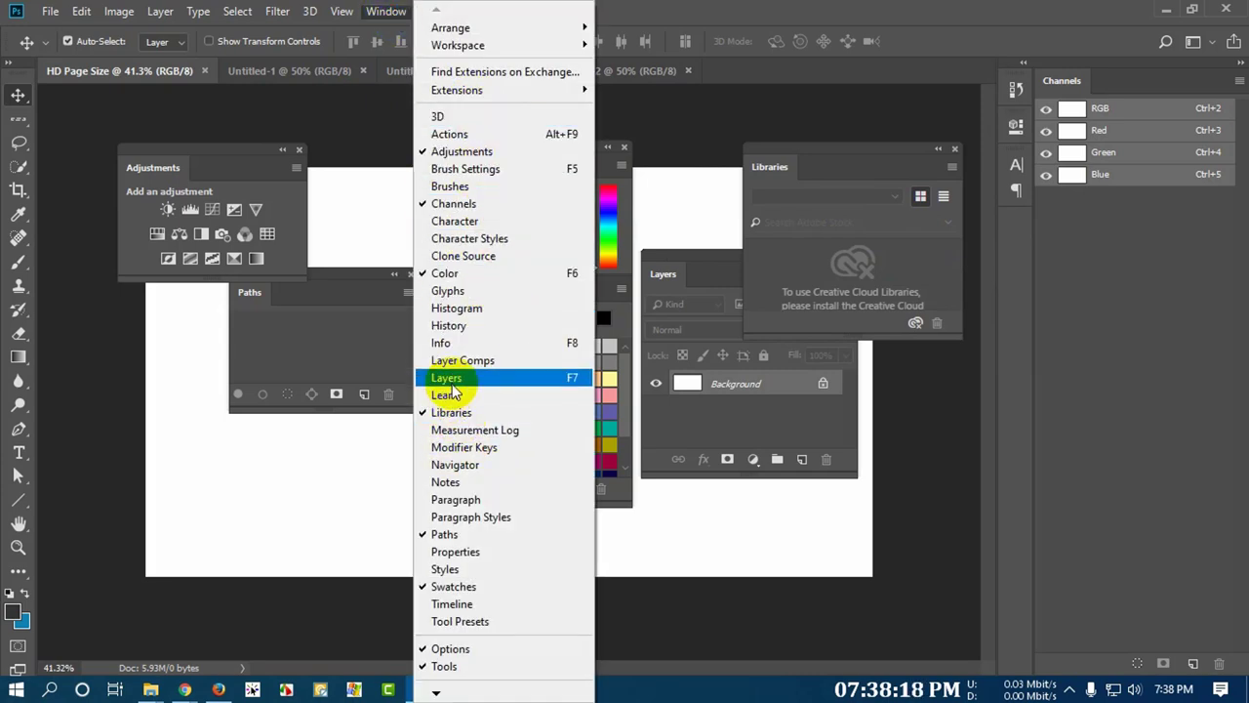
click(955, 149)
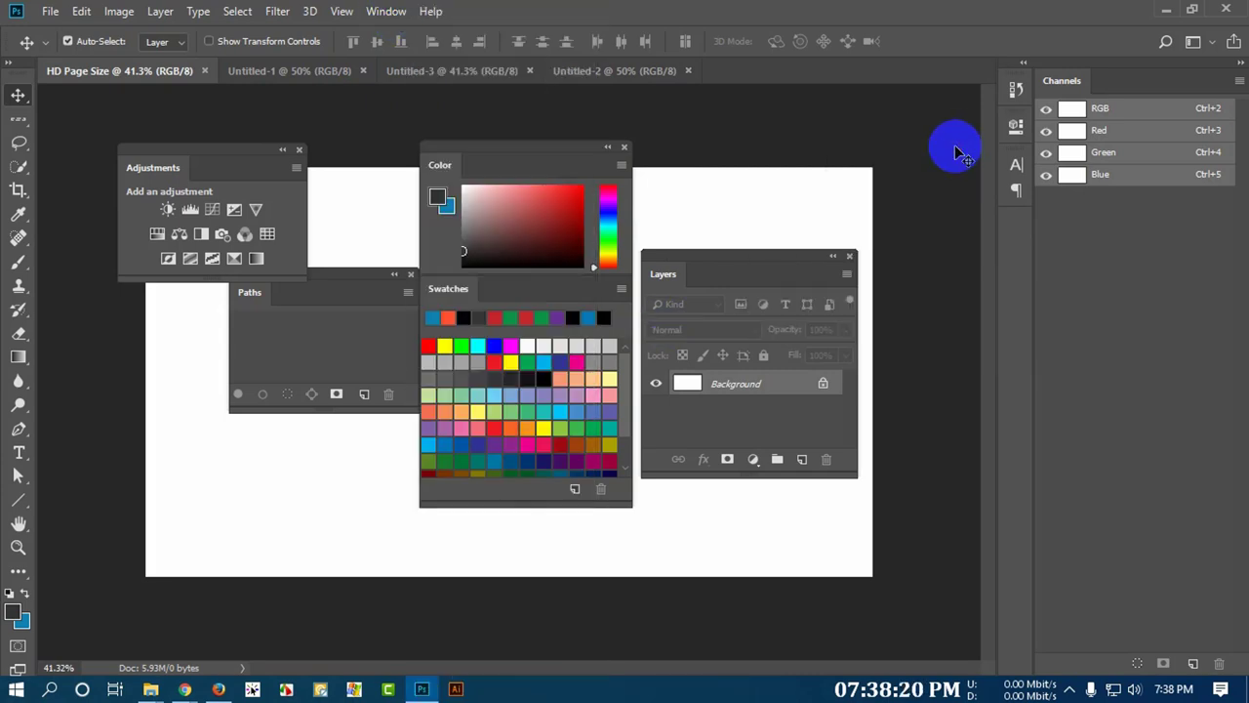
click(850, 255)
click(628, 152)
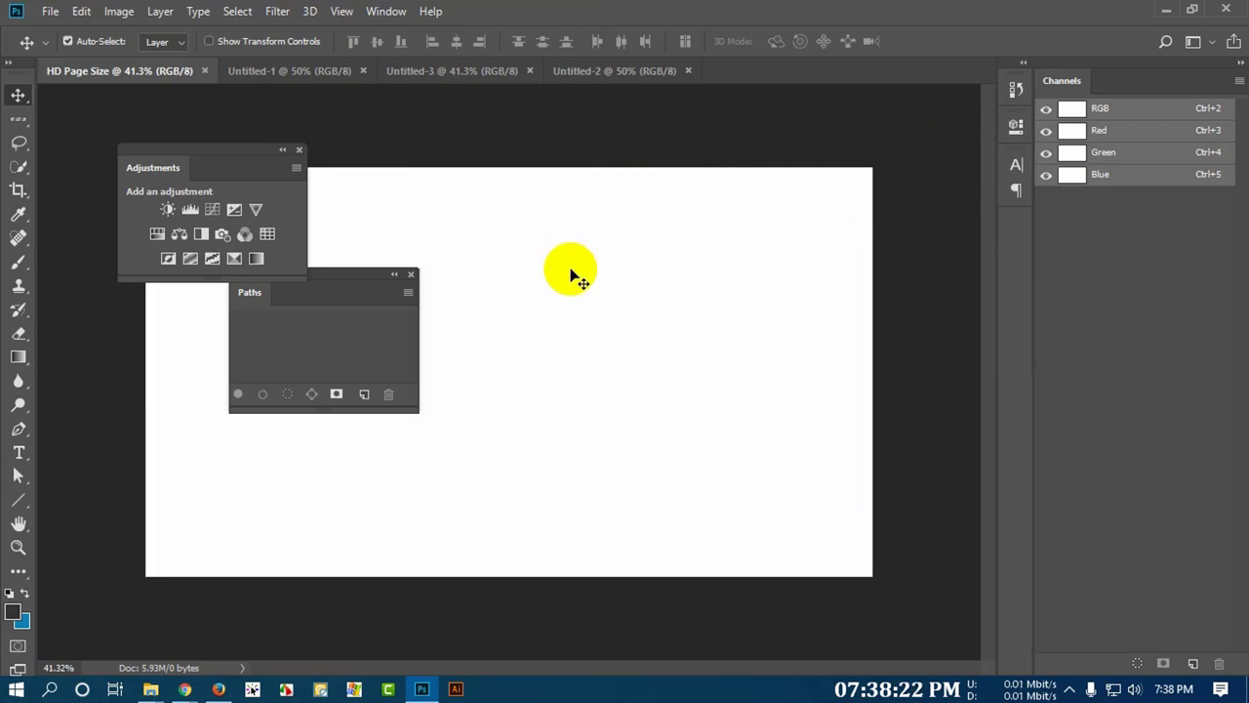
click(411, 274)
click(296, 150)
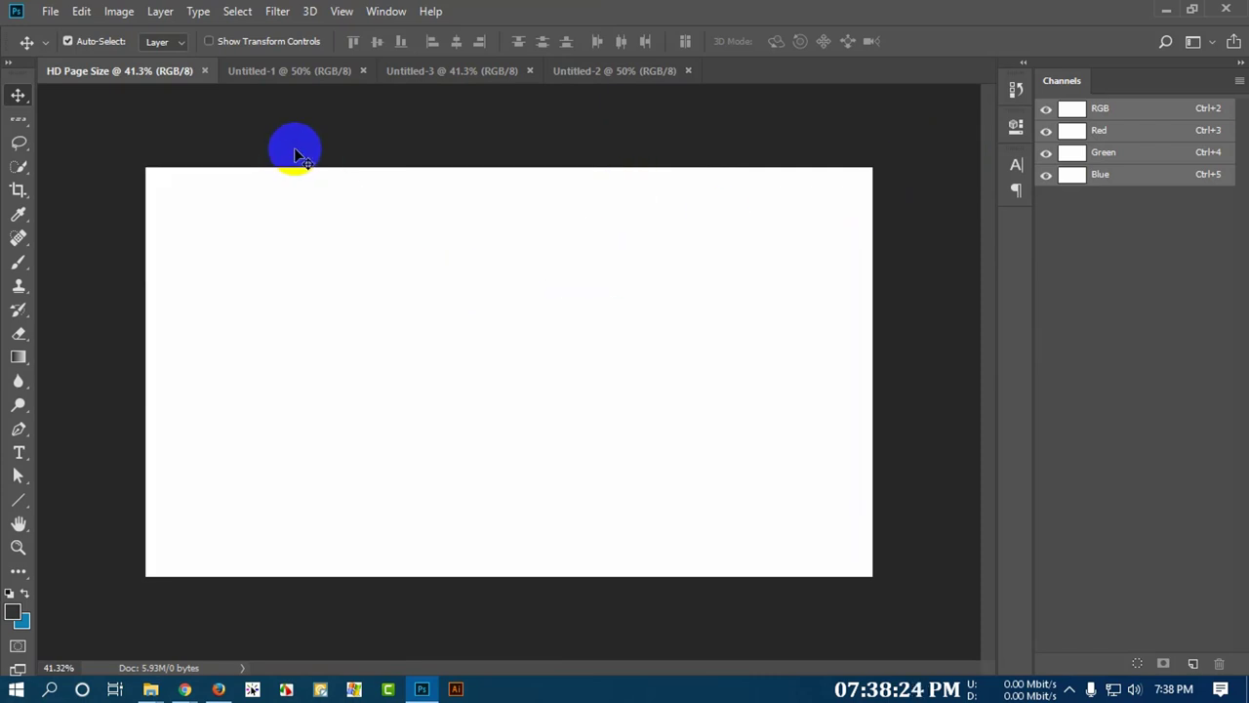
- Reopen the Layers panel from the Window menu and dock it beside Channels on the right
click(388, 13)
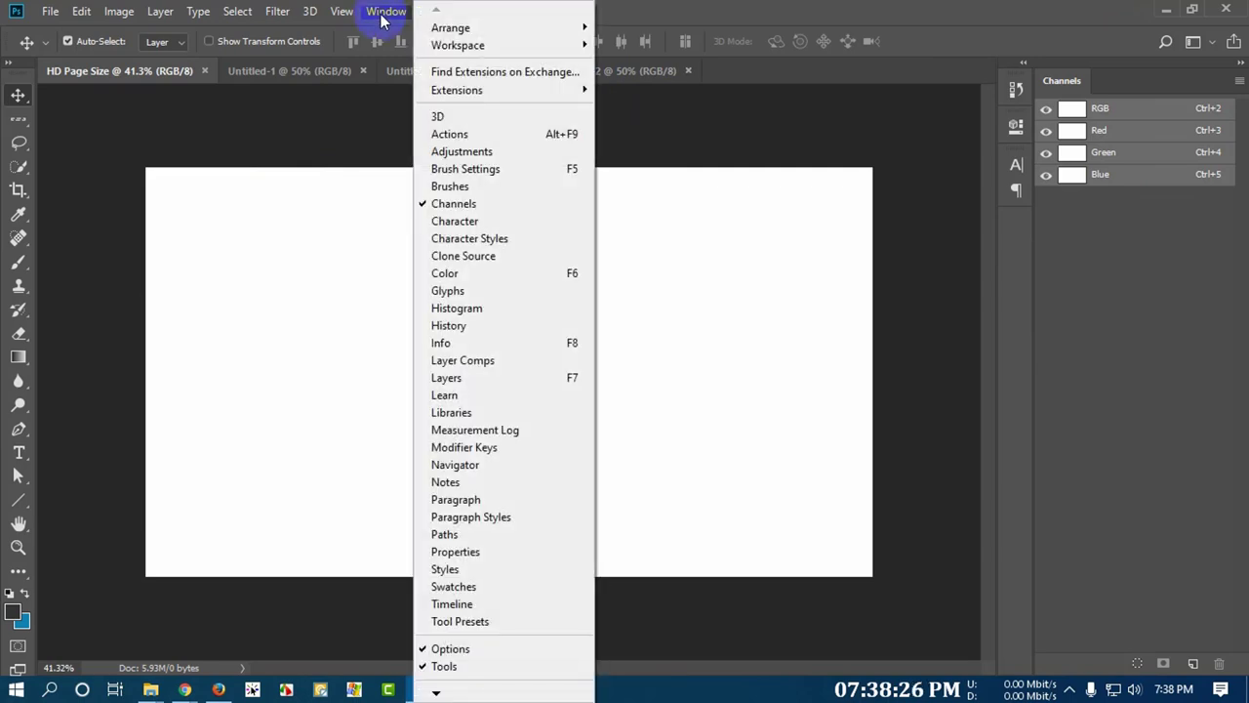
click(466, 377)
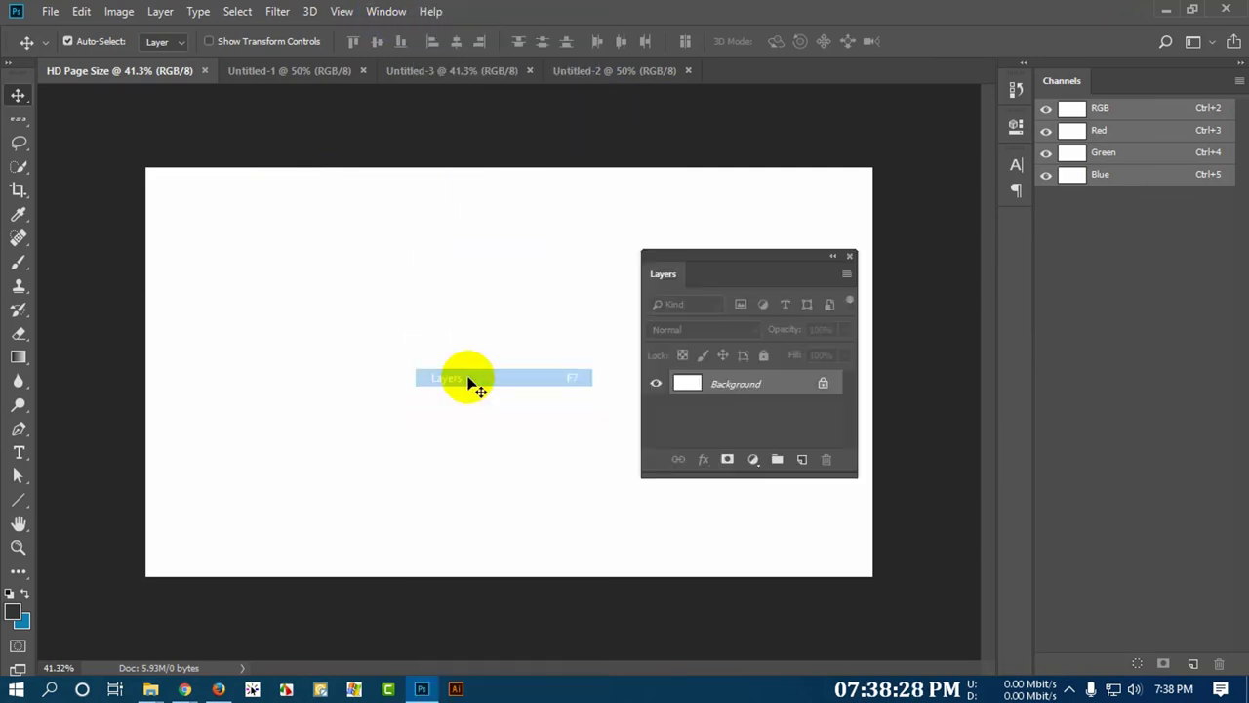
drag(710, 265, 1054, 82)
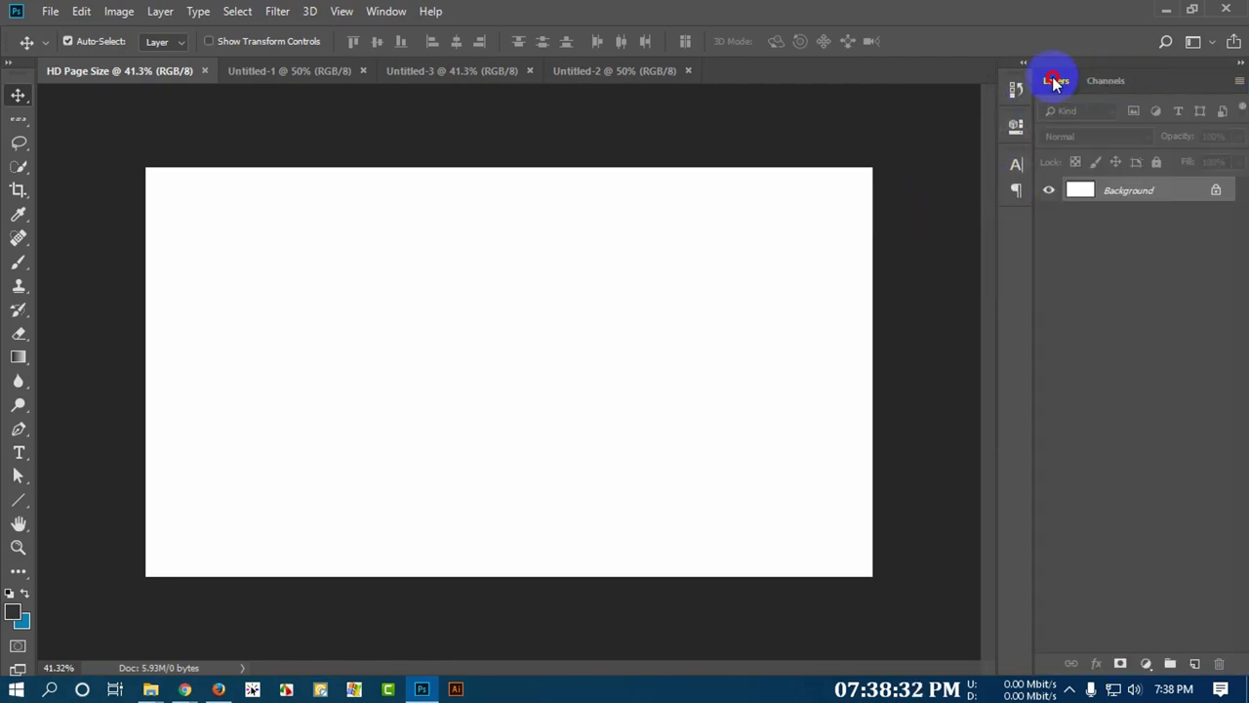
click(385, 10)
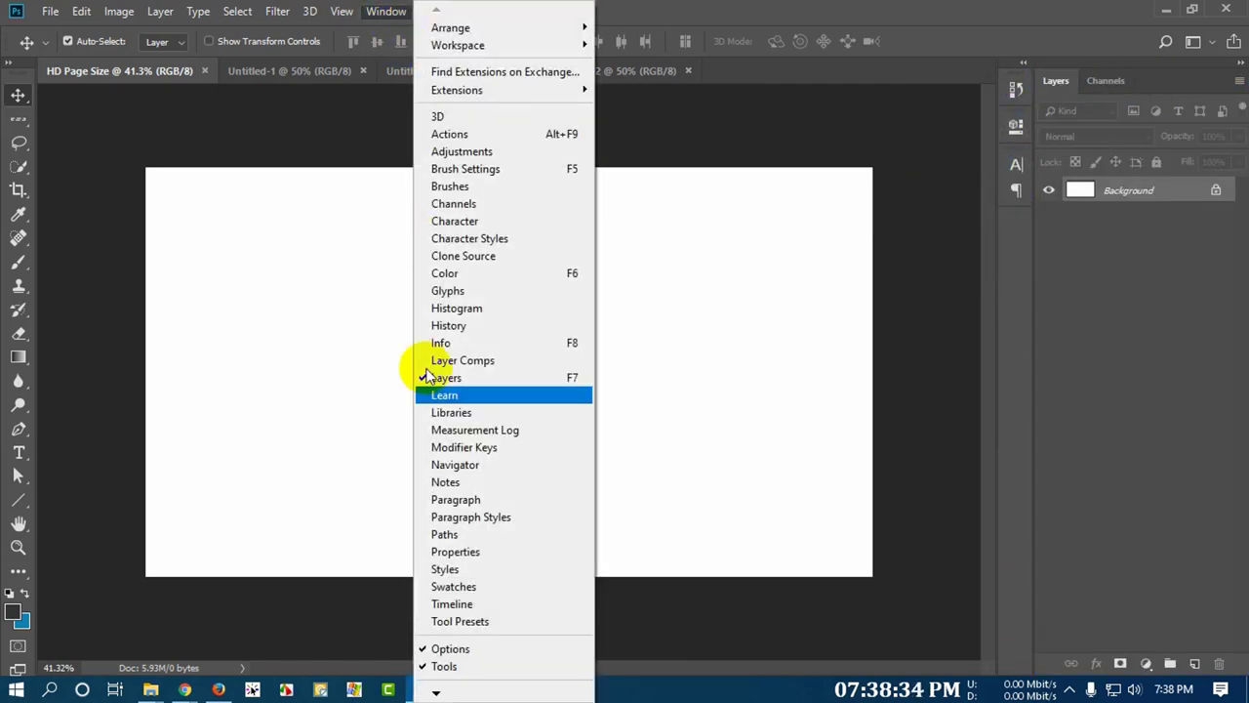
mouse_move(436, 692)
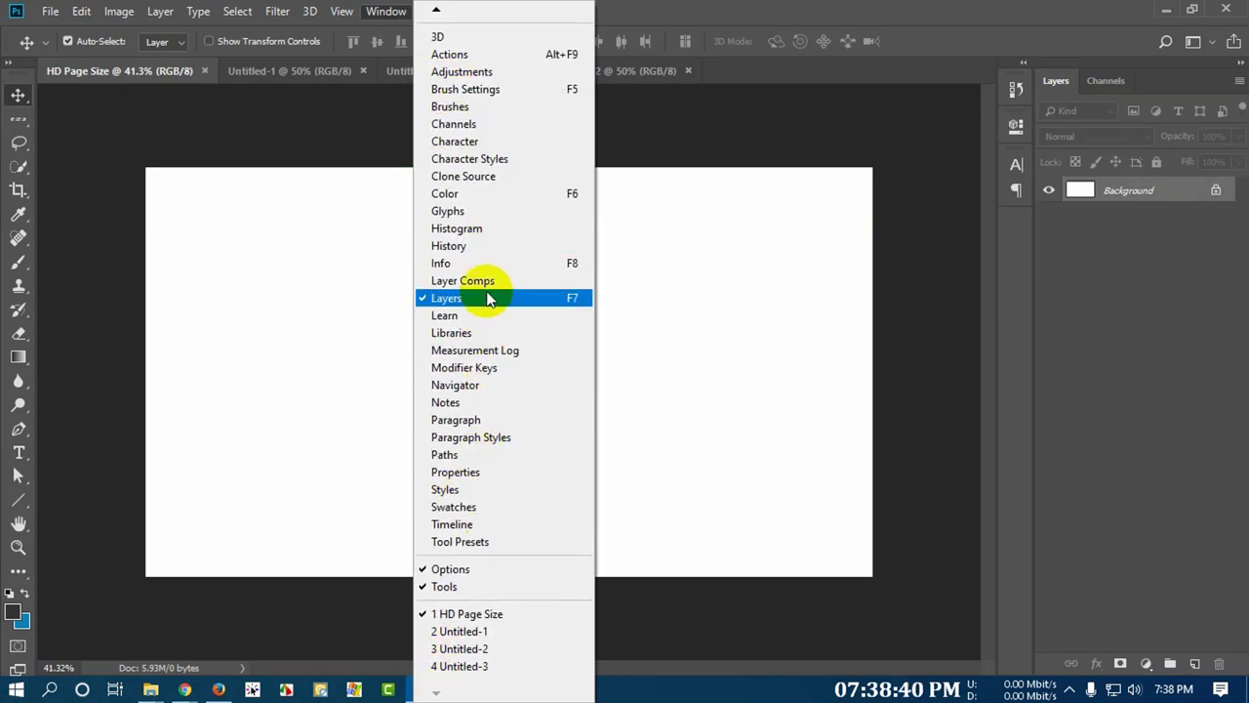
click(797, 8)
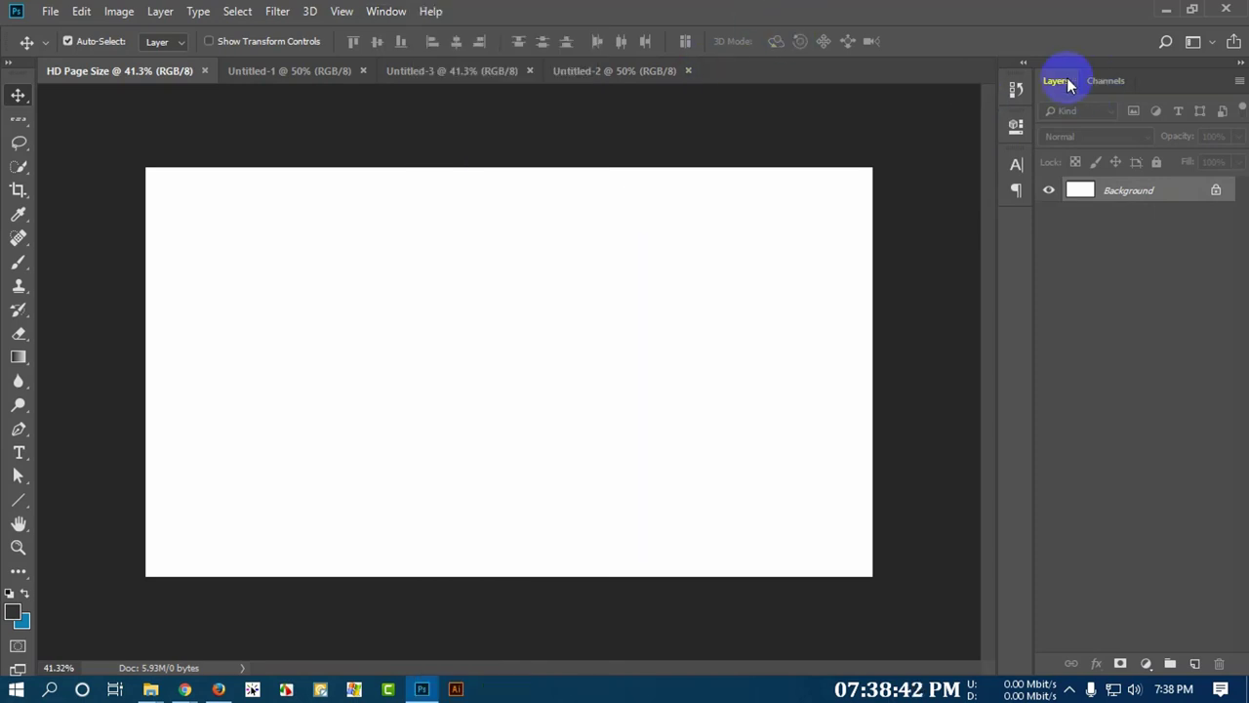
click(1210, 41)
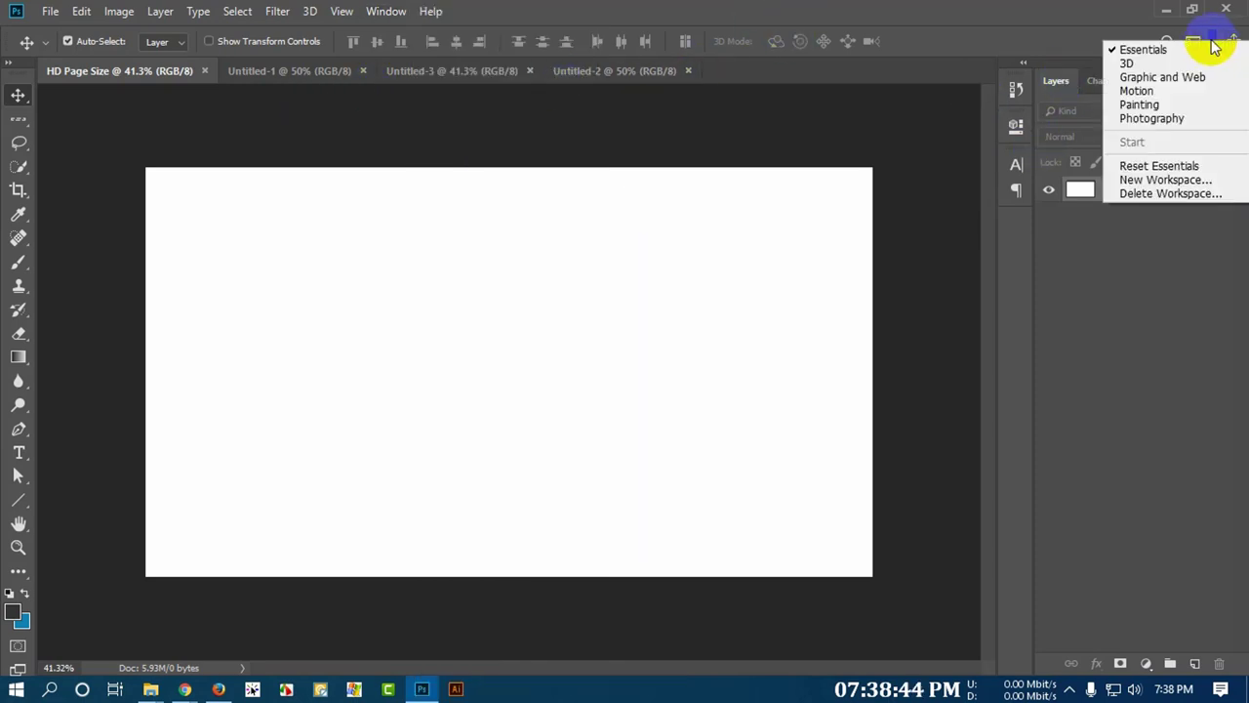
click(1171, 51)
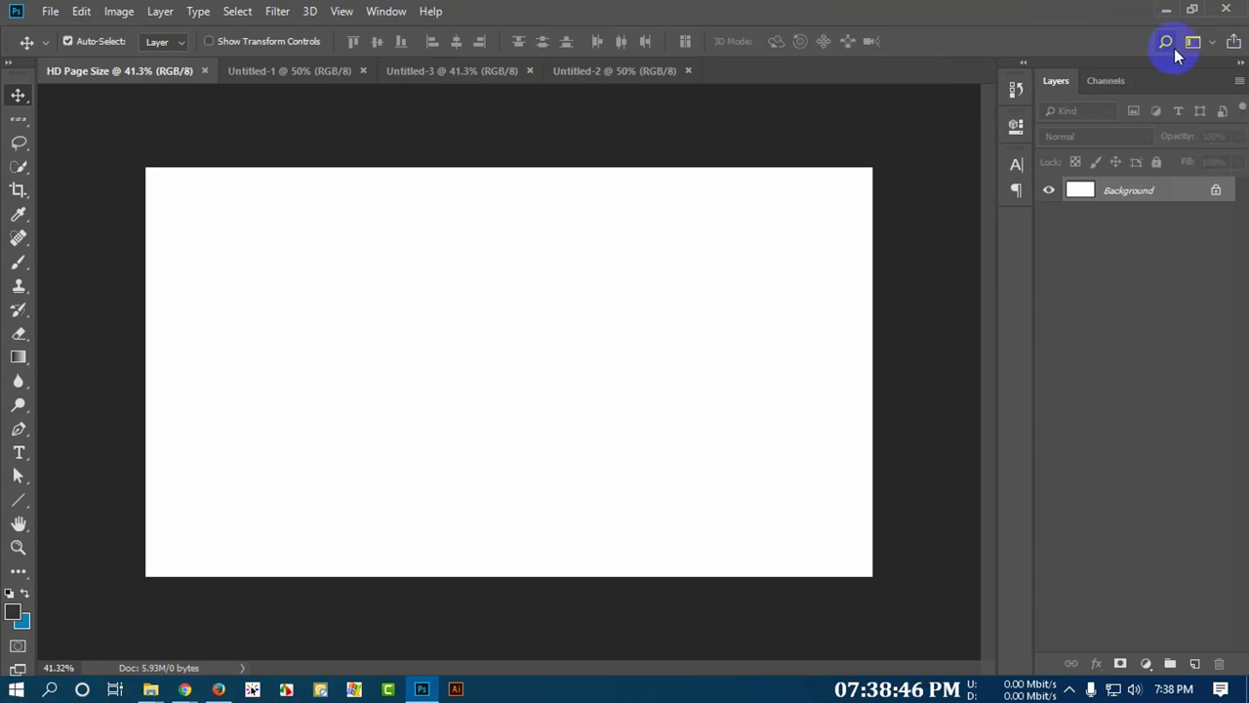
click(1215, 49)
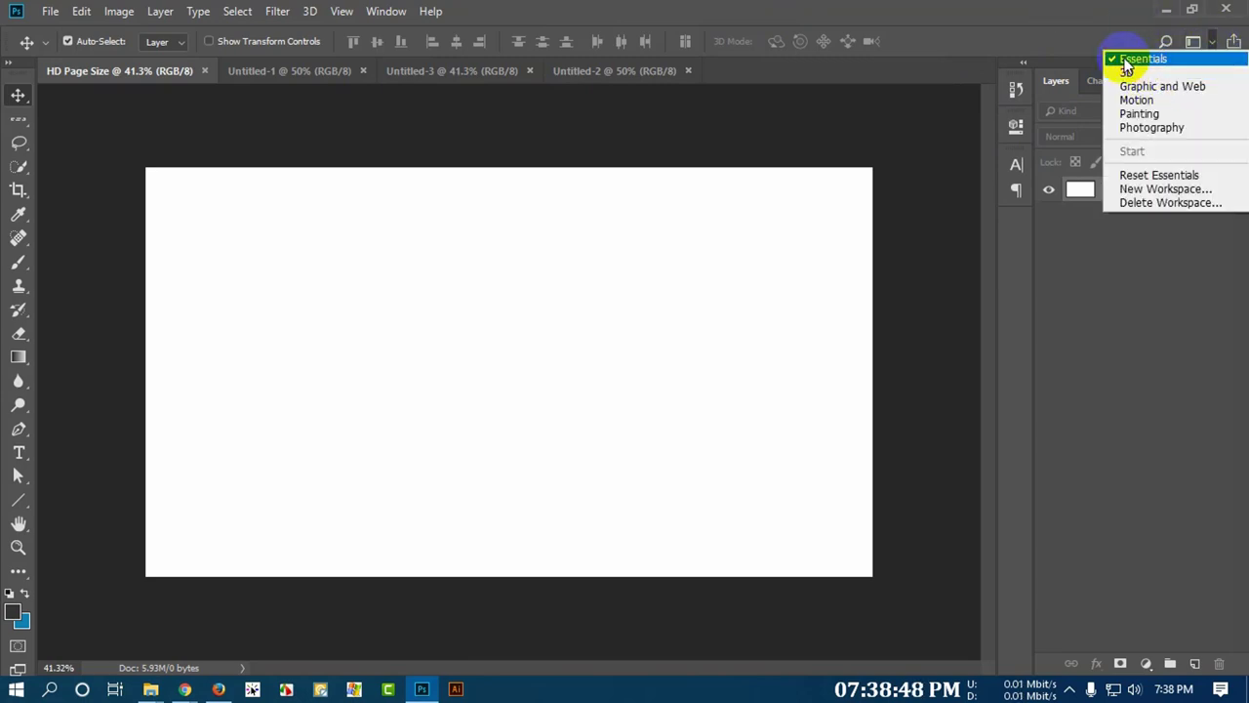
click(1143, 61)
click(1217, 47)
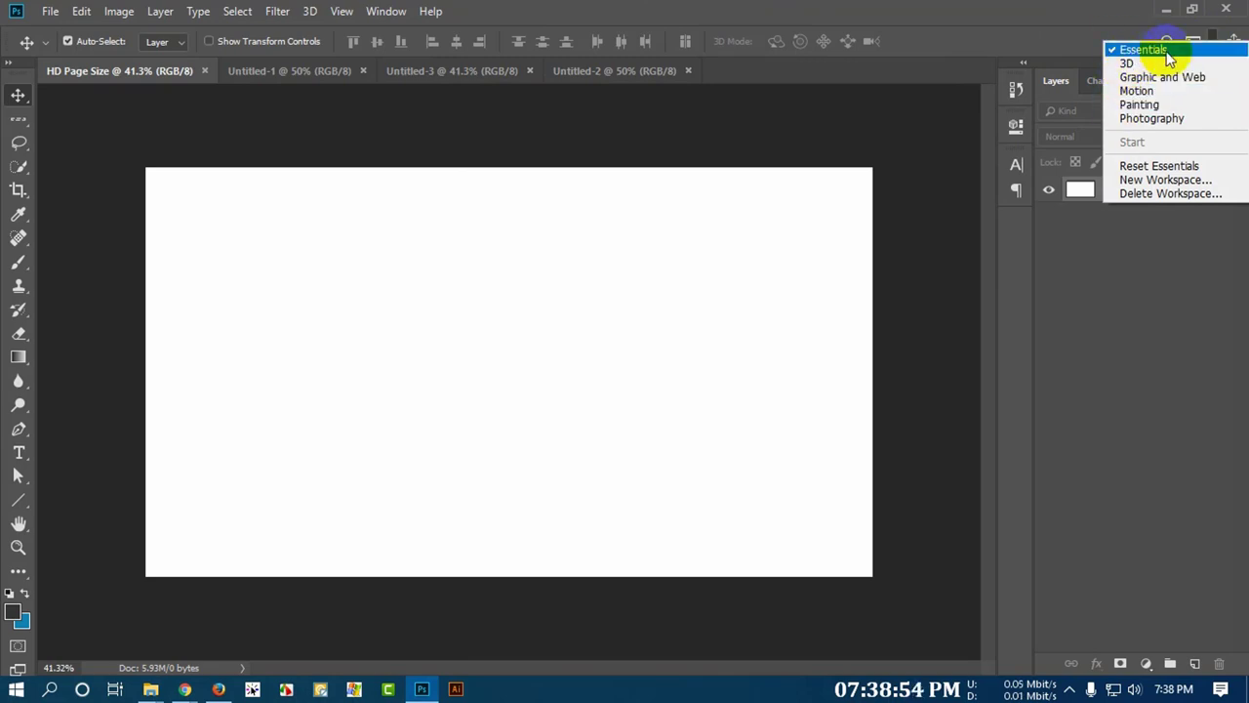
click(1128, 65)
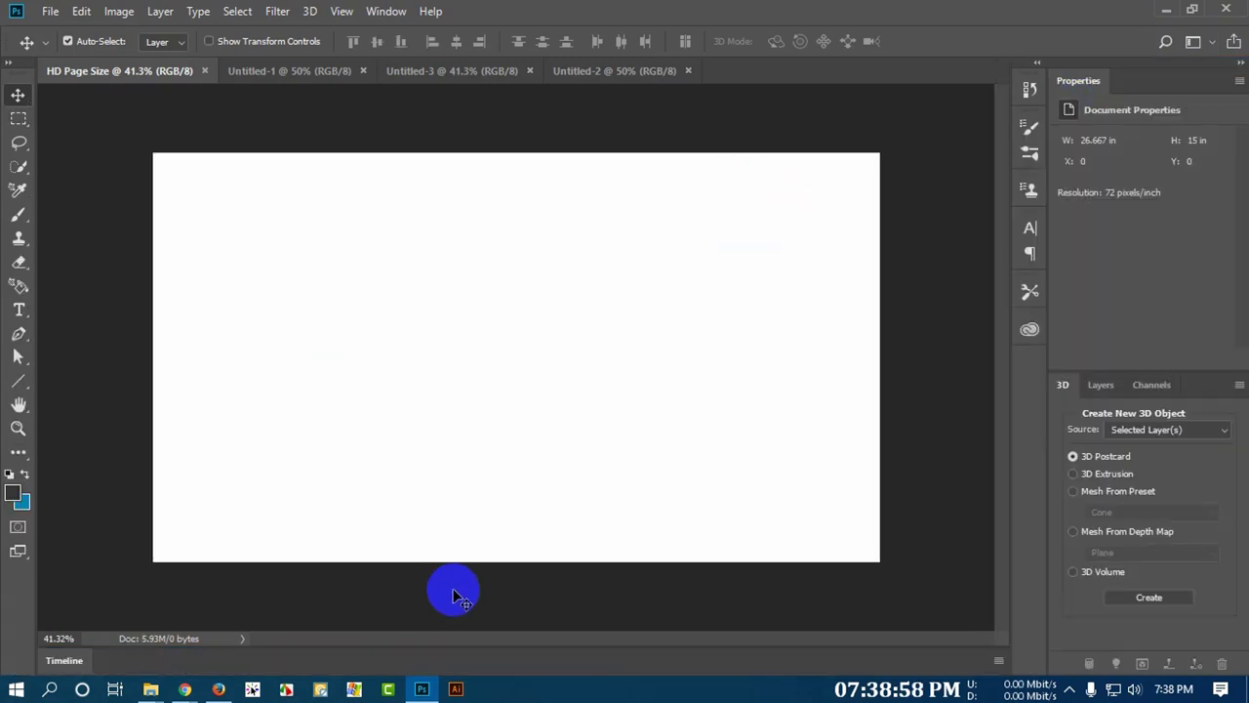
click(1195, 42)
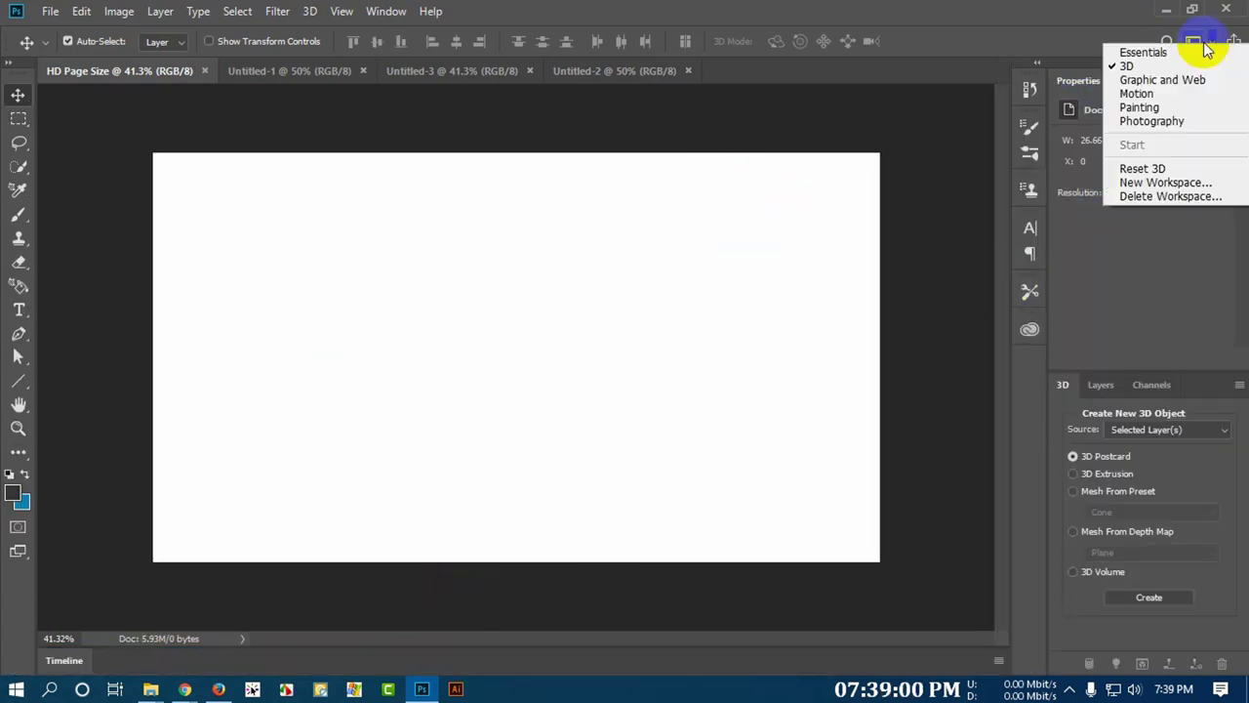
click(1168, 82)
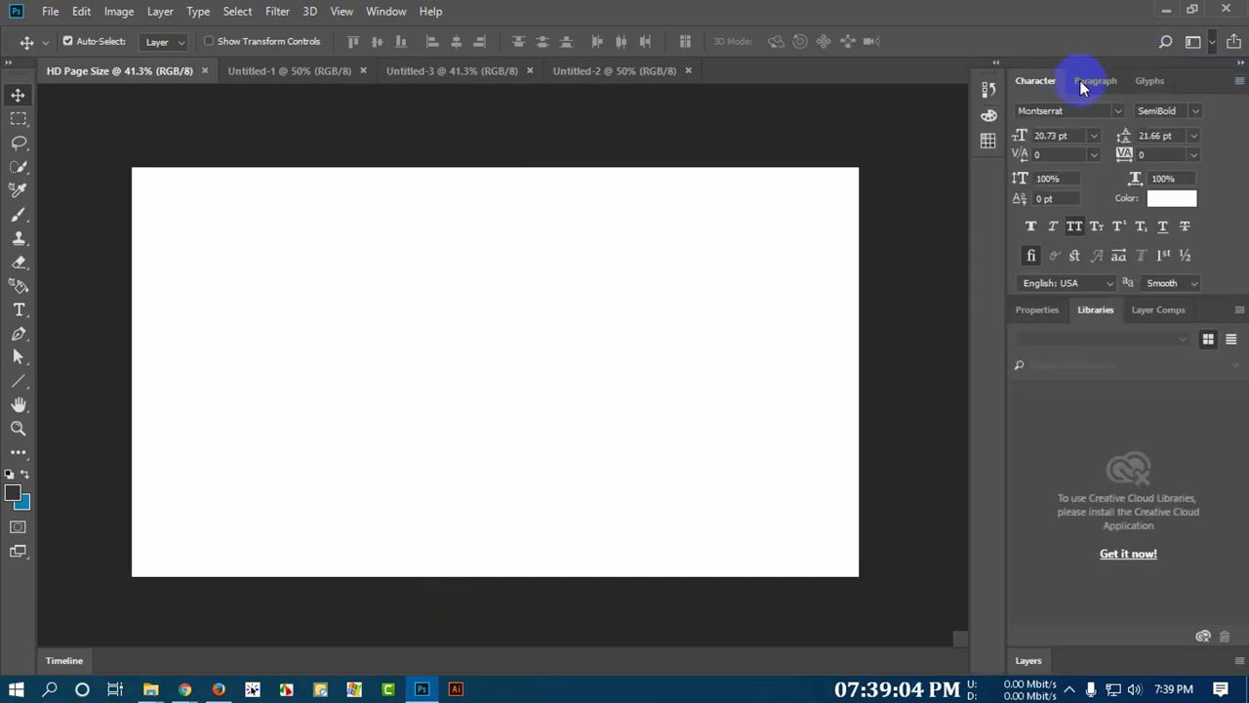
click(1208, 41)
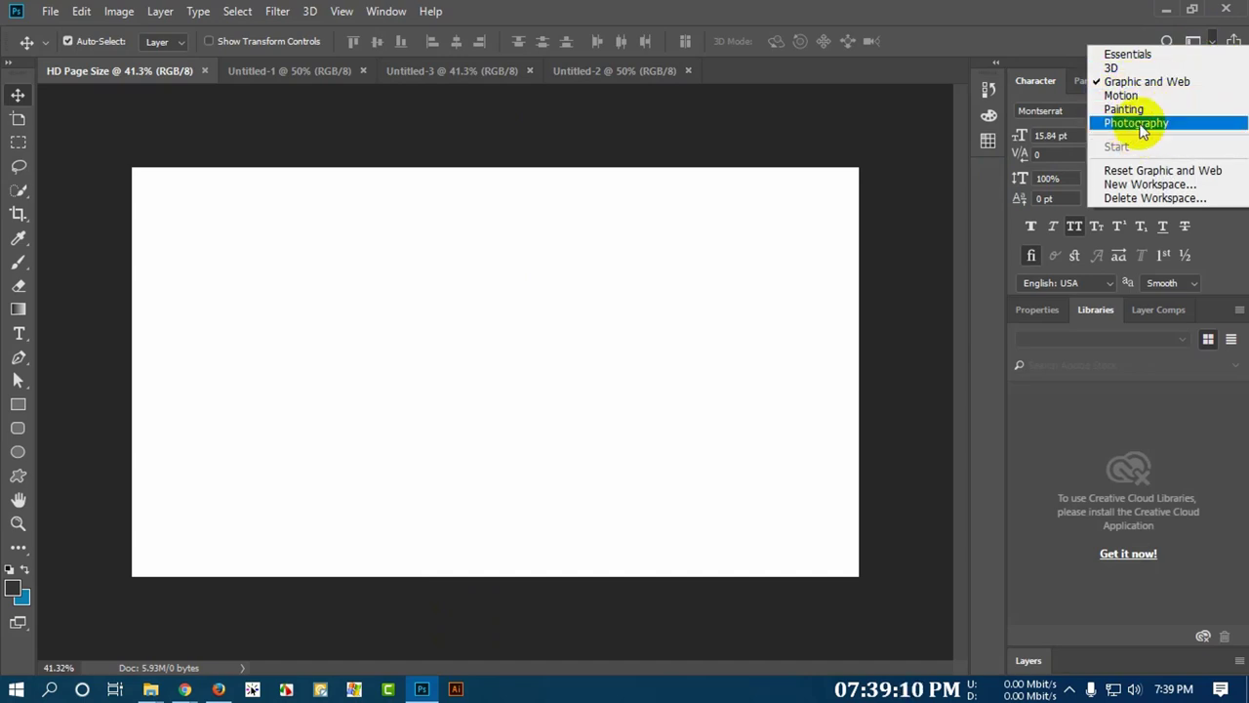
click(1137, 123)
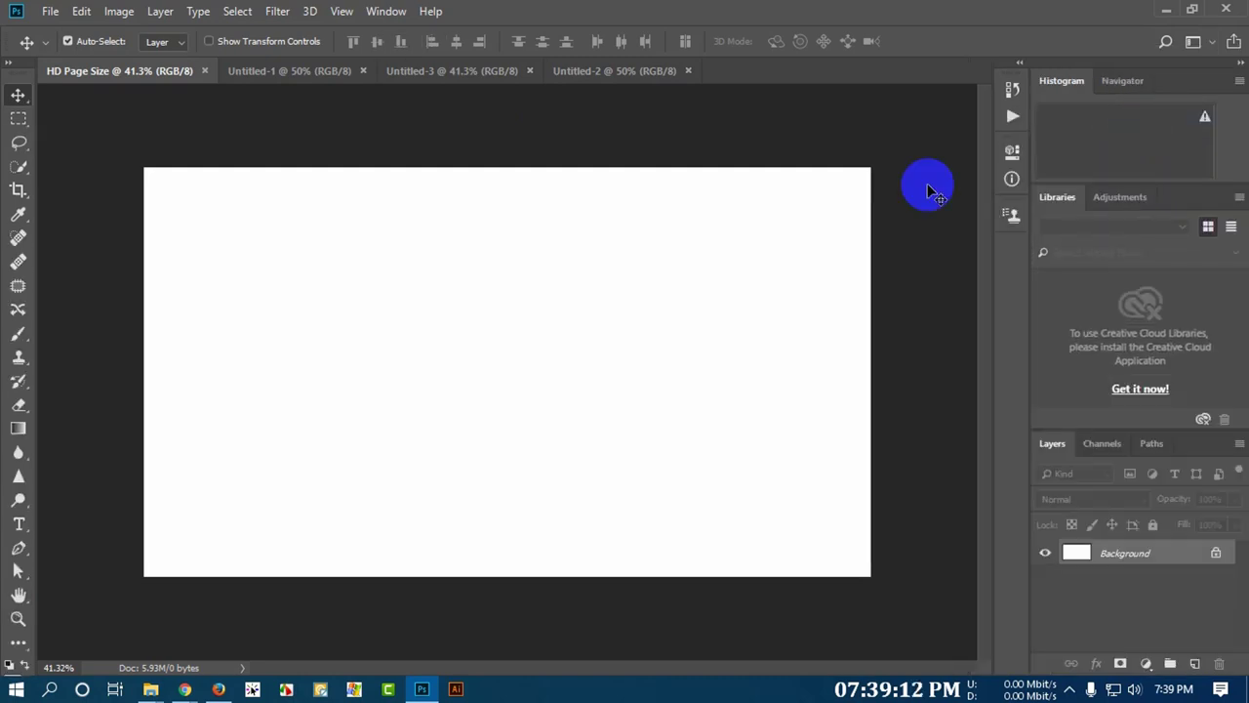
click(1212, 42)
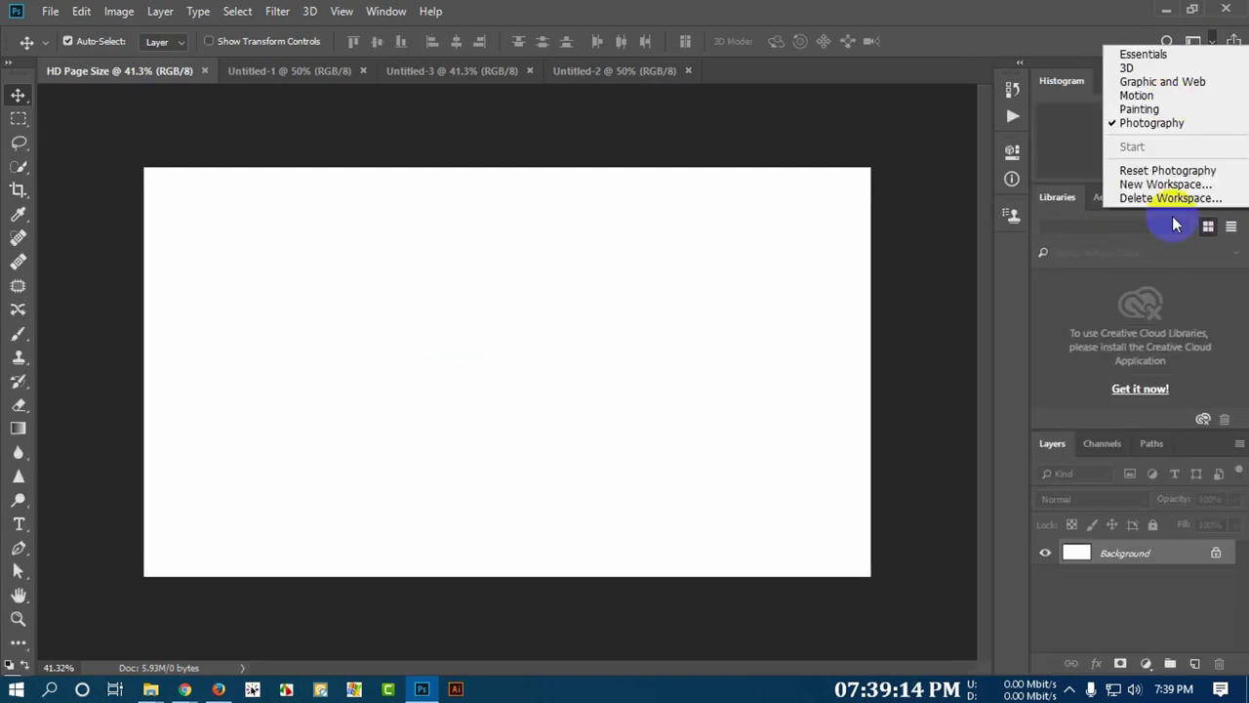
click(1143, 55)
click(1210, 43)
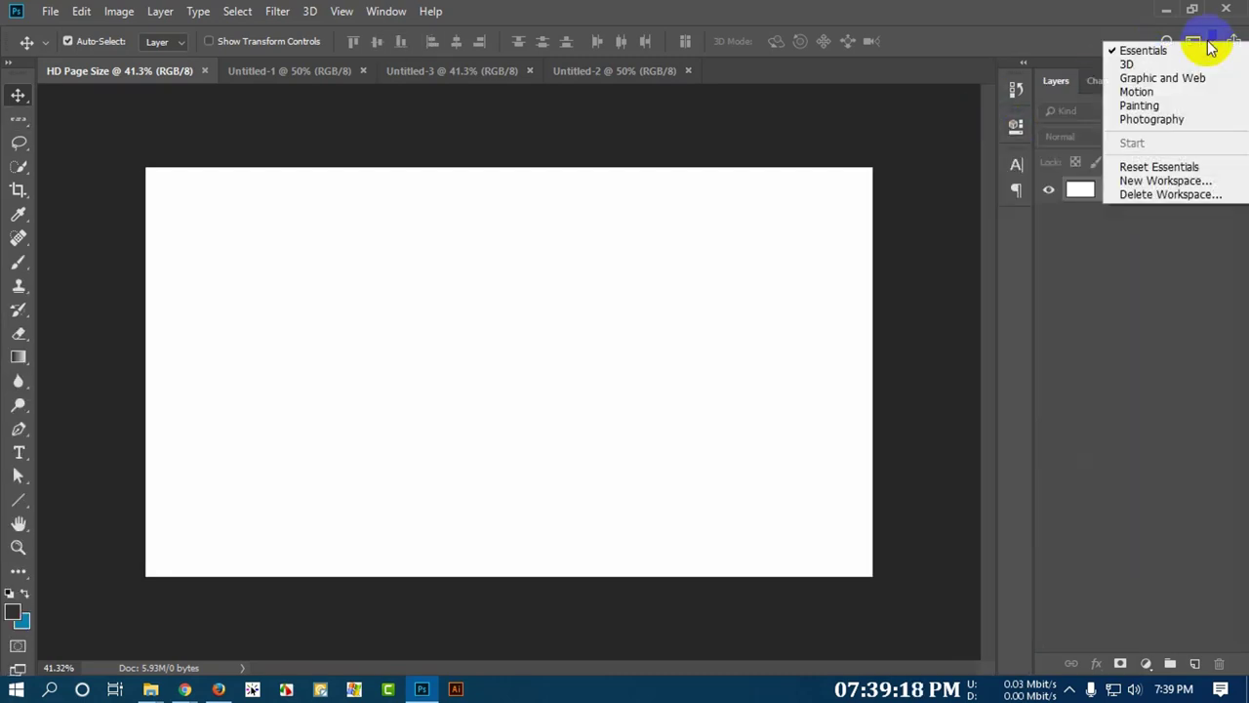
click(469, 15)
click(719, 439)
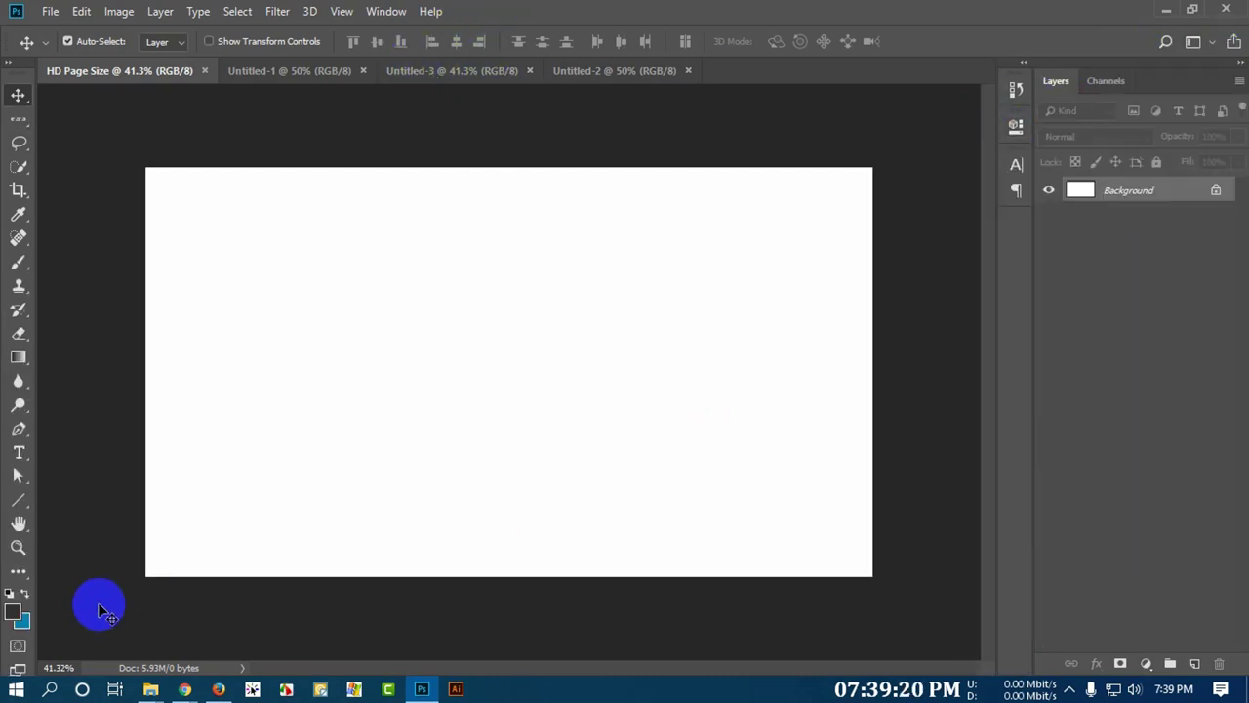
mouse_move(56, 449)
mouse_down()
mouse_move(245, 497)
mouse_move(847, 187)
mouse_up()
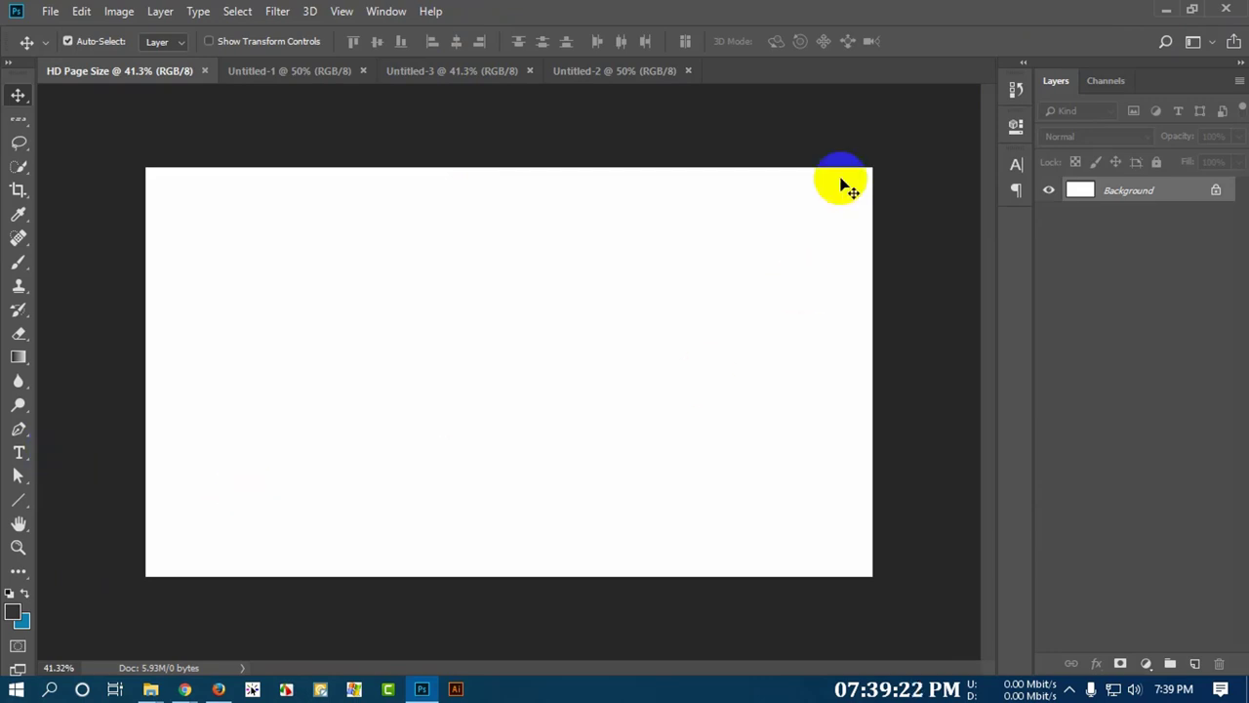
click(659, 393)
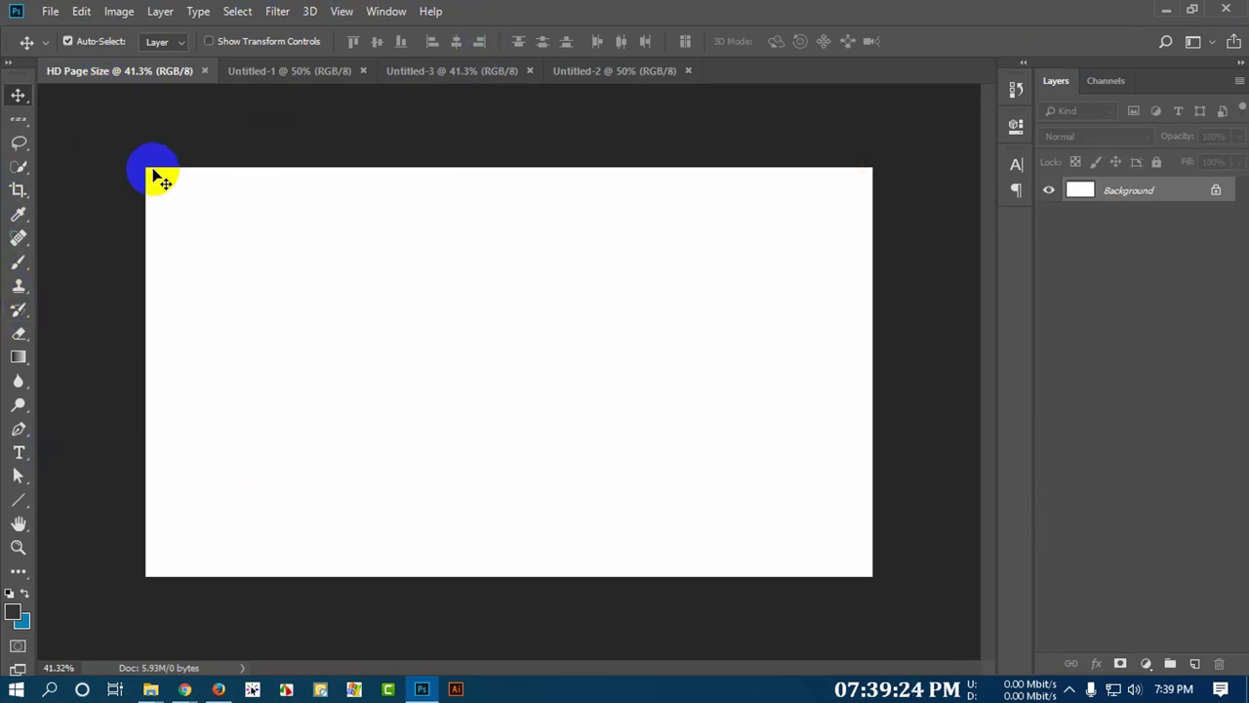
drag(154, 176, 452, 422)
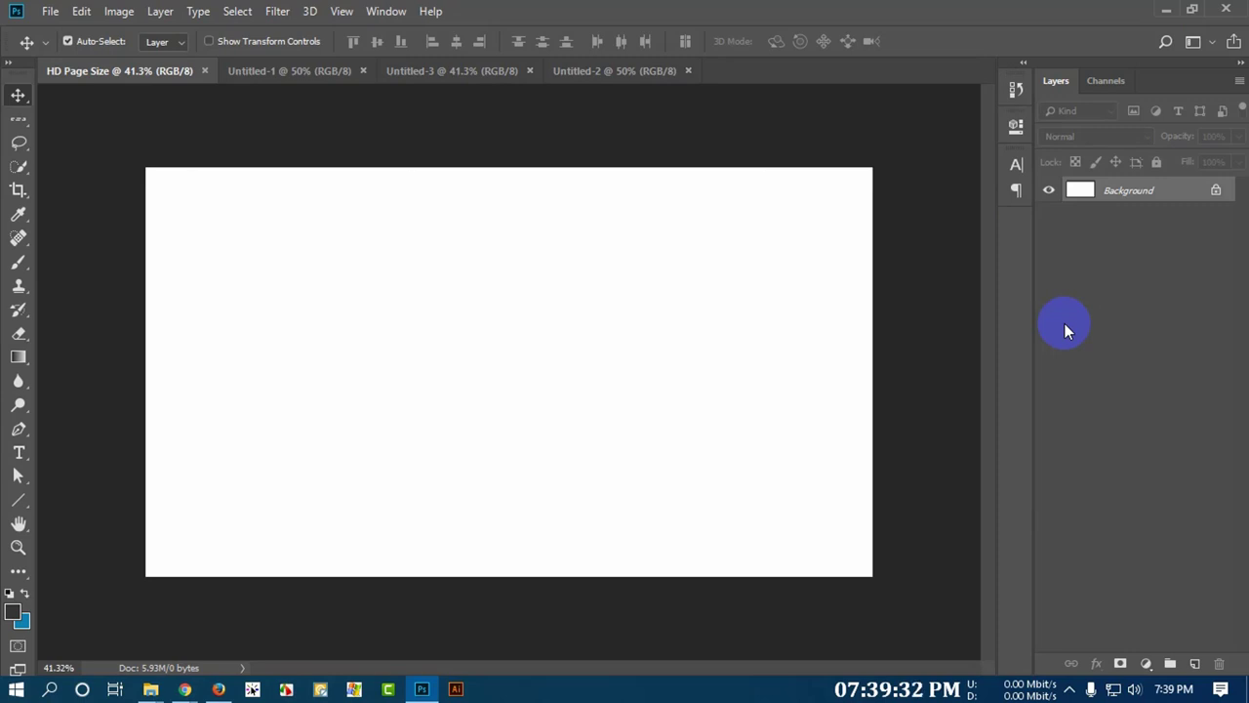
- Choose Reset Essentials in the workspace switcher to restore the default Color, Learn and Layers panels
click(1199, 50)
click(1113, 48)
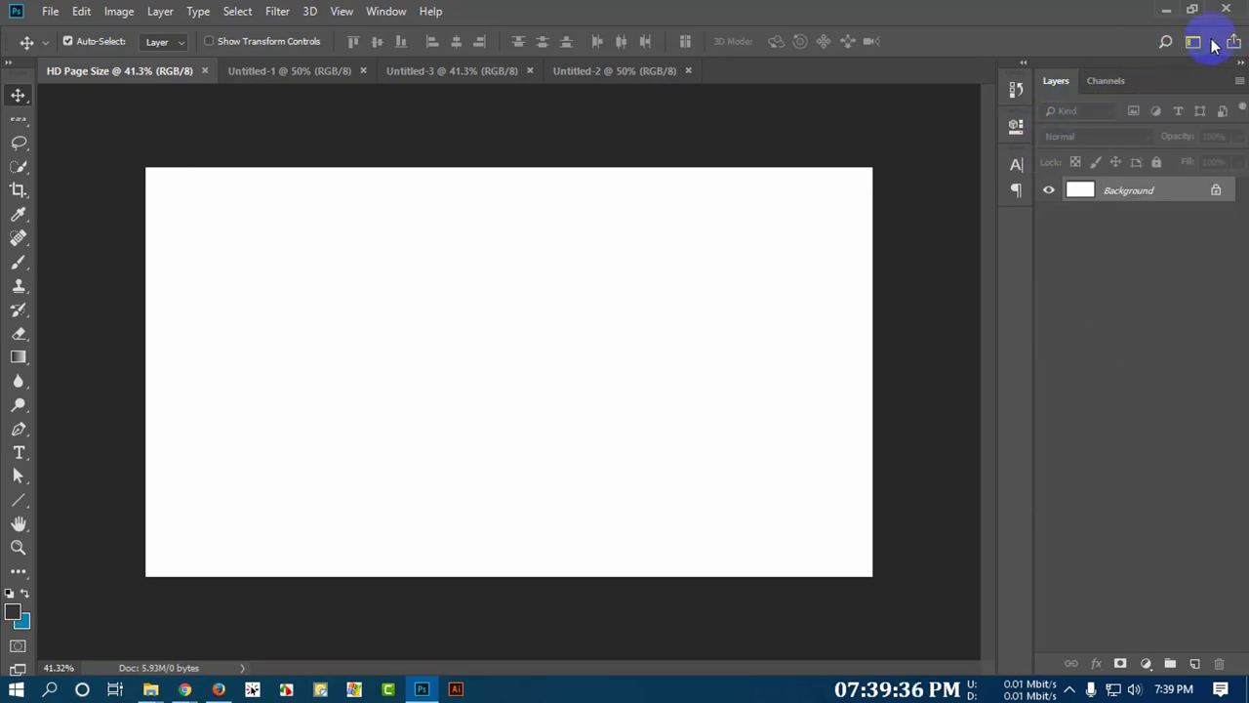
click(1214, 45)
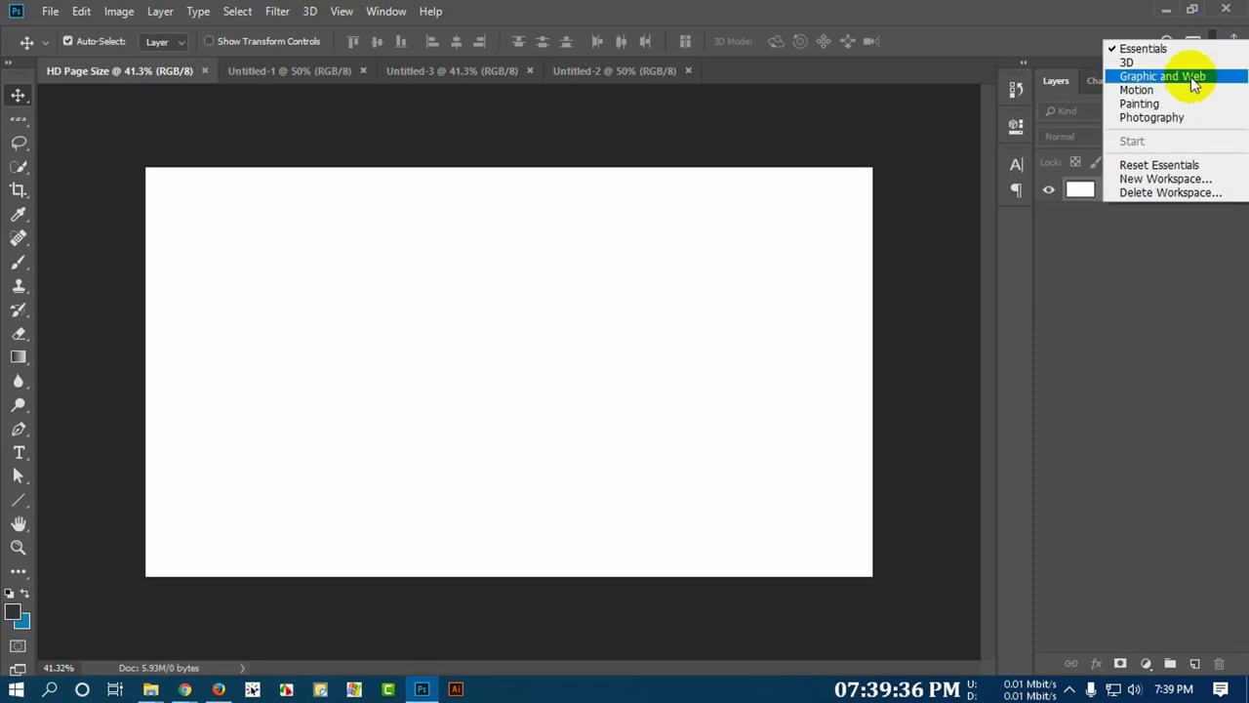
click(1171, 168)
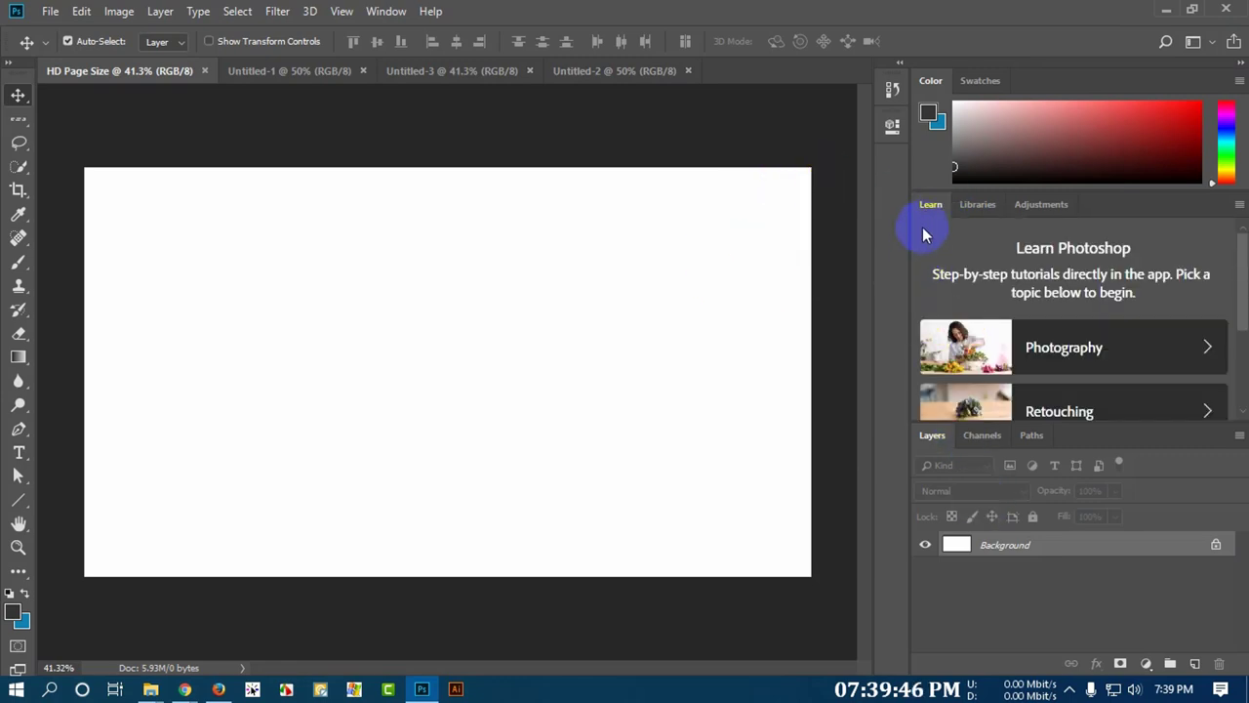
- Close the Learn and Libraries panels, leaving Adjustments, and narrow the right panel column
right_click(930, 206)
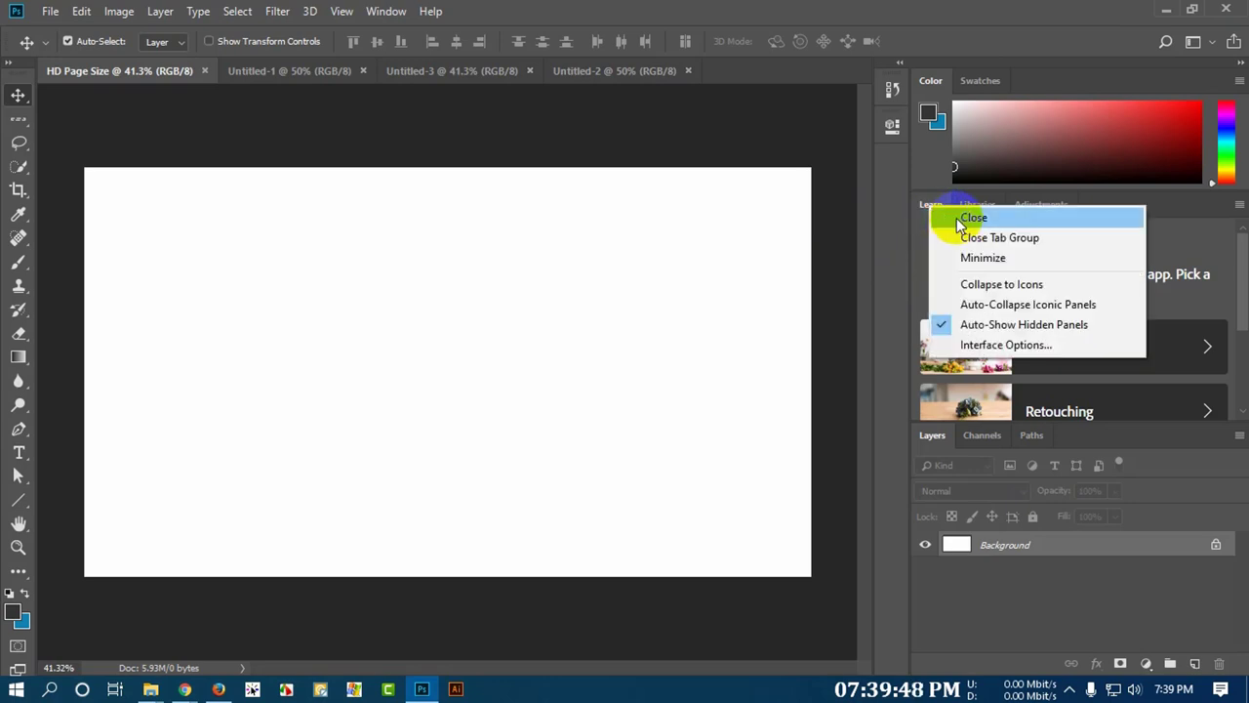
click(956, 218)
right_click(939, 205)
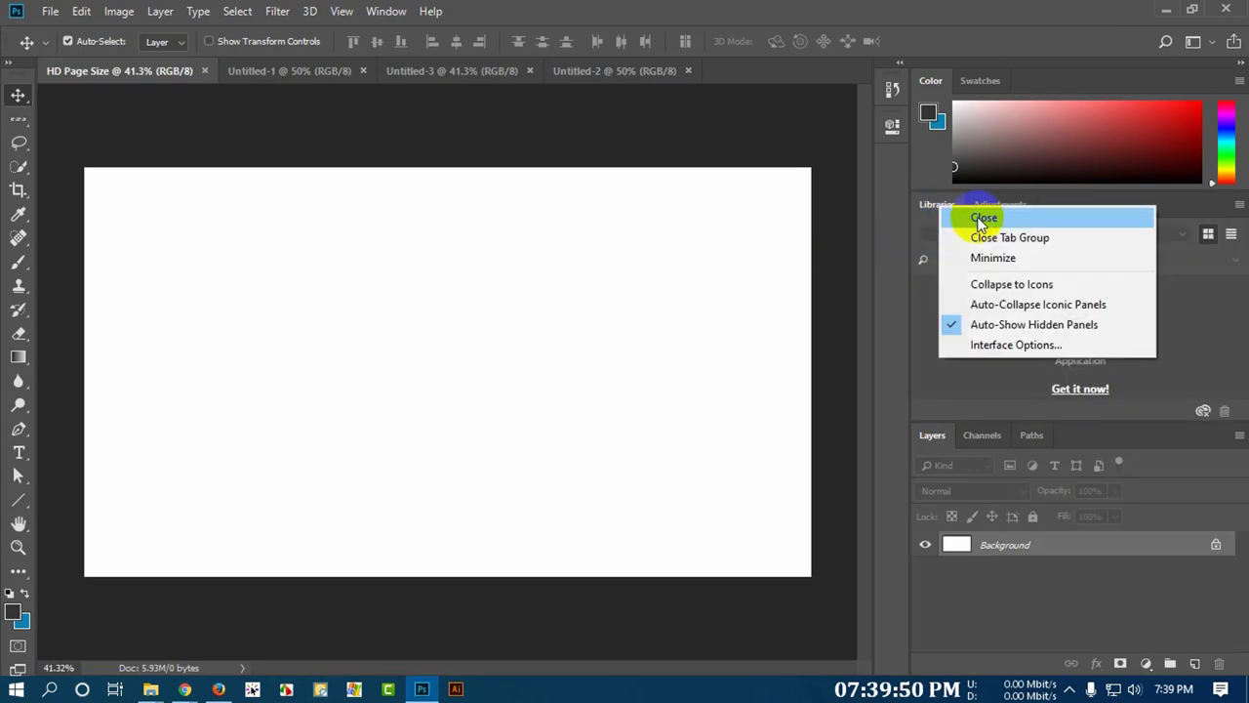
click(1005, 217)
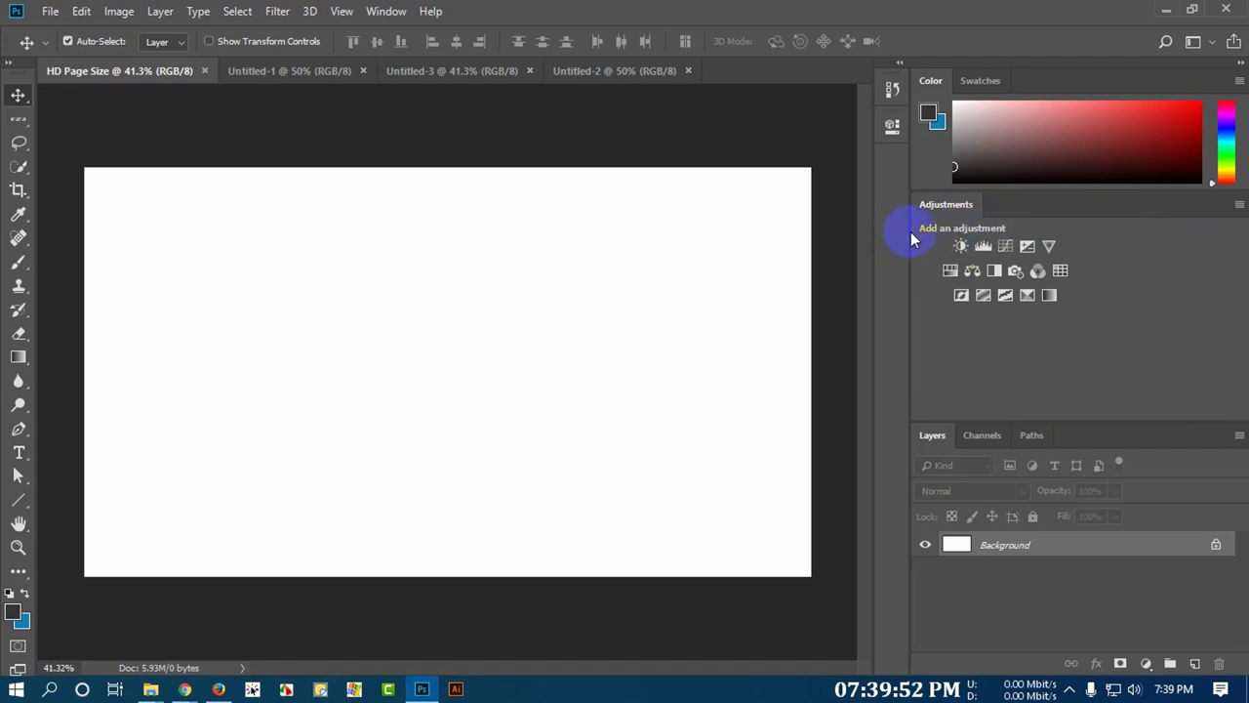
drag(910, 232, 1073, 249)
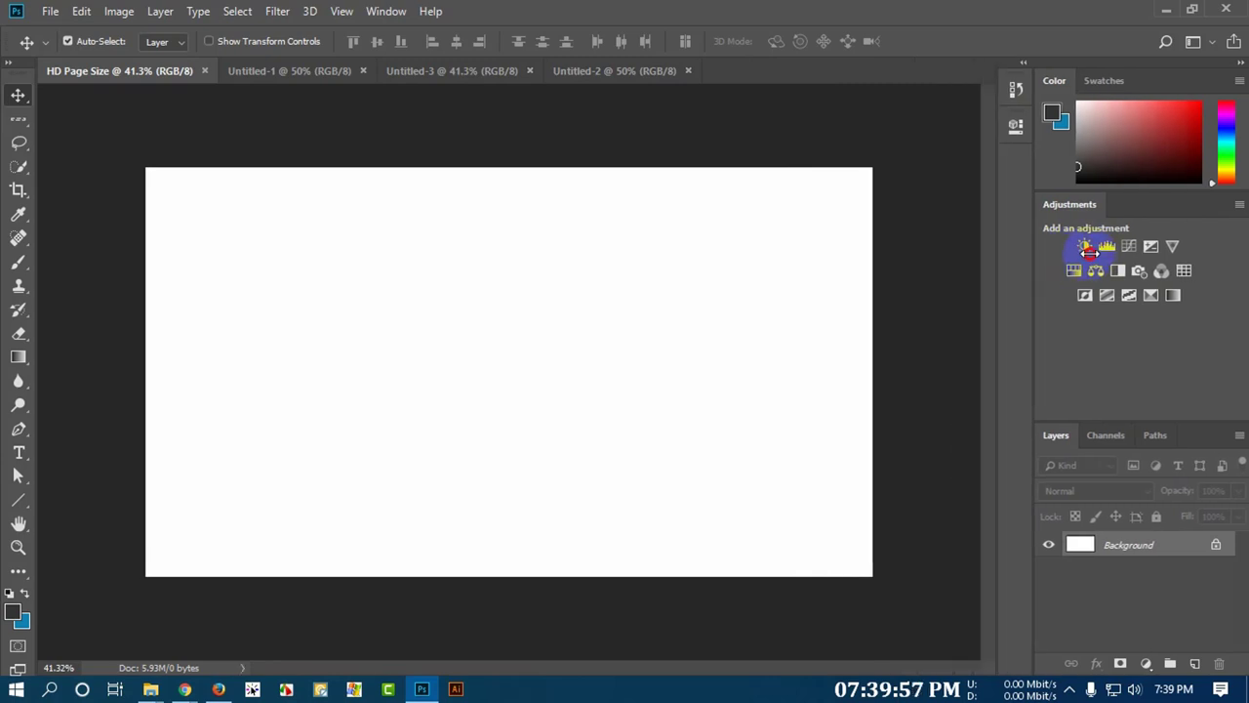
click(1237, 65)
click(1242, 65)
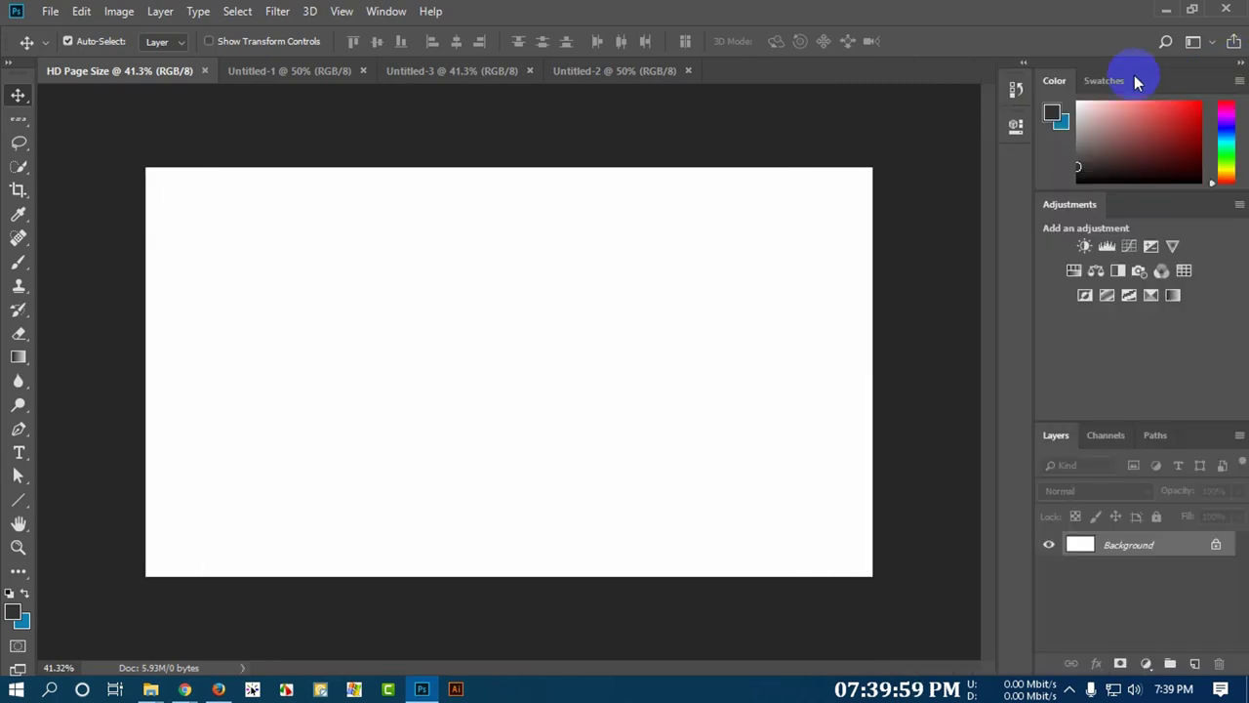
click(1021, 66)
click(1021, 68)
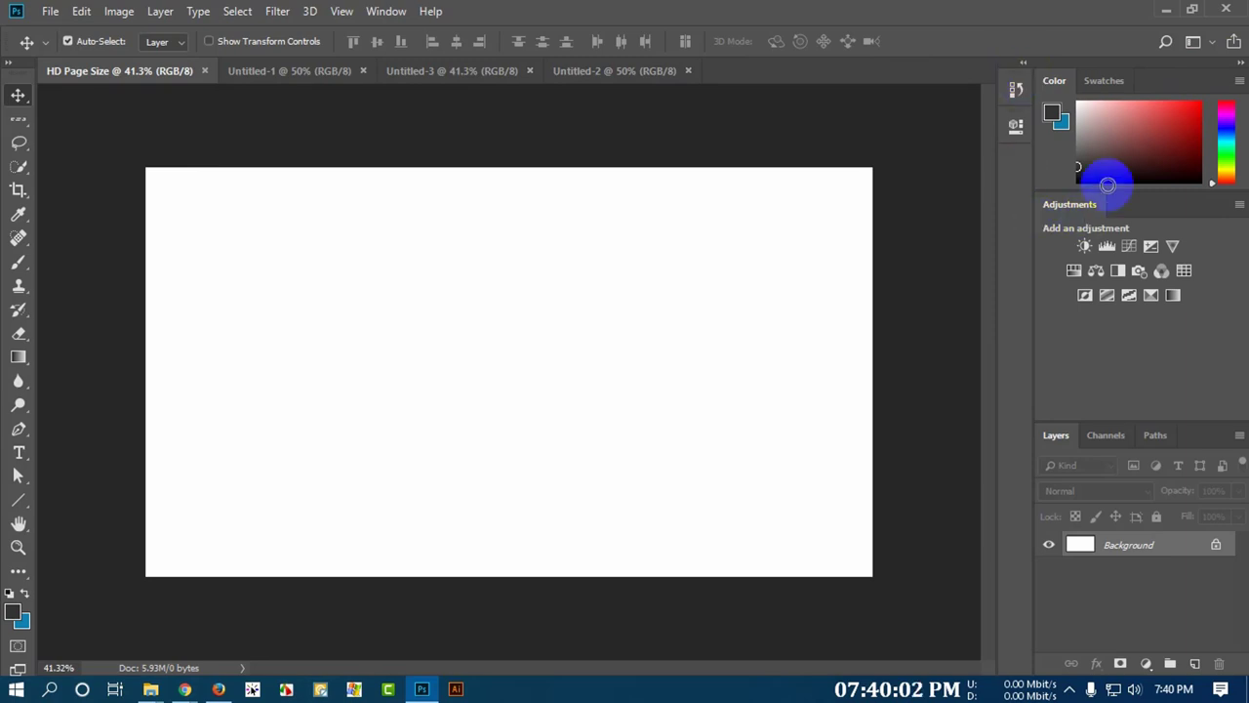
click(1239, 82)
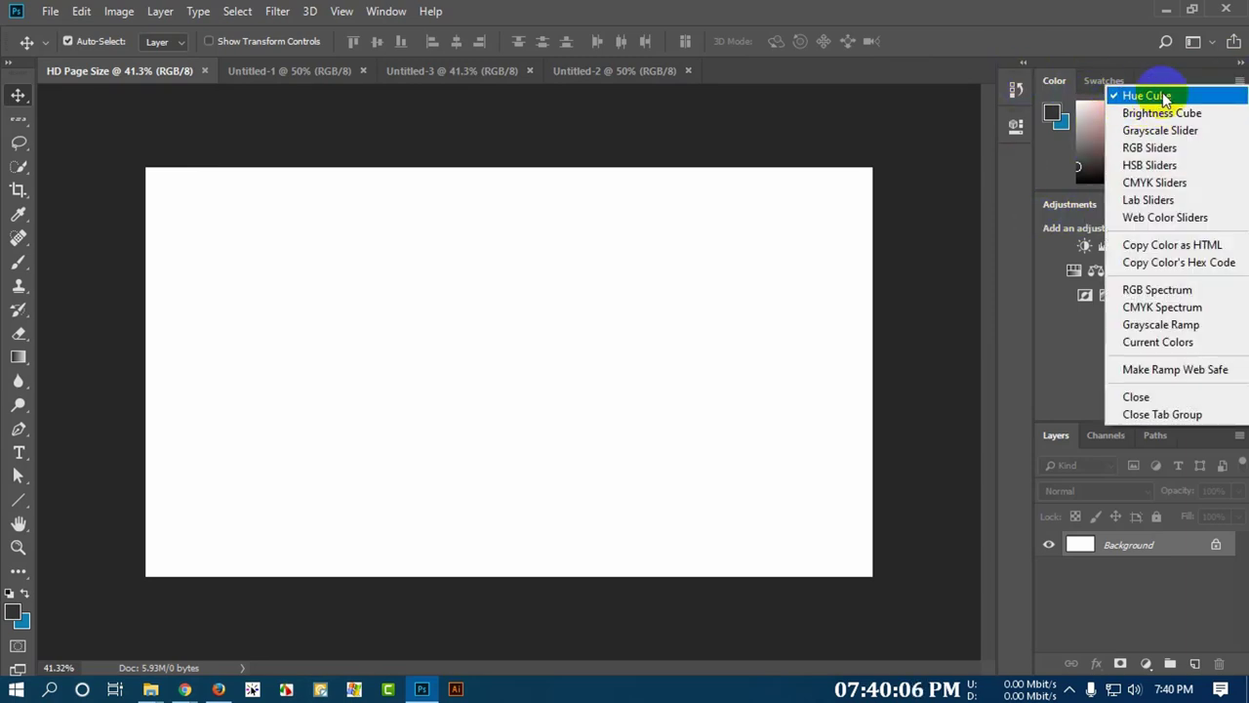
click(1164, 99)
click(1238, 84)
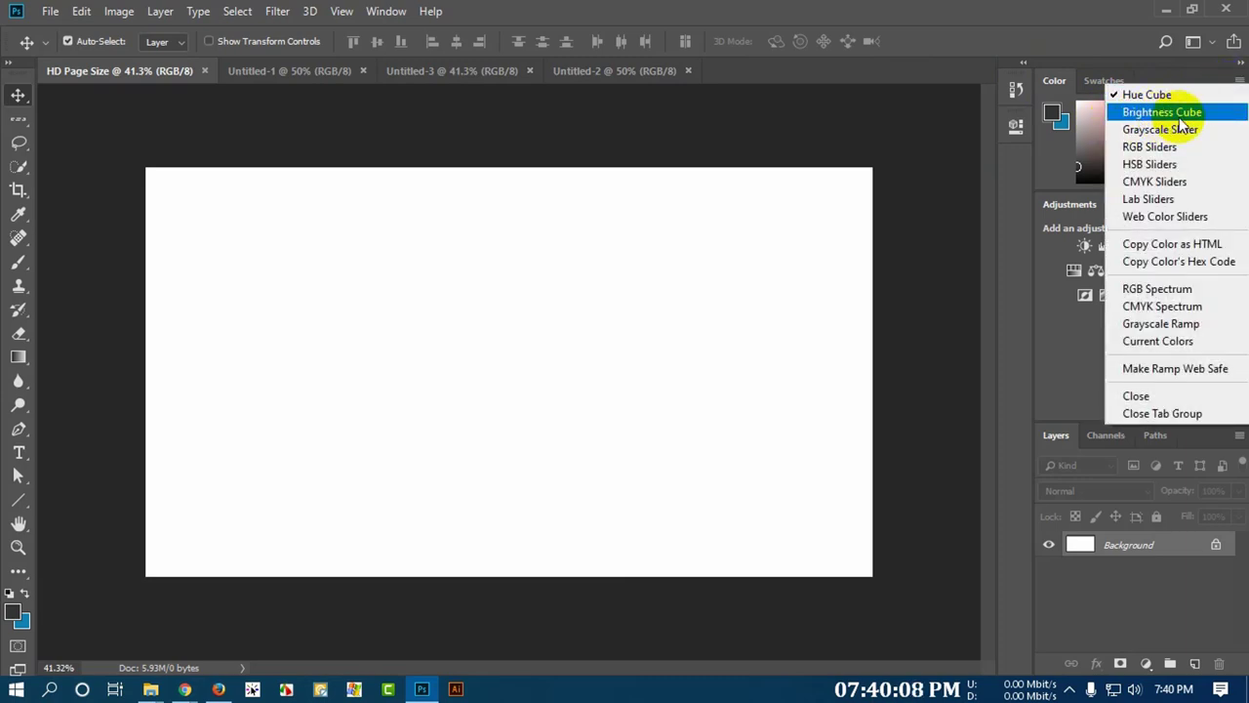
click(1148, 113)
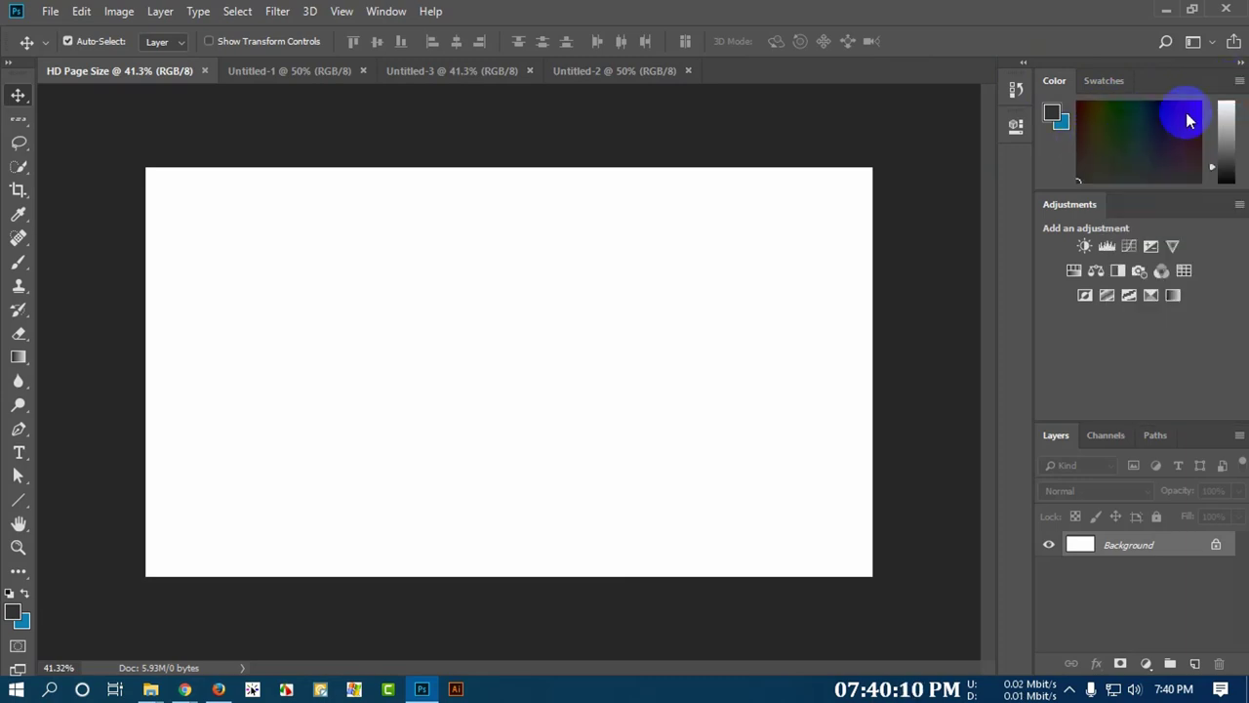
click(1239, 84)
click(1160, 153)
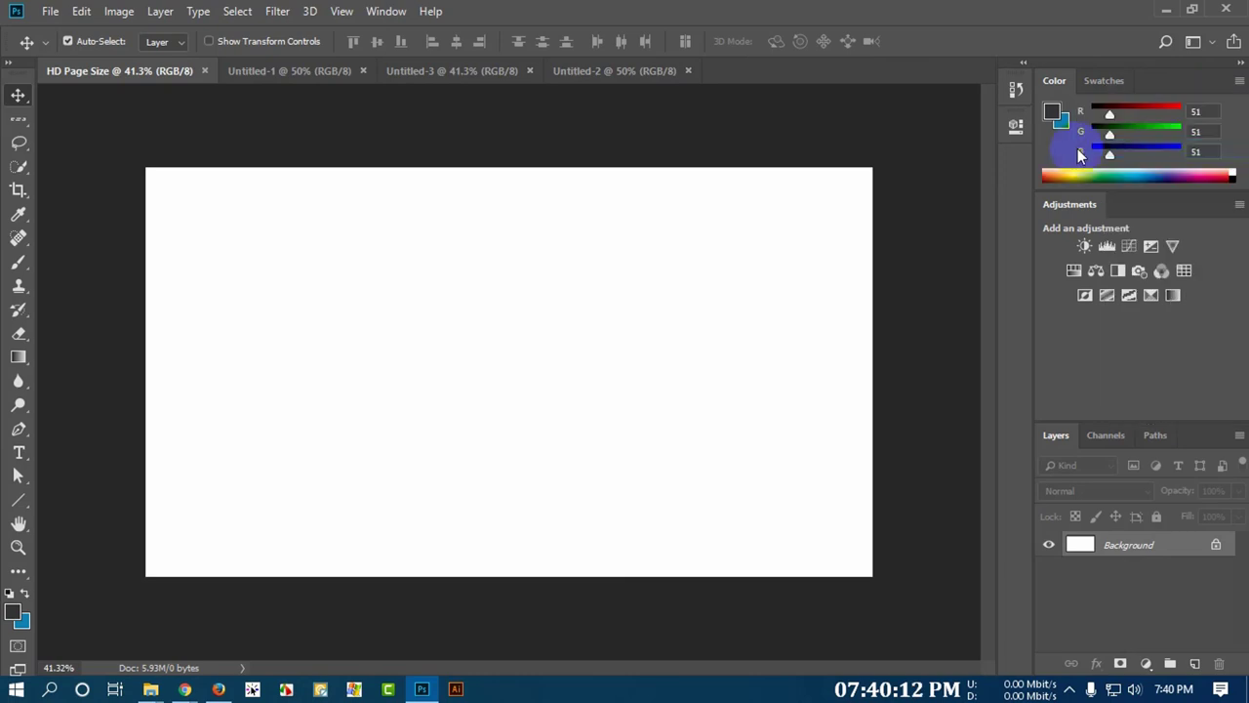
click(1241, 79)
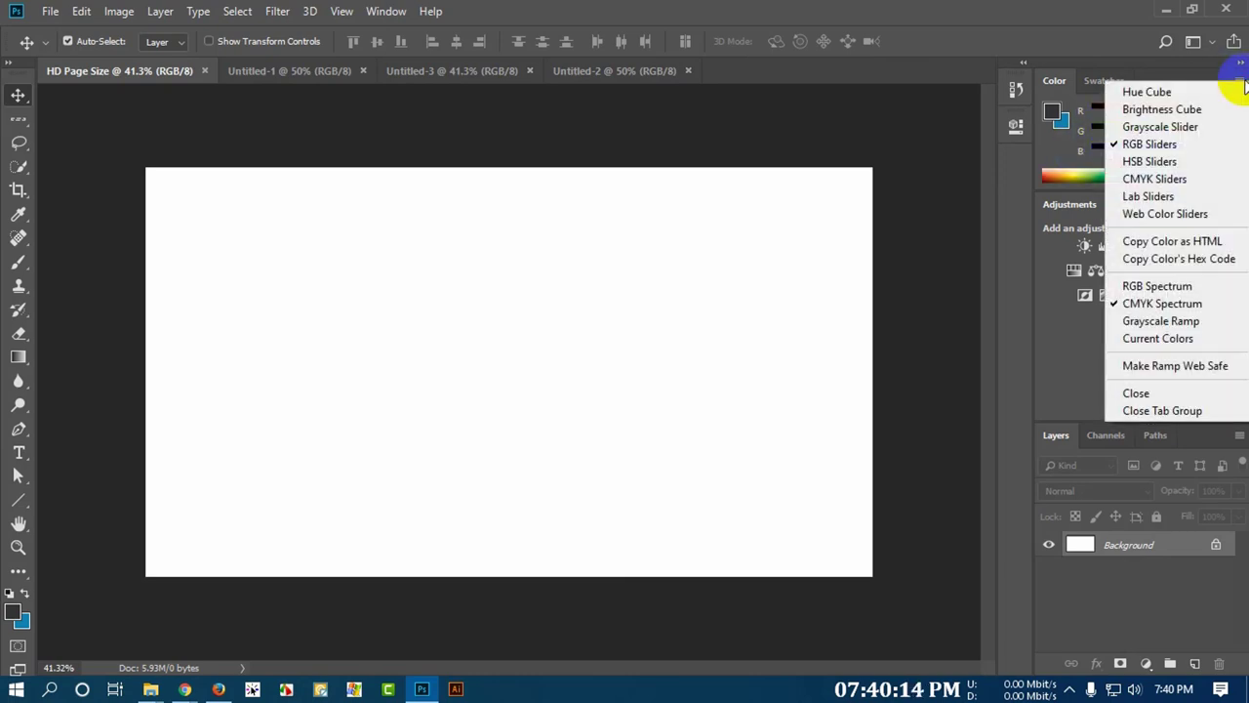
click(1157, 179)
click(1212, 103)
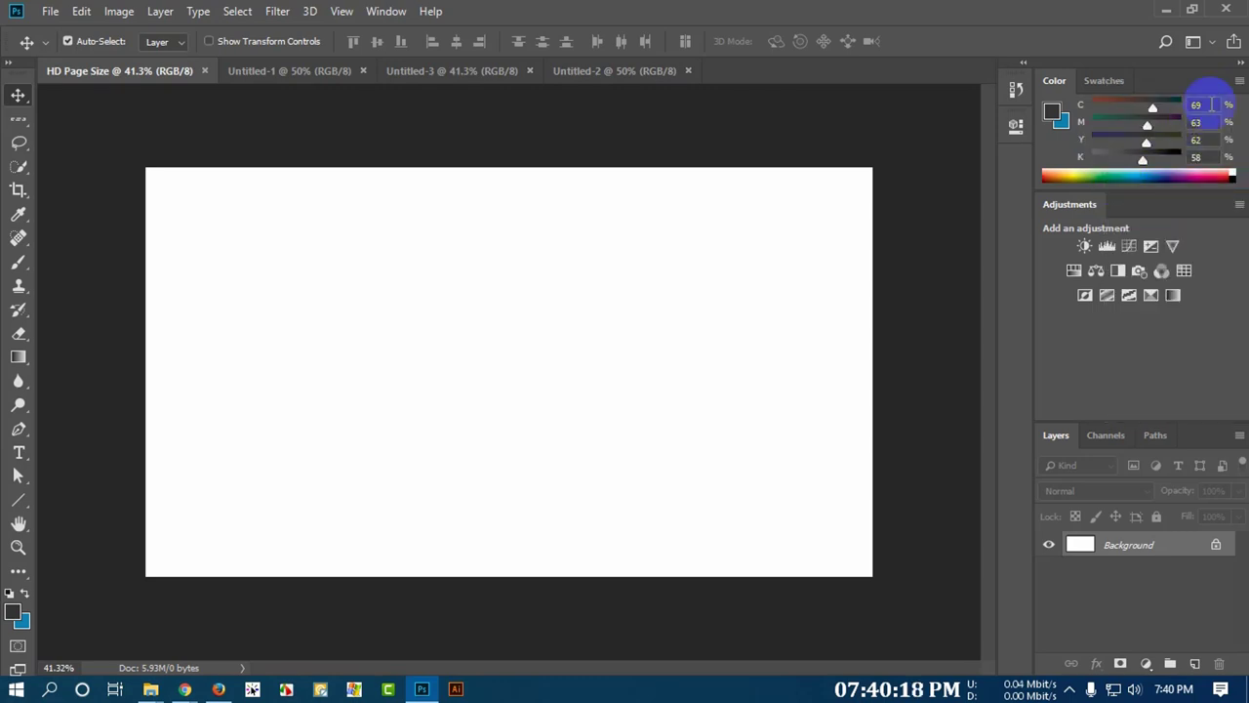
click(1241, 82)
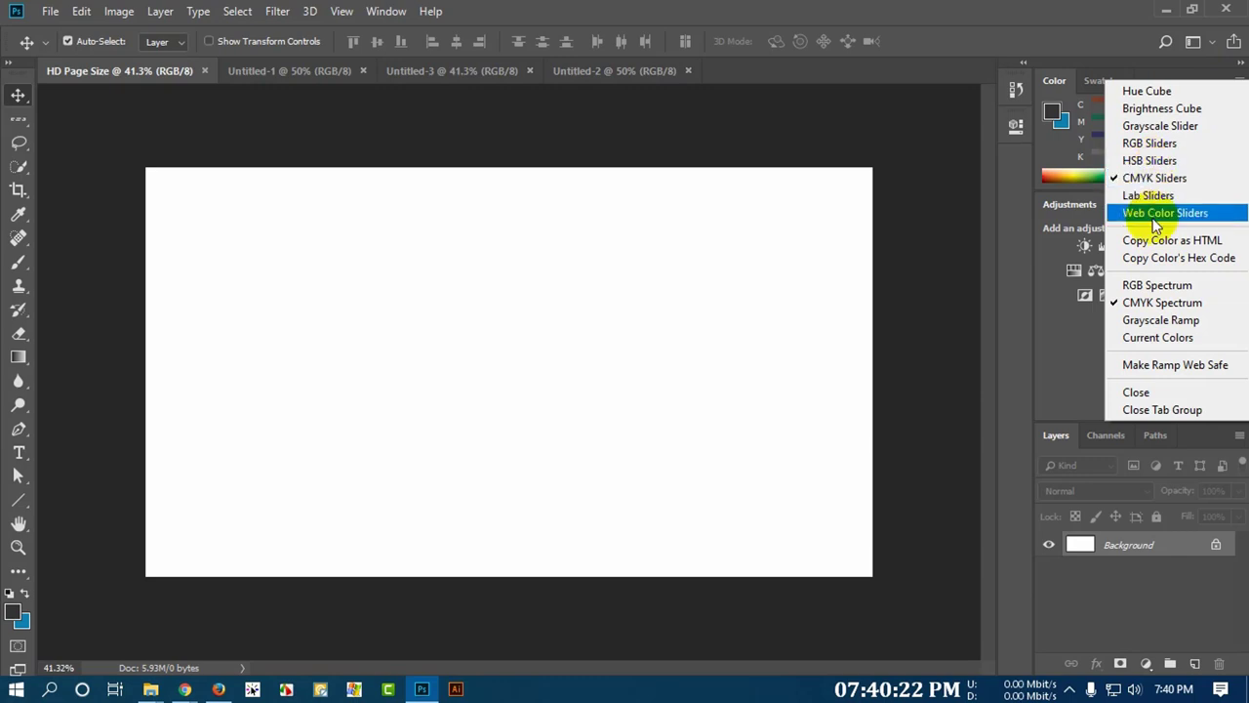
click(1161, 92)
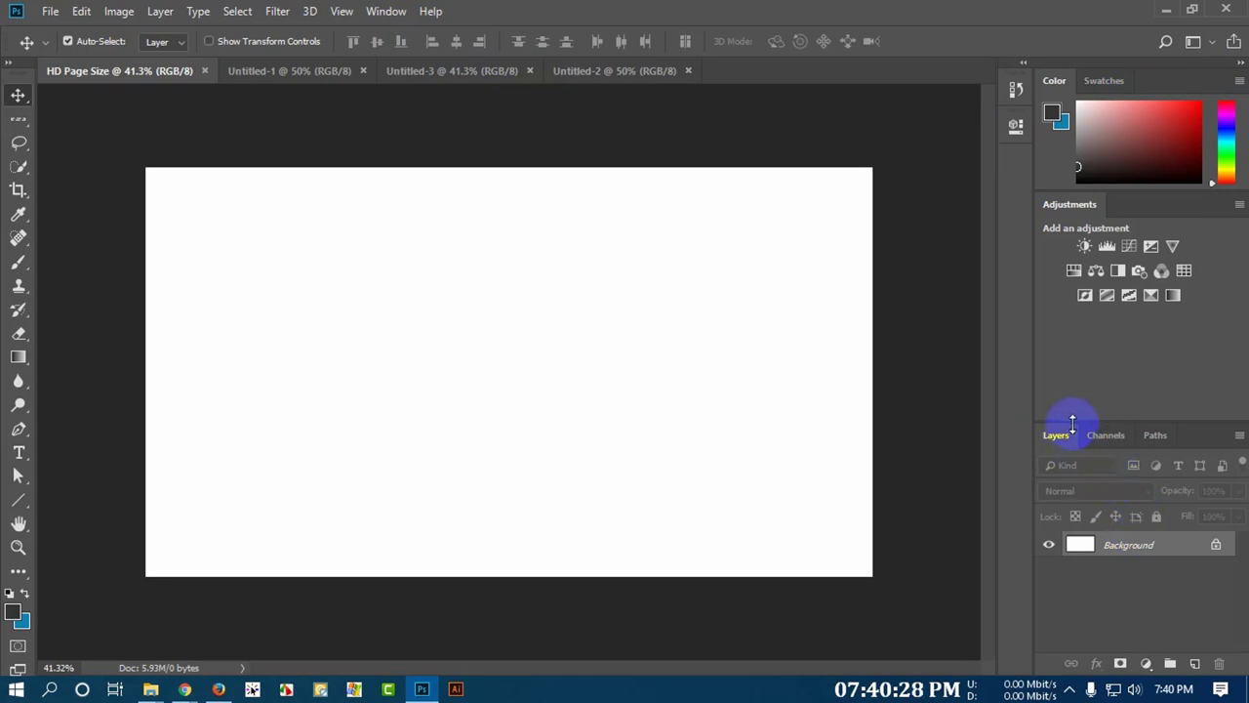
- Drag the Layers panel taller, then zoom the view to about 25% with the Navigator slider
drag(1073, 422, 1071, 309)
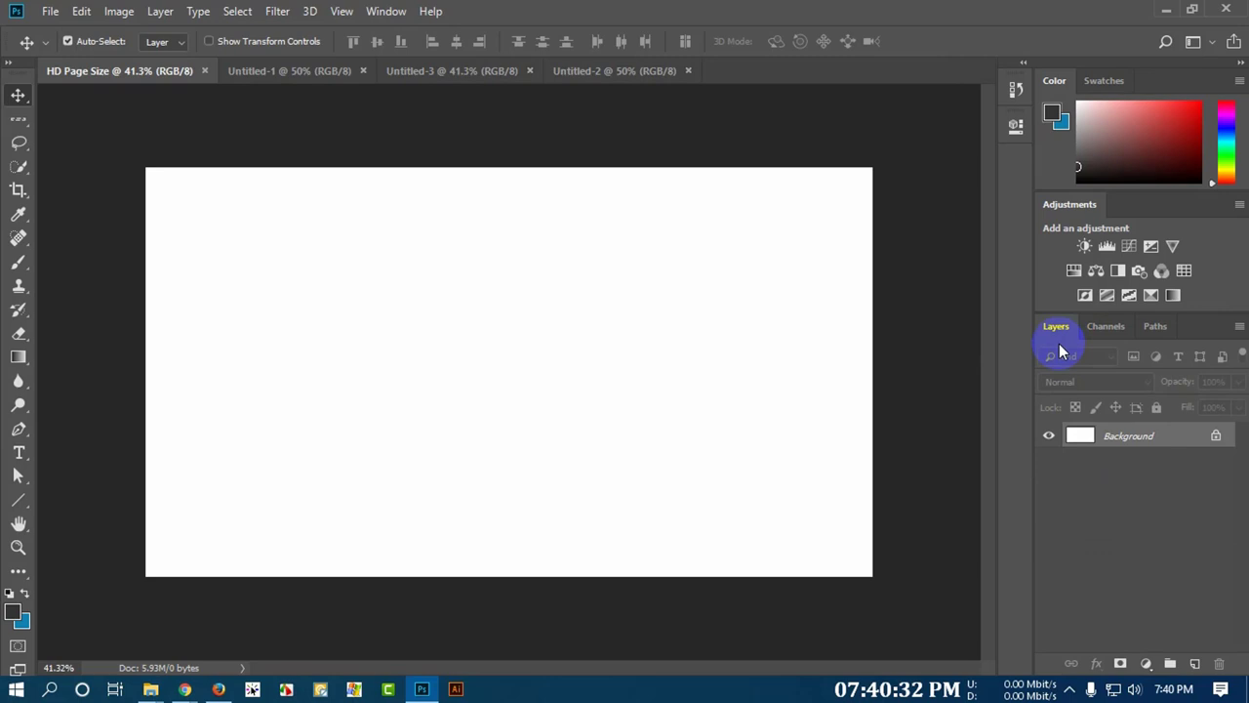
click(374, 12)
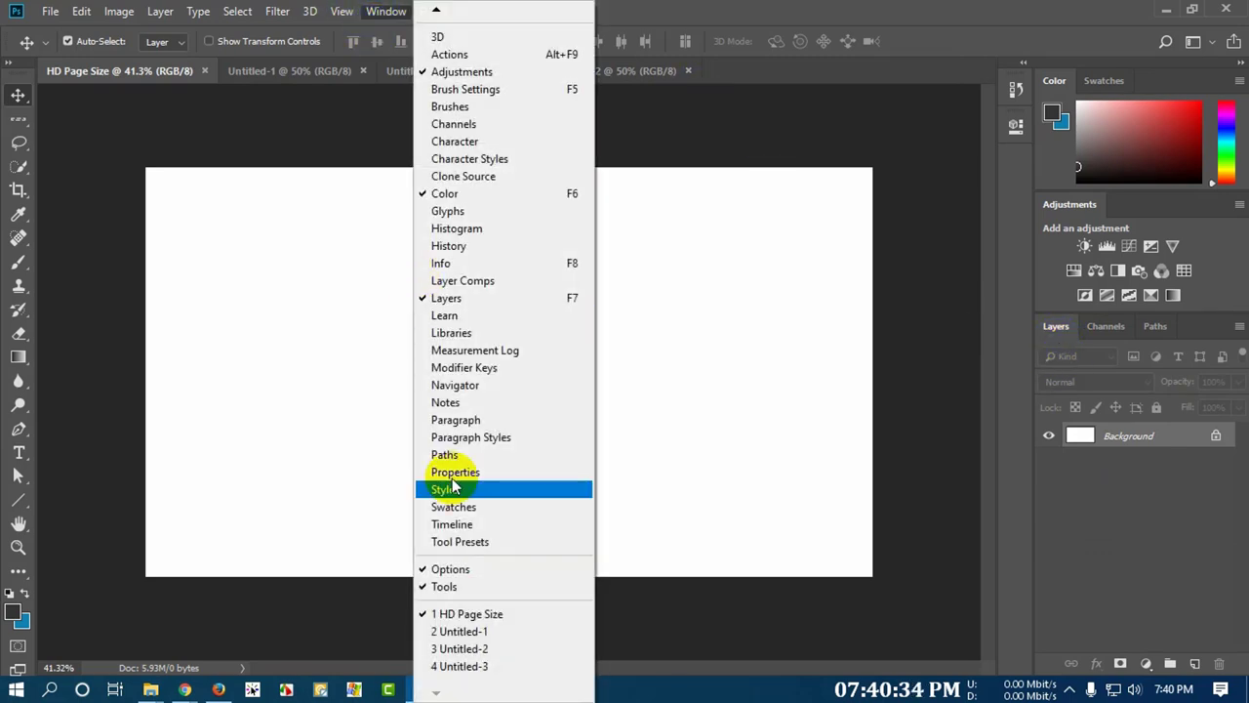
click(464, 388)
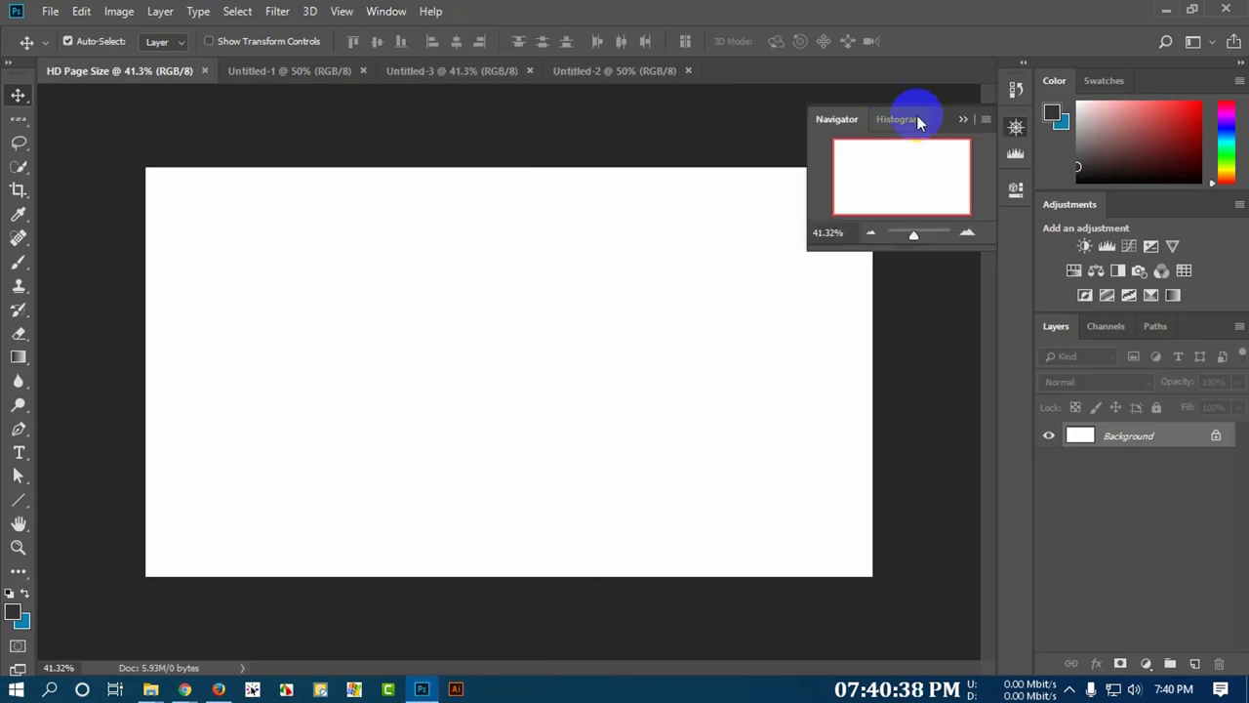
mouse_move(914, 235)
mouse_down()
mouse_move(901, 234)
mouse_move(912, 239)
mouse_up()
click(961, 119)
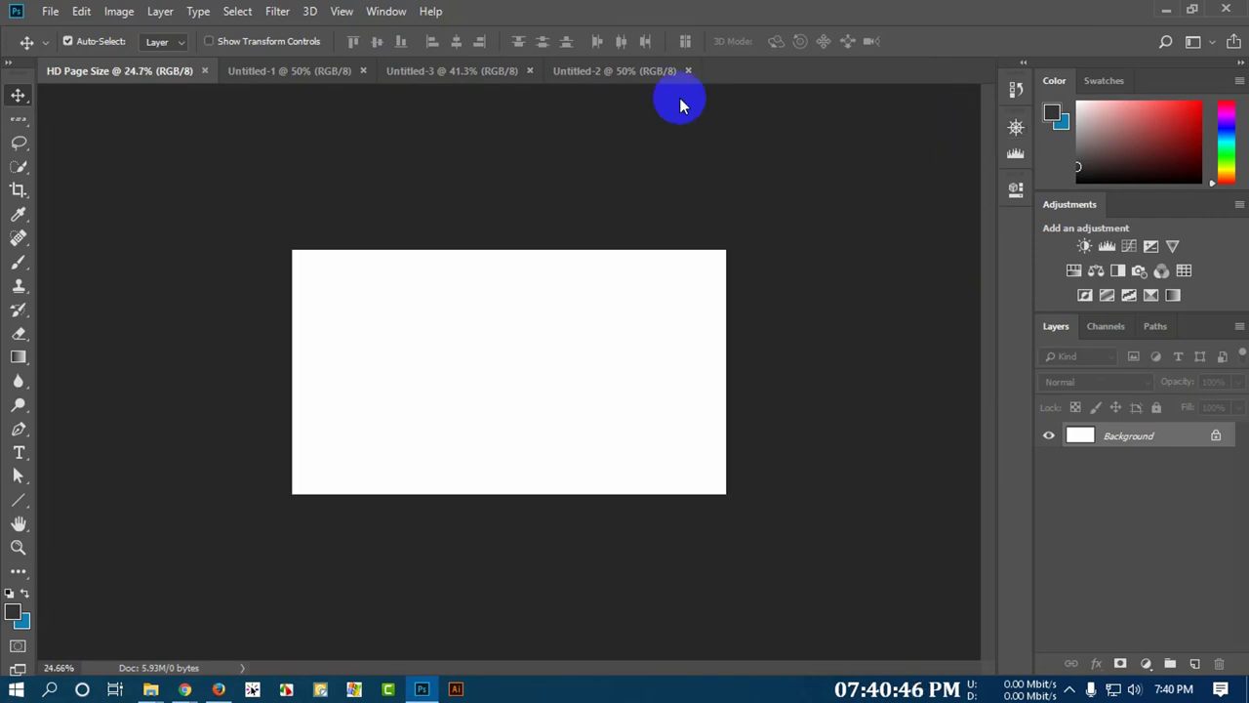
click(391, 10)
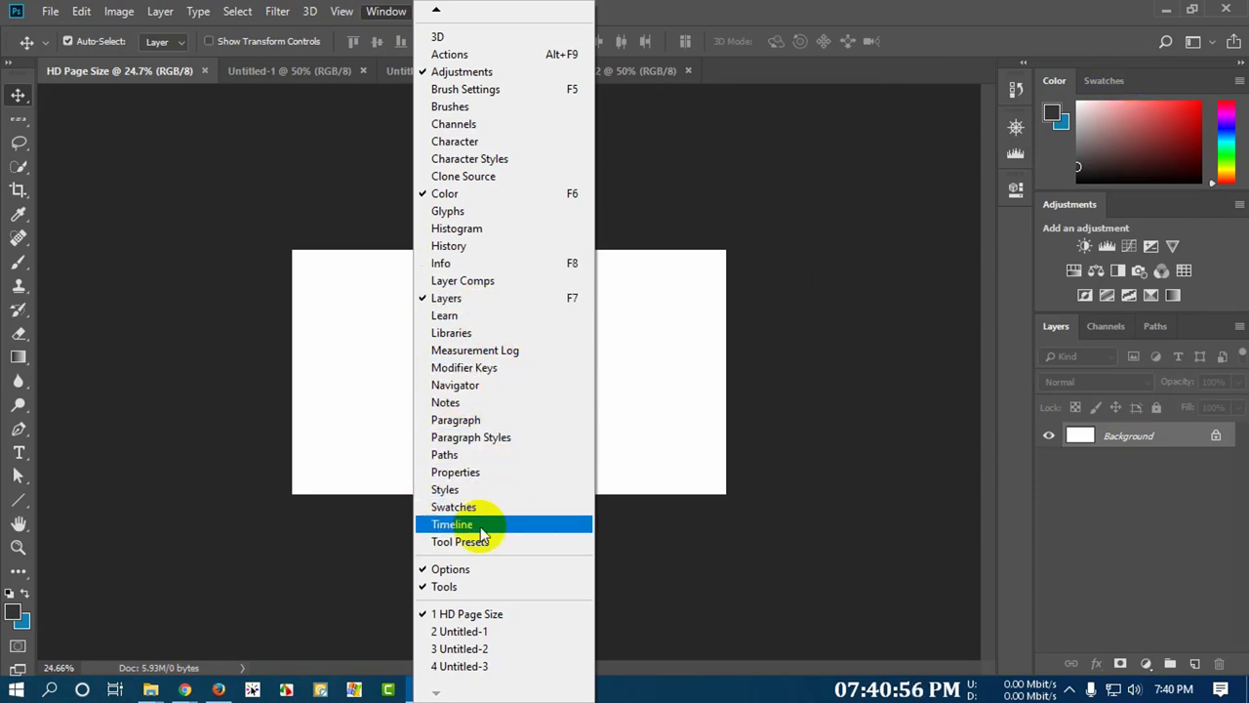
- Open the Character and Brush Settings panels and collapse them into the side icon column
click(462, 147)
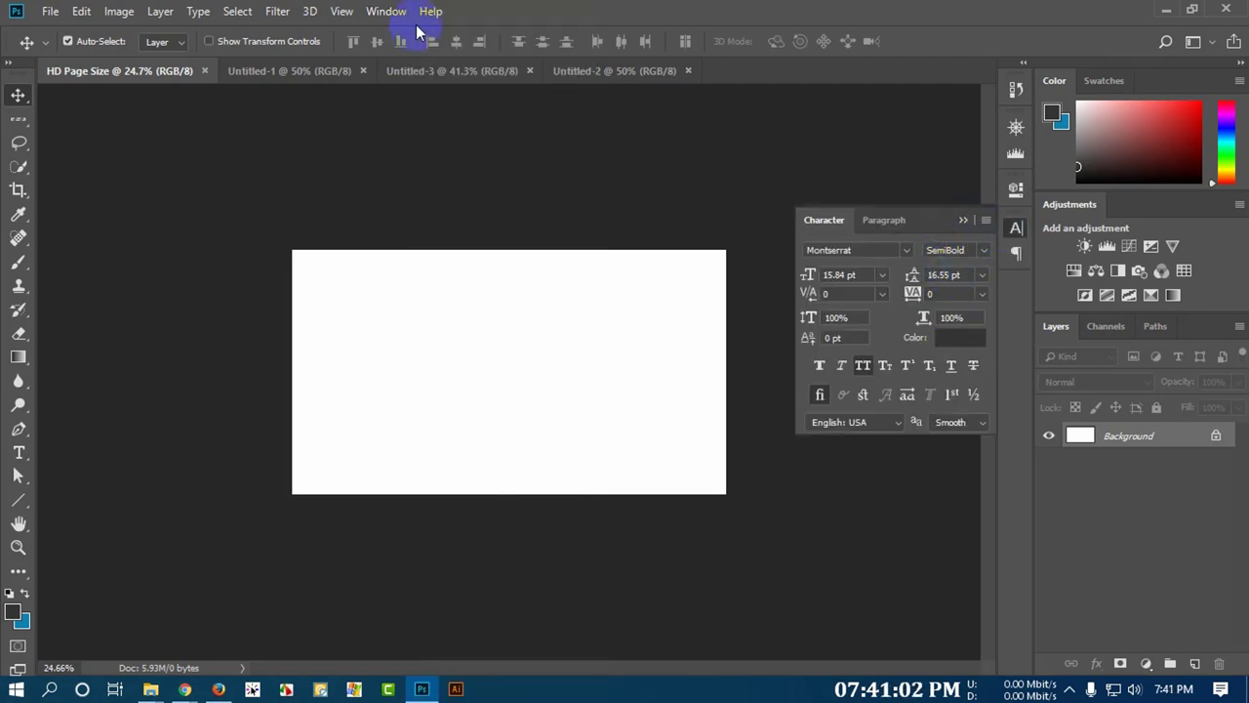
click(386, 11)
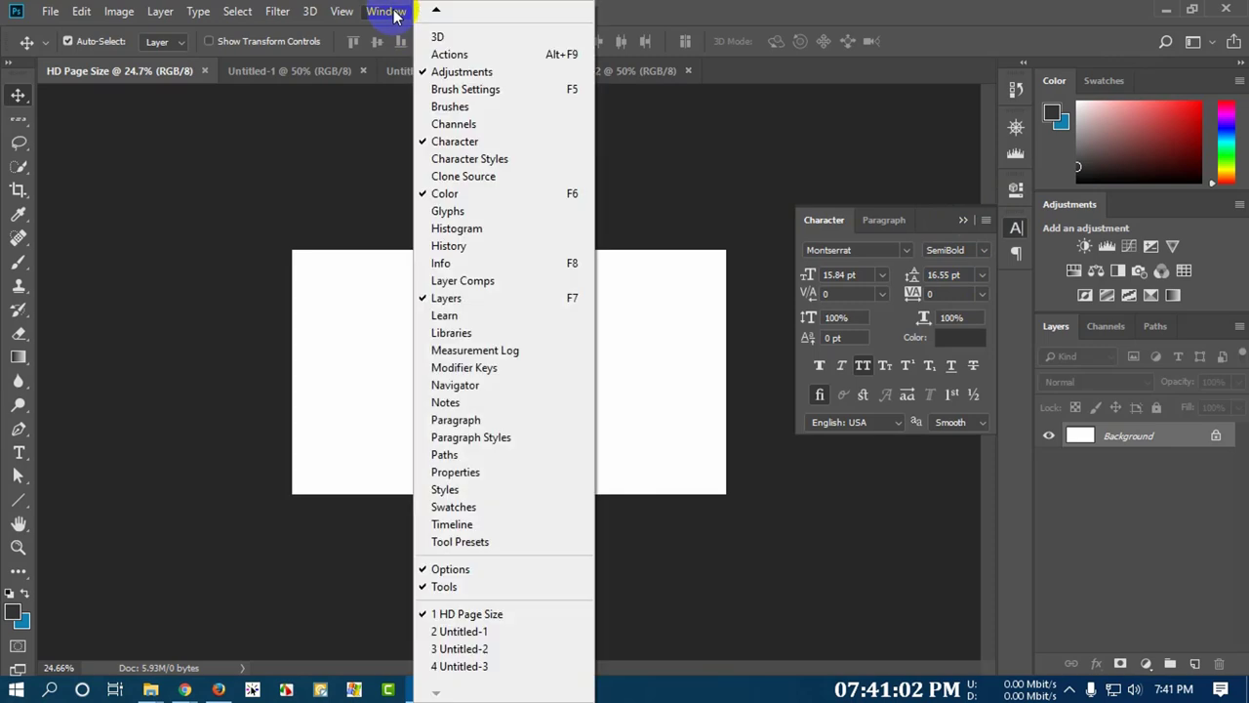
click(464, 92)
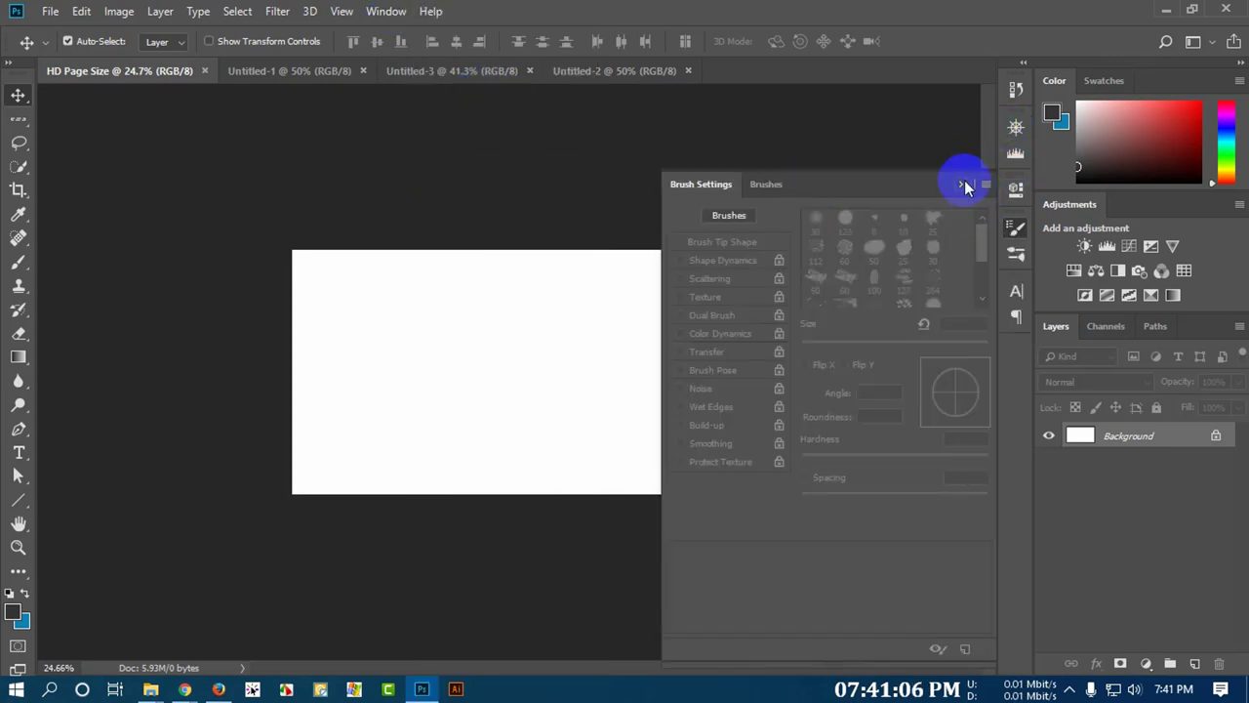
click(963, 185)
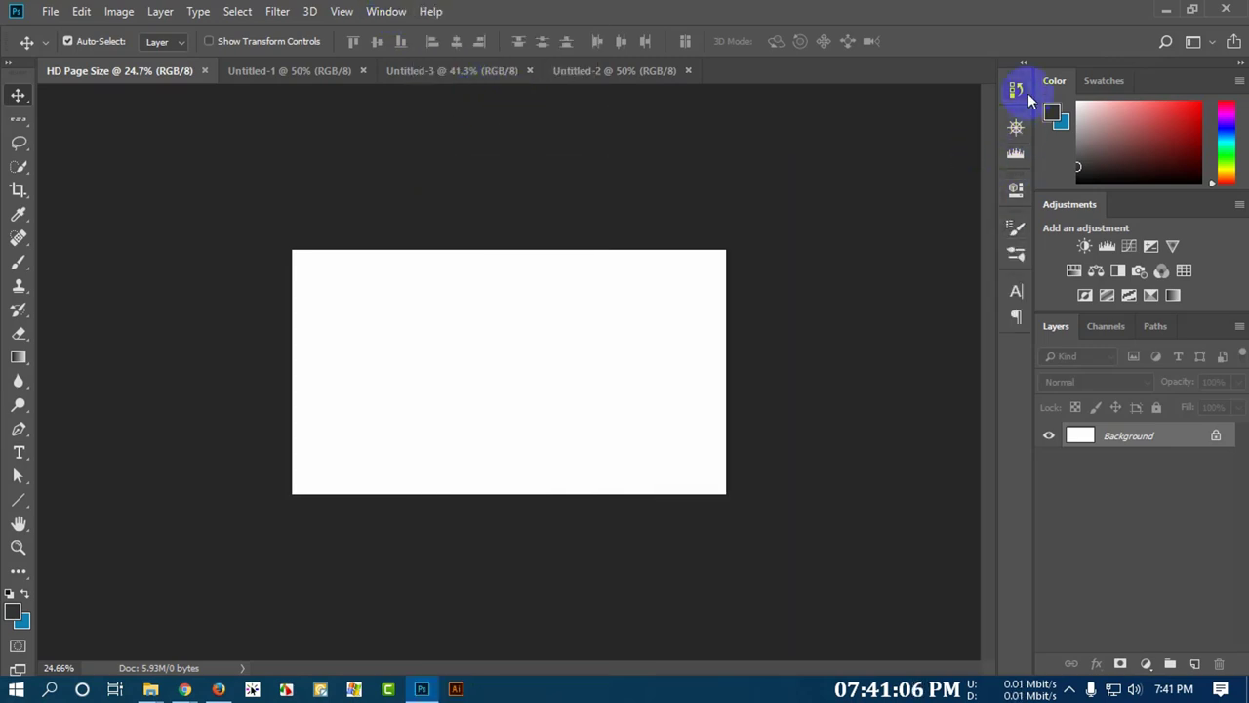
- Pull the Properties panel out to float, then dock it back into the icon column
click(1015, 191)
click(961, 184)
drag(1016, 196, 829, 200)
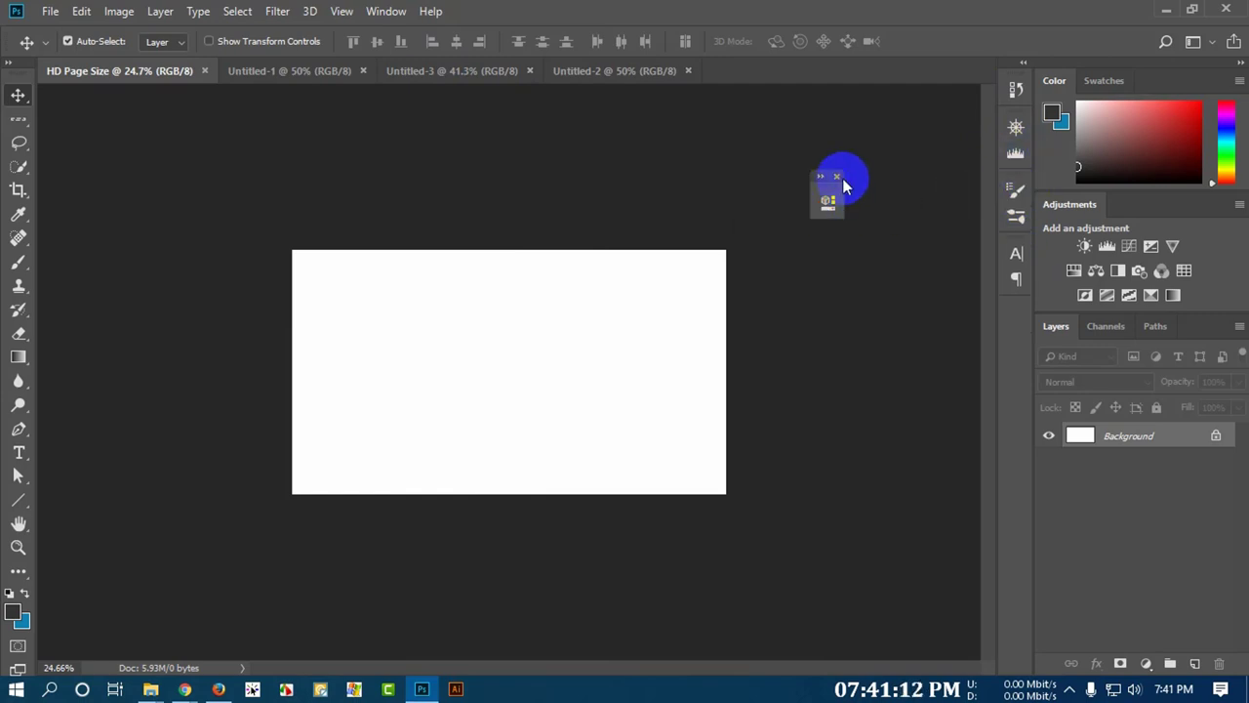
click(387, 11)
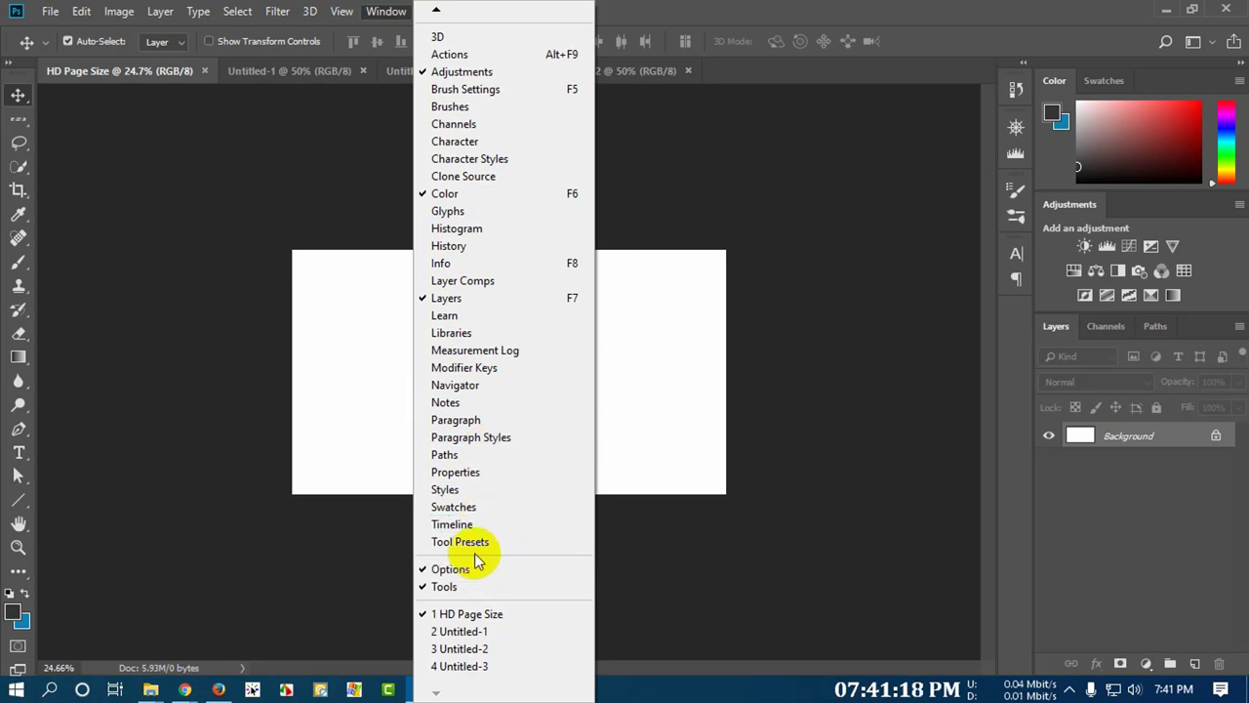
click(454, 471)
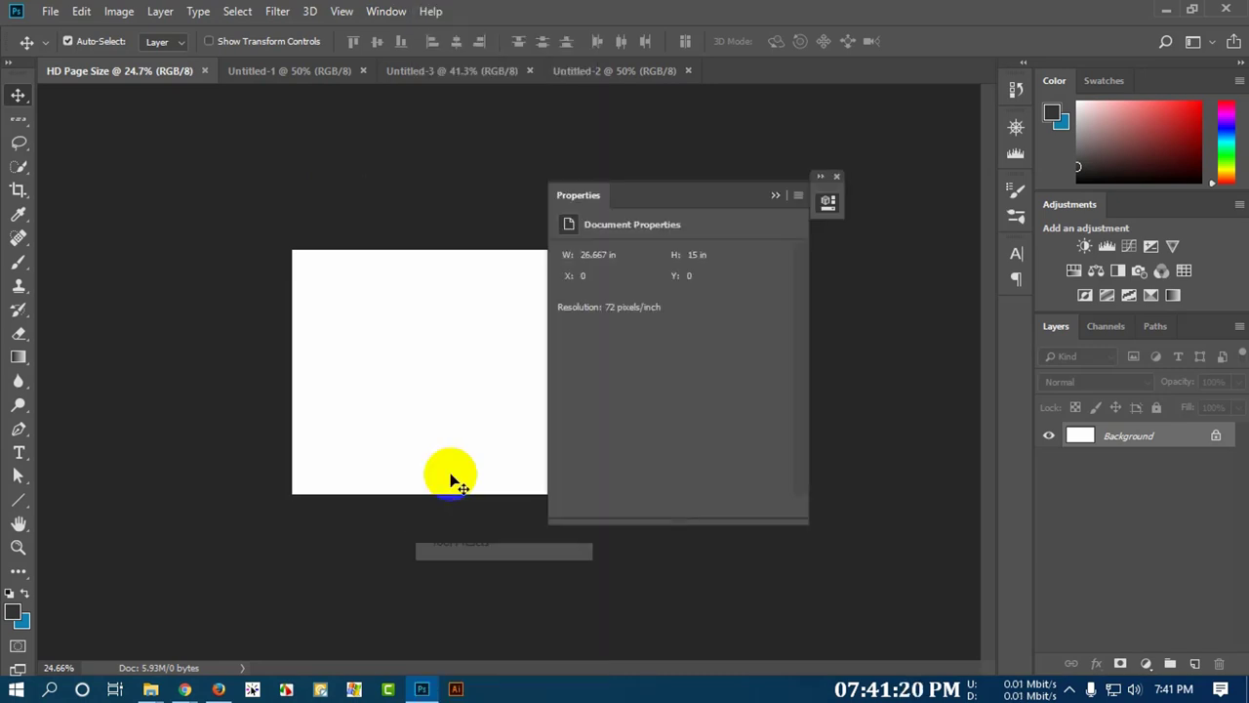
drag(814, 192, 1017, 182)
- Float Properties once more and settle it back as a collapsed icon in the strip
click(1016, 180)
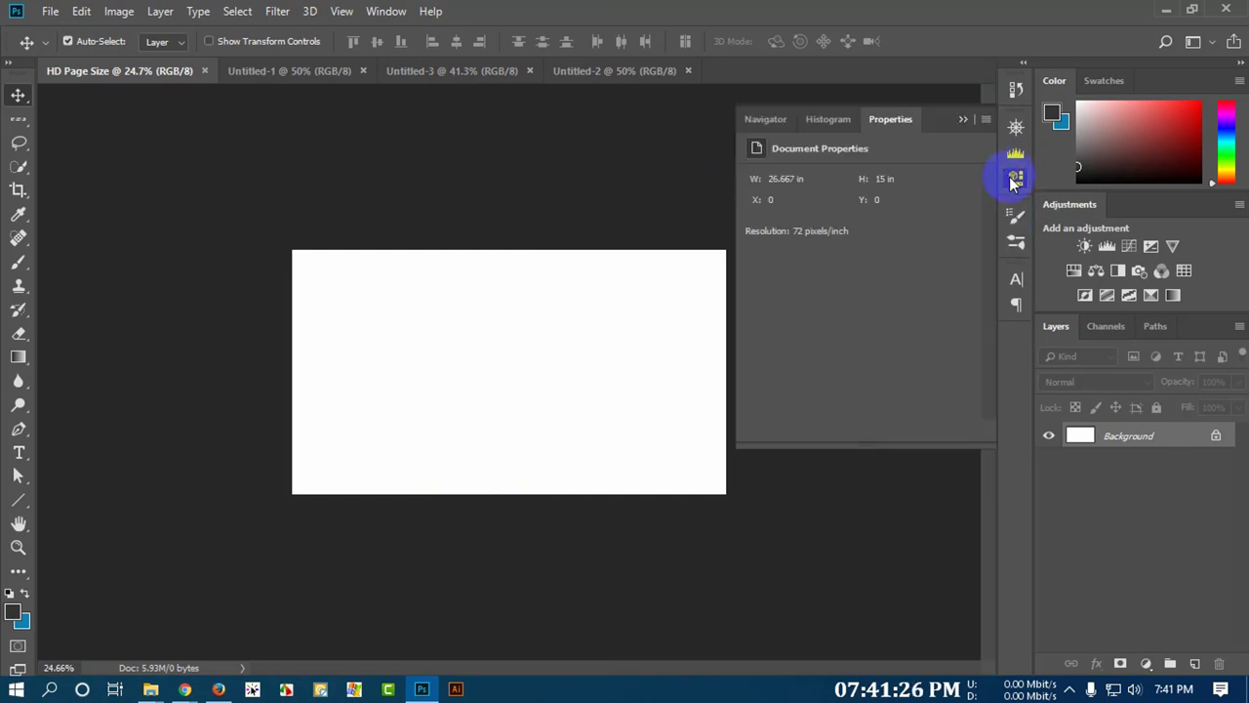
click(1015, 182)
mouse_move(1015, 182)
mouse_down()
mouse_move(920, 201)
mouse_move(962, 201)
mouse_move(1015, 176)
mouse_up()
click(1015, 188)
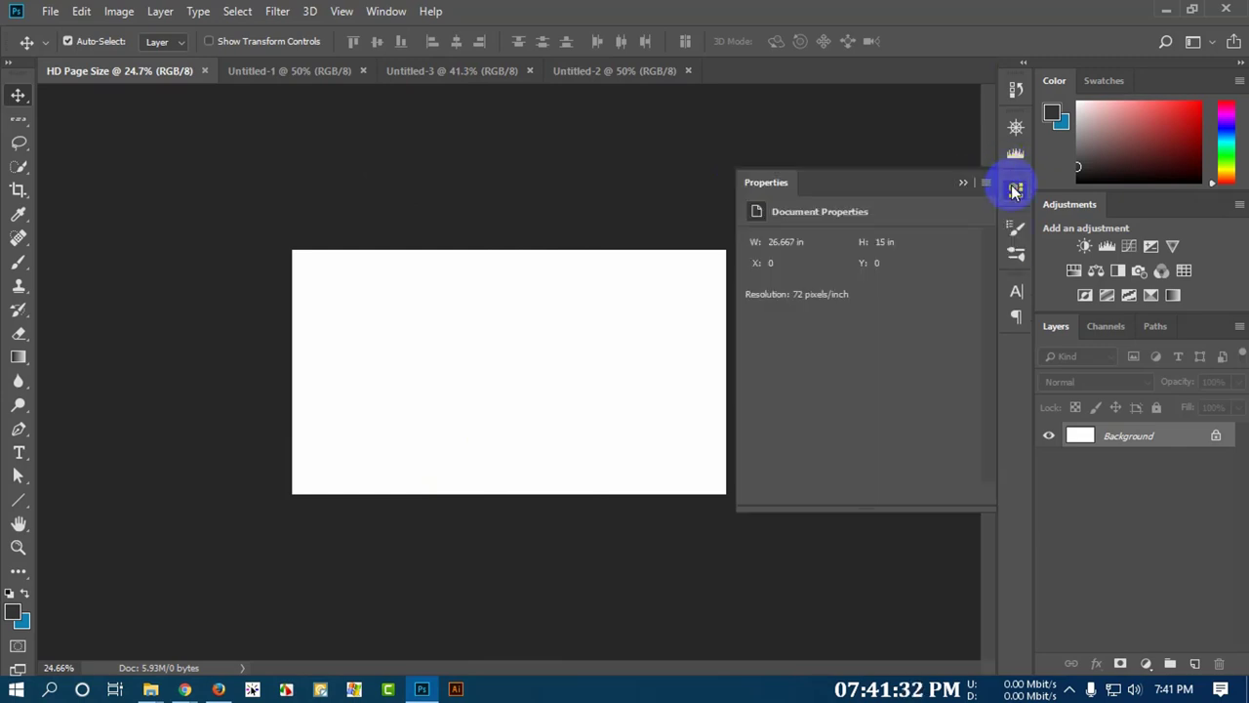
click(962, 182)
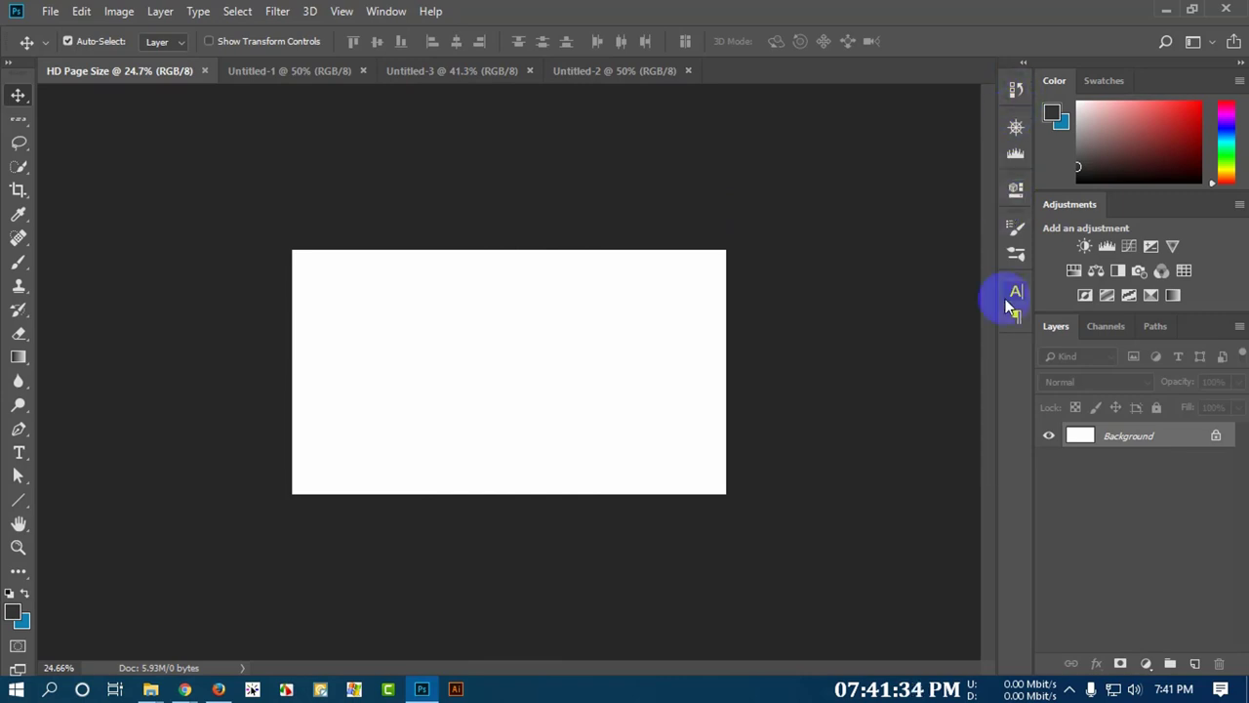
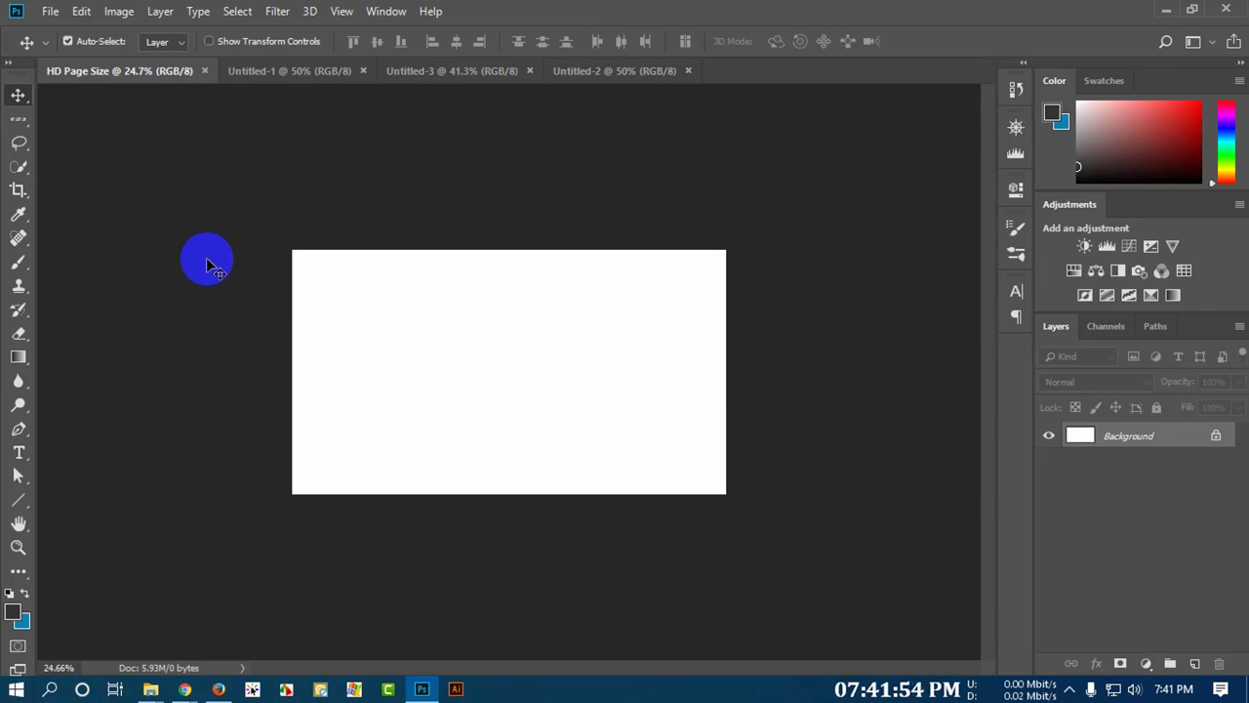
- From the turboventures folder, open the 300 by 600, 320 by 100 and 300 by 250 banner JPGs together
drag(19, 116, 97, 103)
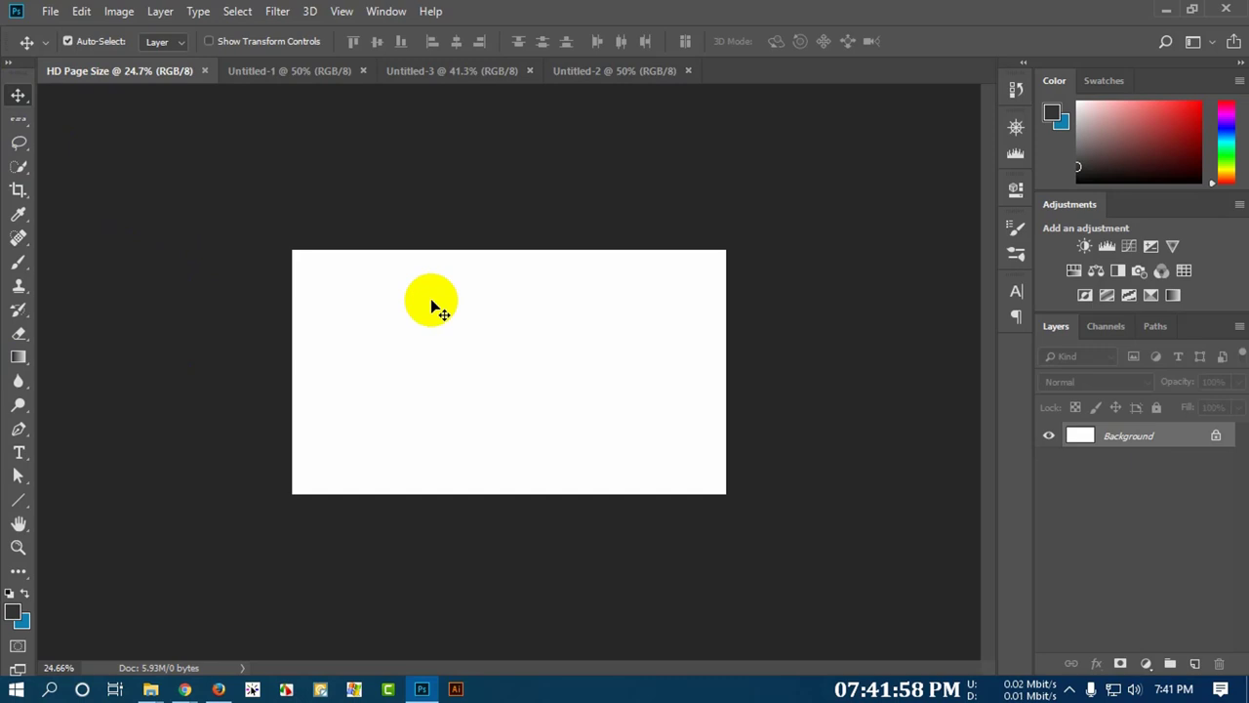
scroll(446, 306, up, 2)
scroll(293, 258, up, 3)
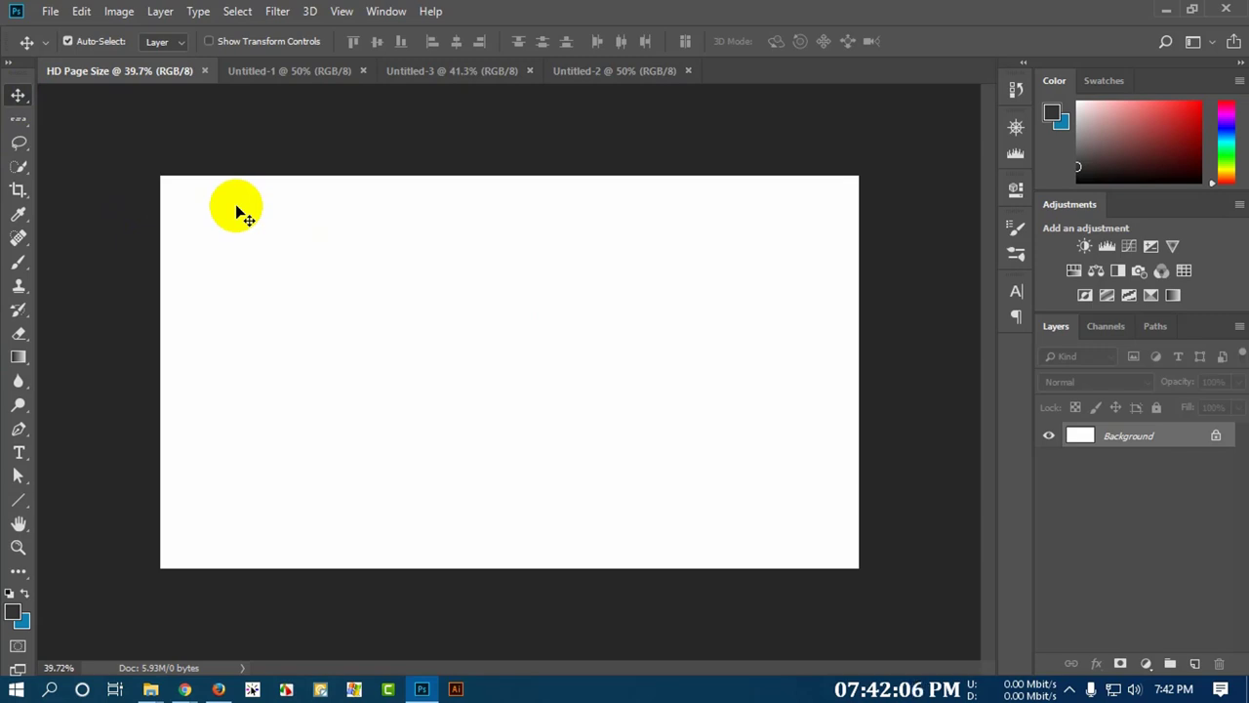
click(49, 11)
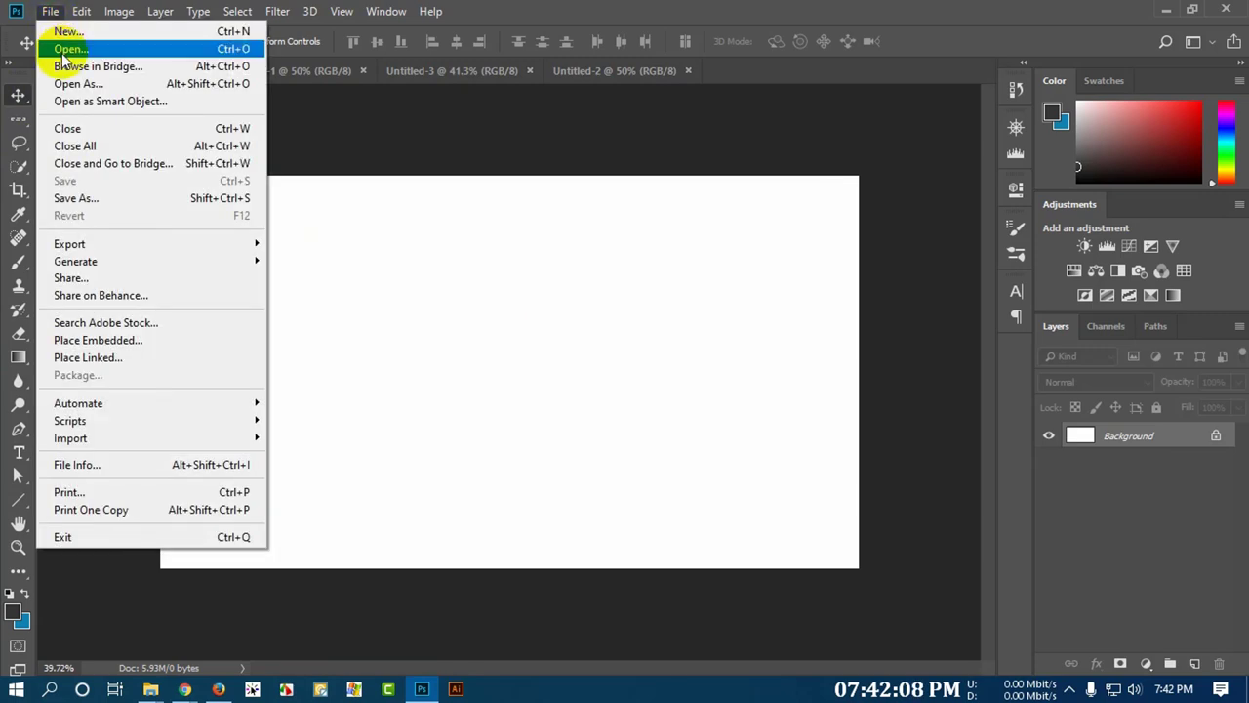
click(61, 47)
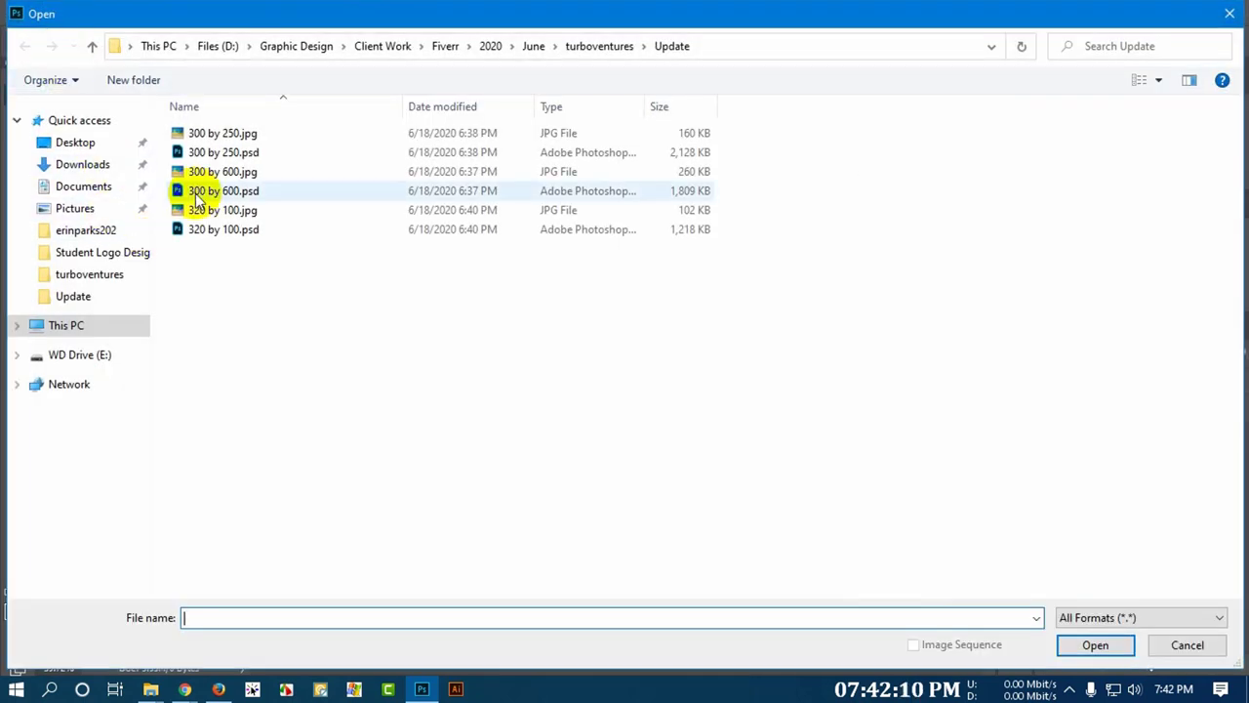
click(1134, 82)
click(1134, 84)
click(95, 47)
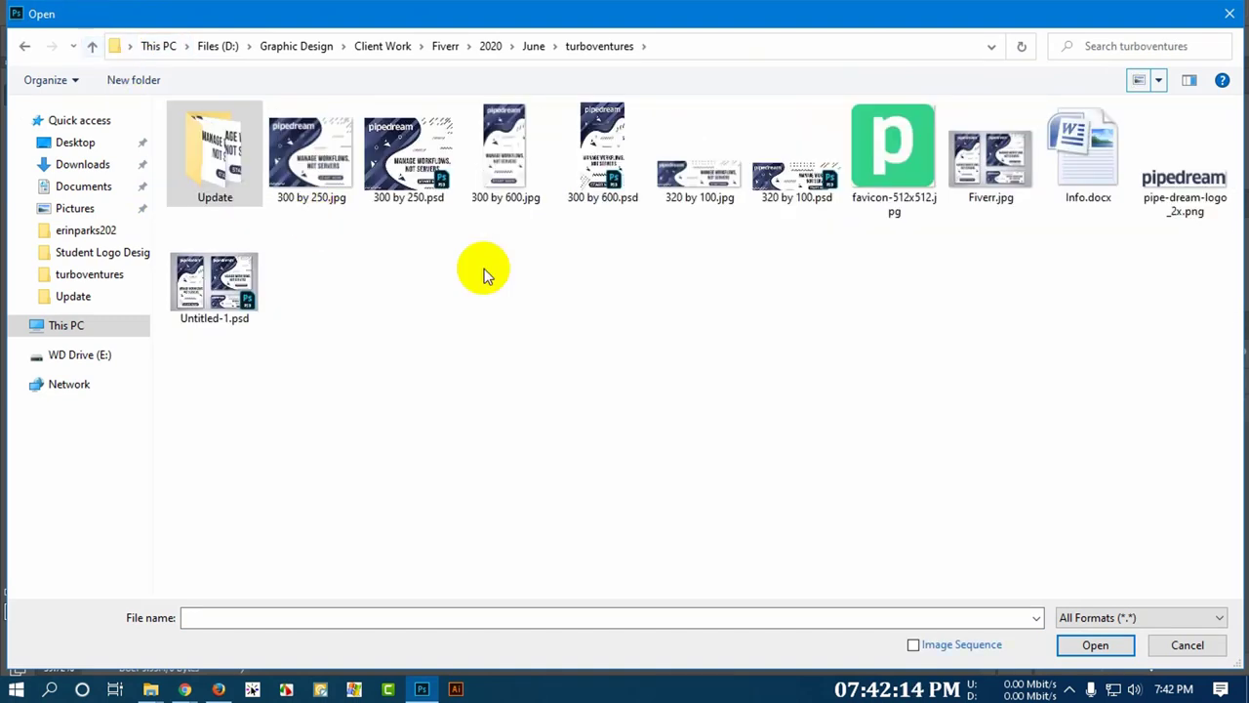
click(508, 190)
ctrl+click(710, 190)
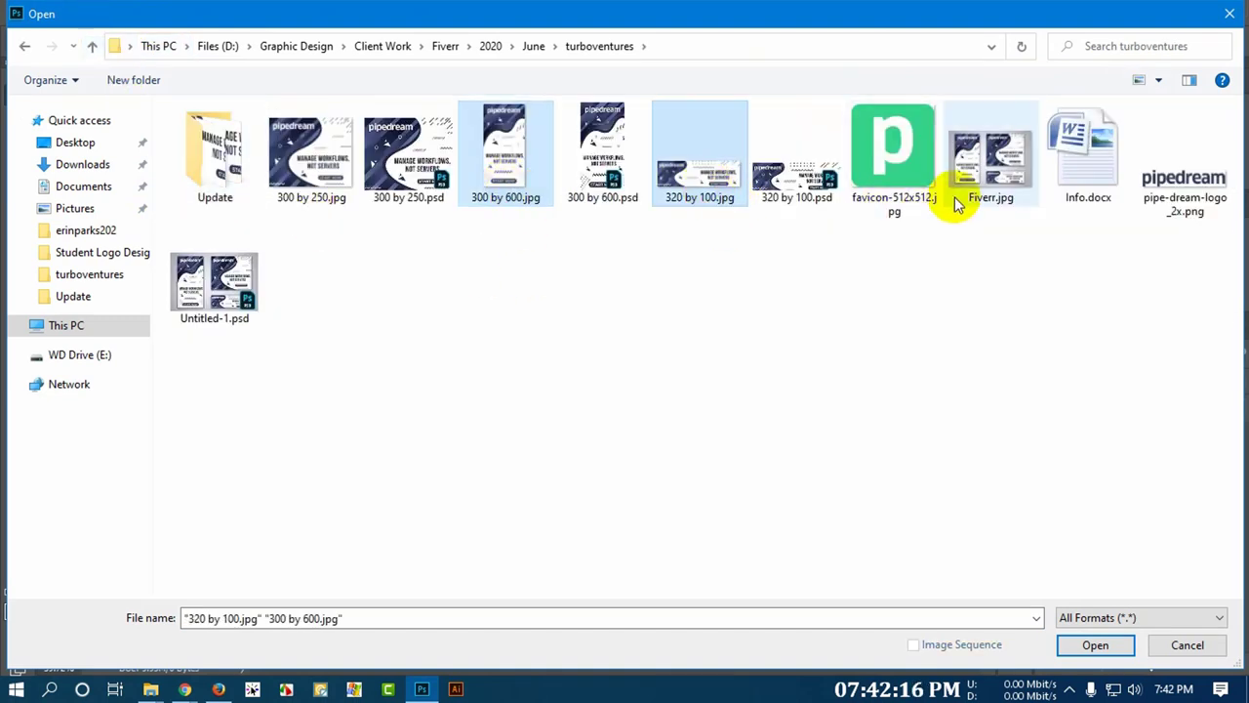
ctrl+click(308, 190)
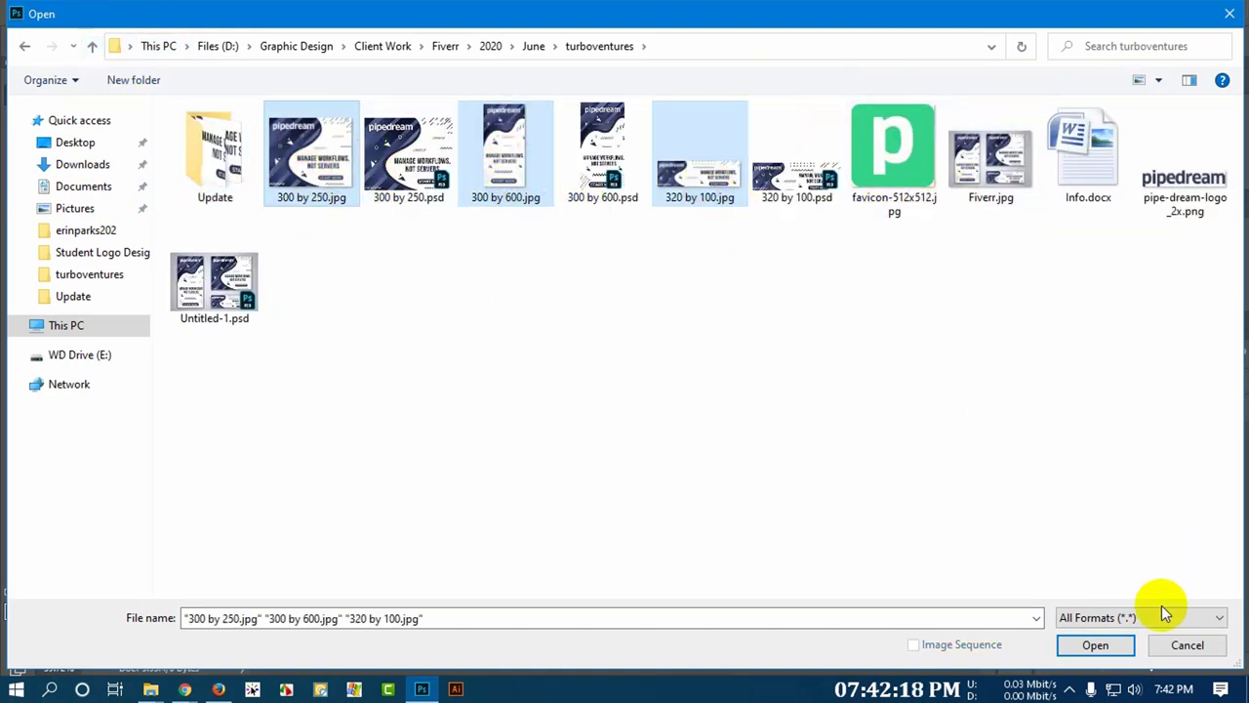
click(1091, 644)
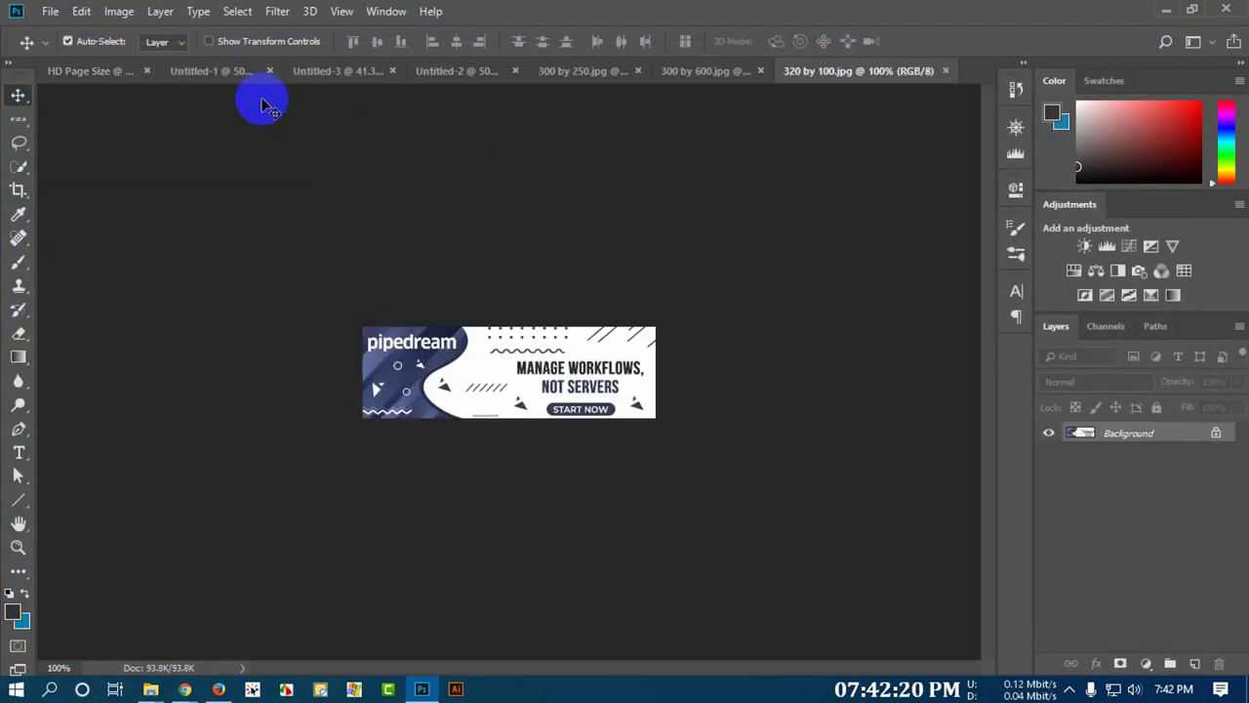
- Close the Untitled-1, Untitled-3 and Untitled-2 documents
click(246, 72)
click(314, 71)
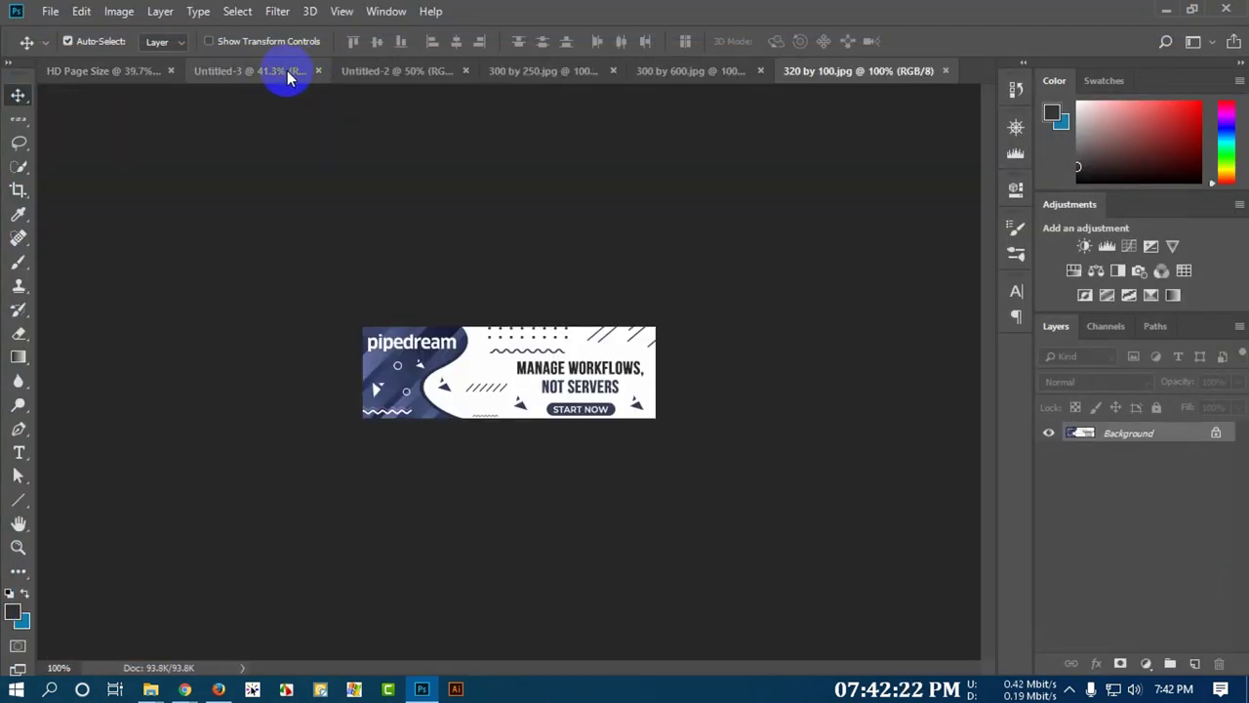
click(289, 78)
click(341, 71)
click(346, 76)
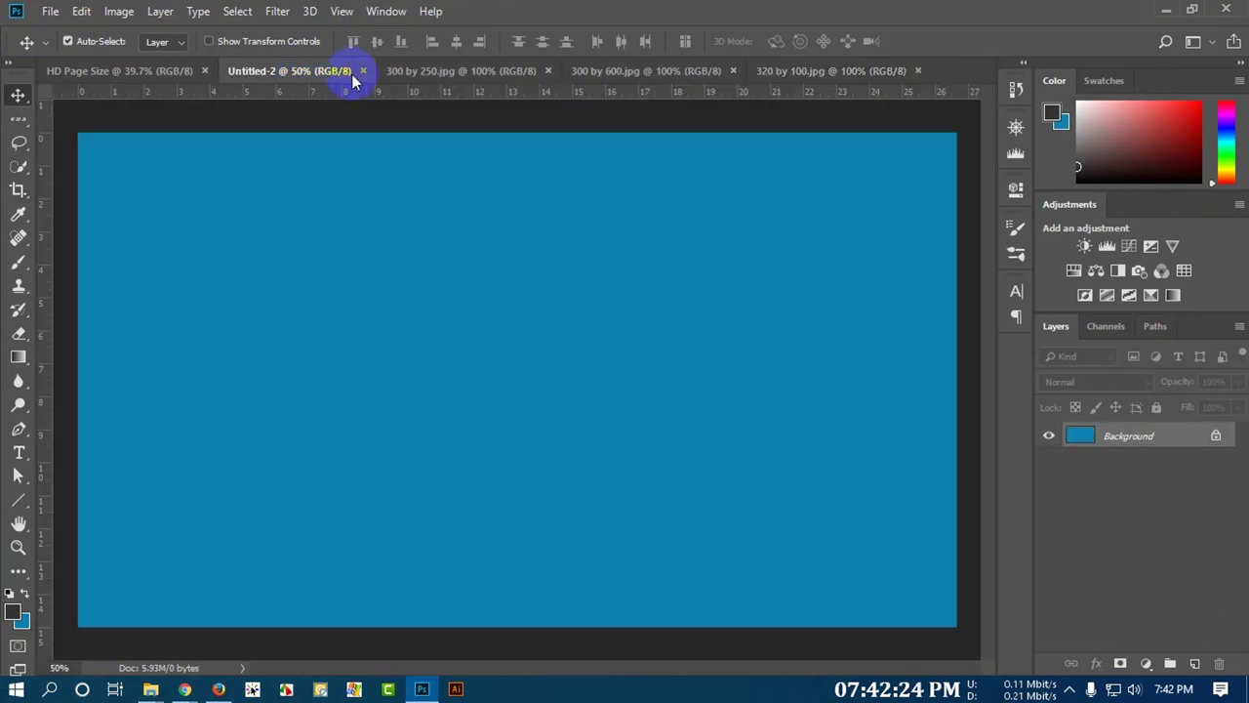
click(361, 77)
- Drag the 300 by 250, 300 by 600 and 320 by 100 banners onto the HD canvas and nudge them apart
click(326, 76)
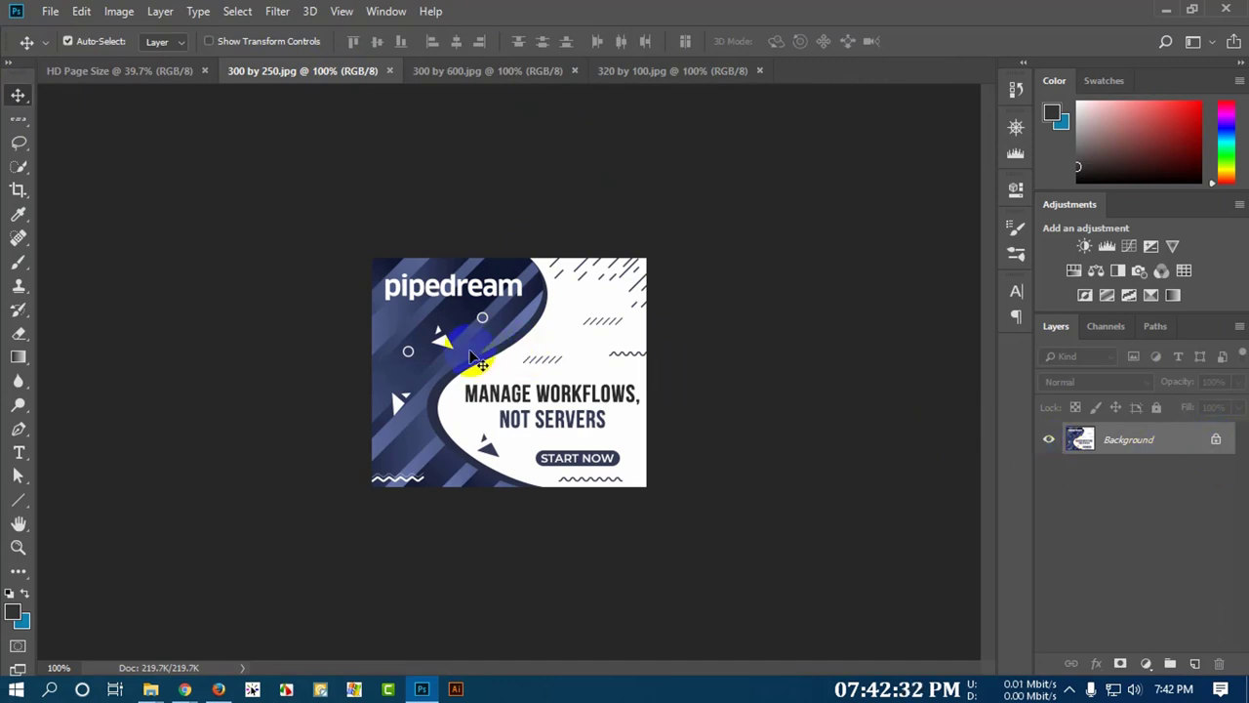
drag(479, 362, 311, 252)
click(332, 72)
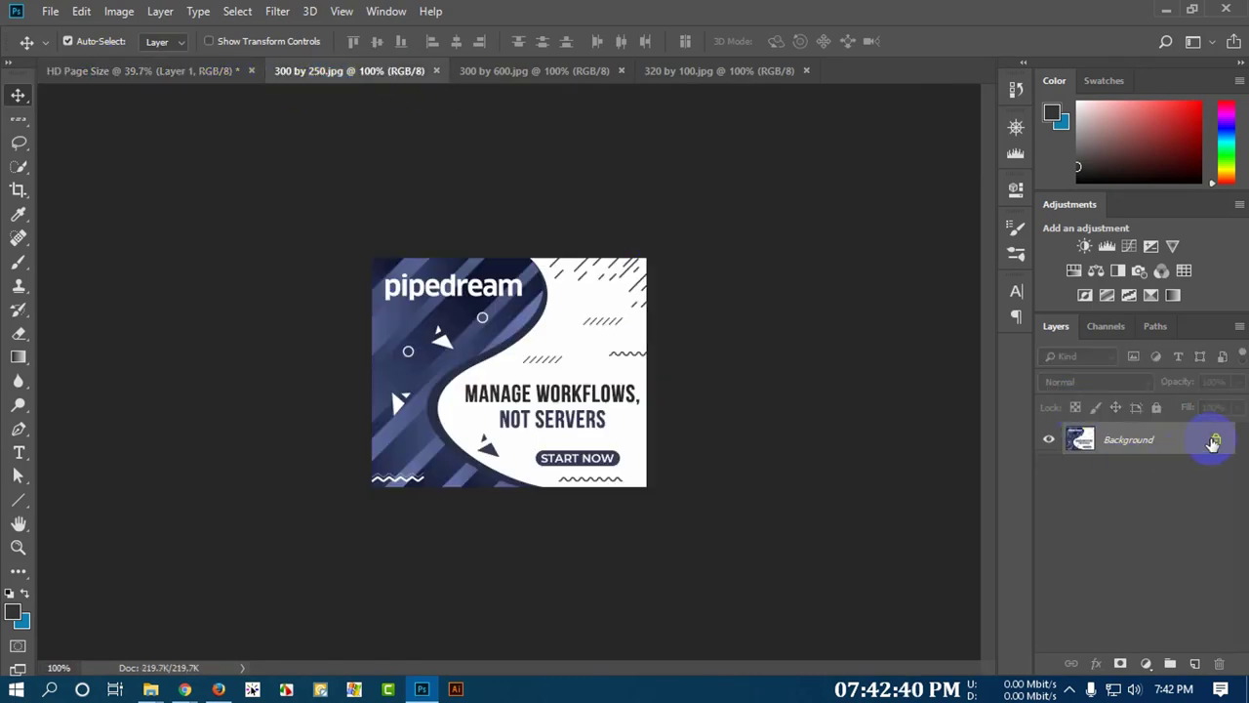
click(1214, 442)
drag(619, 410, 474, 327)
click(599, 76)
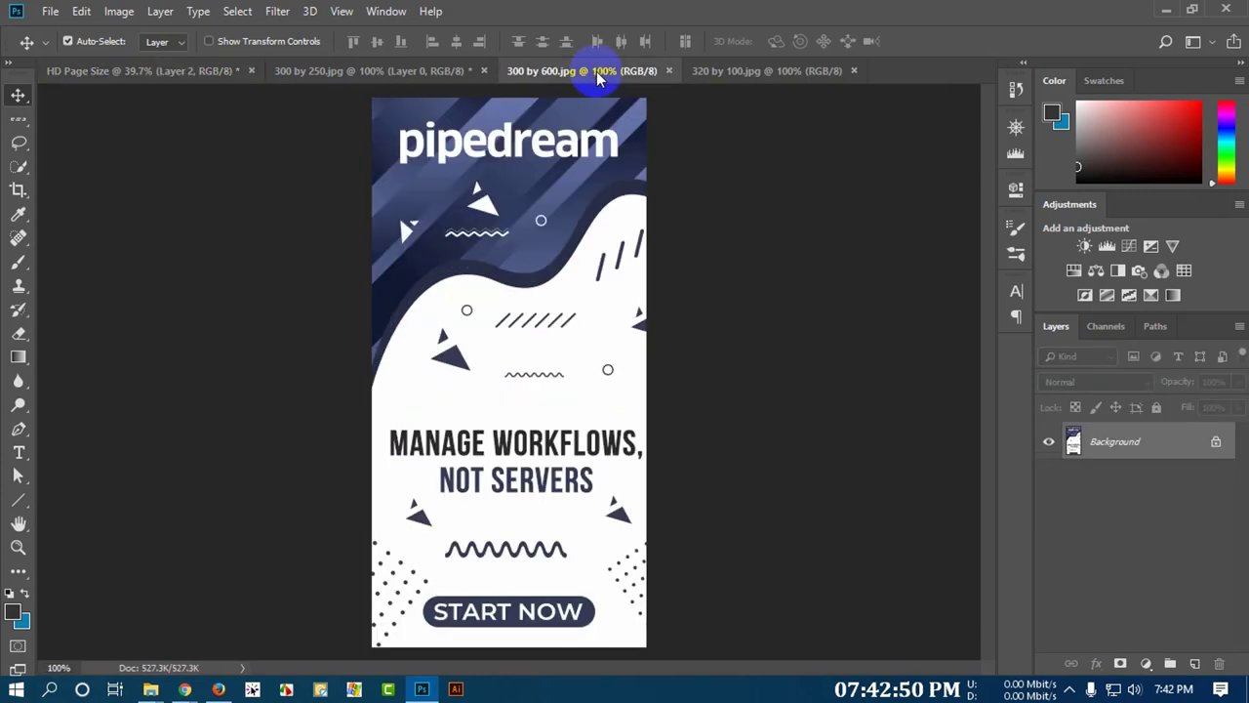
click(717, 72)
drag(523, 361, 688, 276)
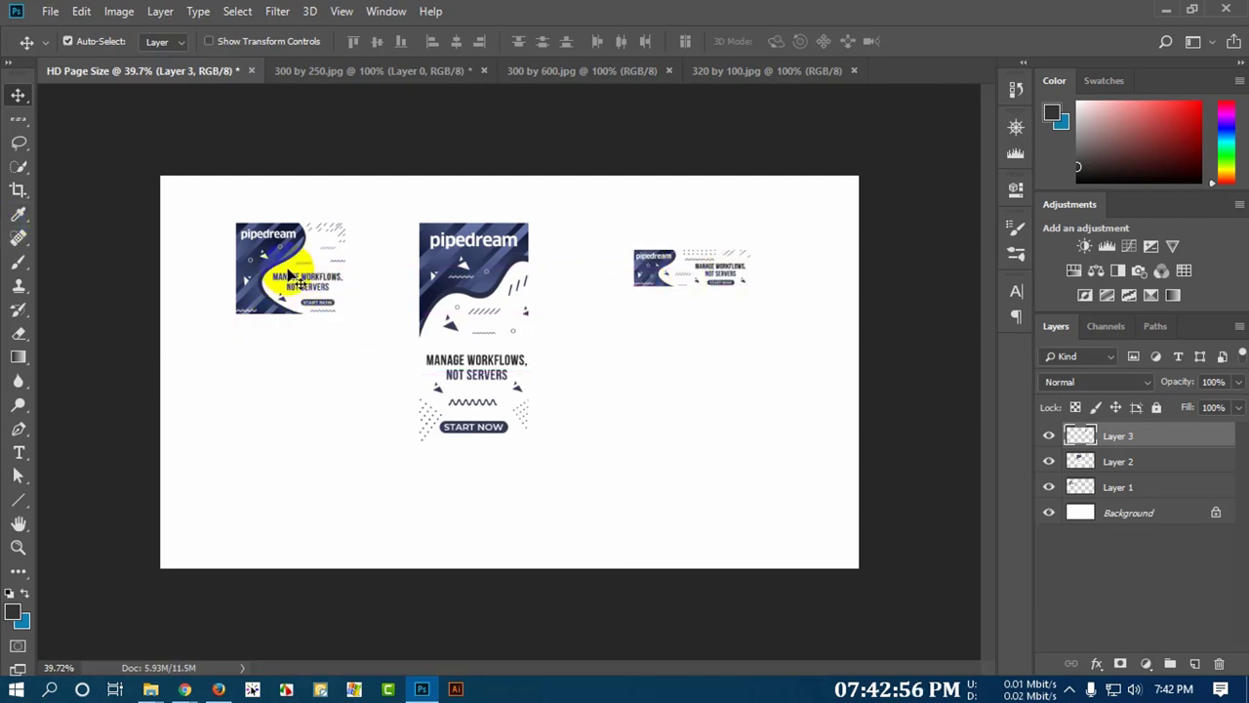
drag(292, 270, 262, 246)
drag(481, 276, 427, 256)
drag(302, 261, 250, 262)
- Roughly reposition the wide, square and tall banners with Auto-Select turned off
click(1118, 435)
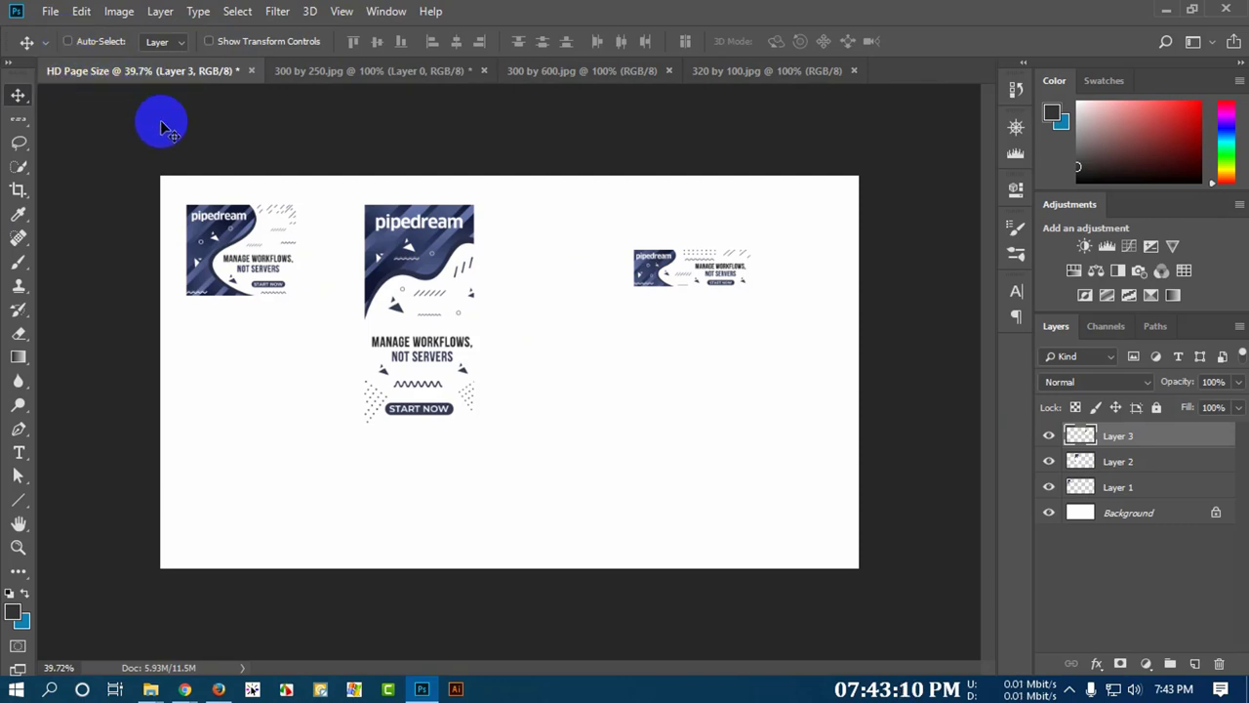
drag(417, 276, 455, 295)
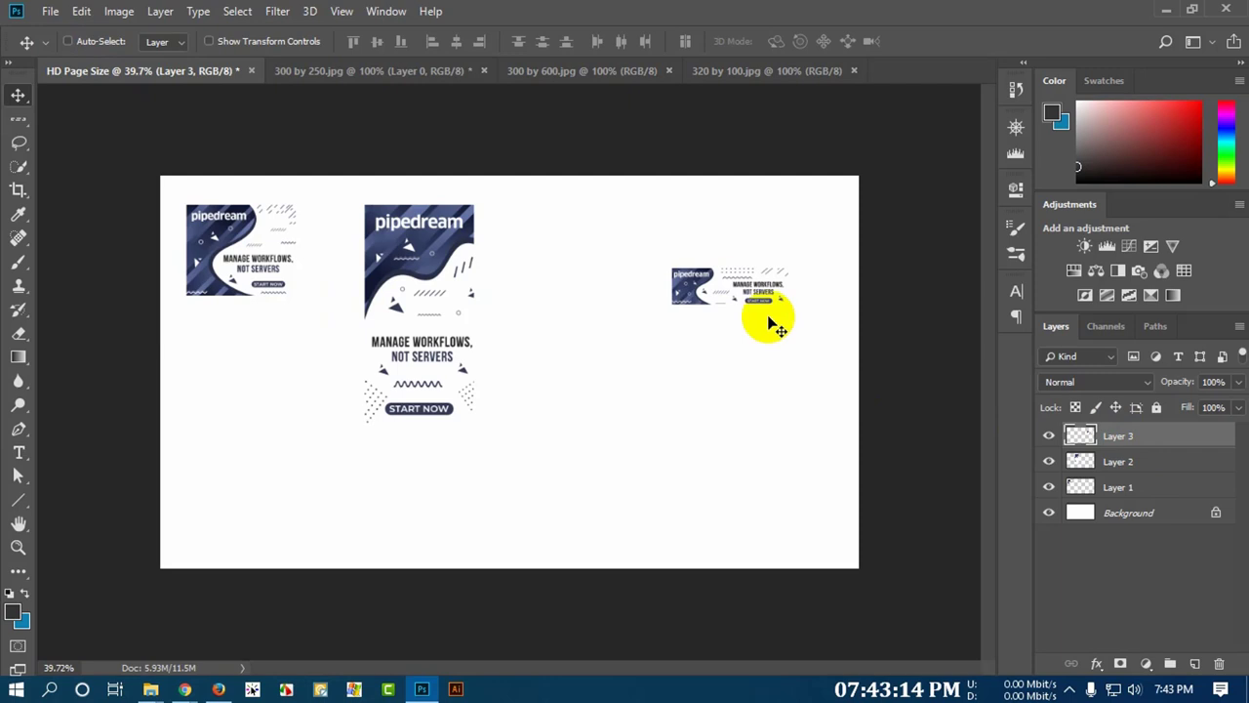
drag(770, 315, 236, 256)
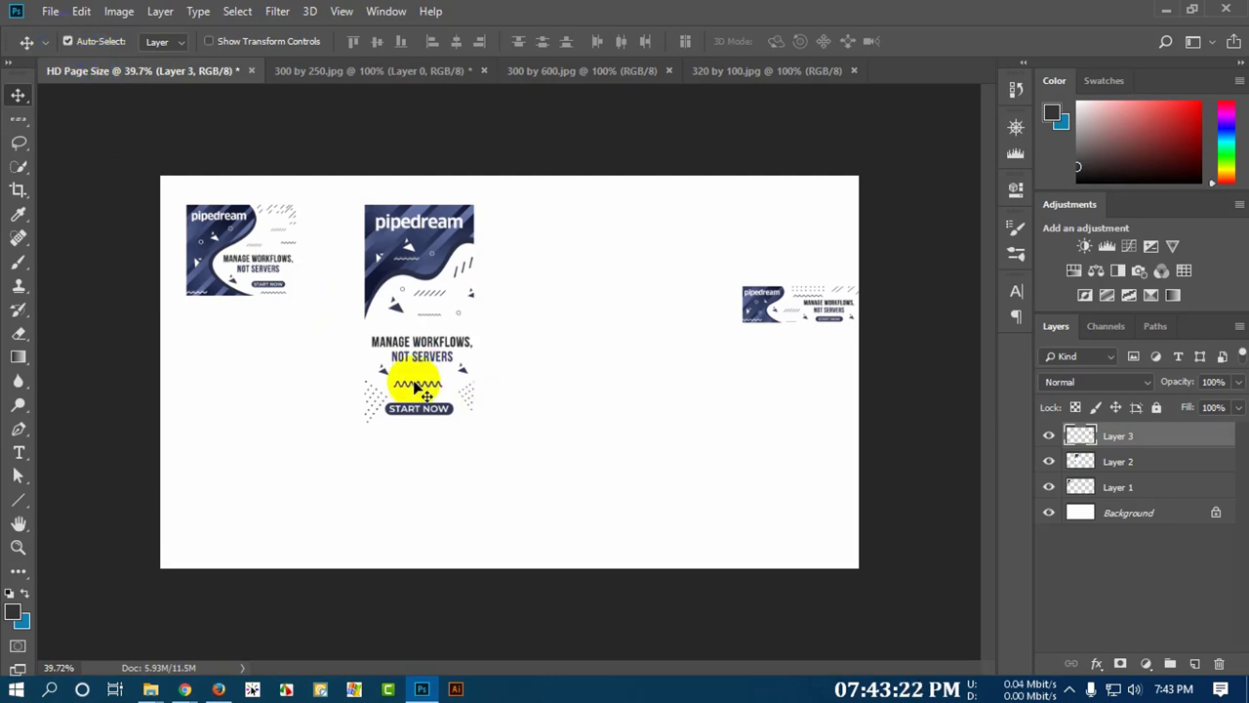
click(249, 252)
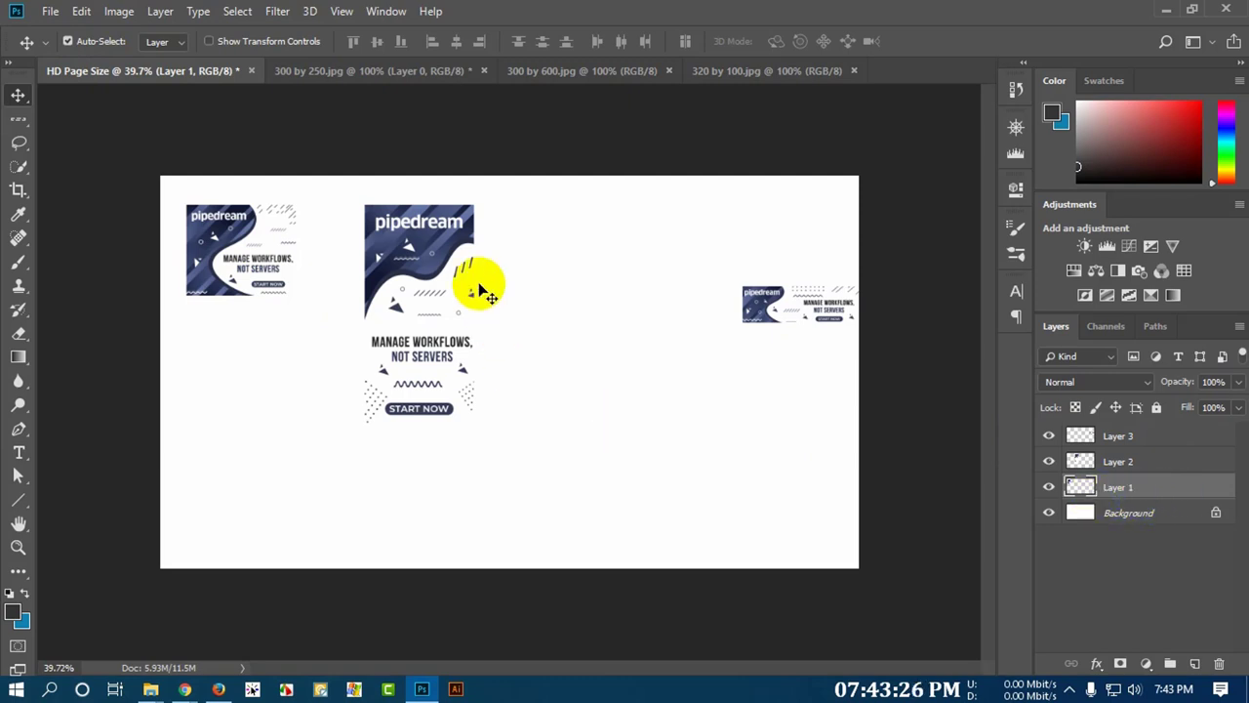
click(437, 249)
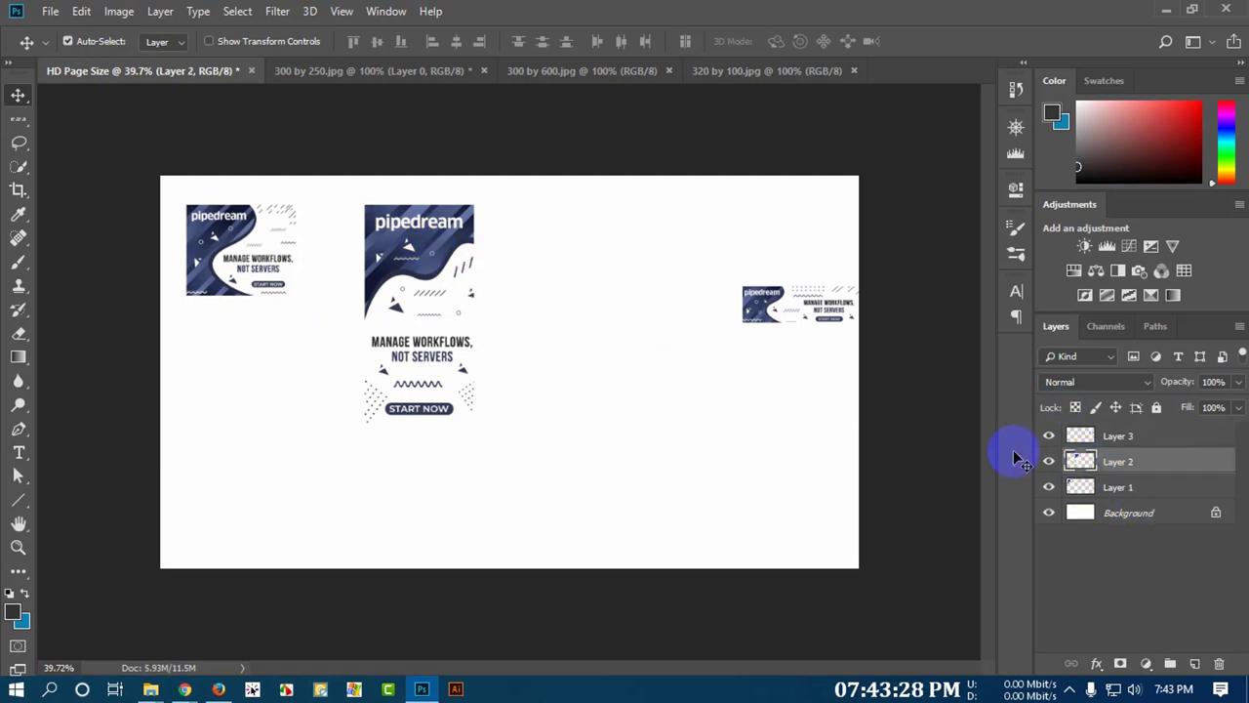
drag(793, 301, 655, 264)
drag(256, 256, 256, 450)
drag(406, 358, 515, 444)
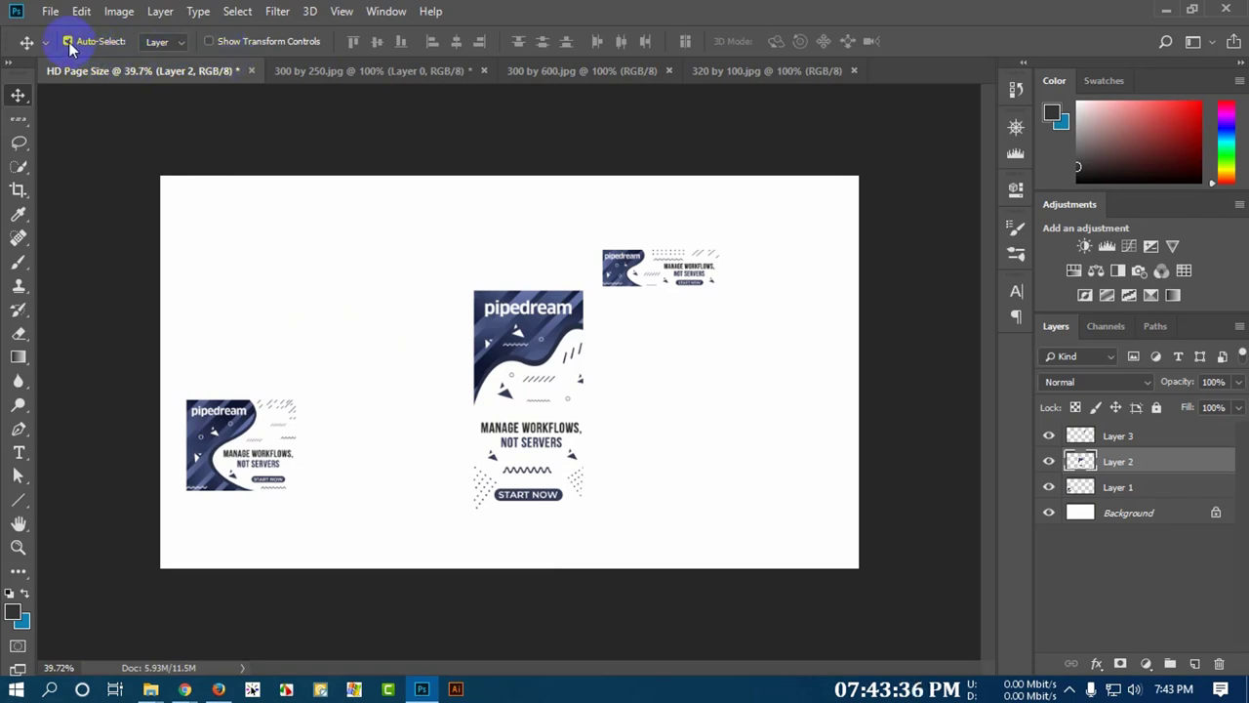
click(255, 327)
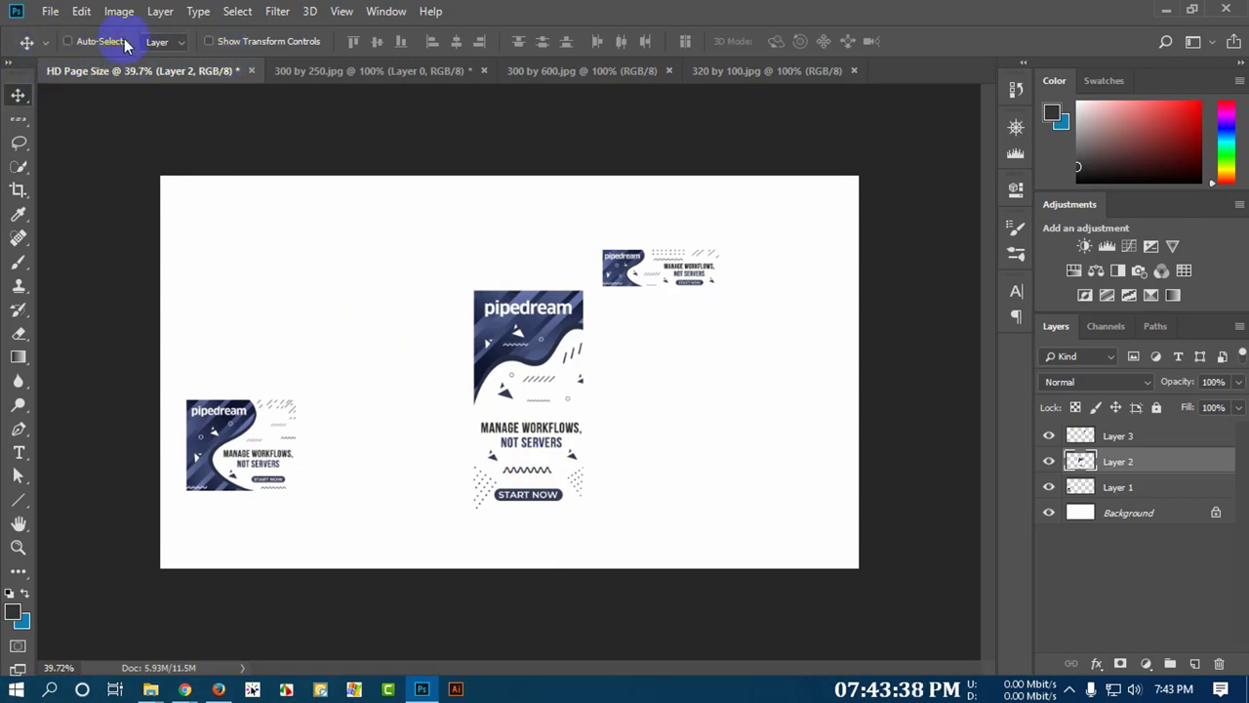
drag(389, 417, 492, 454)
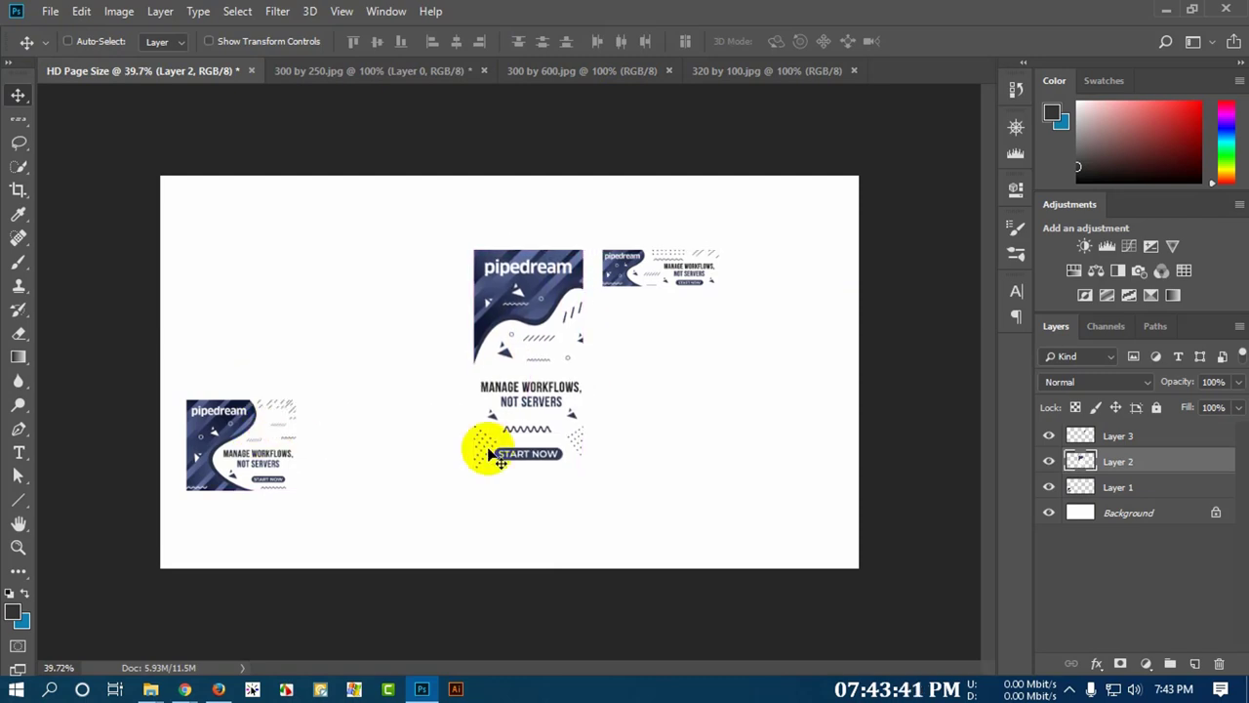
- Place the square, tall and wide banners in a top-left row, 0.736 in apart, with Auto-Select back on
click(1130, 490)
drag(242, 447, 232, 246)
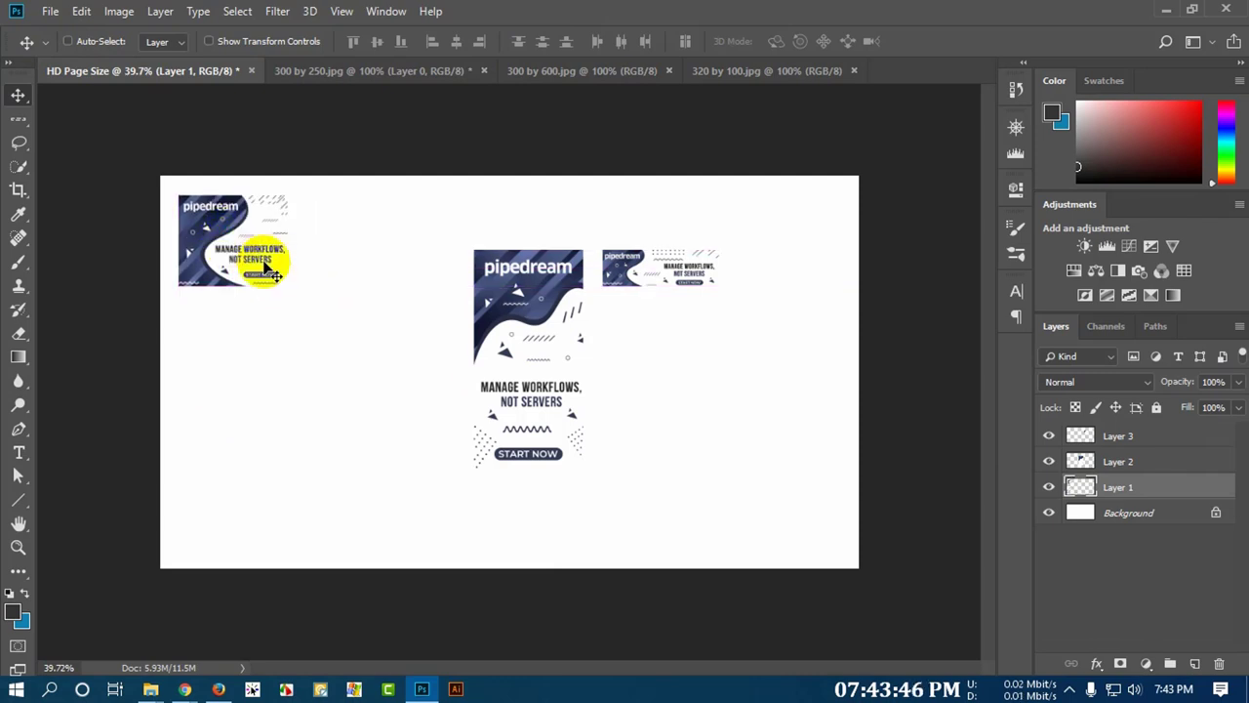
click(1117, 465)
drag(542, 372, 372, 318)
click(1118, 435)
drag(666, 273, 503, 220)
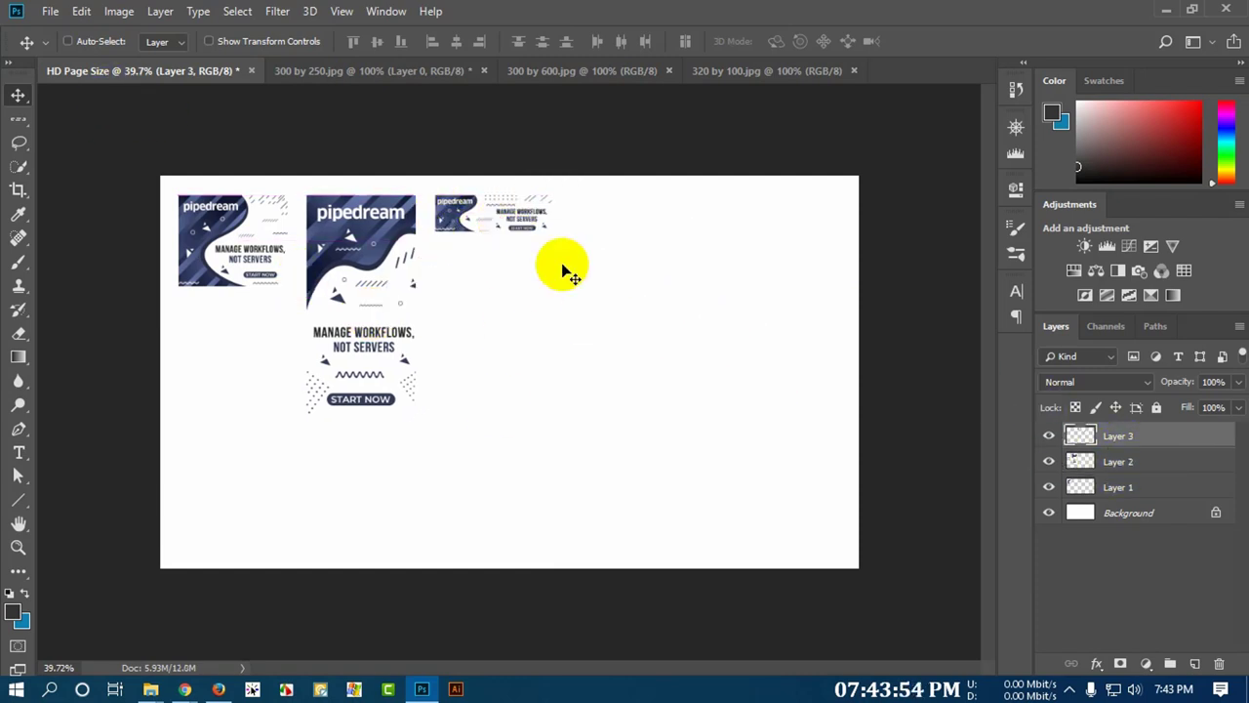
click(69, 42)
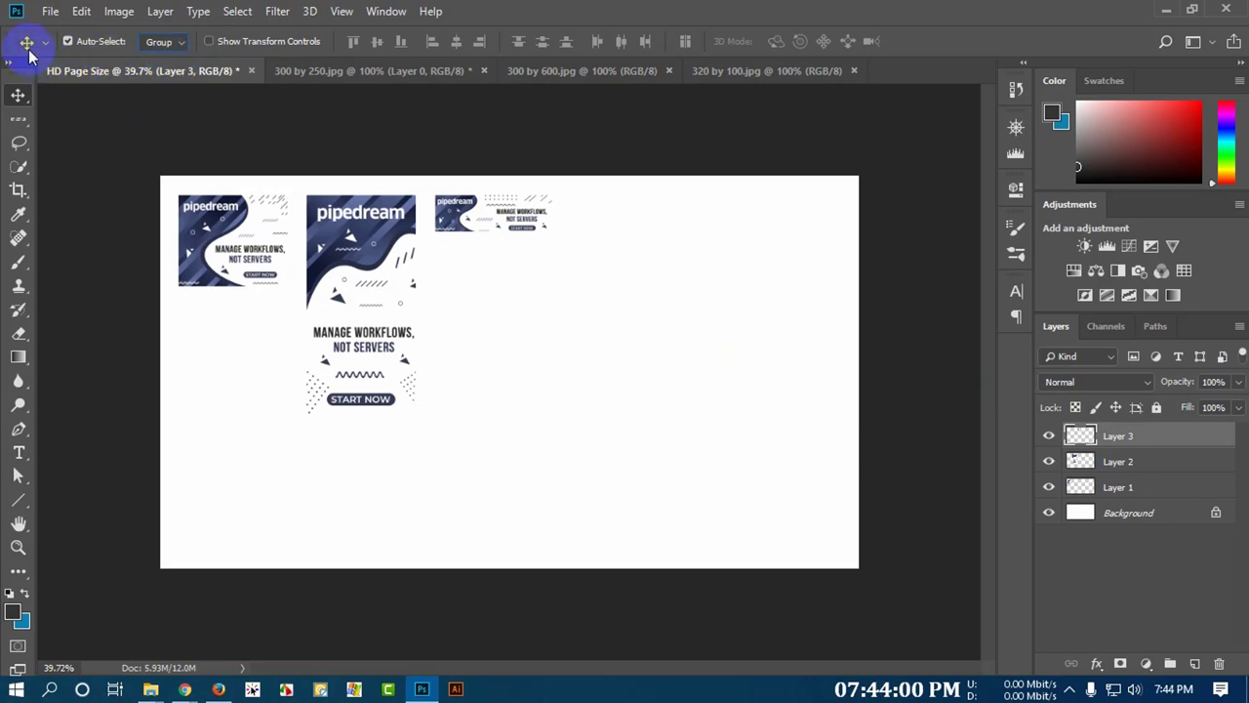
- Select Layers 3, 2 and 1 together and group them into Group 1
shift+click(1139, 491)
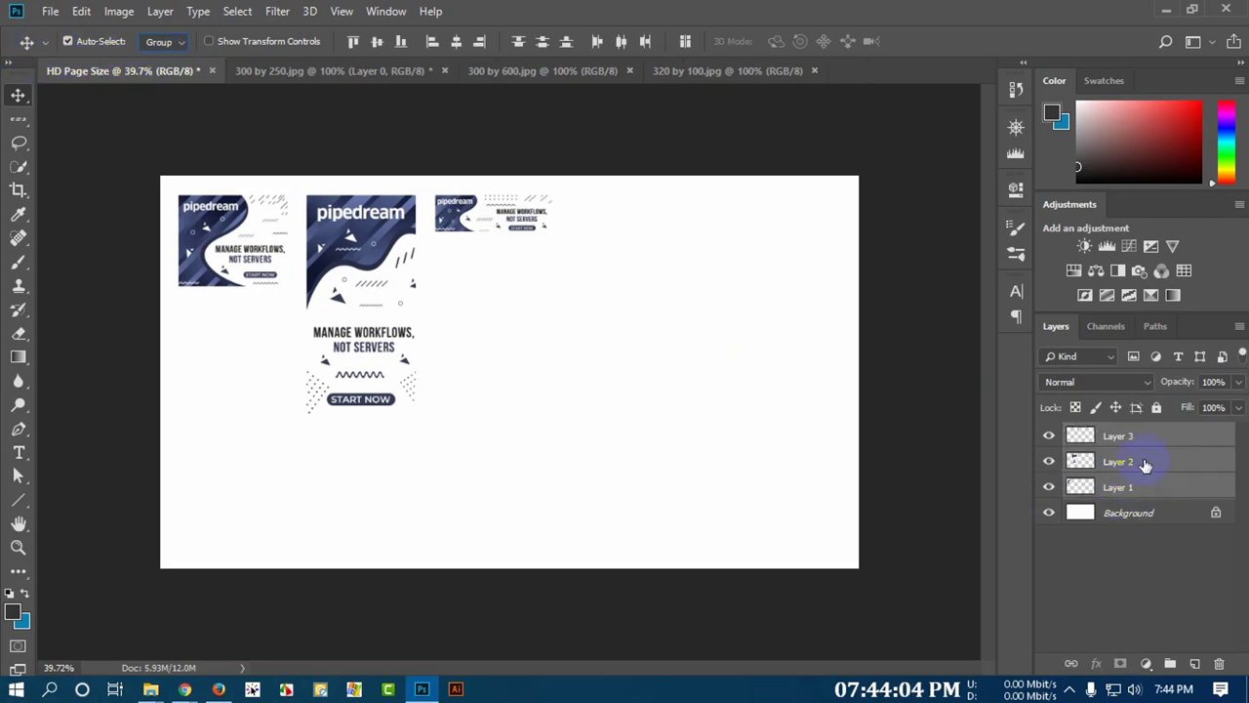
click(1134, 438)
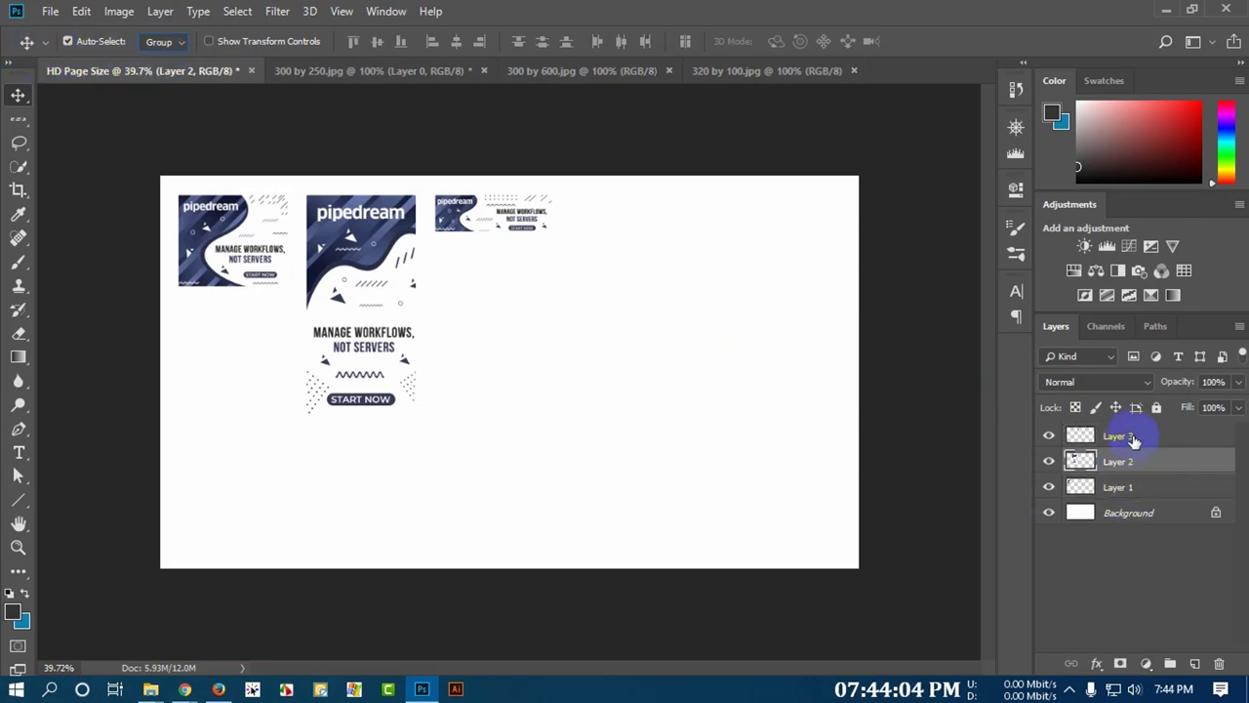
shift+click(1137, 491)
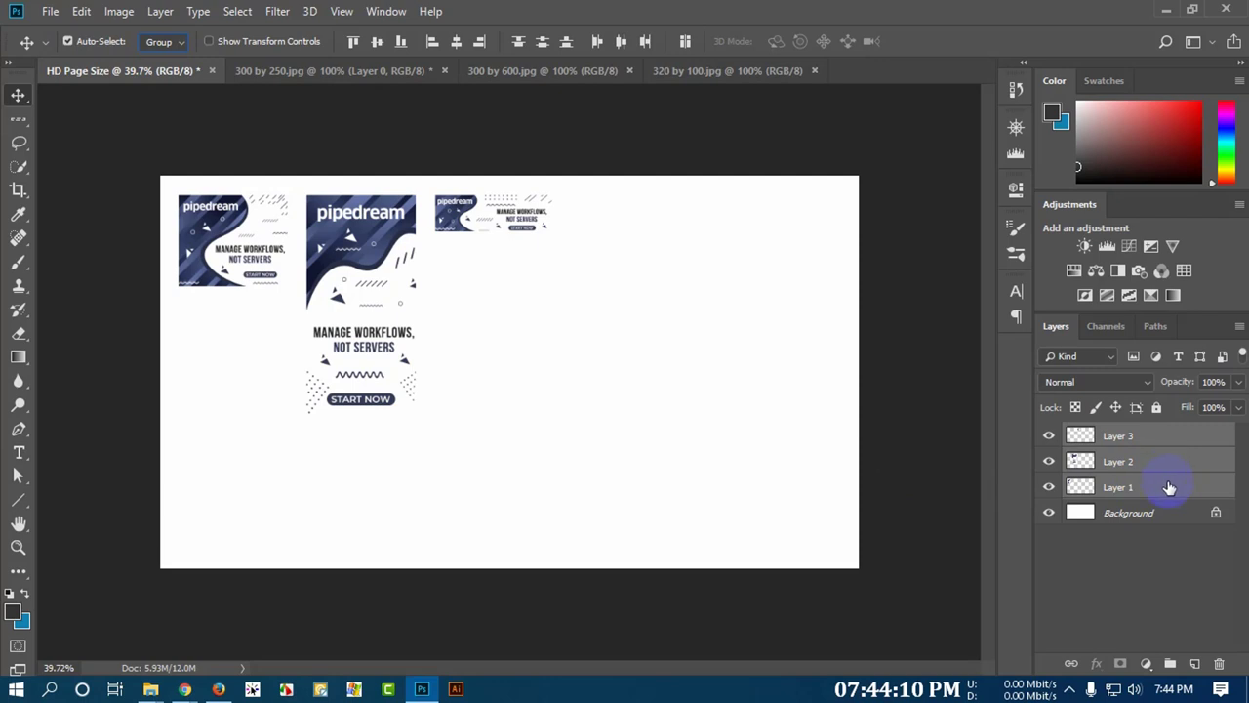
click(1157, 438)
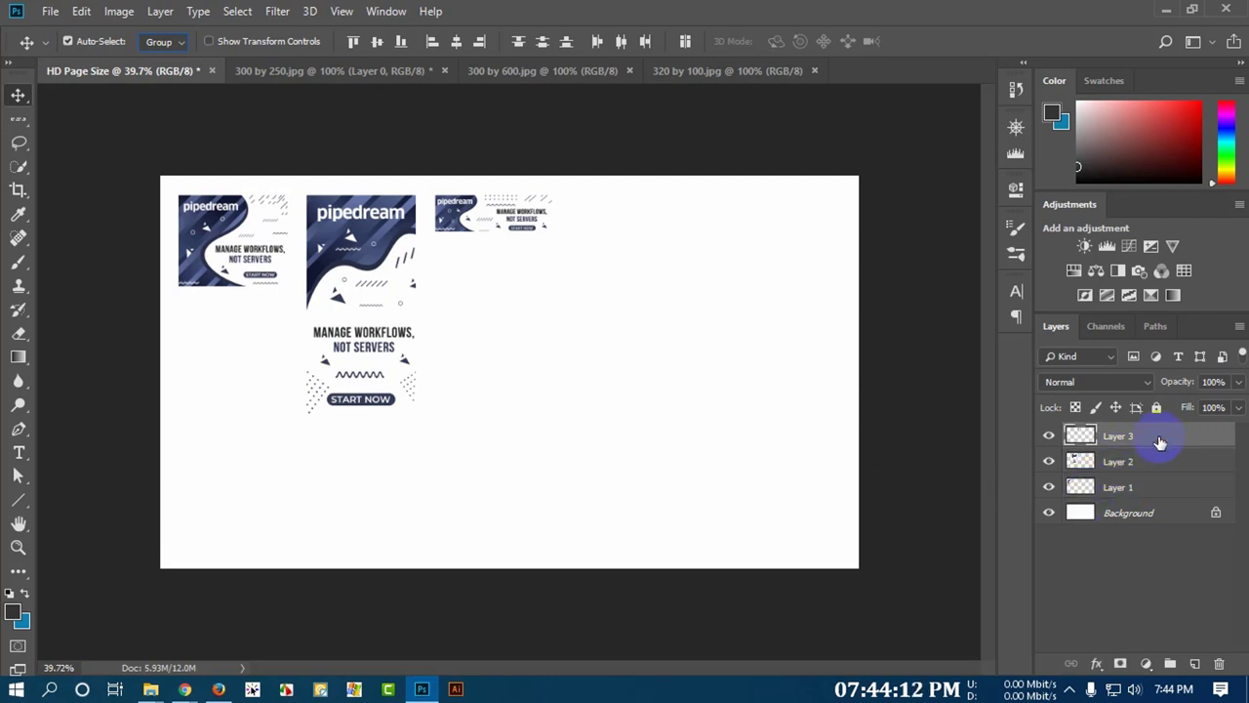
shift+click(1139, 491)
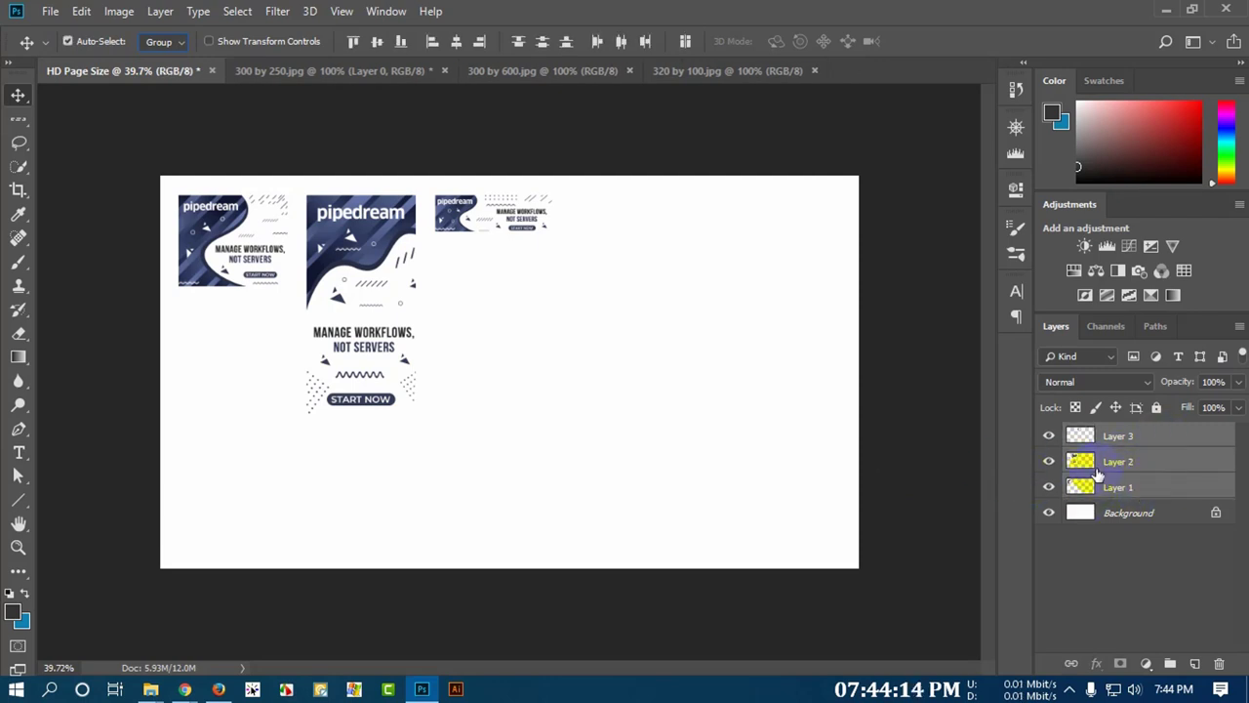
click(1147, 462)
click(1133, 438)
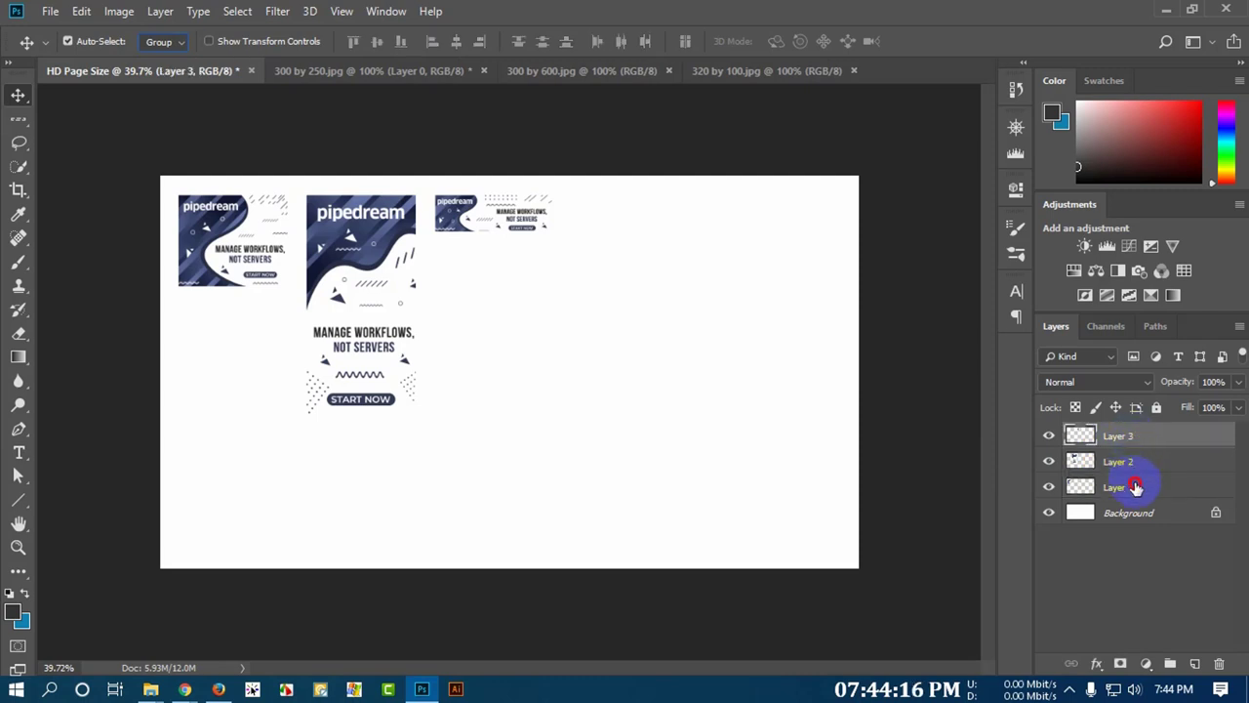
shift+click(1135, 487)
key(ctrl+g)
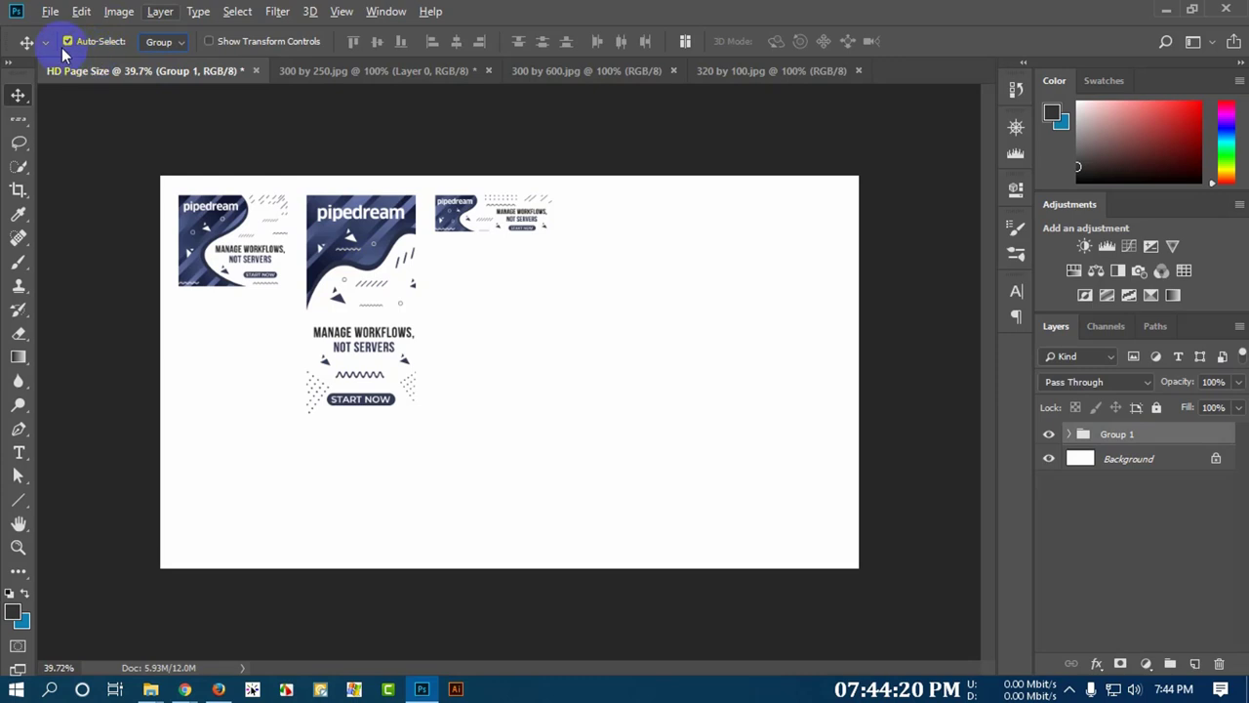
- Nudge Group 1, then duplicate it as Group 1 copy placed below it
mouse_move(349, 260)
mouse_down()
mouse_move(498, 291)
mouse_move(445, 337)
mouse_move(540, 310)
mouse_move(520, 356)
mouse_move(462, 329)
mouse_move(480, 307)
mouse_move(365, 265)
mouse_up()
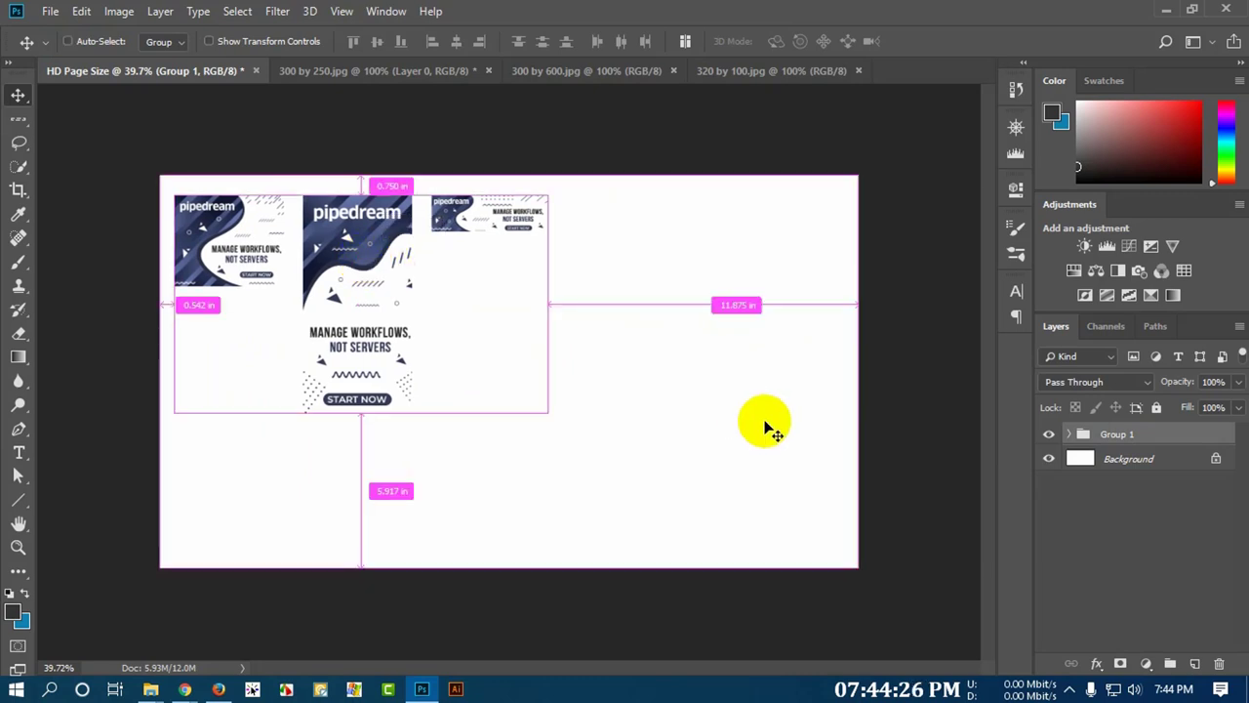
key(ctrl+j)
drag(1110, 438, 1121, 466)
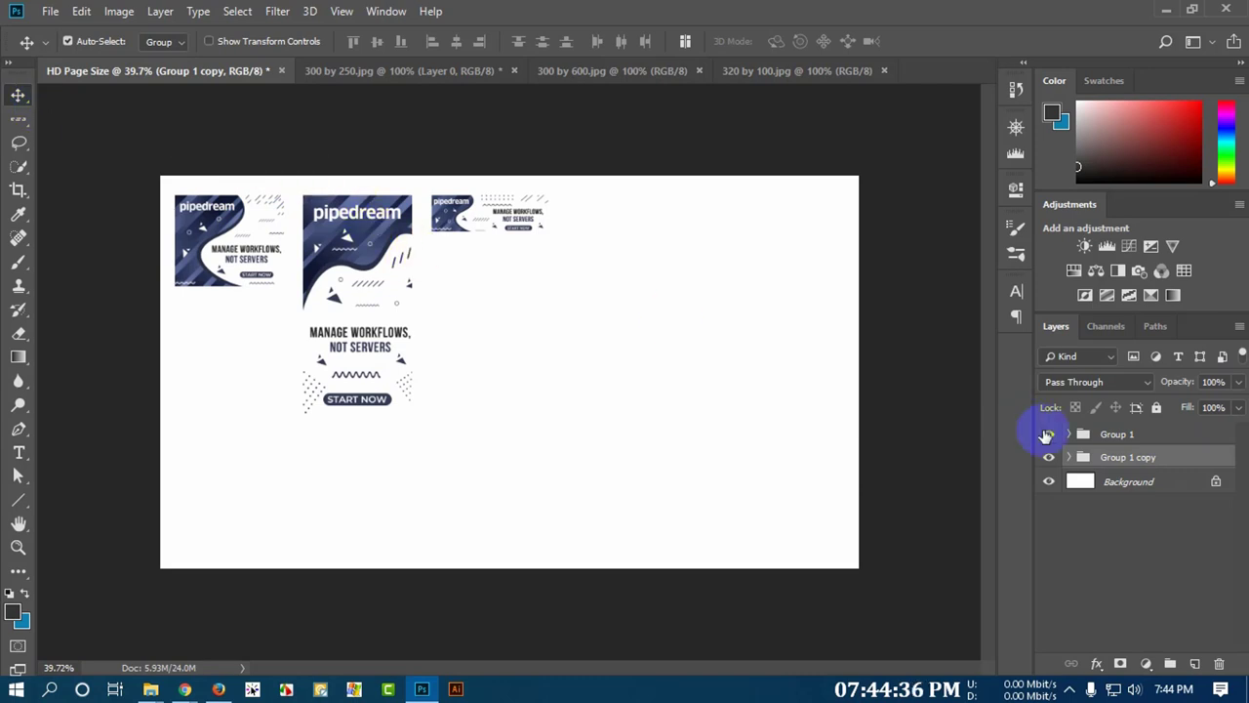
- Drag the original and copied banner sets into two separate rows on the canvas
drag(369, 247, 703, 357)
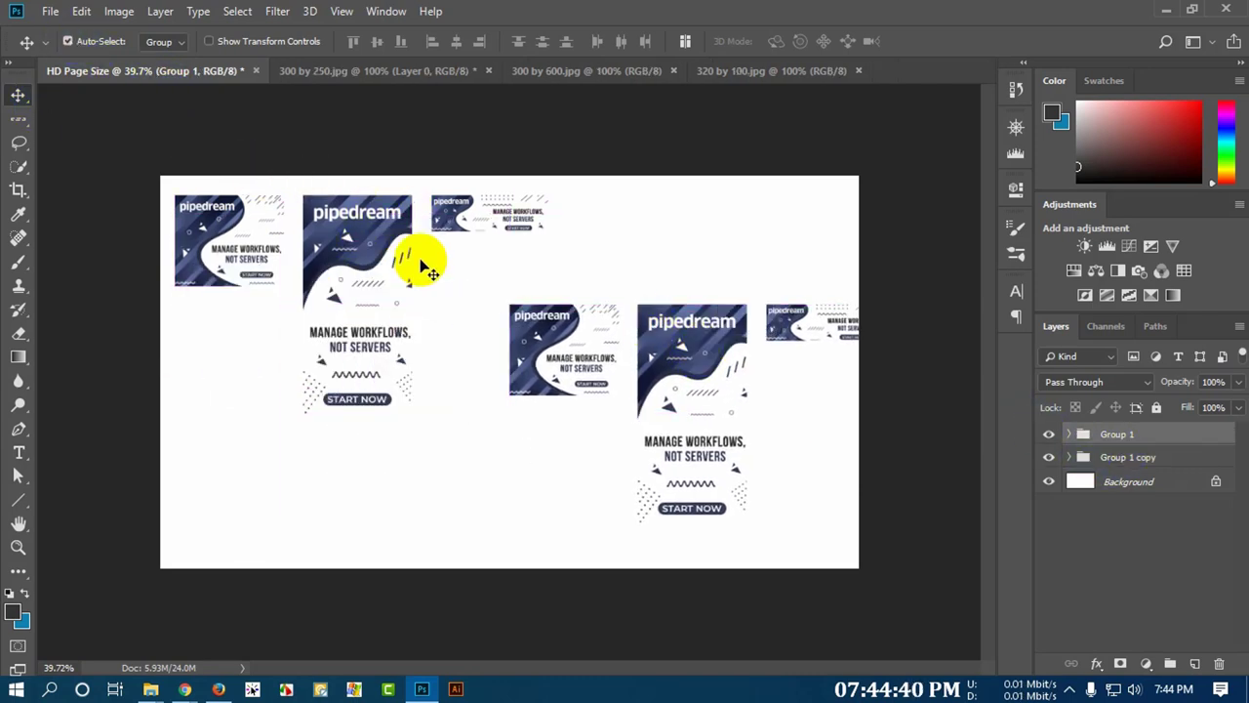
drag(430, 271, 371, 363)
drag(689, 365, 710, 282)
drag(385, 332, 423, 267)
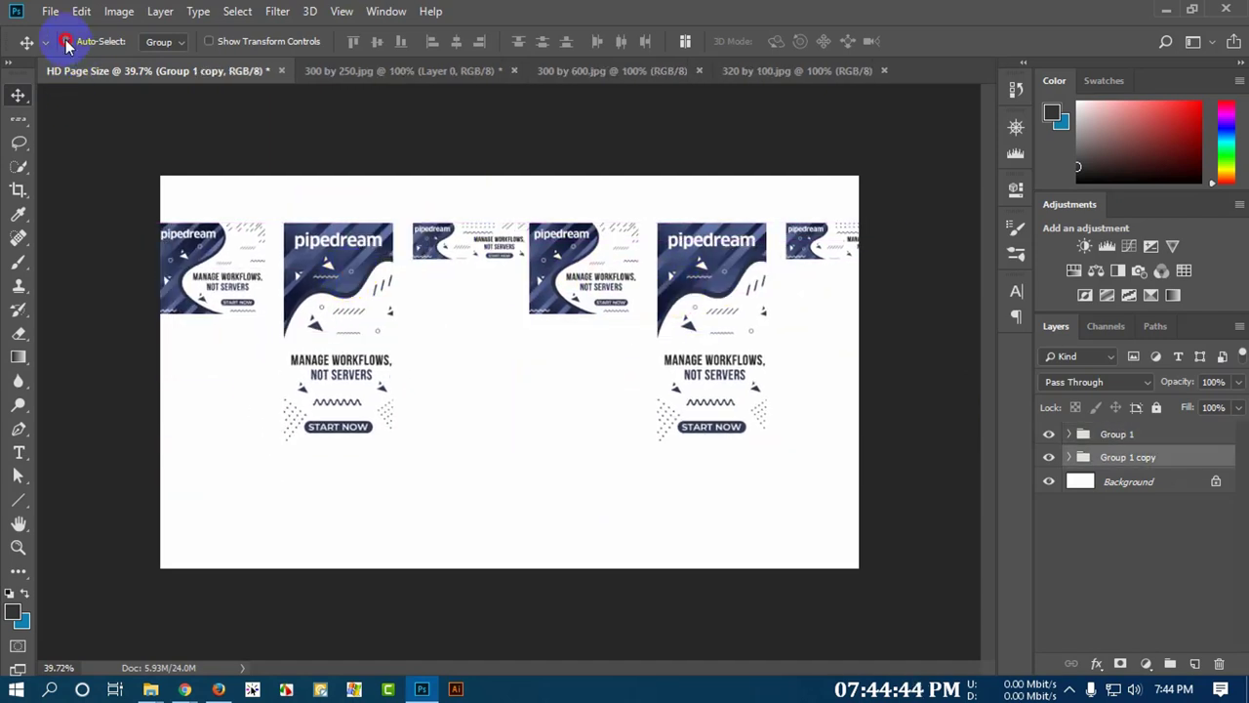
click(66, 42)
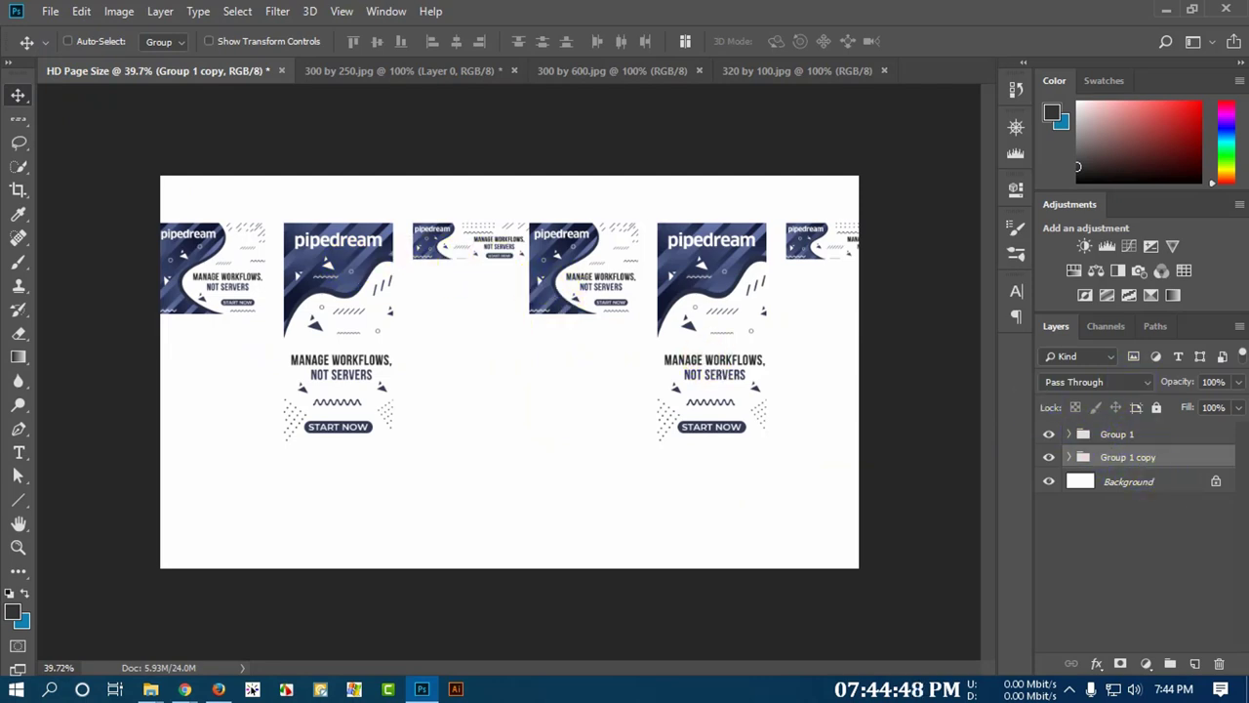
drag(371, 293, 718, 208)
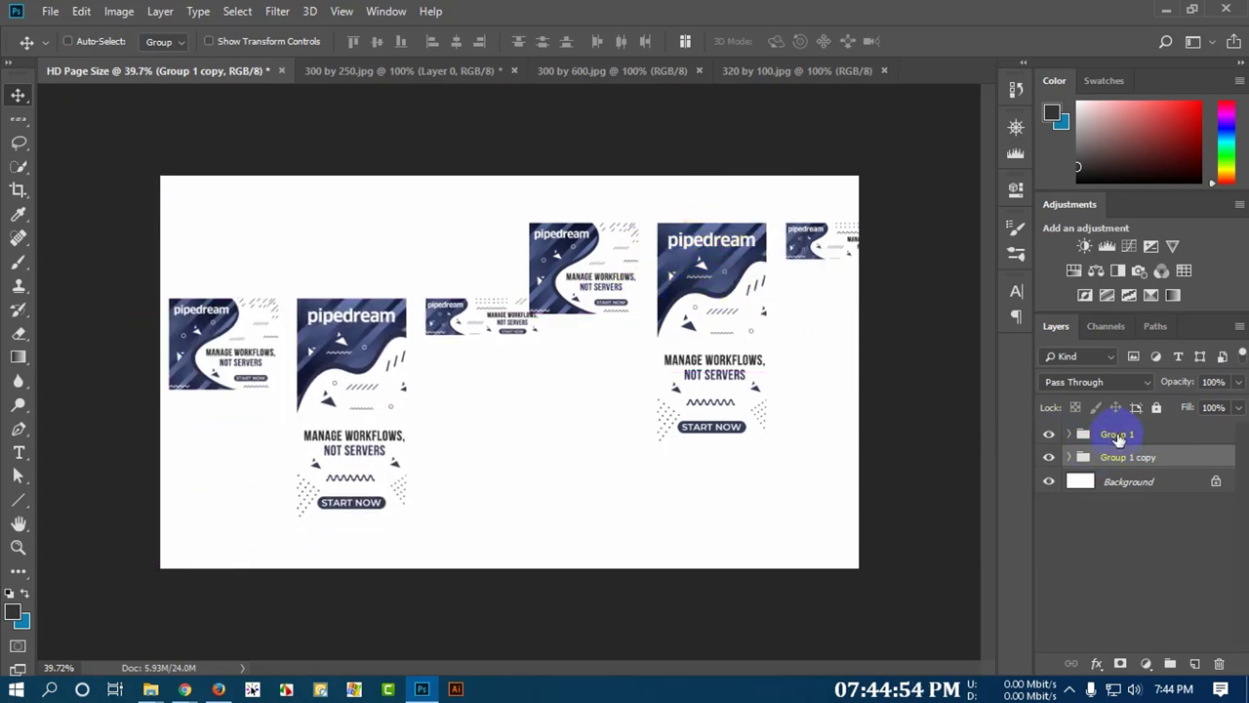
click(1120, 438)
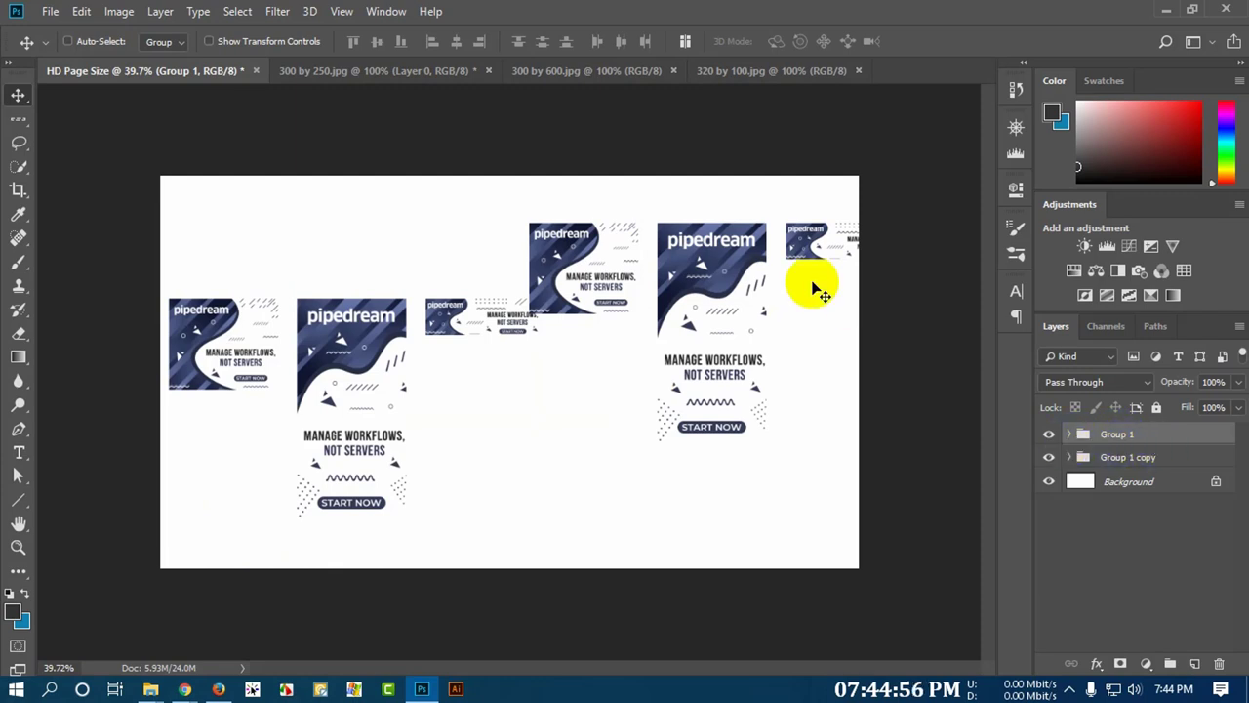
drag(711, 285, 652, 377)
- Fine-tune both banner sets into staggered rows, with Group 1 copy at the lower right
click(1123, 457)
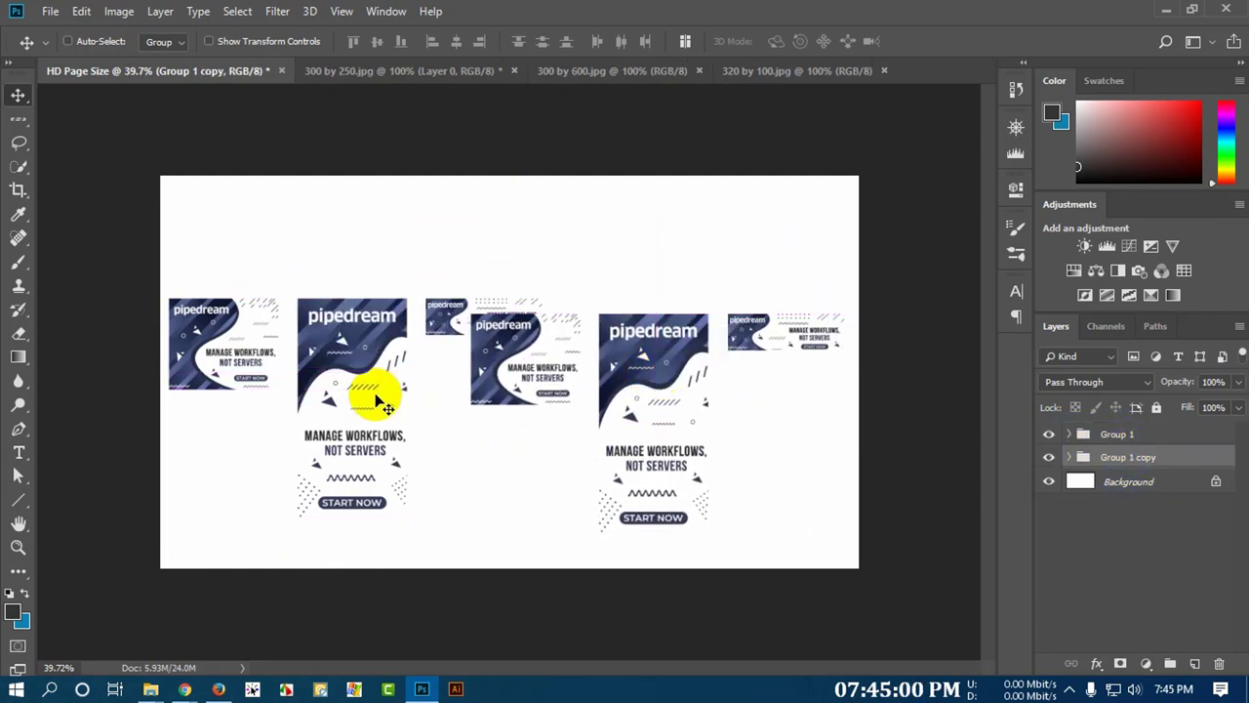
drag(375, 394, 375, 314)
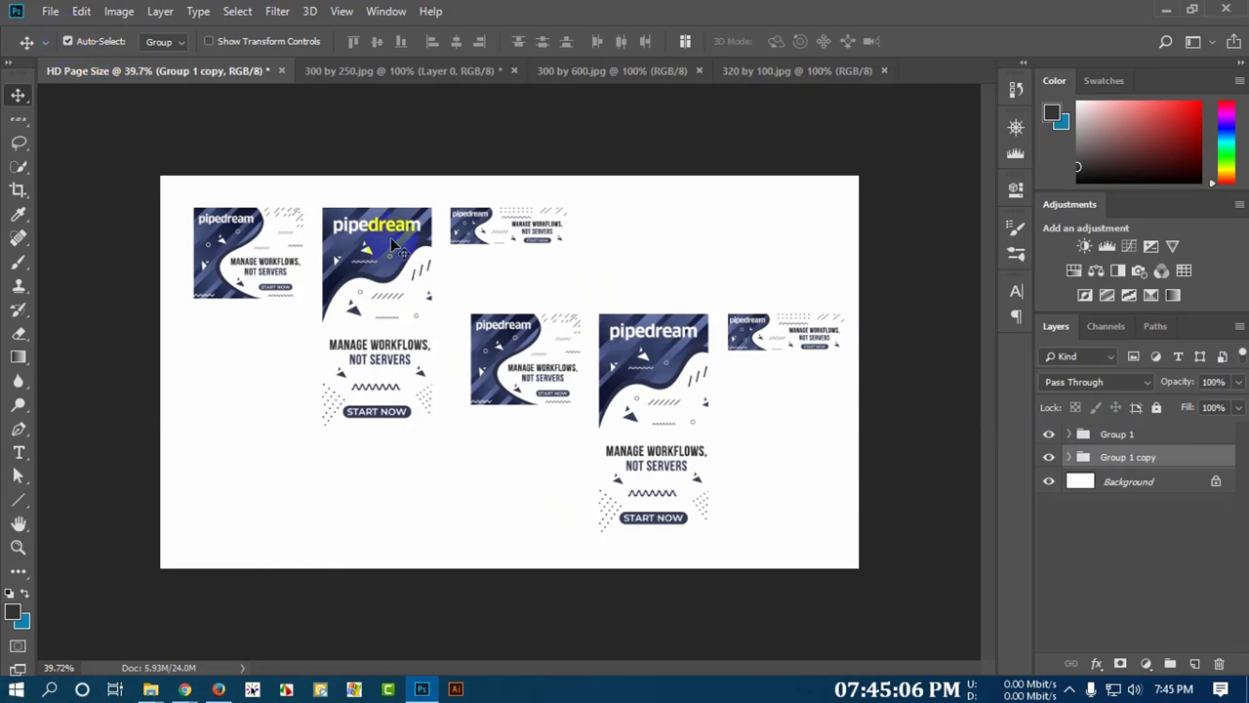
mouse_move(396, 244)
mouse_down()
mouse_move(460, 260)
mouse_move(377, 237)
mouse_move(413, 228)
mouse_move(408, 259)
mouse_up()
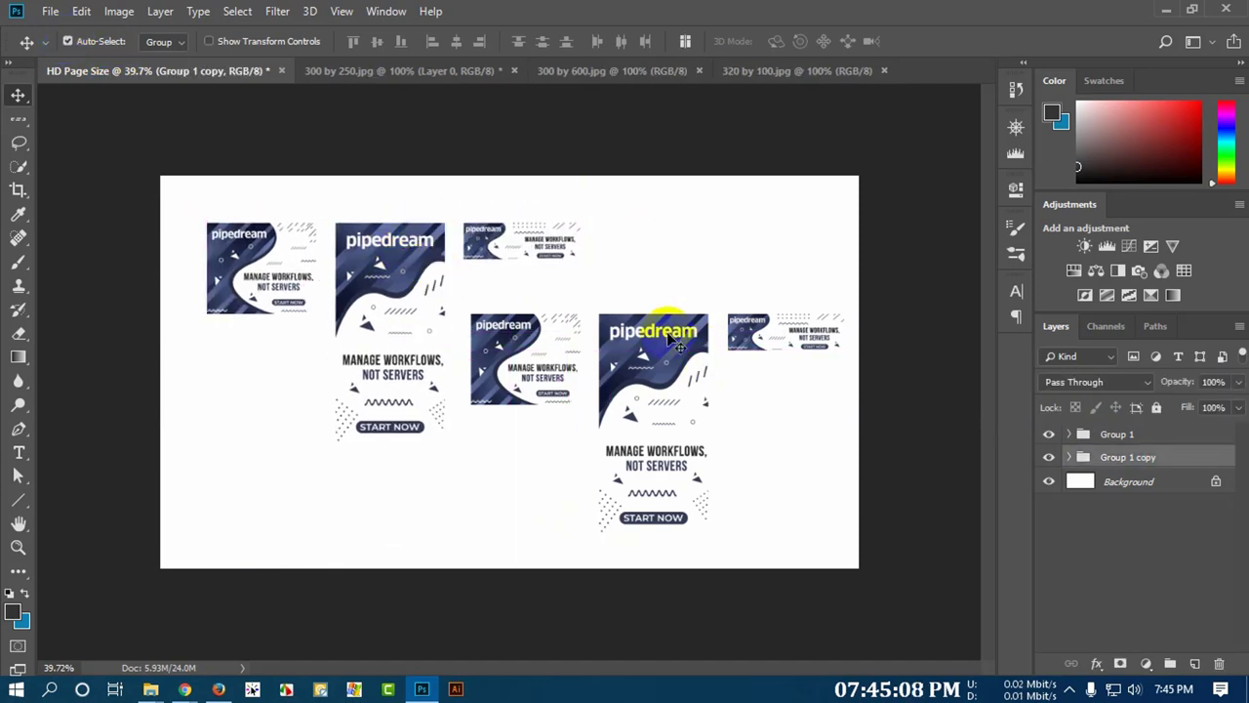
drag(676, 343, 715, 298)
drag(713, 352, 714, 353)
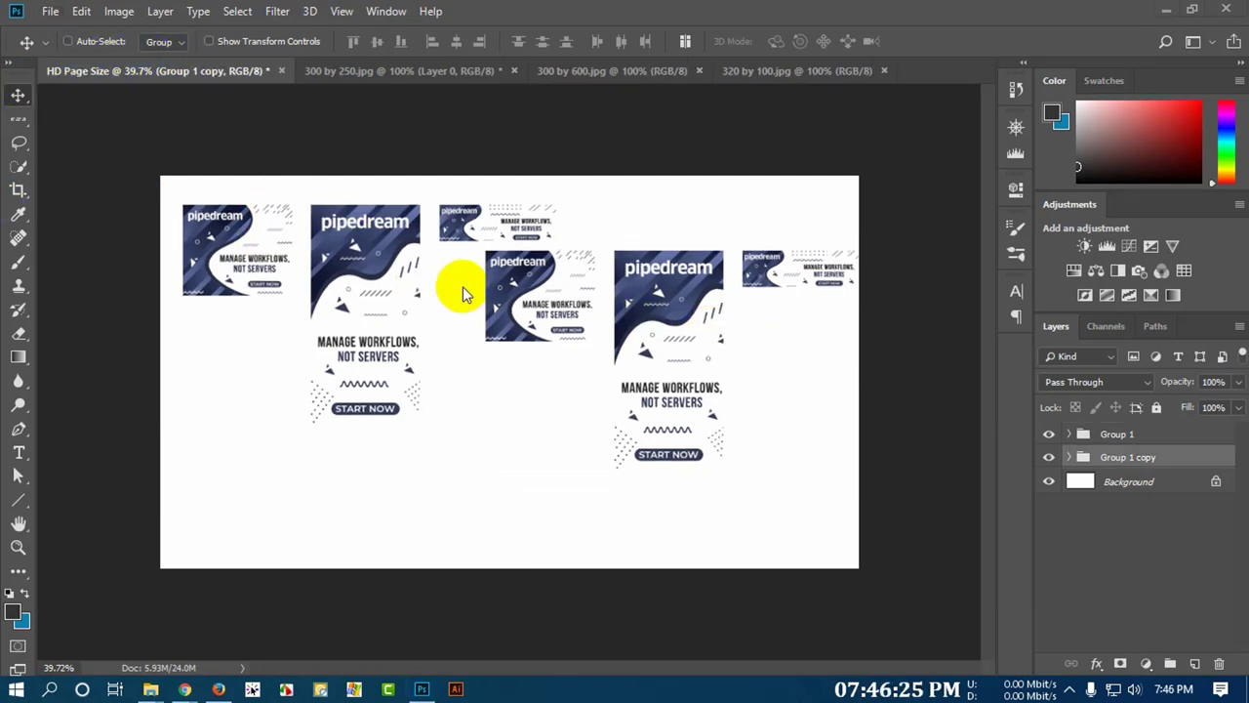
key(ctrl)
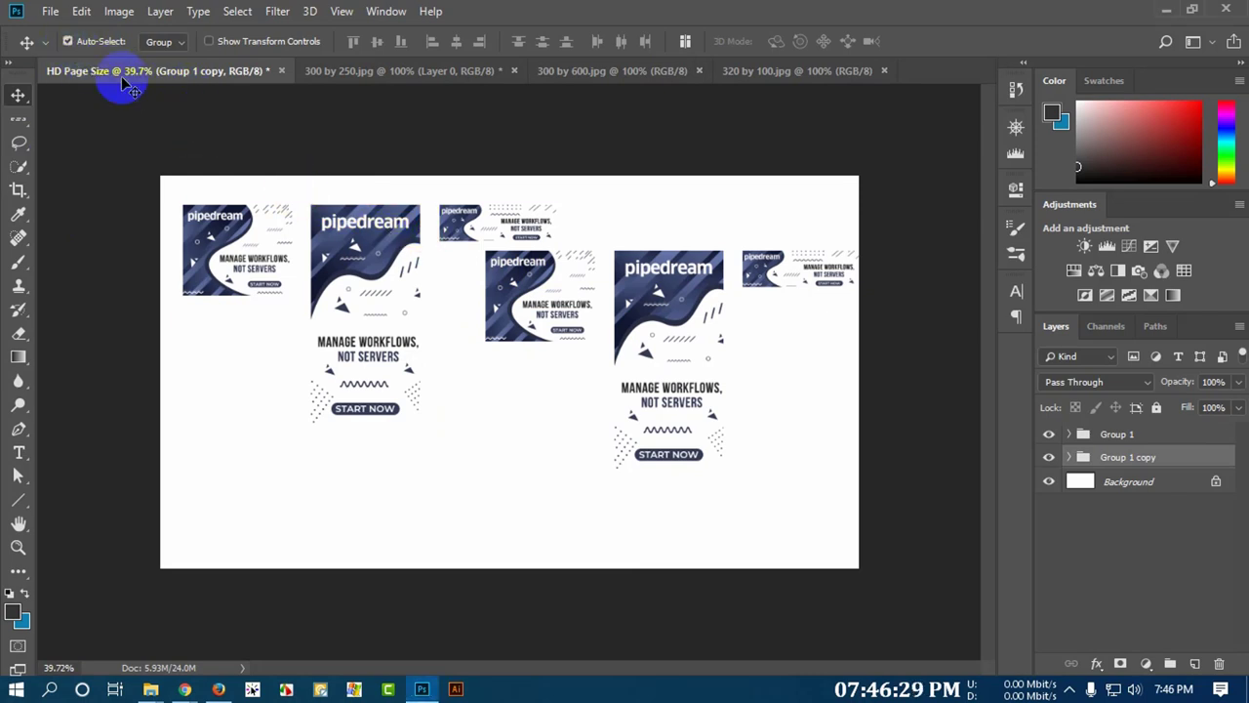
mouse_move(355, 242)
mouse_down()
mouse_move(353, 294)
mouse_move(382, 230)
mouse_move(338, 234)
mouse_up()
drag(657, 289, 659, 379)
drag(433, 245, 459, 248)
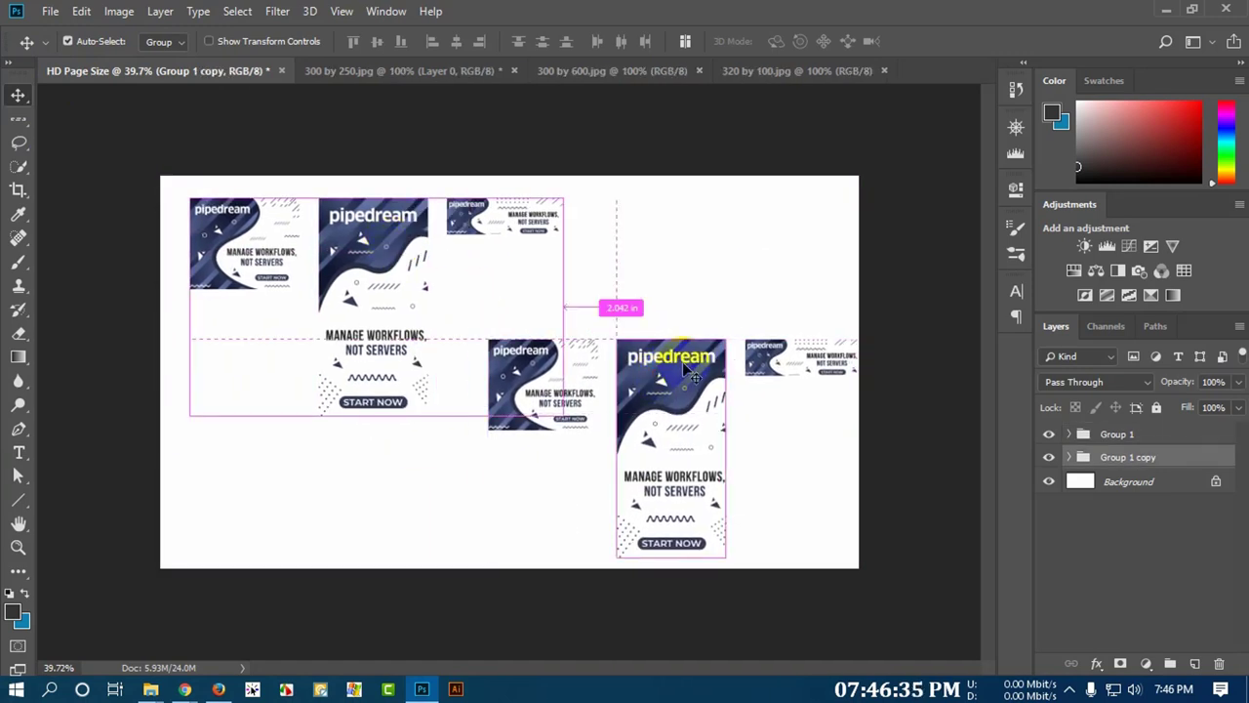
drag(684, 363, 669, 314)
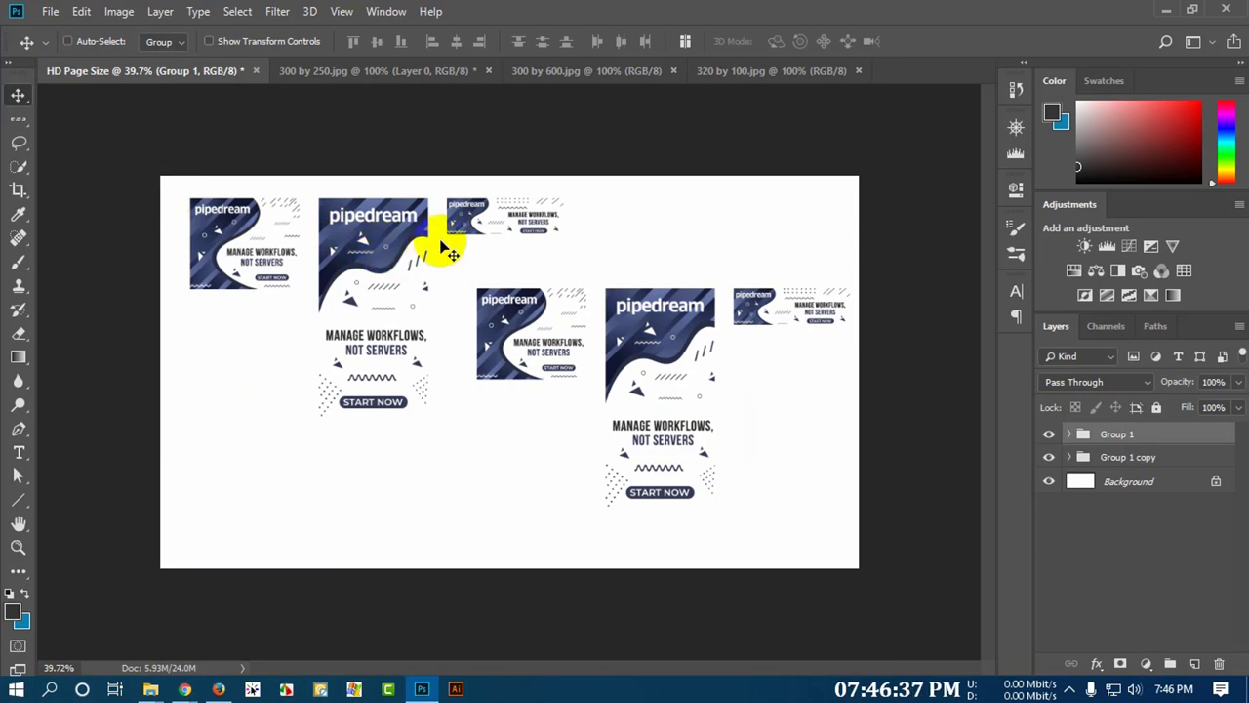
drag(422, 281, 445, 258)
key(ctrl)
- Delete Group 1 copy with its contents and remove Group 1 only, keeping Layers 1–3
click(1219, 664)
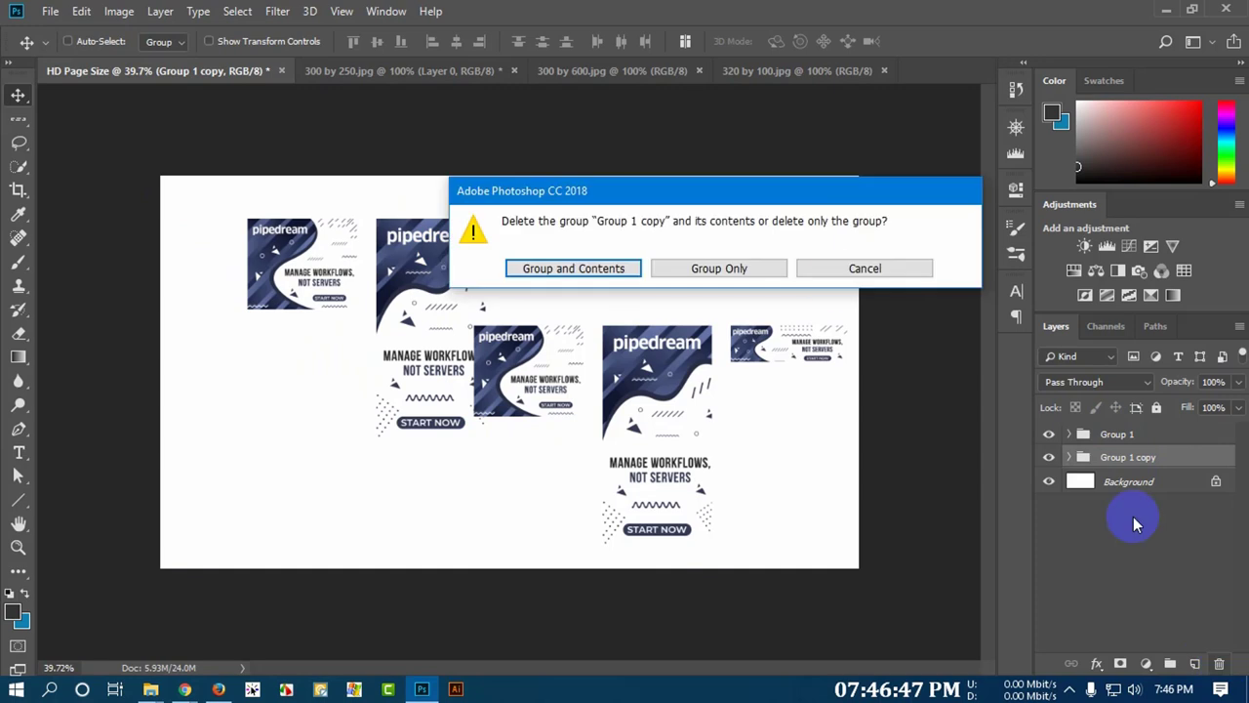
click(573, 268)
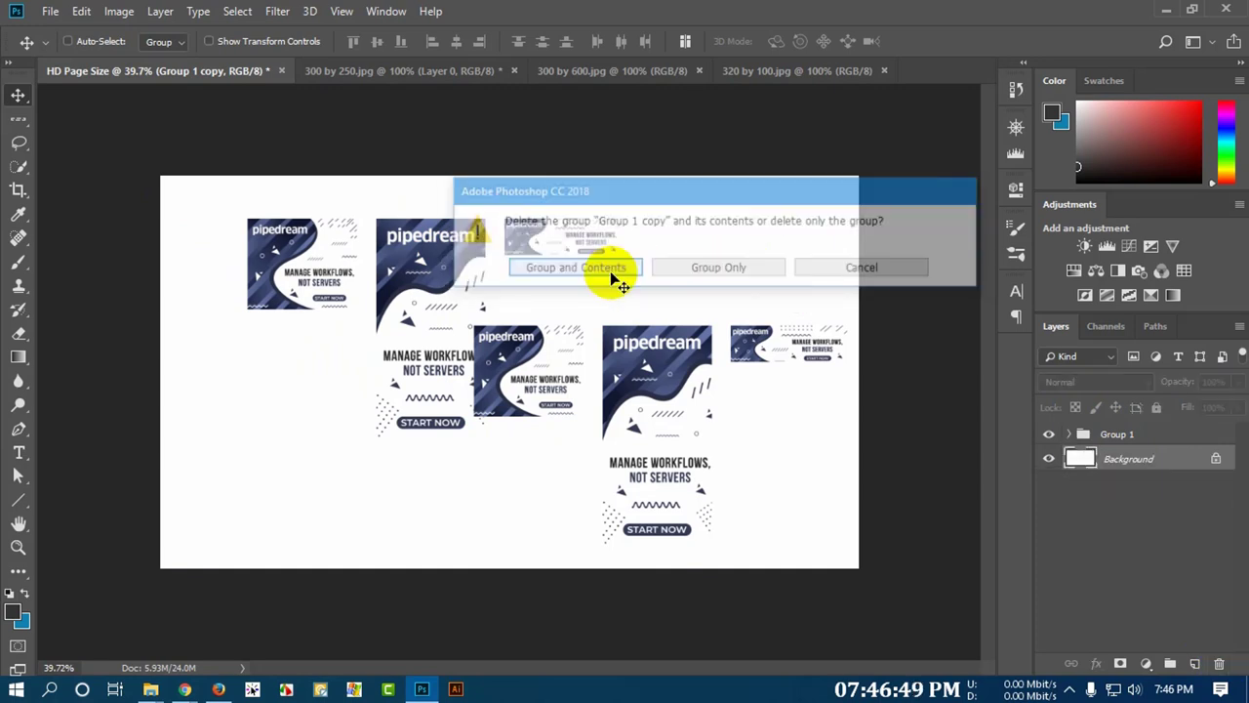
click(1122, 433)
drag(1128, 441, 1219, 663)
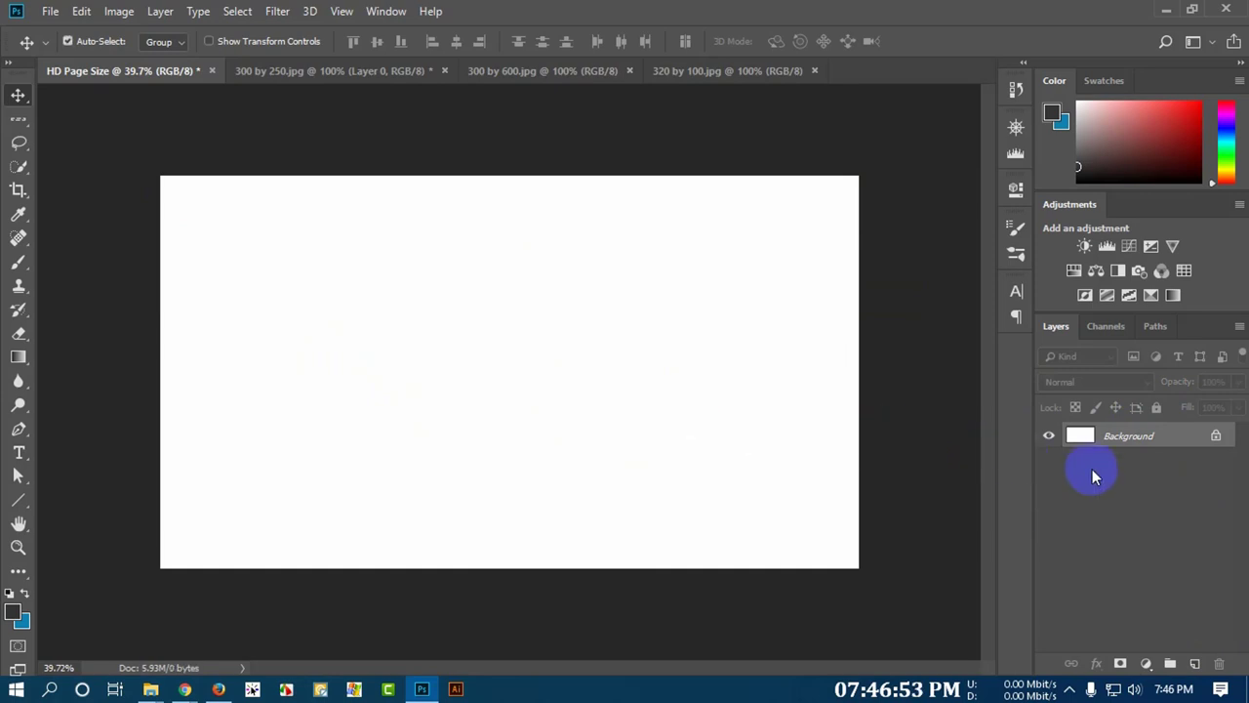
key(ctrl+z)
click(1132, 433)
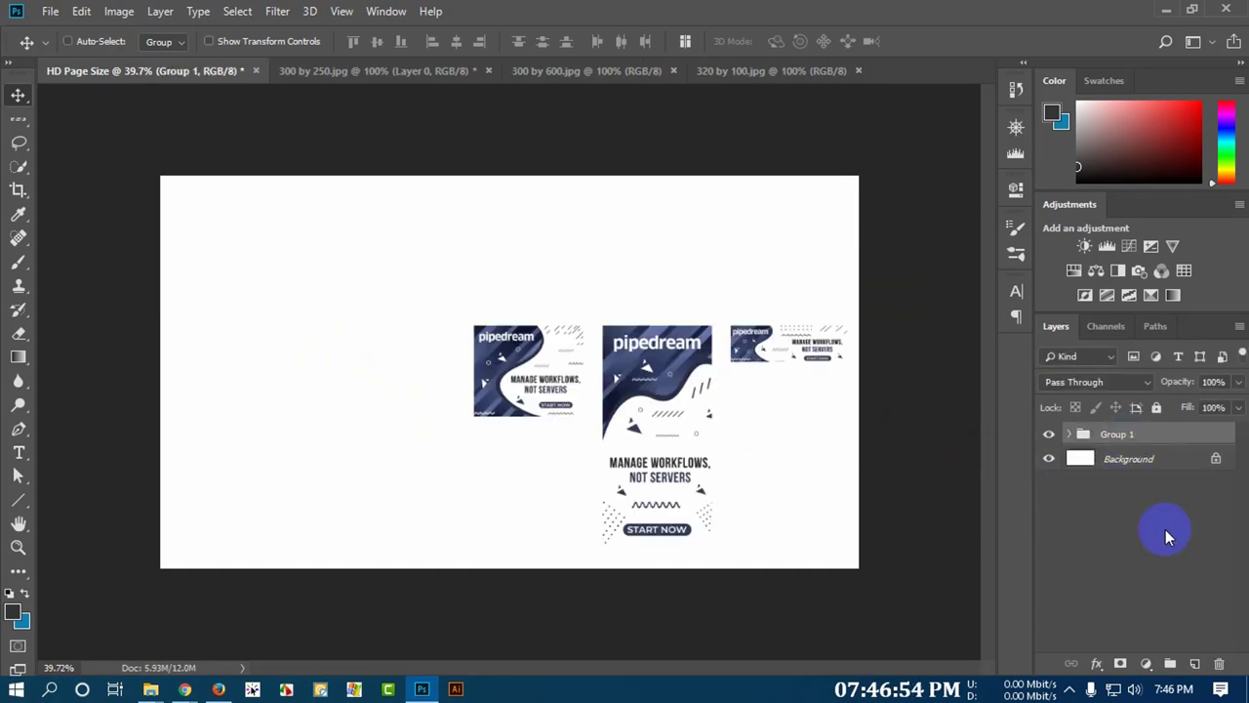
click(1220, 663)
click(673, 270)
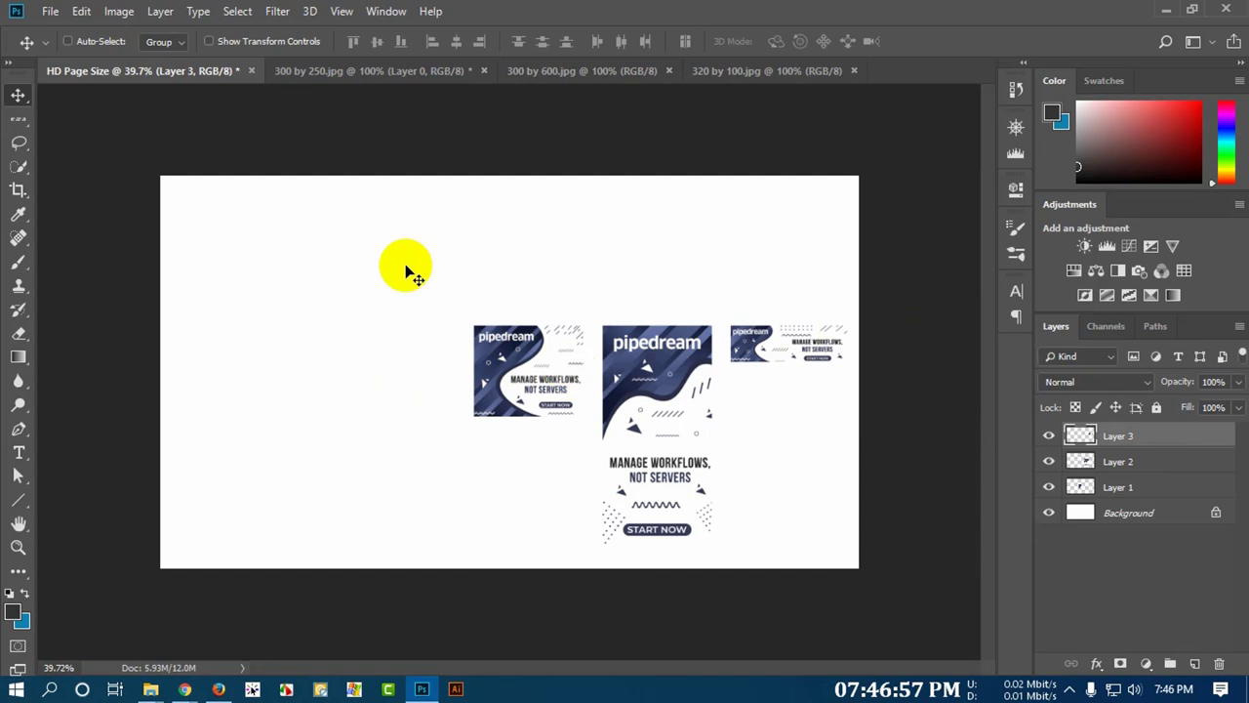
- Spread the 320x100, 300x250 and tall banners in a row, the small wide one between the others
drag(505, 359, 201, 265)
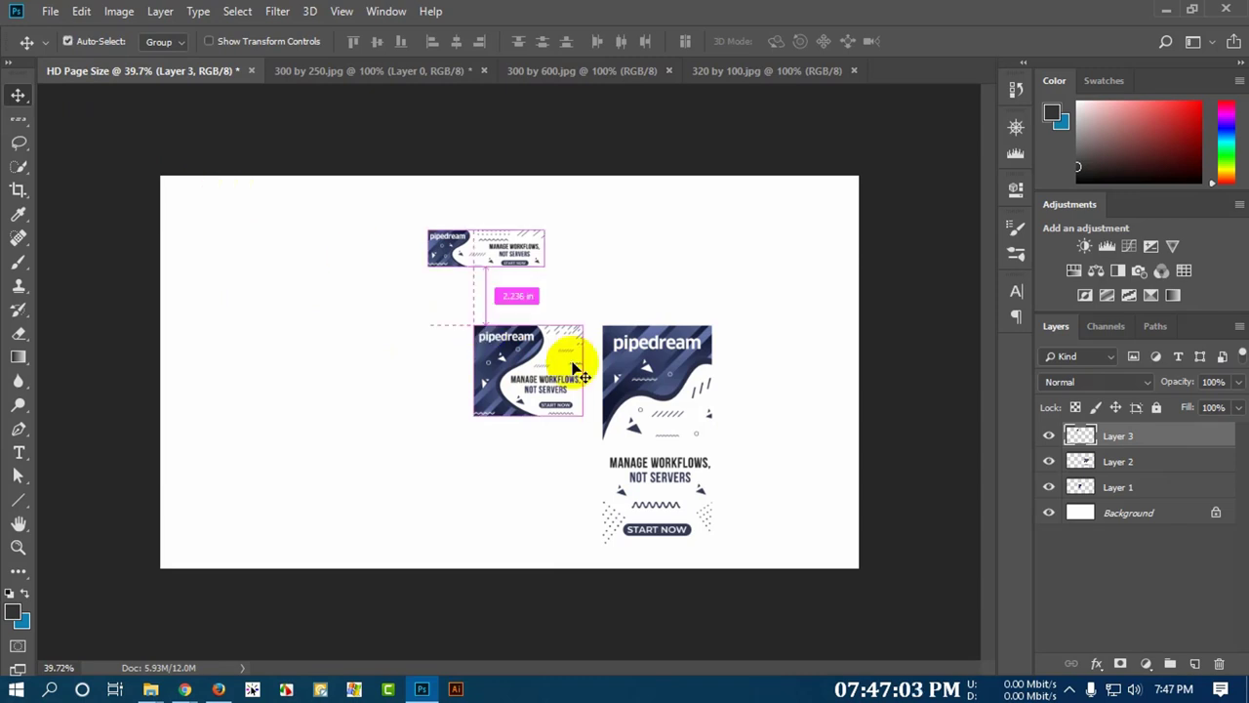
drag(541, 370, 322, 317)
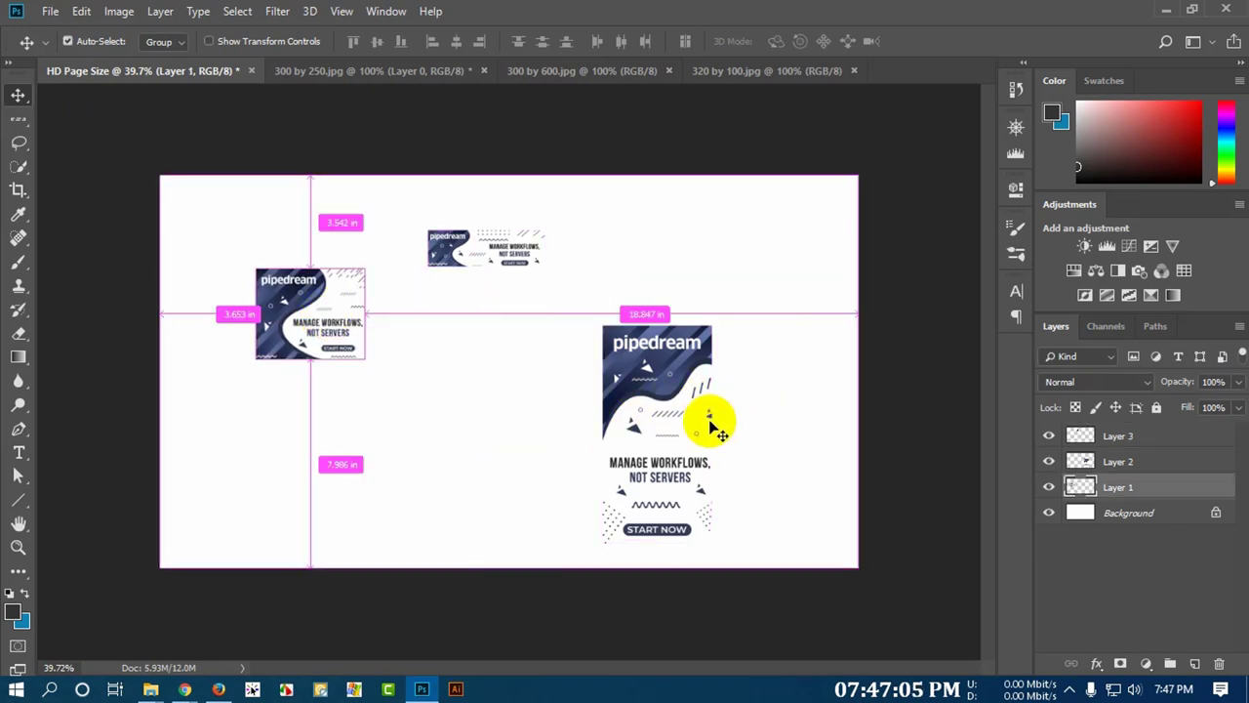
drag(712, 418, 293, 266)
mouse_move(497, 291)
mouse_down()
mouse_move(455, 279)
mouse_move(494, 279)
mouse_up()
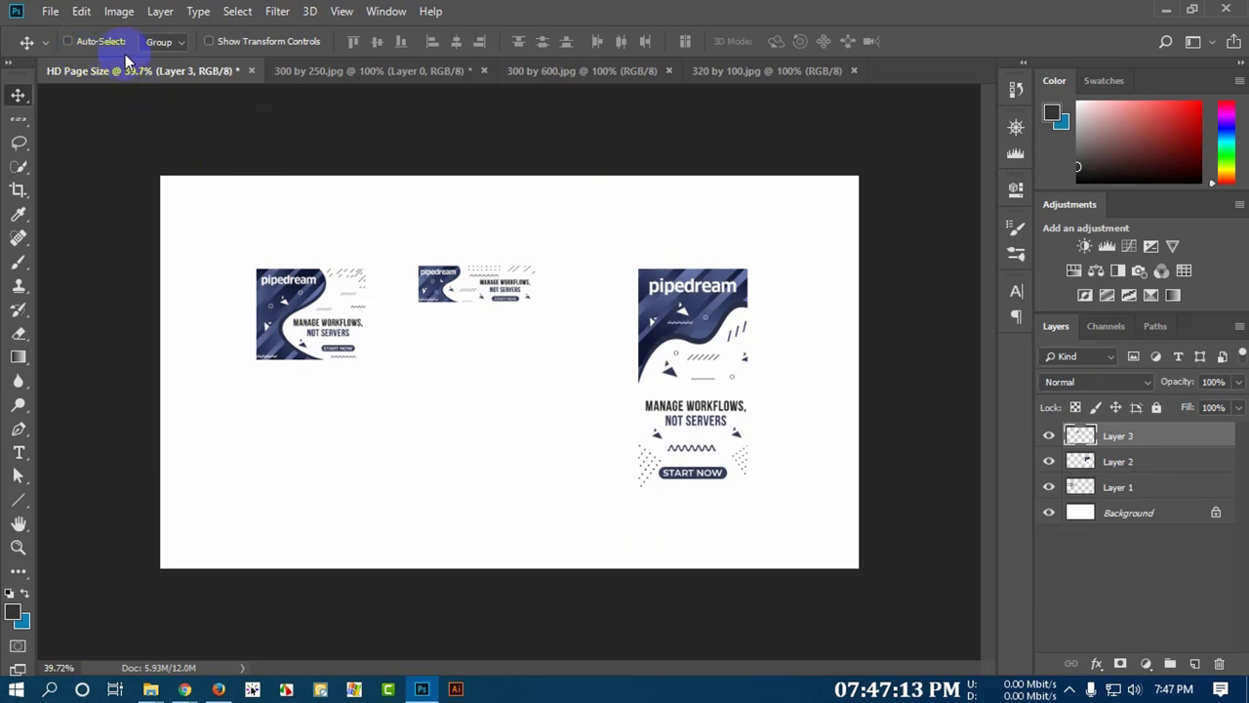
- With Auto-Select set to Layer and transform controls shown, scale up the small top banner from its corner
click(175, 42)
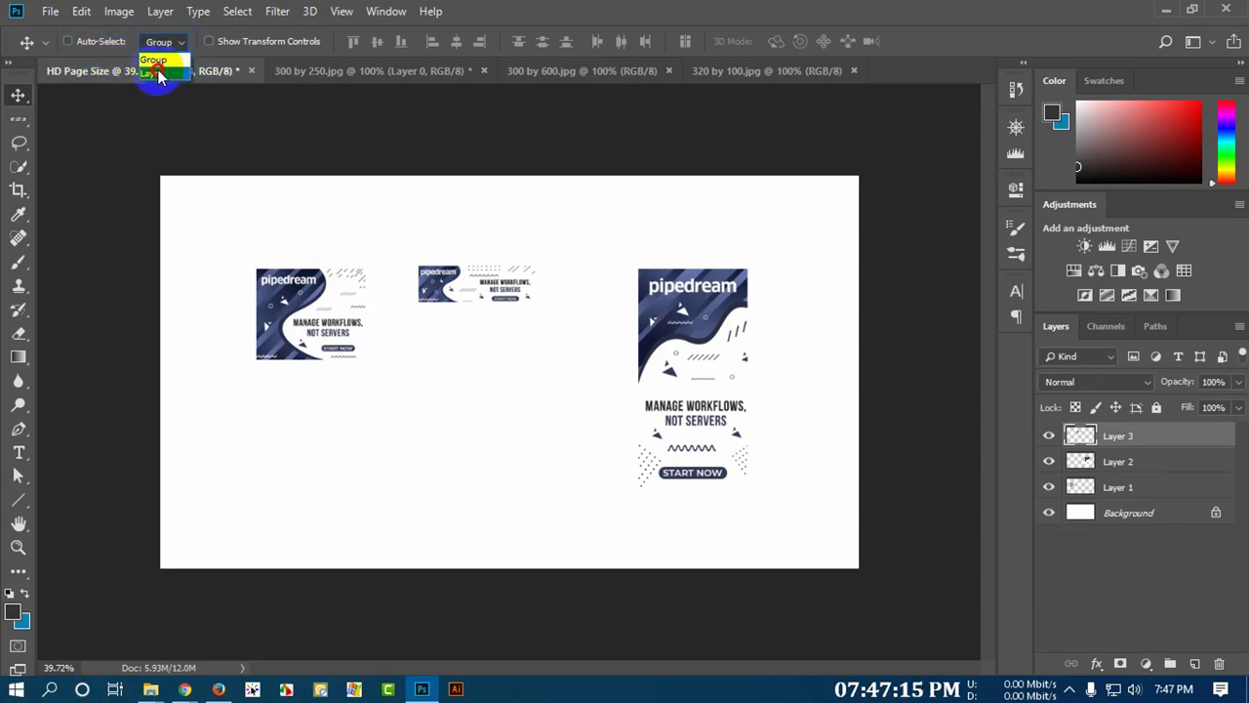
click(157, 74)
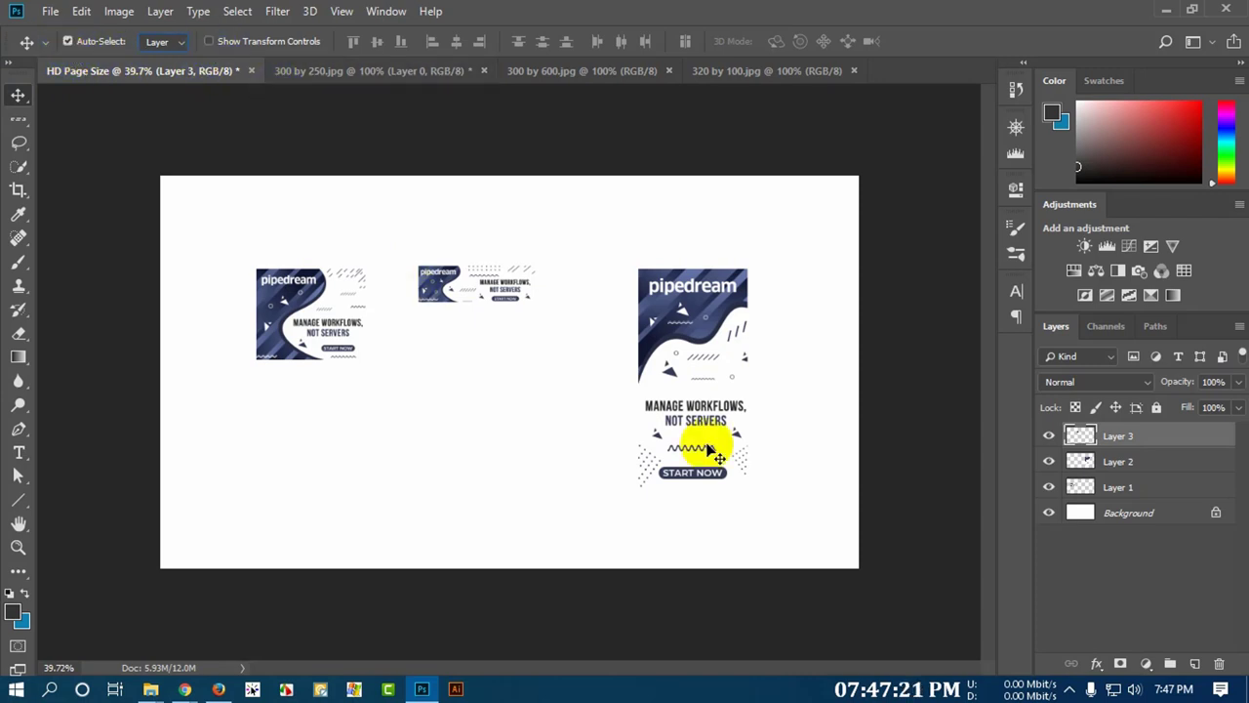
click(208, 41)
drag(514, 283, 542, 264)
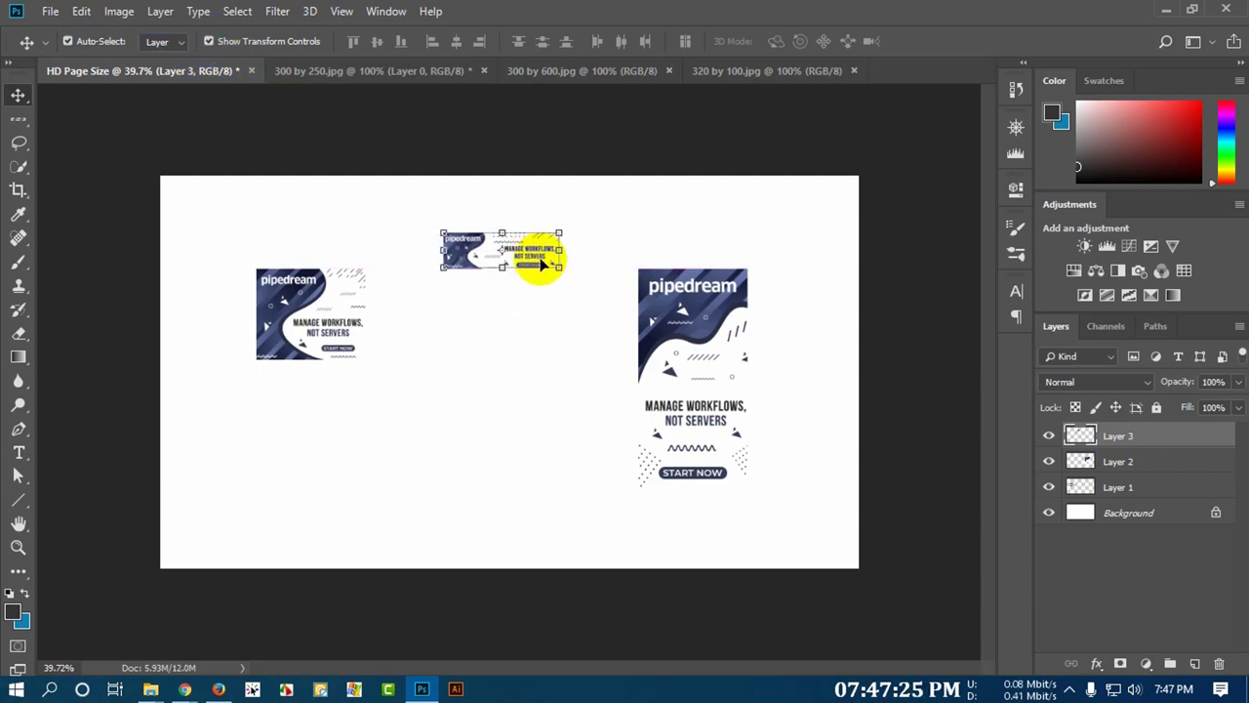
scroll(543, 256, up, 5)
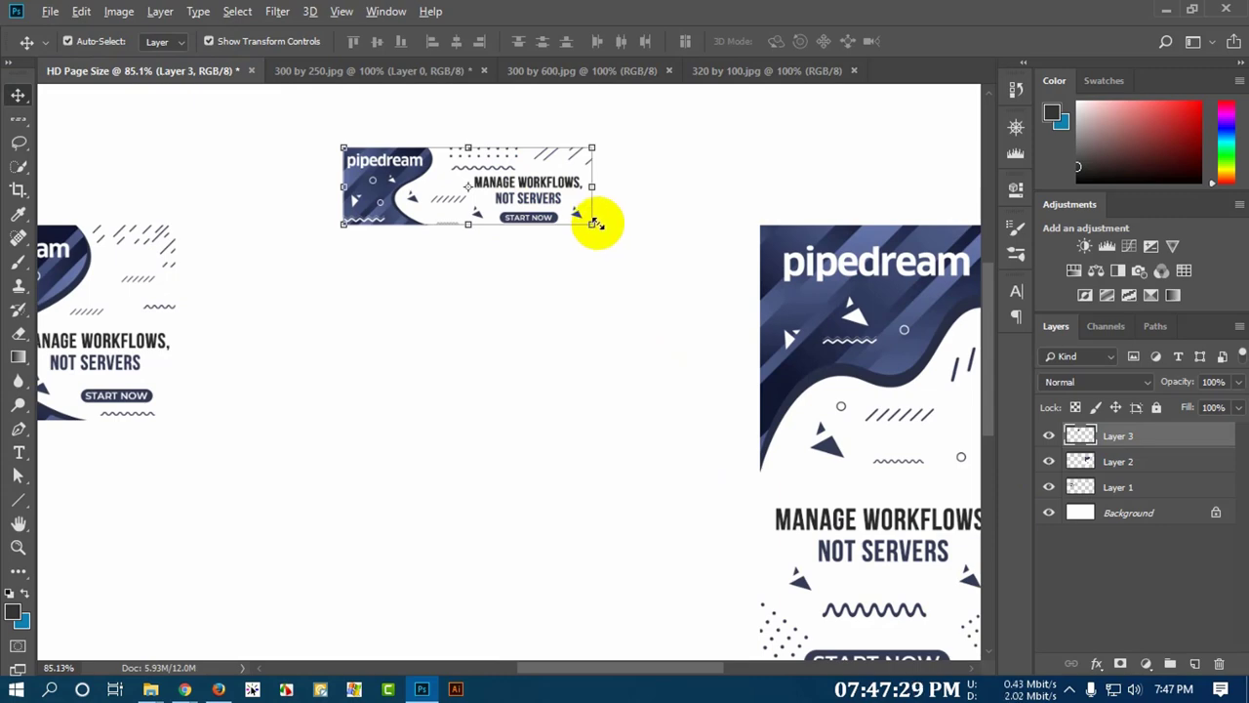
drag(596, 224, 609, 282)
click(826, 42)
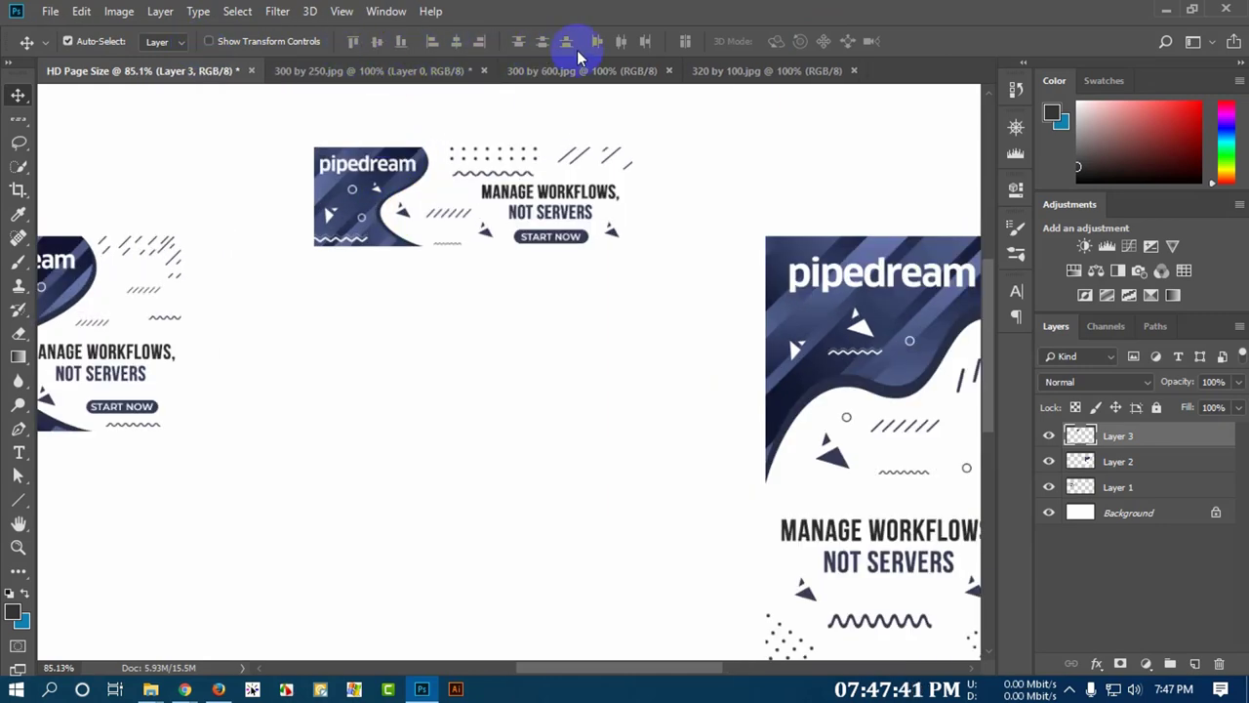
- Fit the canvas in view and delete all three banner layers
key(ctrl+0)
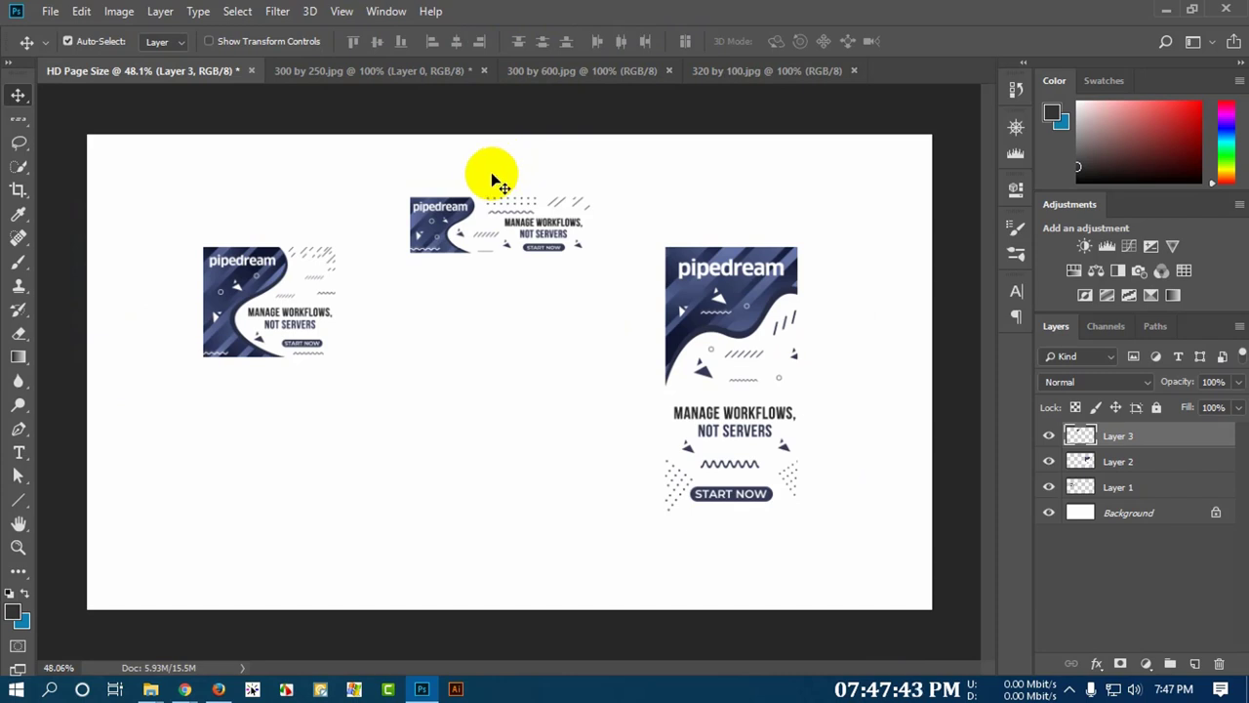
shift+click(1113, 487)
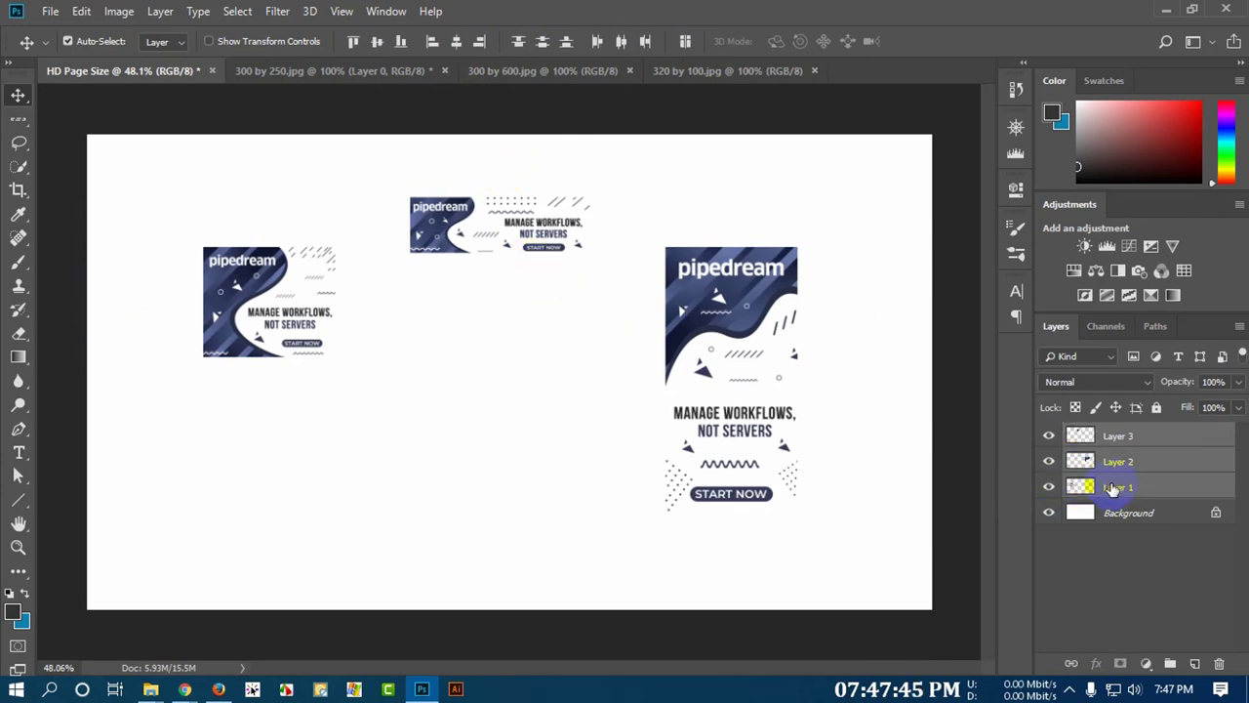
key(Delete)
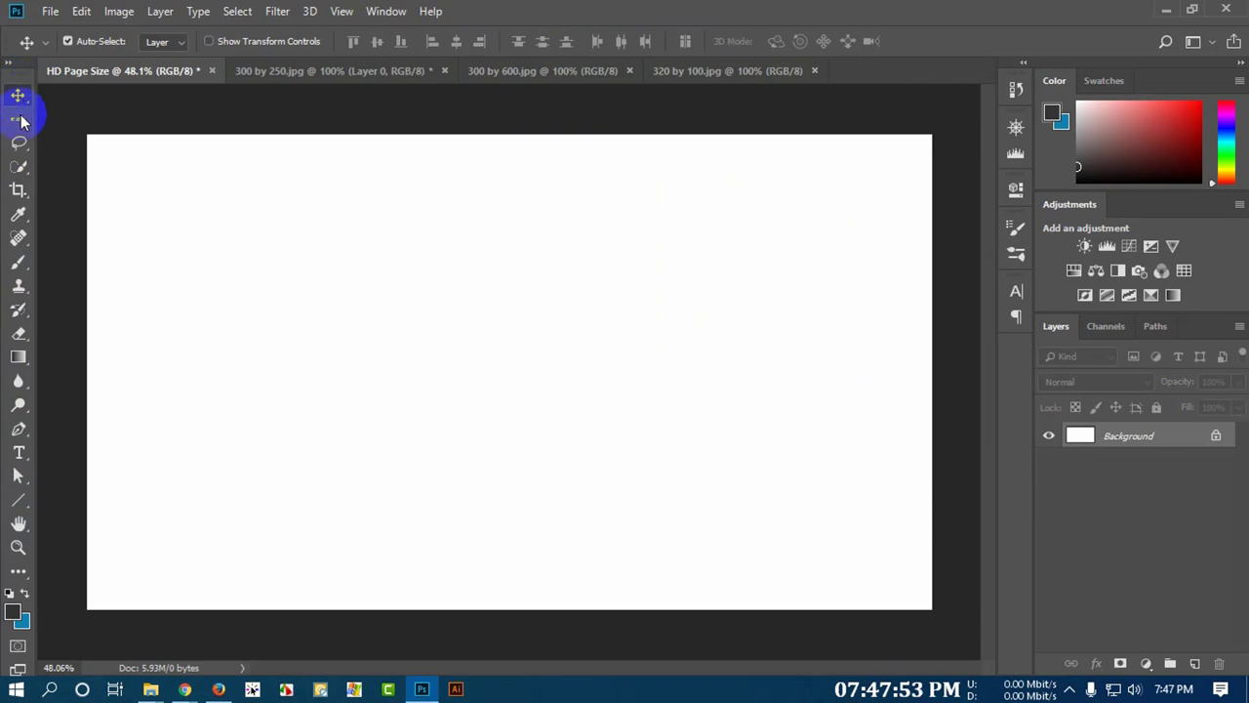
- Draw a tall dark rectangle, Rectangle 1, on the left side of the canvas
click(21, 503)
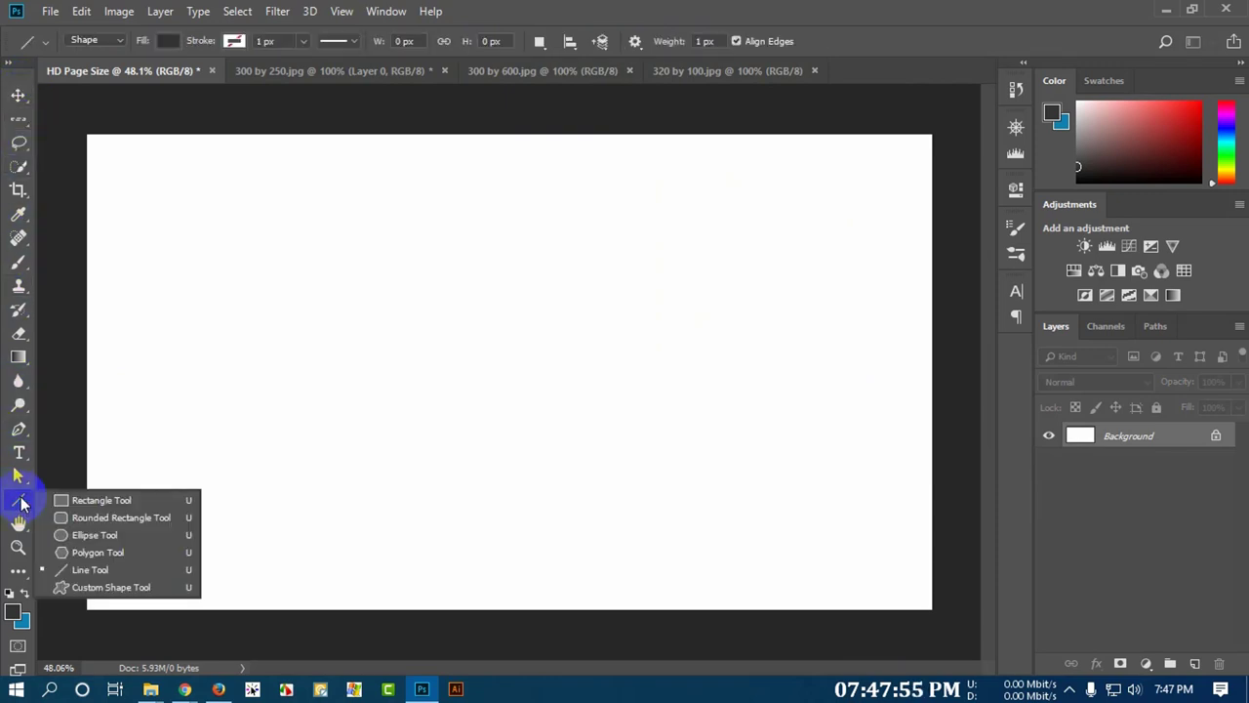
click(78, 499)
drag(285, 236, 312, 513)
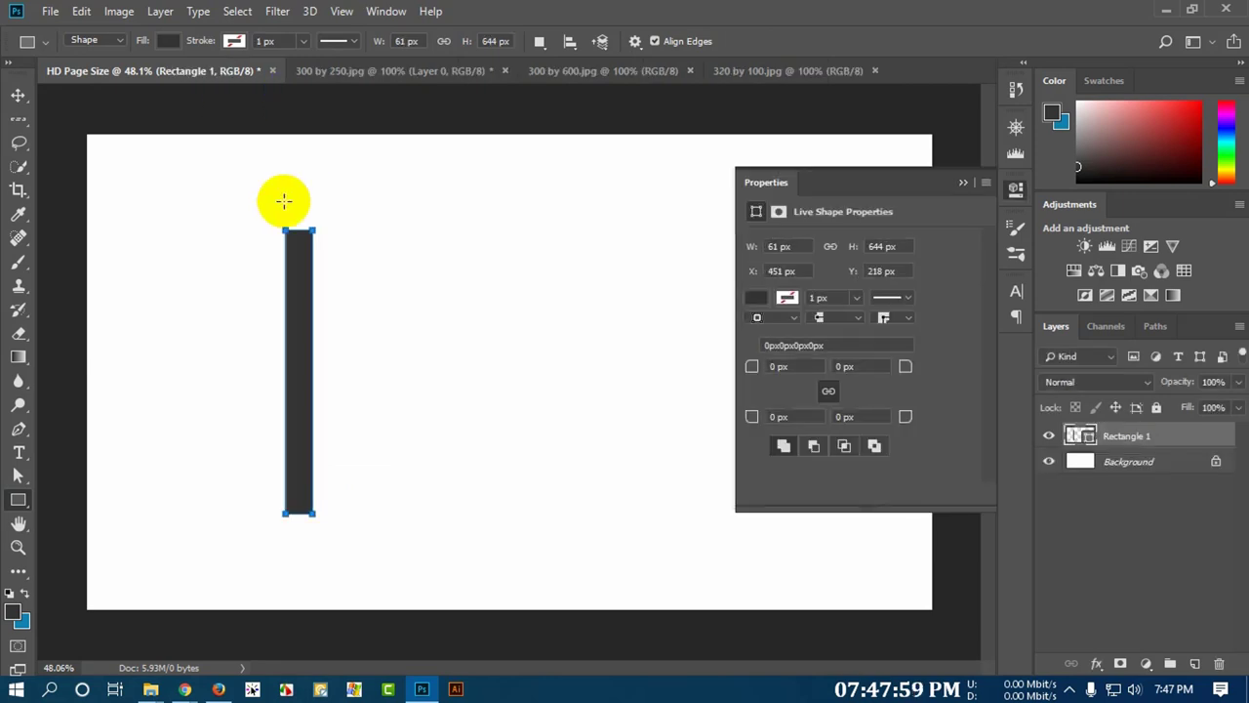
click(964, 182)
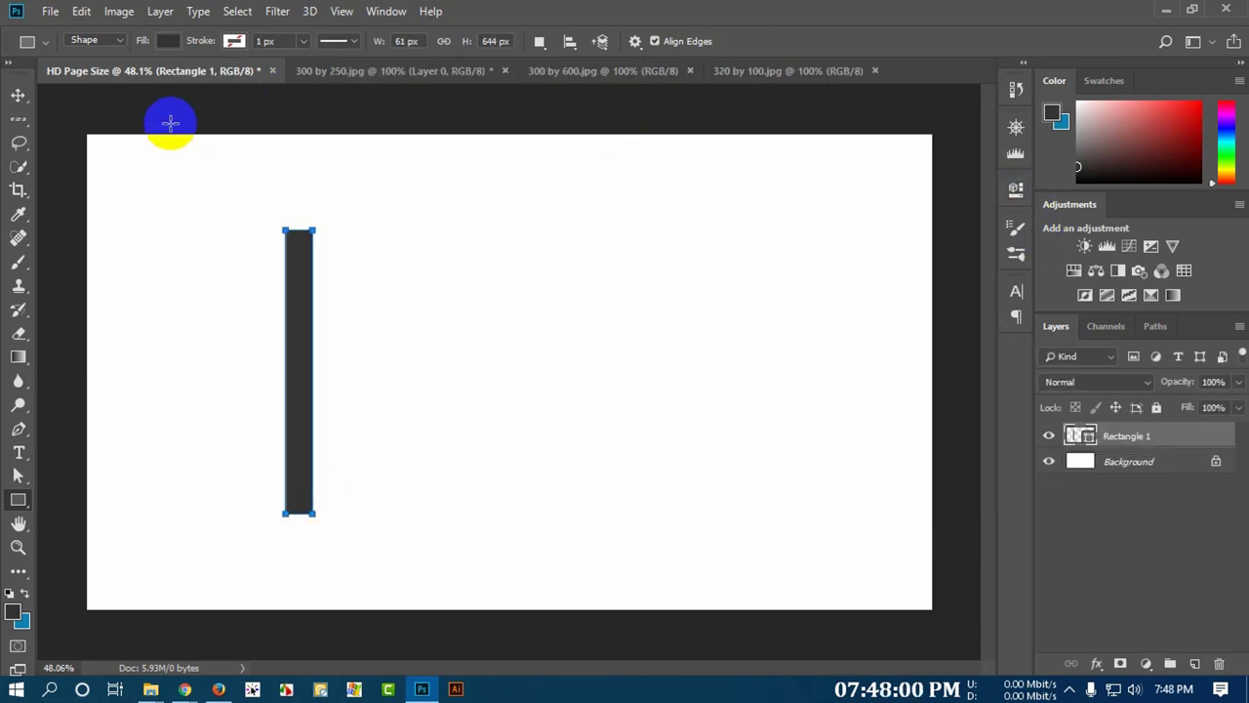
- Alt-drag three copies of the bar to its right and select all four rectangle layers
click(19, 95)
drag(304, 406, 521, 405)
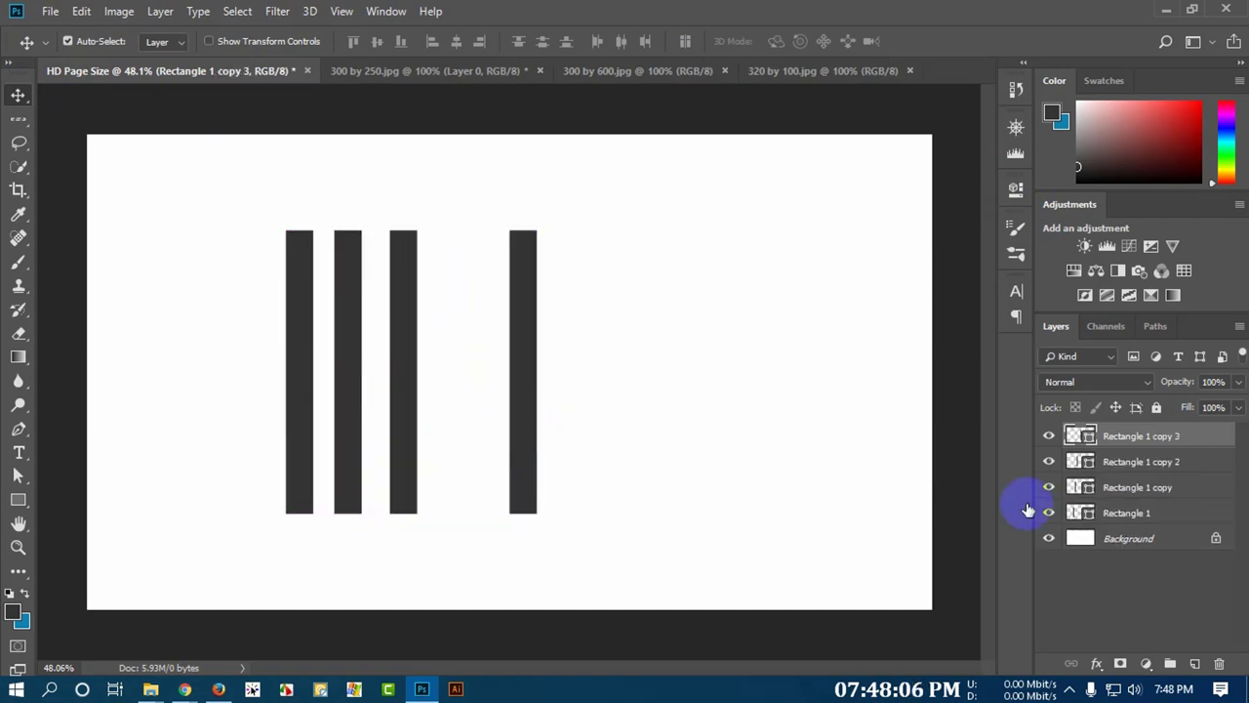
shift+click(1126, 513)
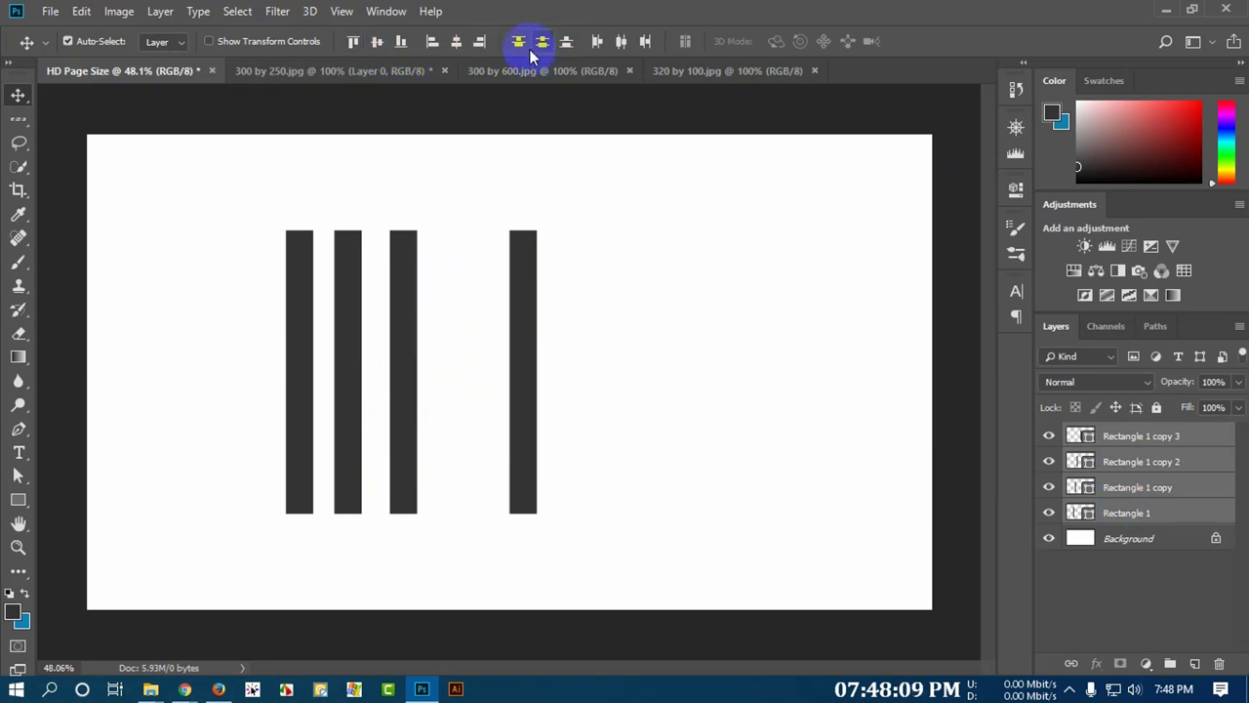
- Distribute the four bars' horizontal centers, move some bars down, then align their top edges
click(621, 43)
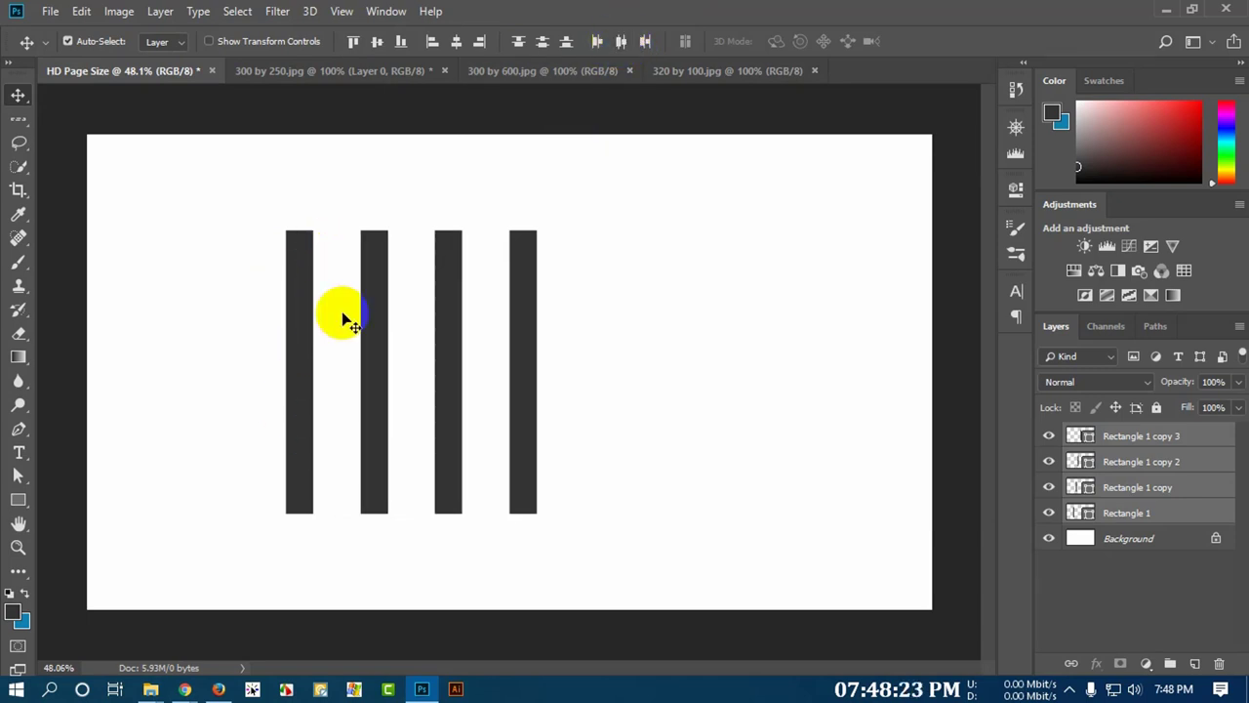
click(1120, 488)
shift+click(1122, 441)
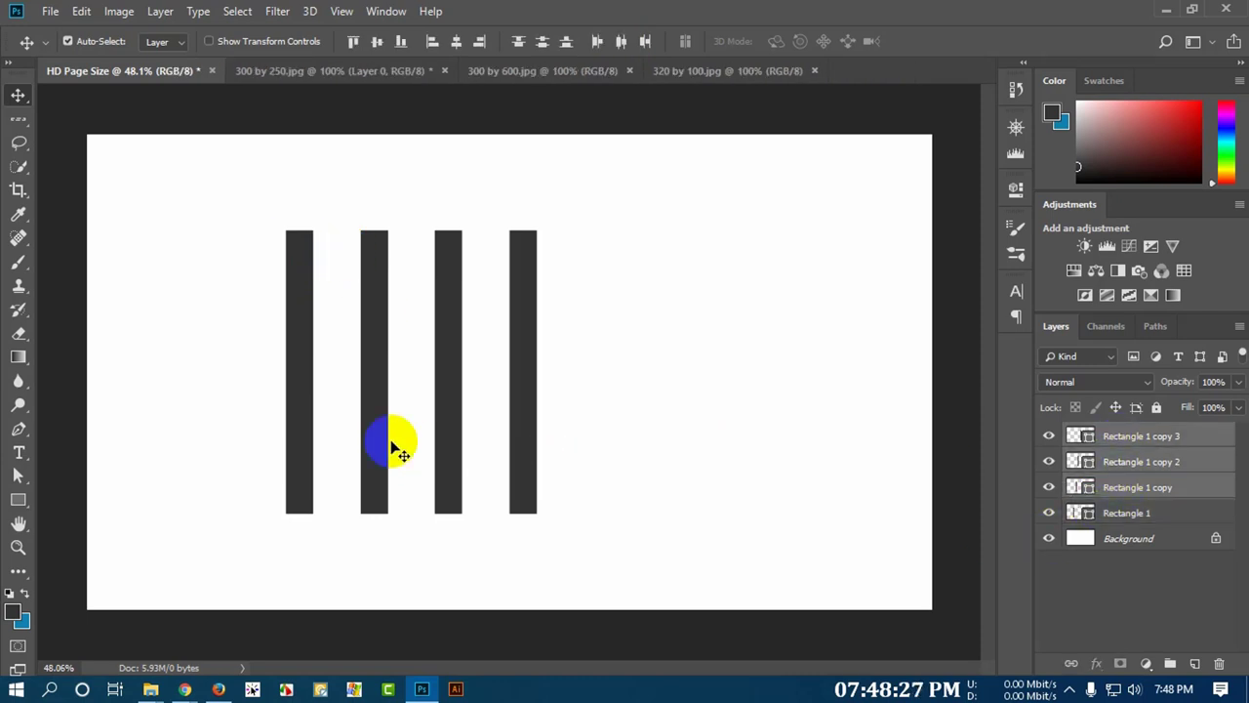
drag(379, 439, 427, 564)
click(1113, 490)
drag(517, 465, 542, 558)
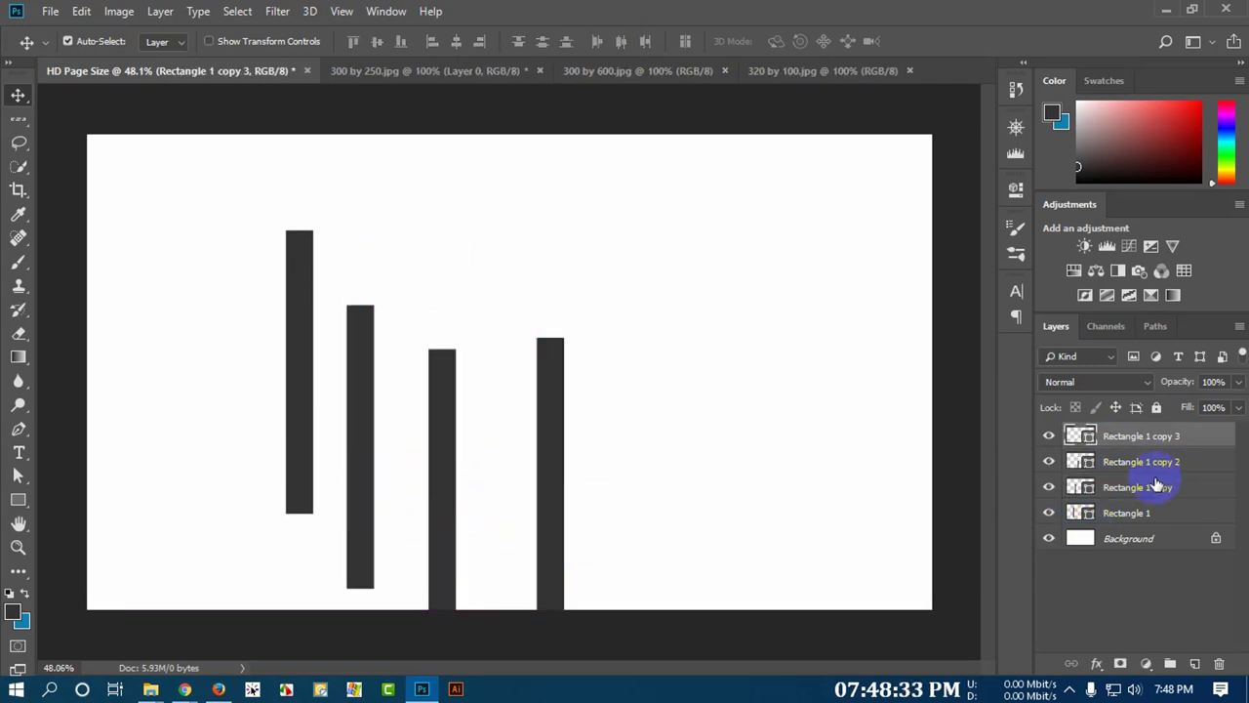
shift+click(1117, 515)
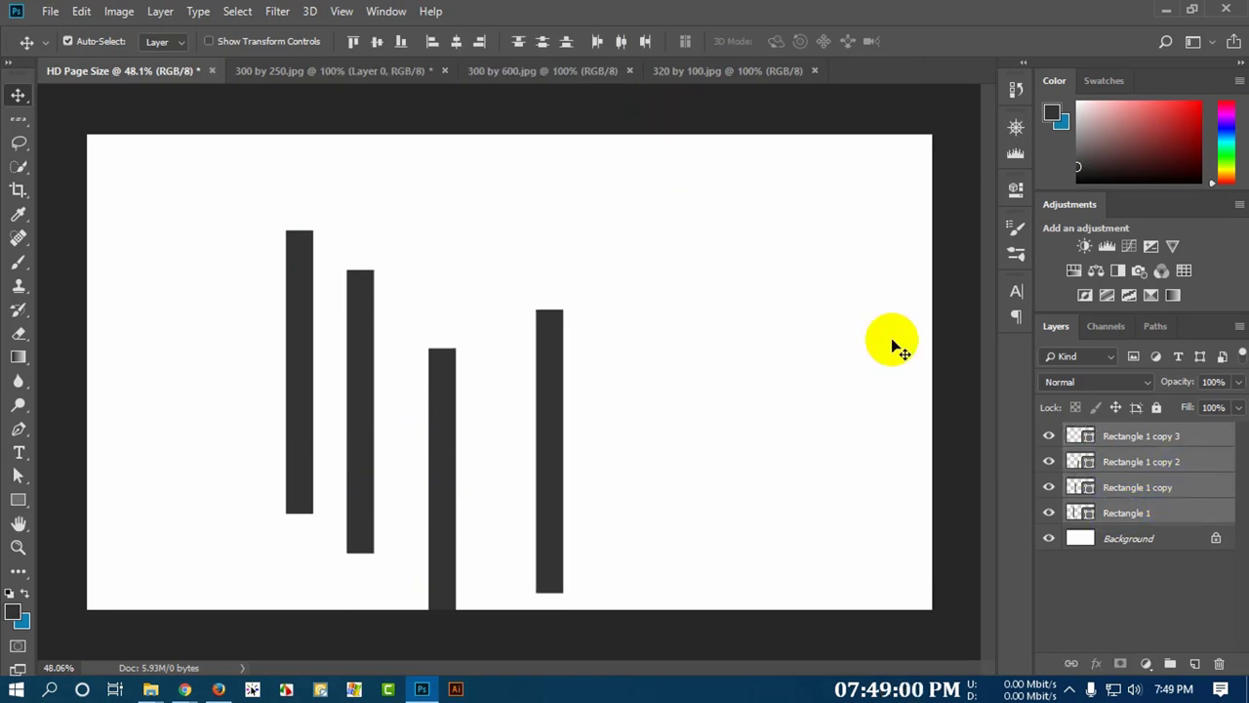
click(355, 42)
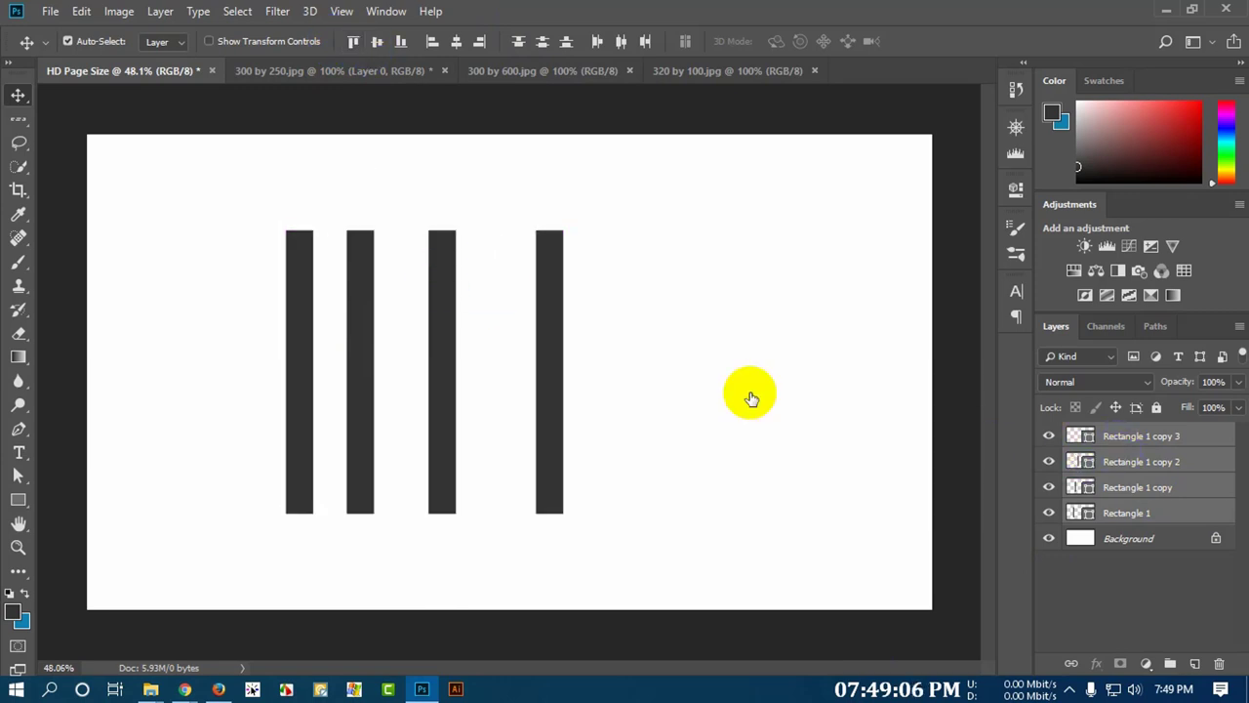
- Reposition the second, third and rightmost bars, then align all four bars' bottom edges
click(433, 373)
drag(433, 379, 438, 297)
drag(365, 335, 363, 266)
drag(557, 313, 504, 321)
drag(357, 268, 358, 287)
shift+click(1137, 447)
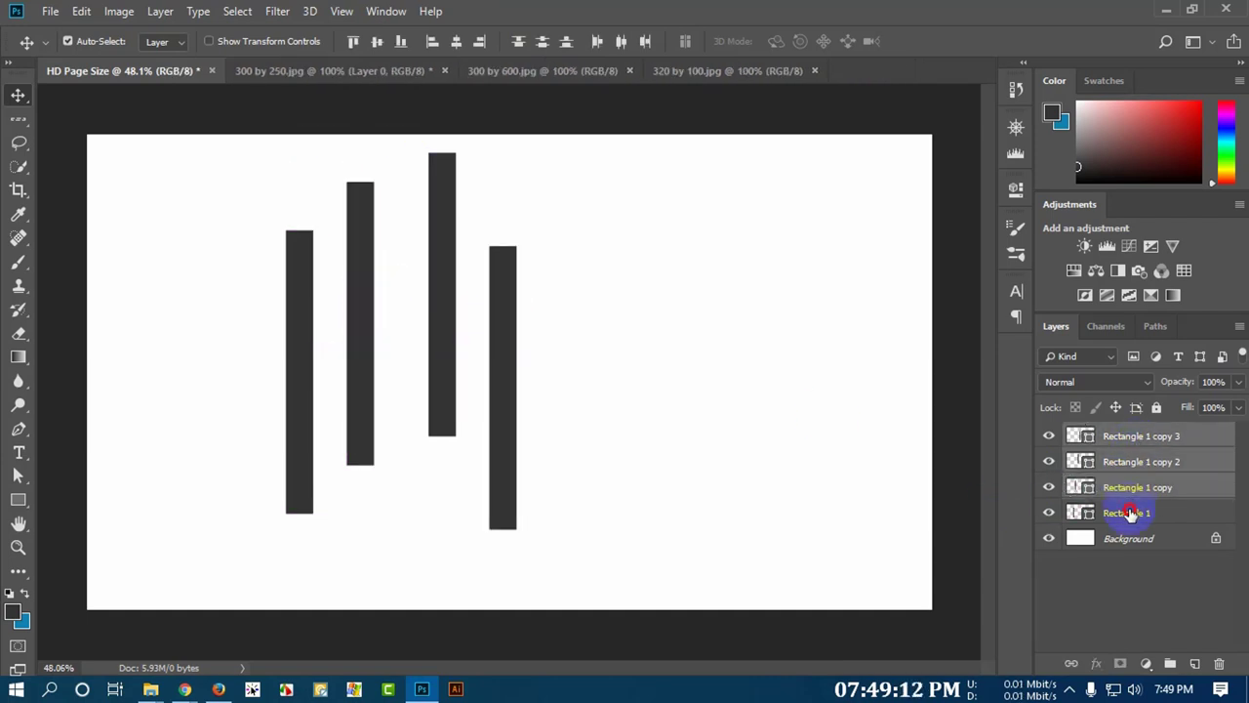
shift+click(1135, 510)
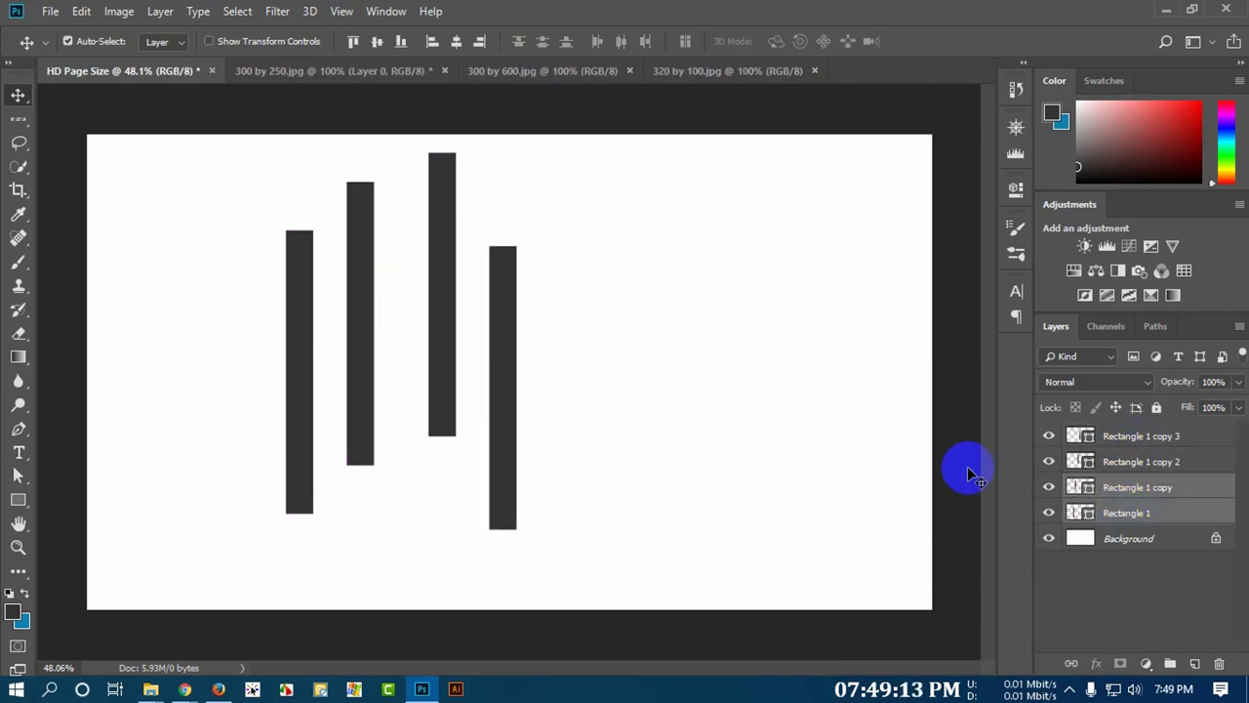
click(400, 42)
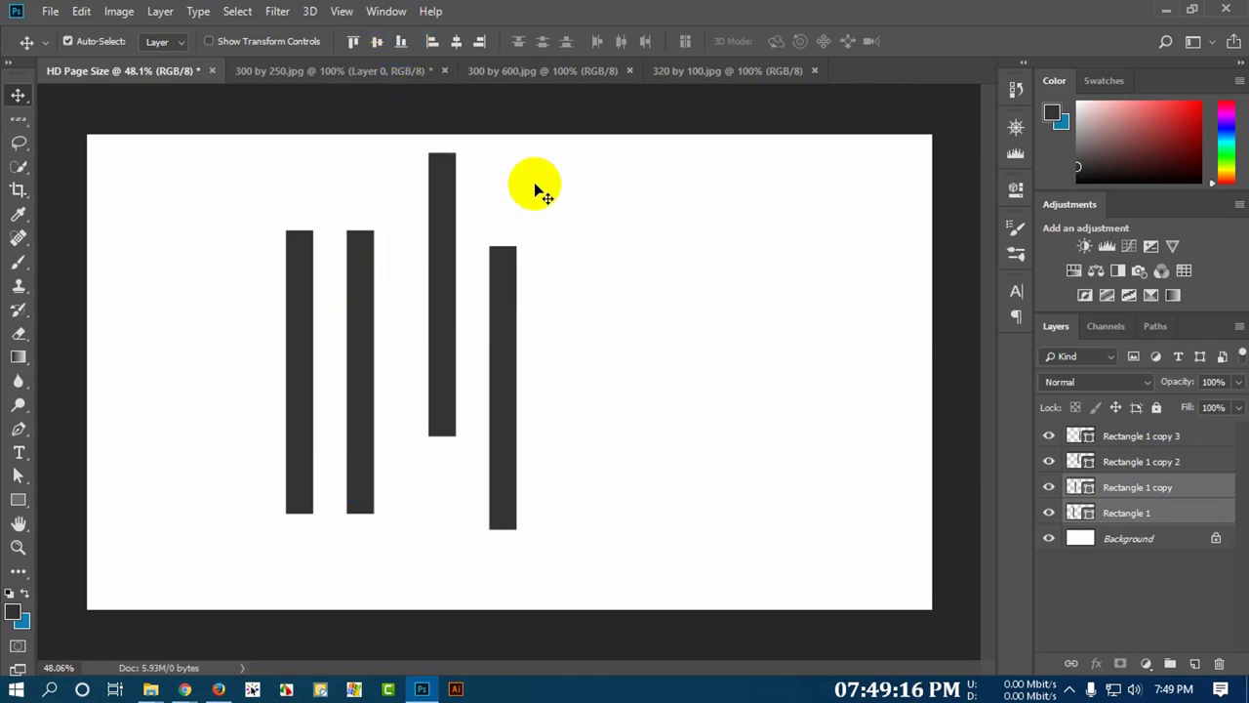
shift+click(1126, 444)
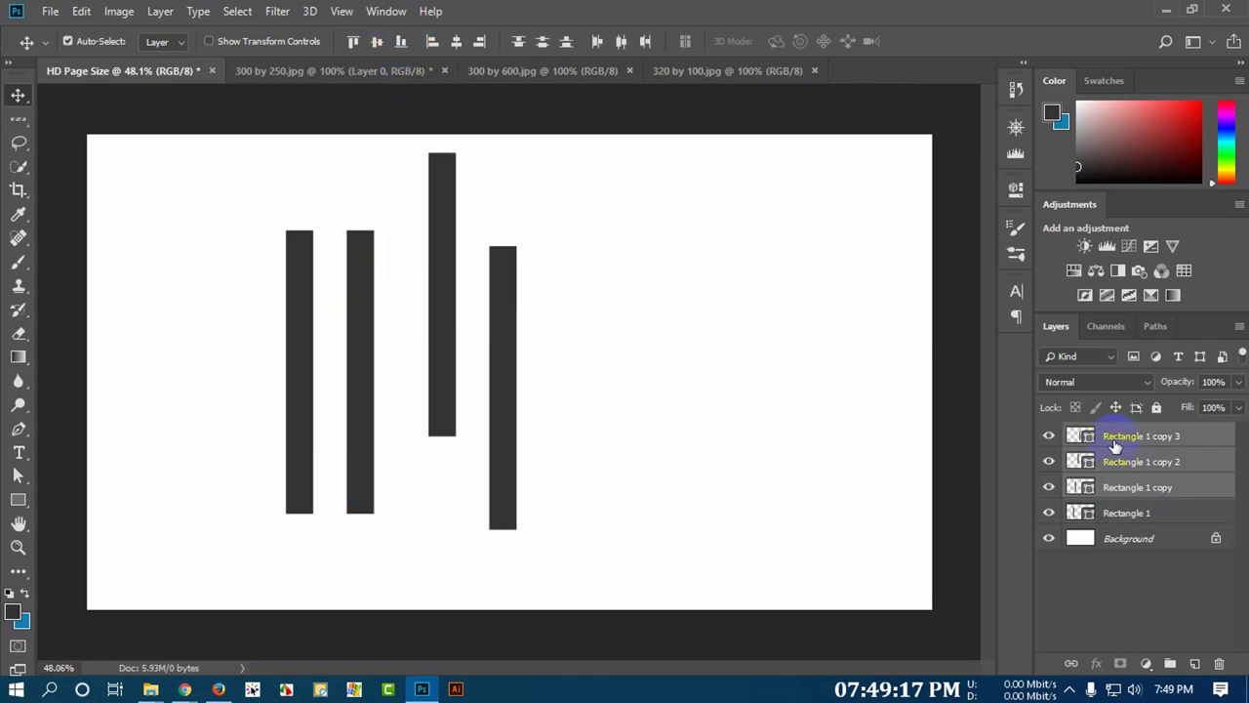
shift+click(1166, 510)
click(401, 42)
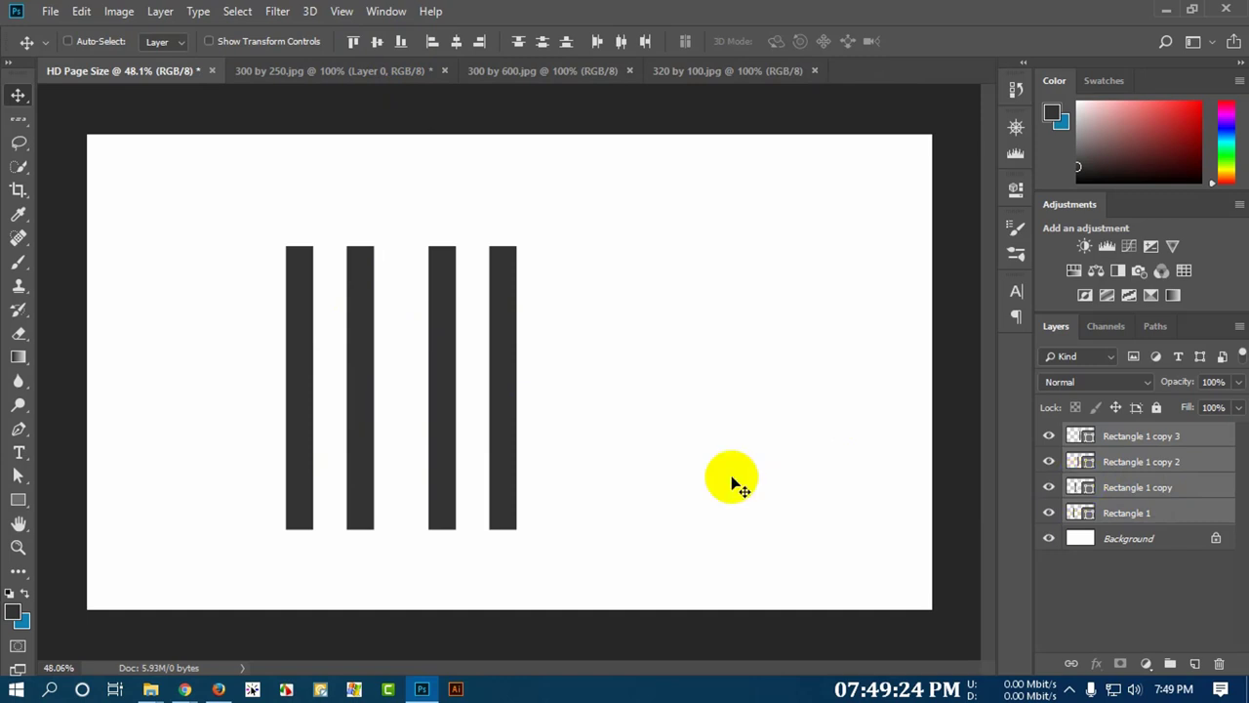
- Rotate all four bars a quarter turn with Free Transform so they lie horizontally
key(ctrl+t)
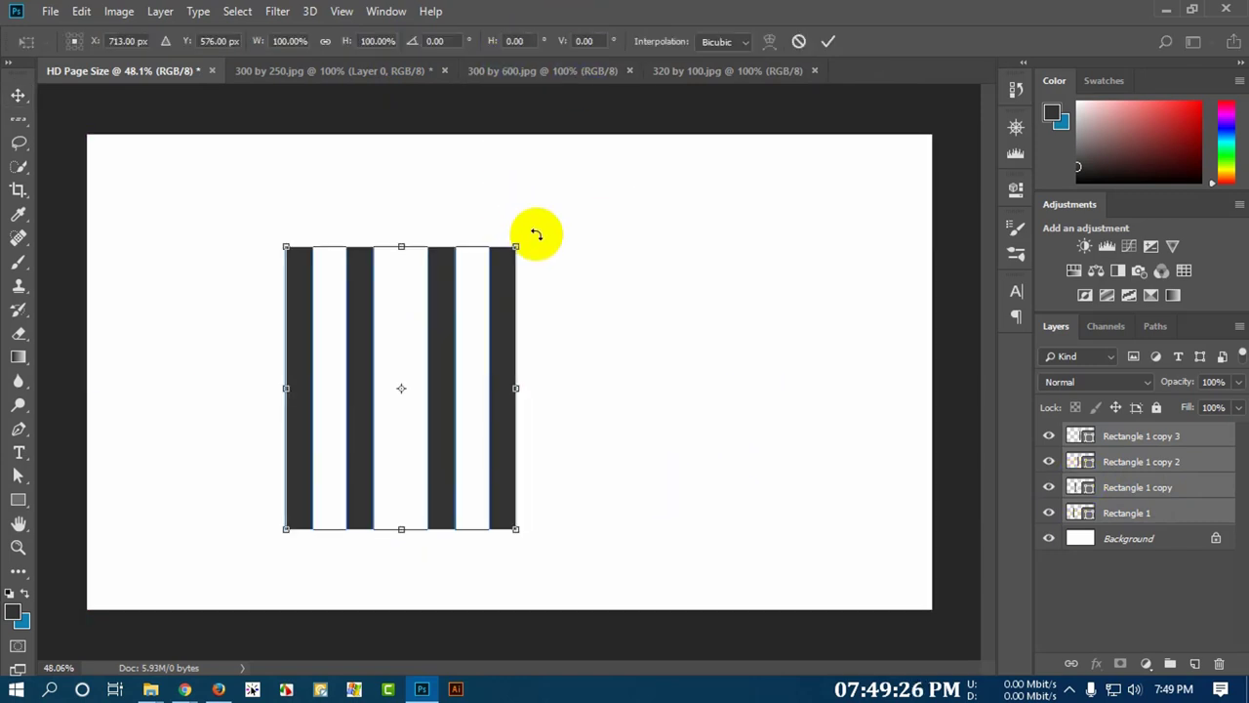
drag(536, 232, 605, 572)
click(828, 42)
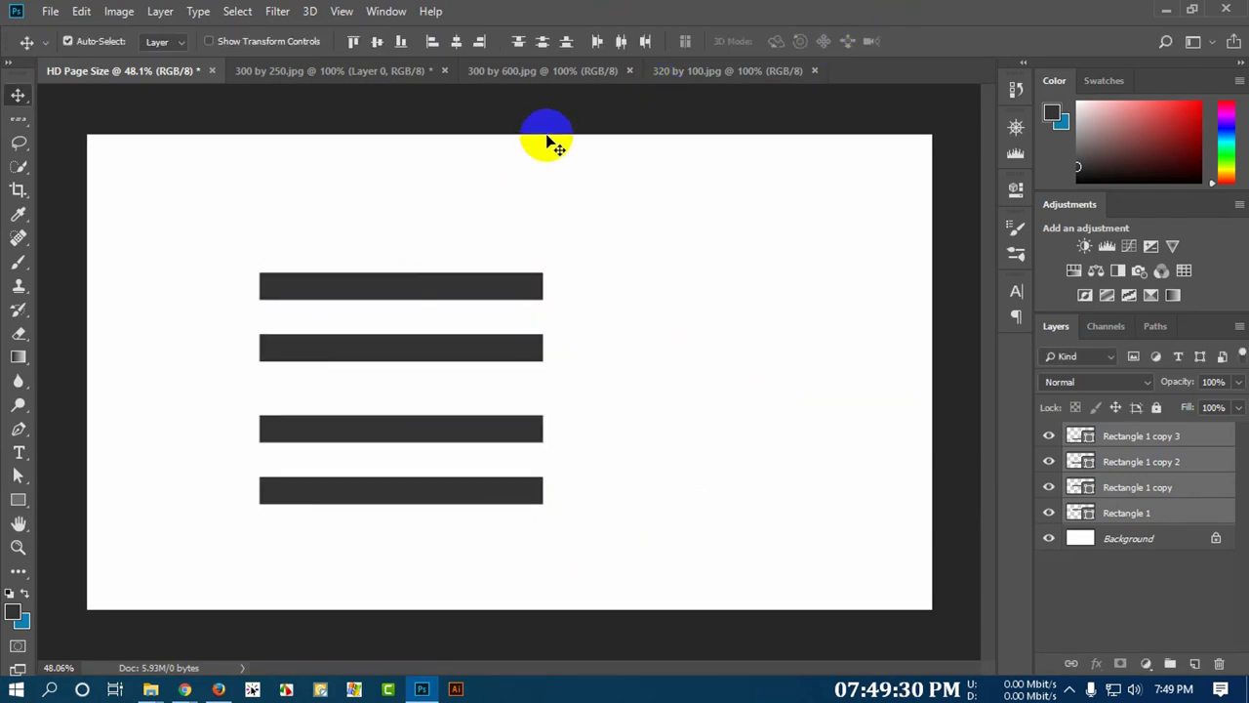
- Reposition the rotated bars, shifting the group and then each of the four individually
drag(478, 296, 486, 268)
drag(399, 260, 422, 222)
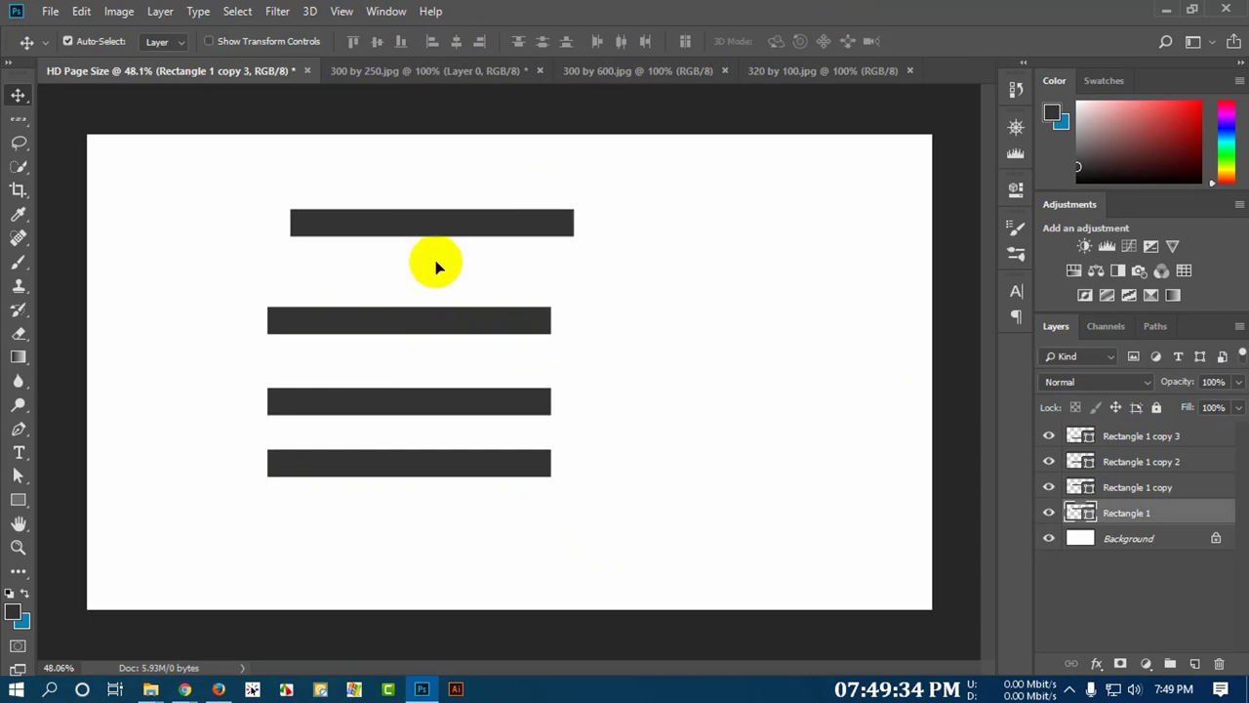
drag(429, 317, 401, 289)
drag(424, 399, 454, 370)
drag(439, 467, 496, 458)
- Select all four bar layers, distribute their vertical centers evenly, and align their left edges
shift+click(1112, 514)
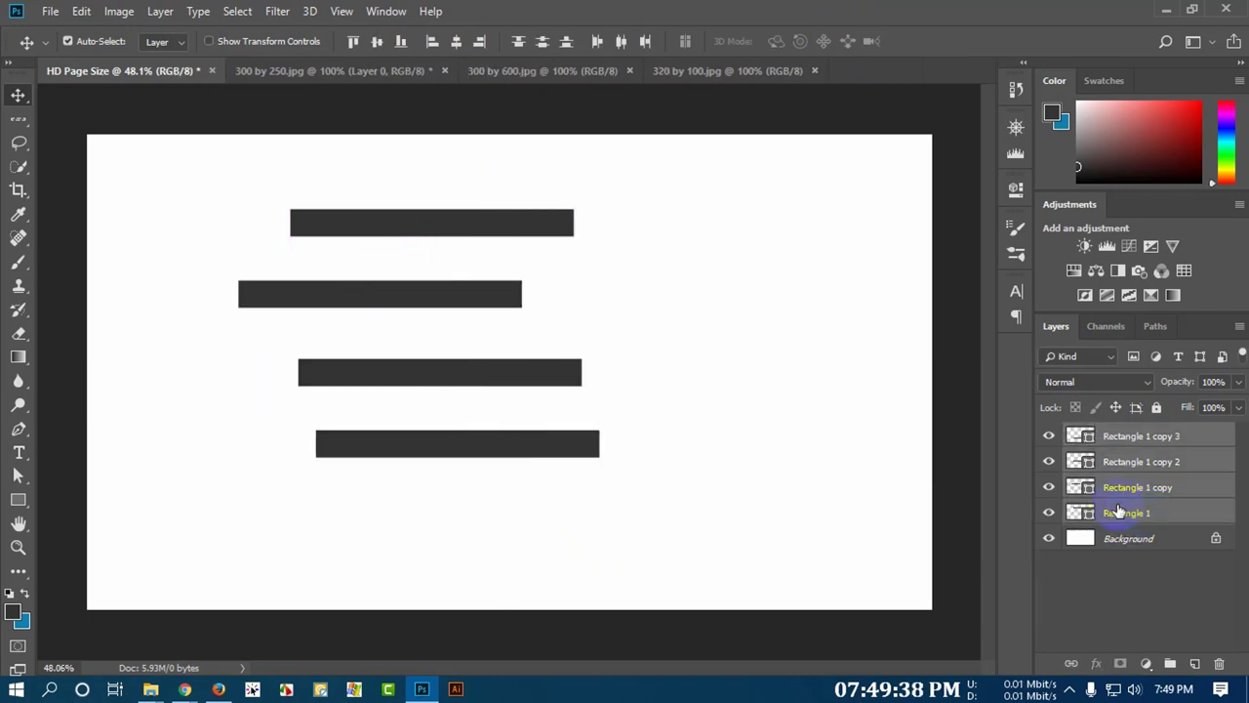
click(541, 44)
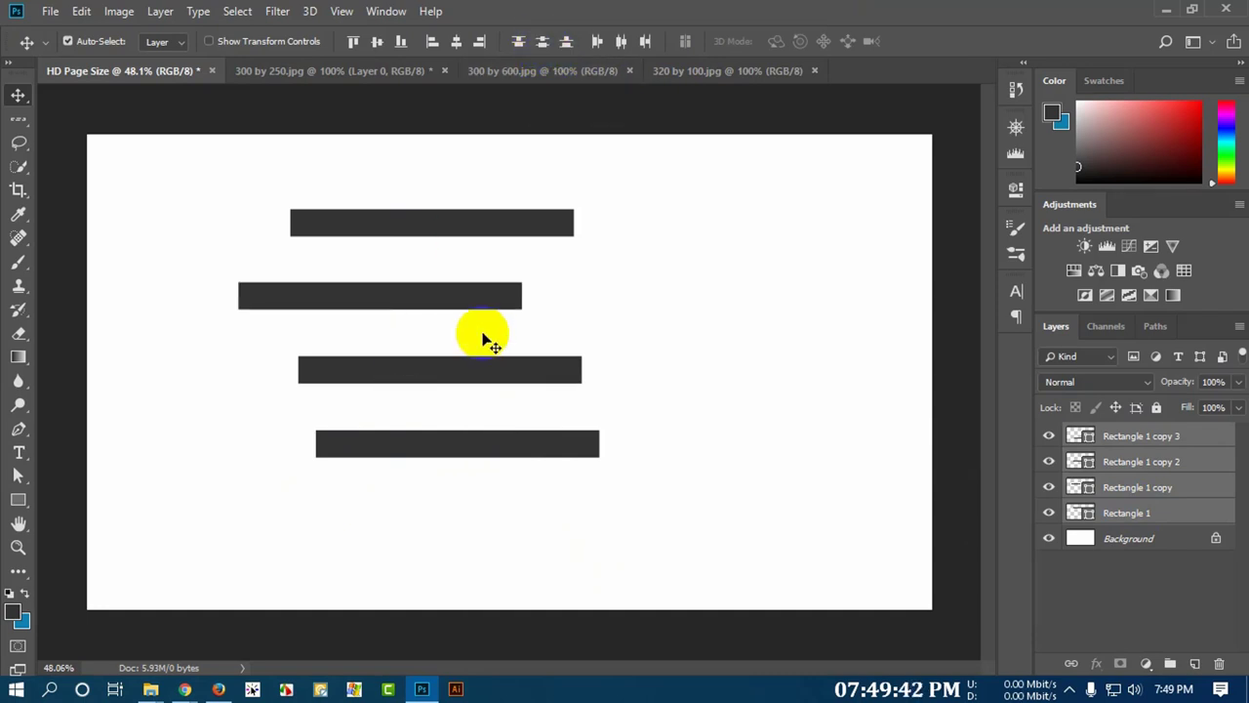
click(482, 43)
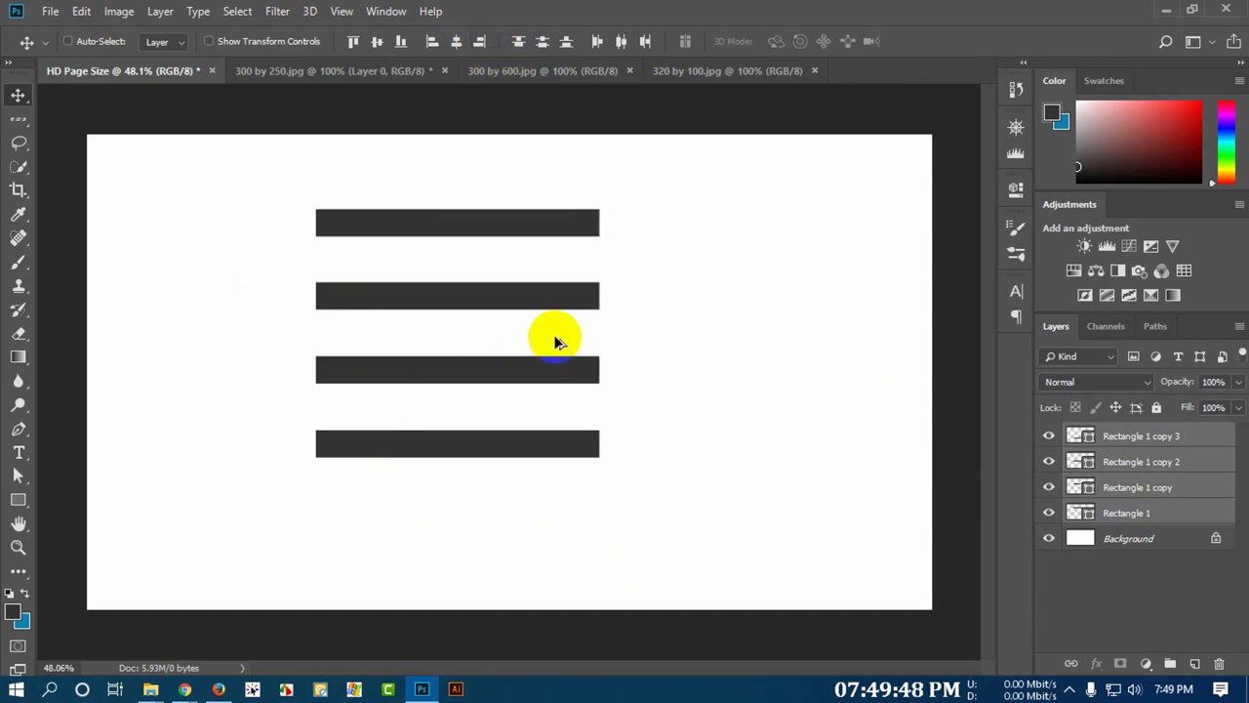
key(ctrl+z)
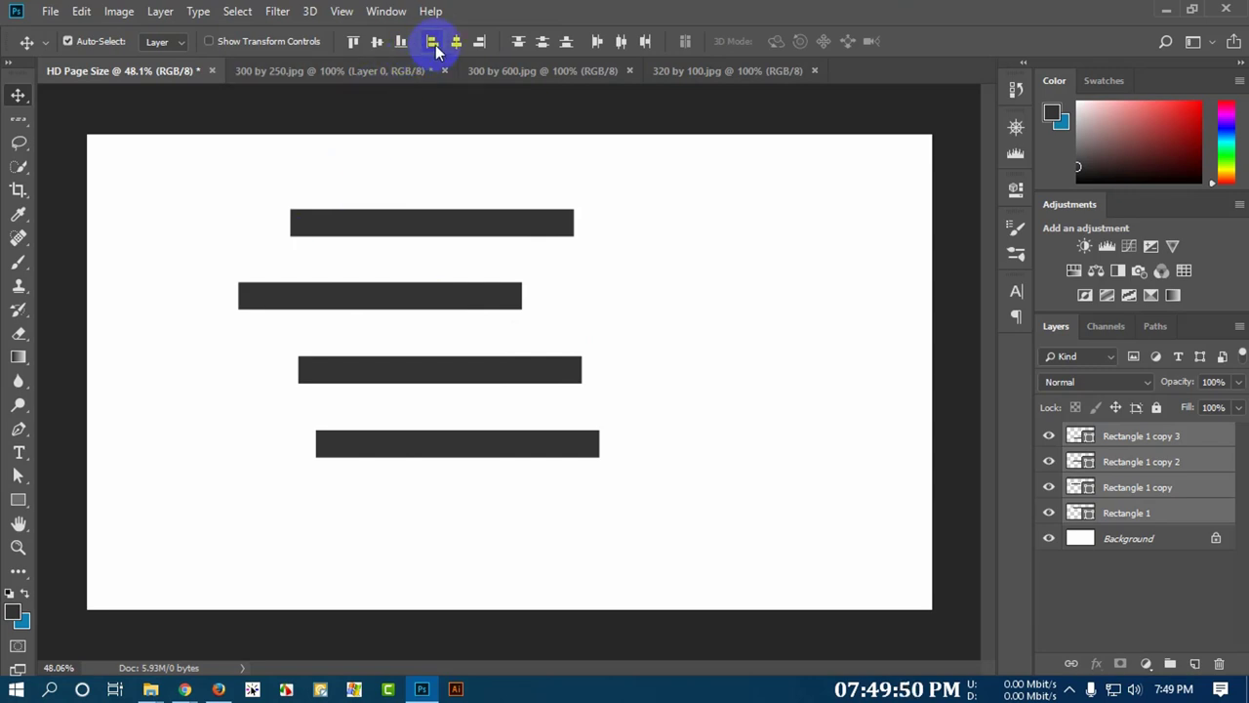
click(433, 43)
scroll(761, 242, down, 1)
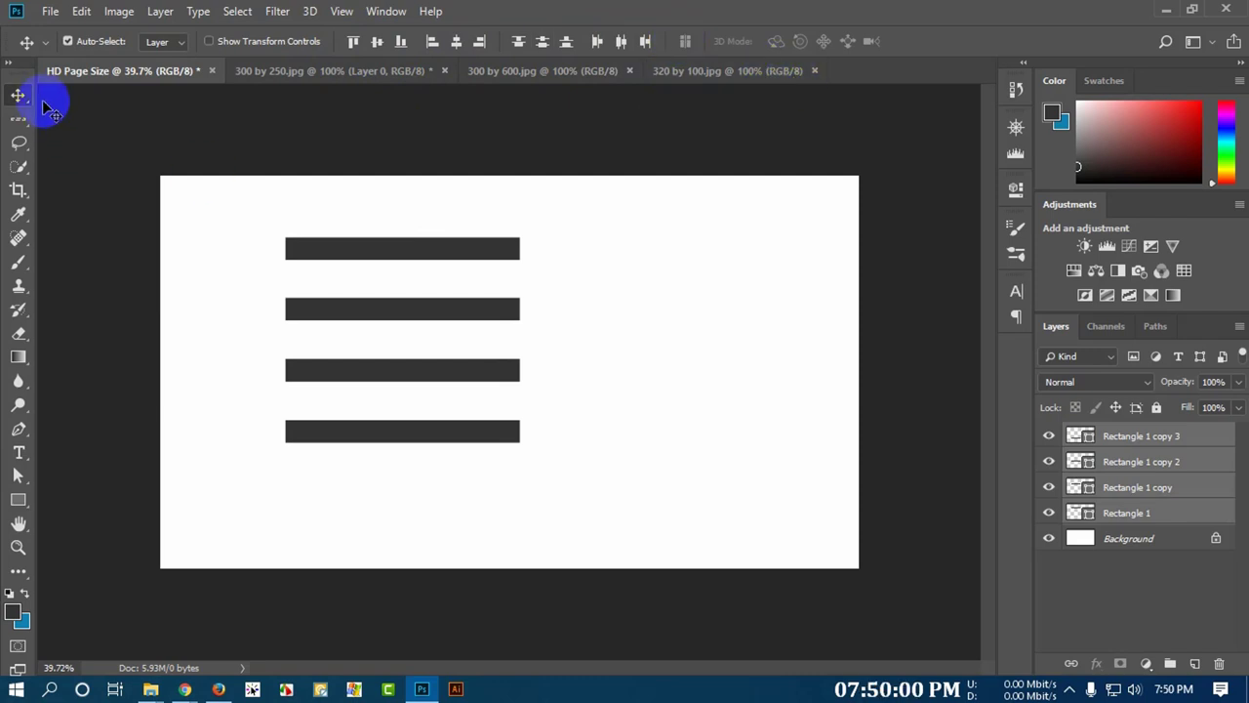
drag(18, 95, 92, 98)
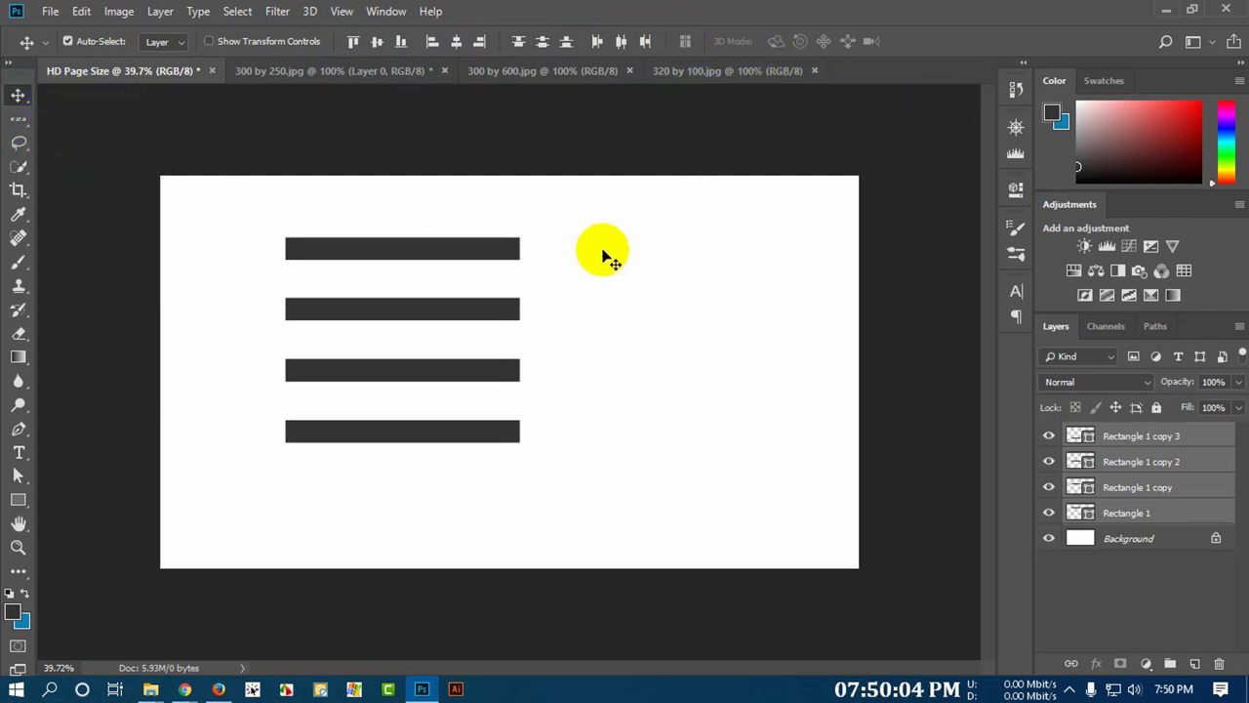